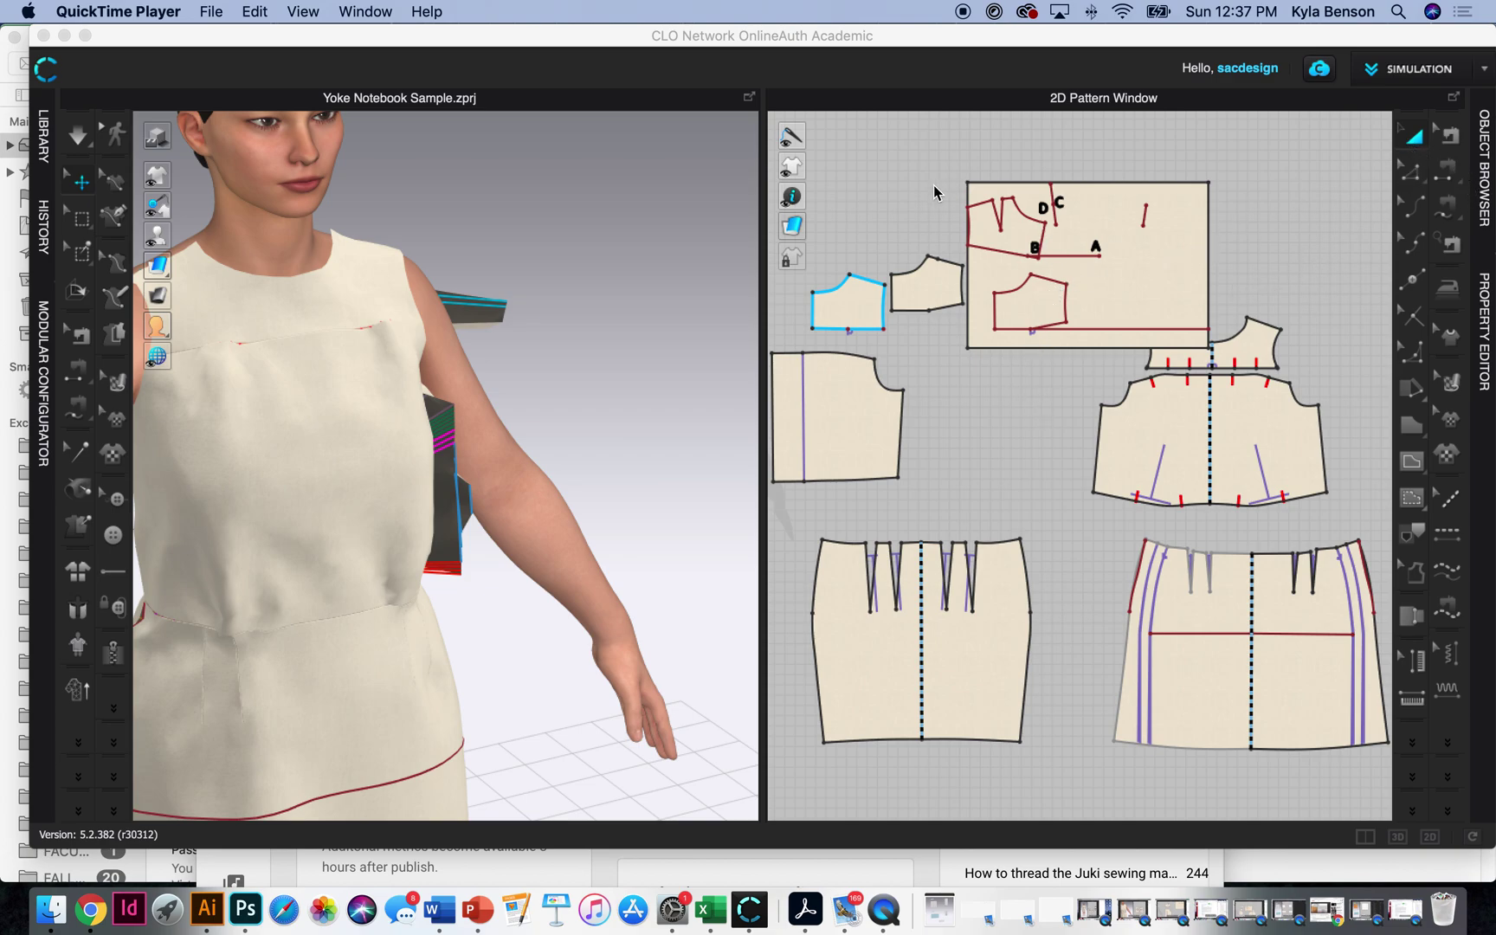
Step: Delete the large rectangular drafting piece marked A to D and the small yoke piece beside it
click(913, 147)
drag(905, 140, 1231, 370)
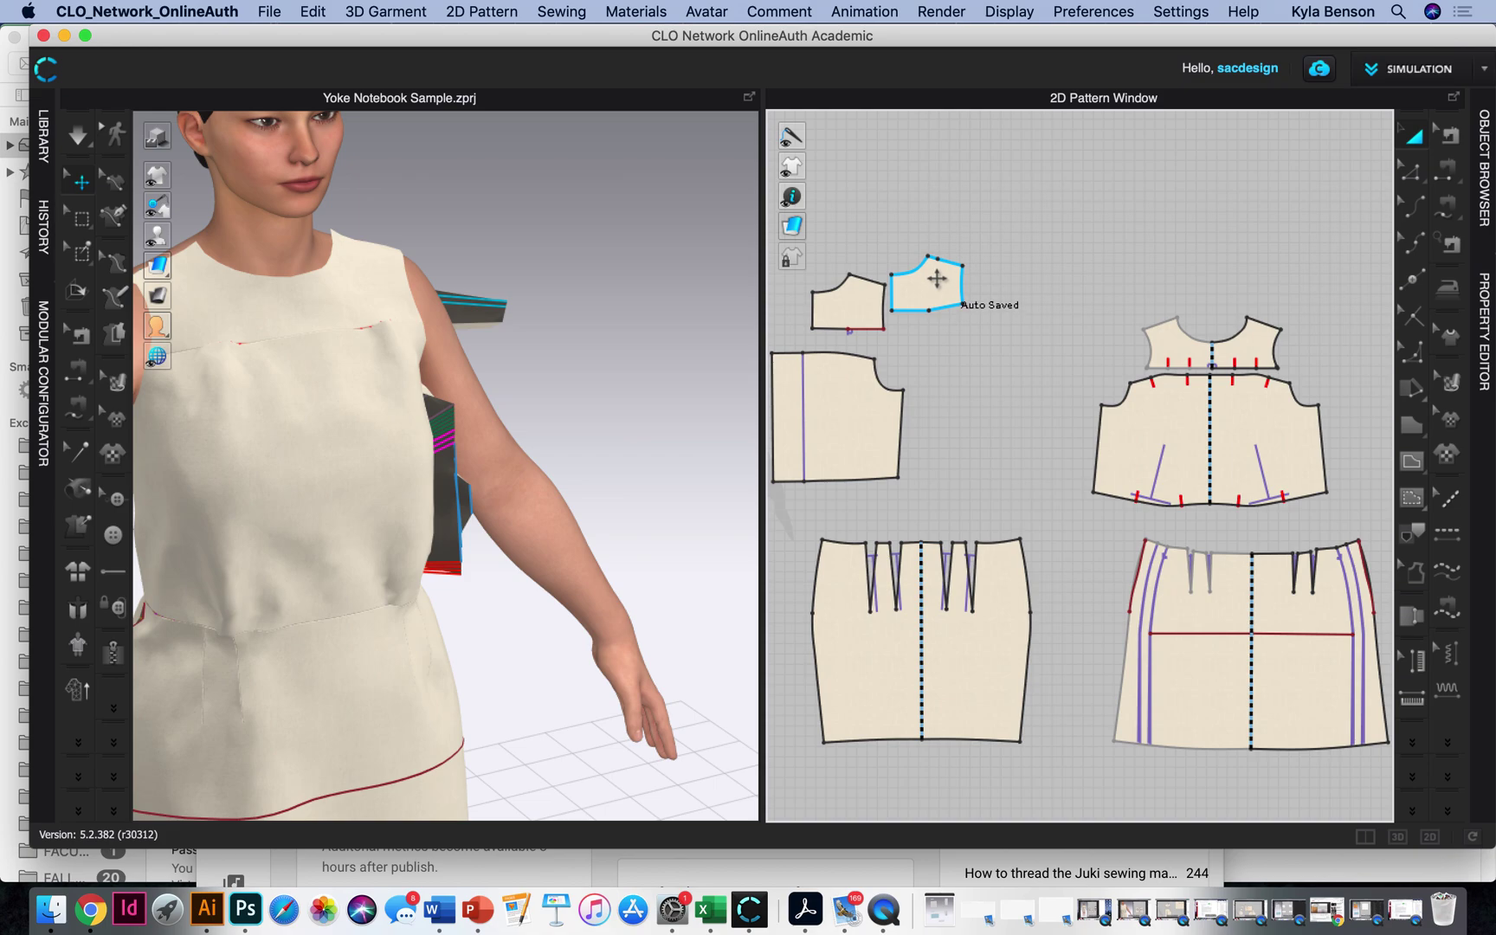
click(935, 278)
key(Delete)
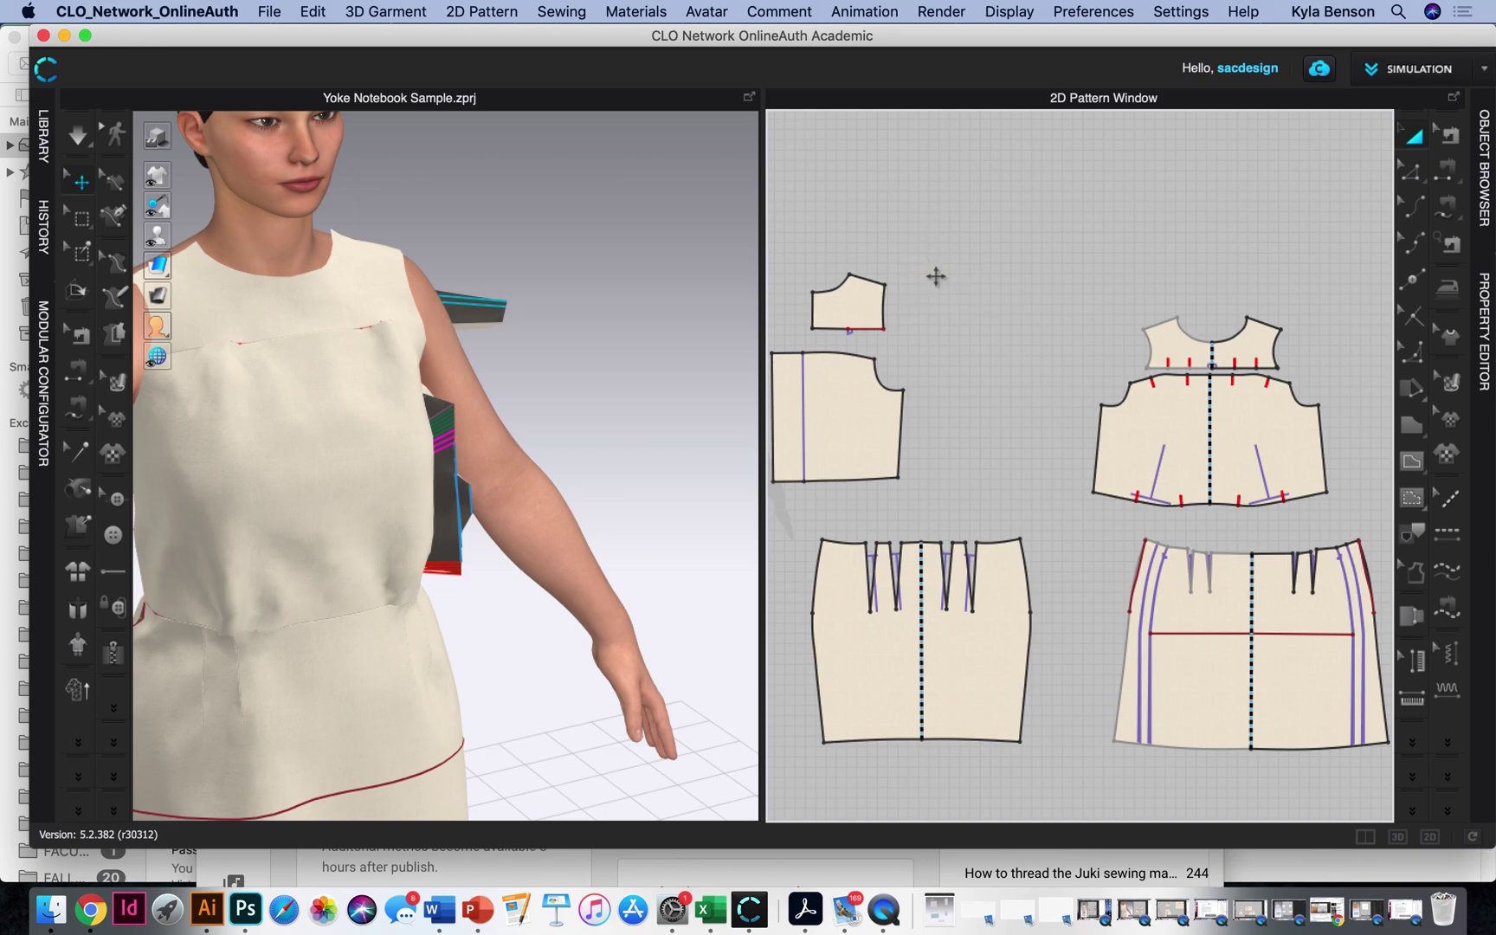
Step: Remove the seams sewn along the straight vertical edge of the half back bodice, opposite its armhole
click(854, 390)
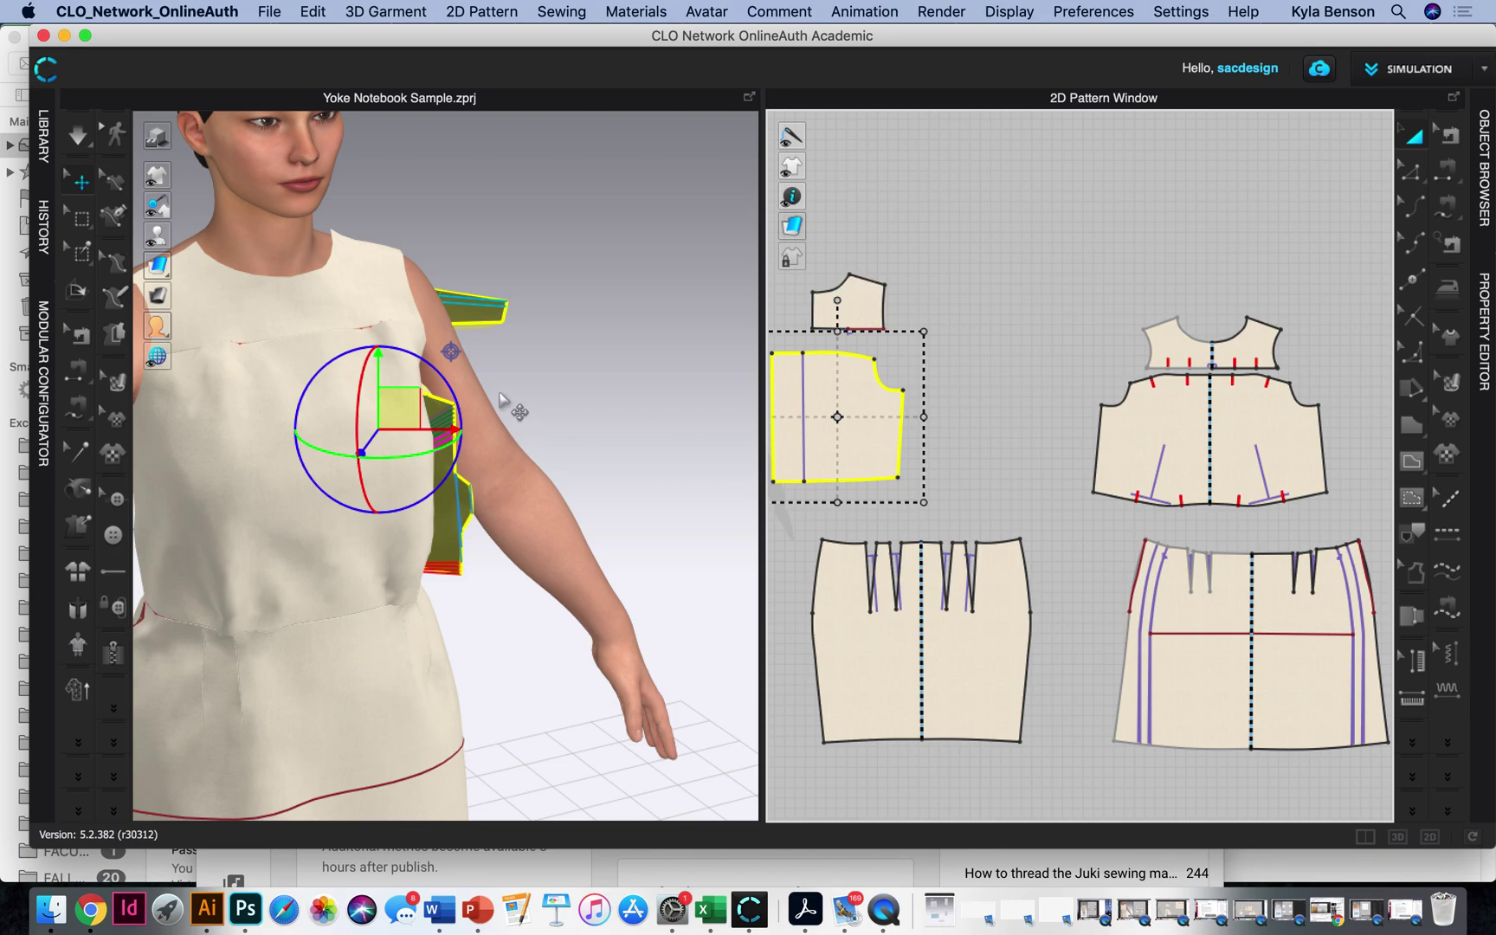
right_drag(556, 442, 103, 368)
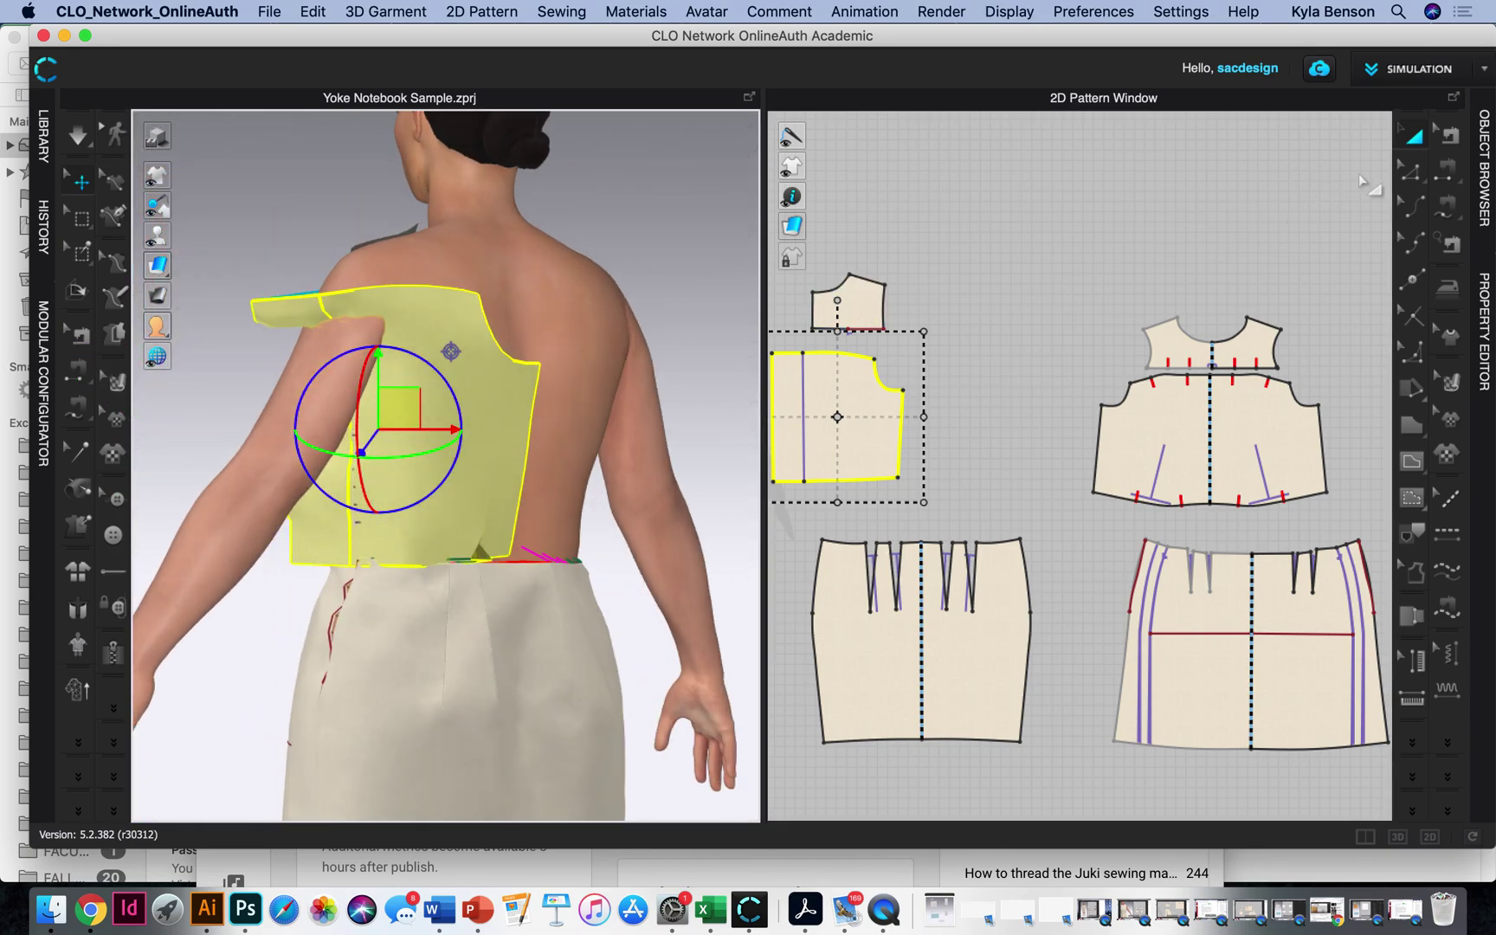
click(1450, 134)
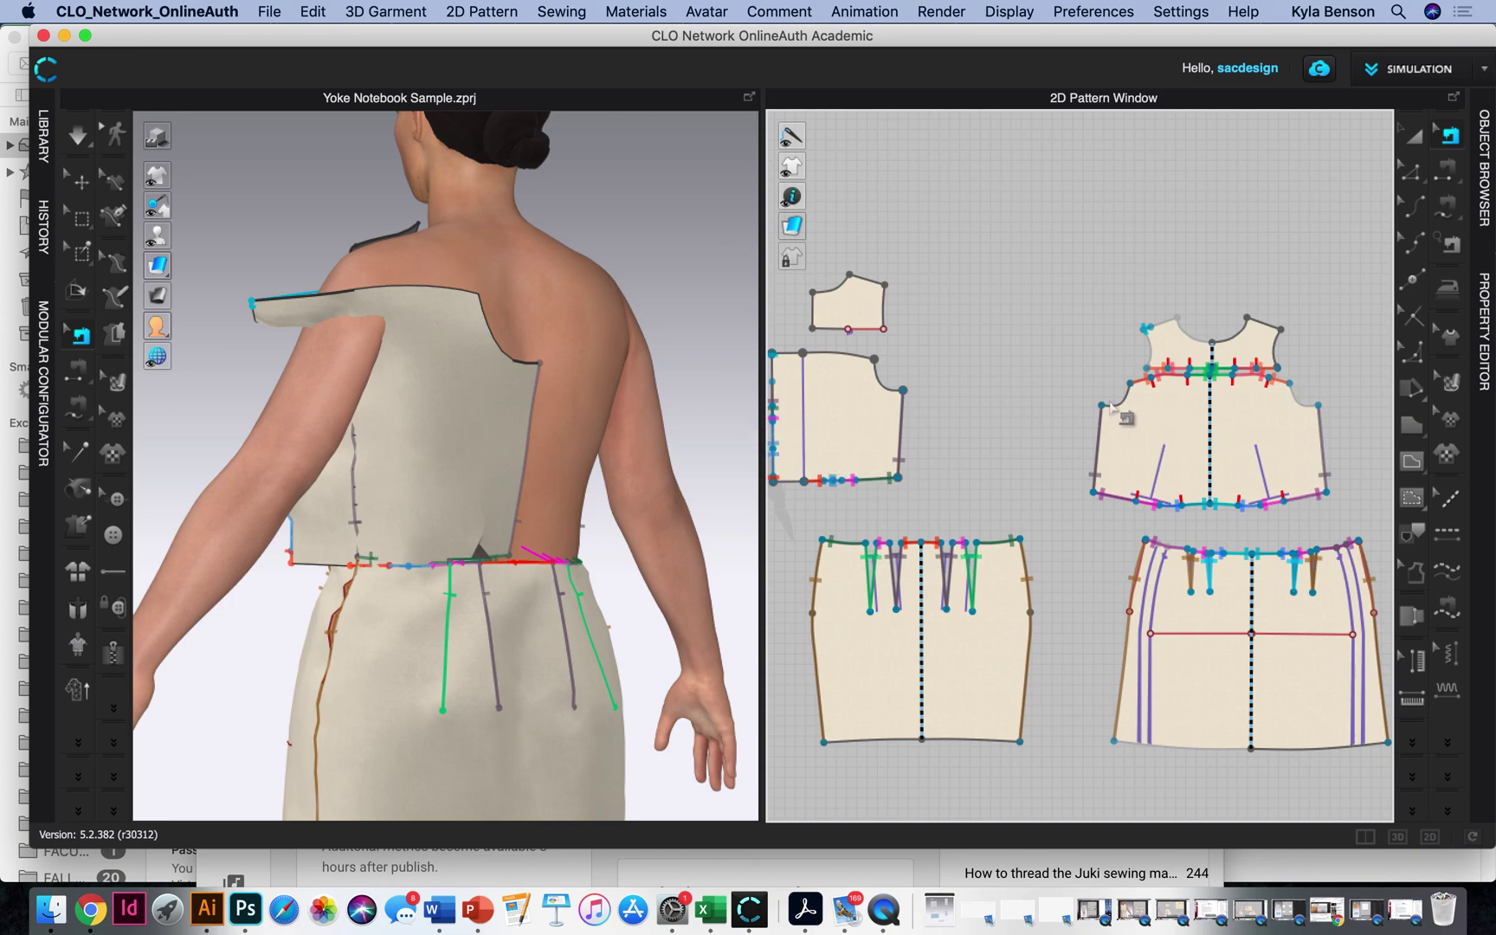
middle_drag(1038, 381, 1122, 381)
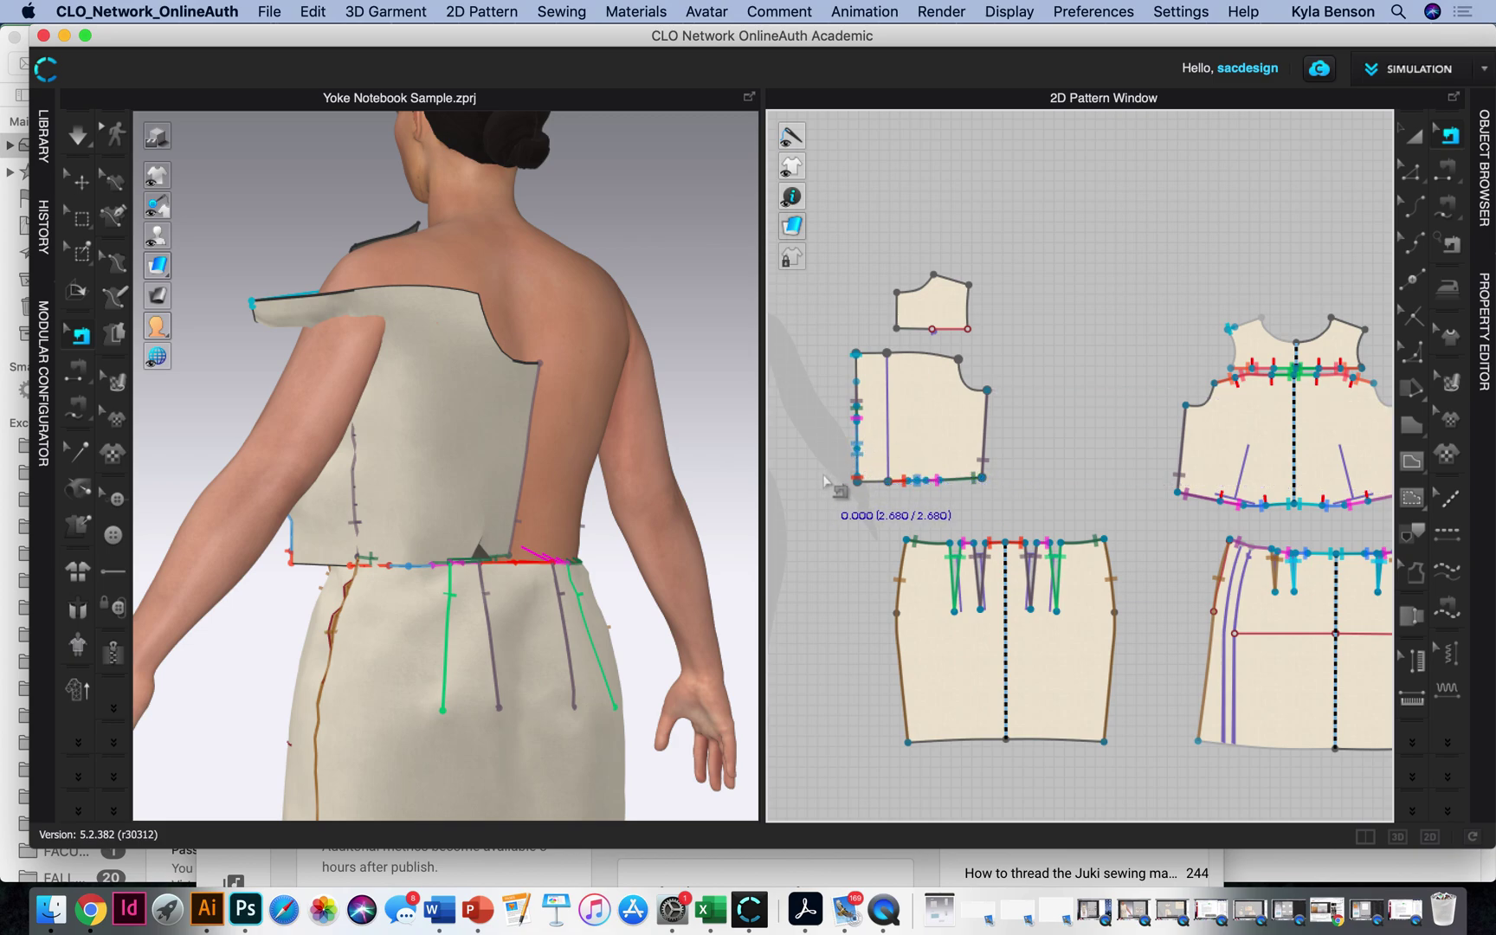
click(860, 463)
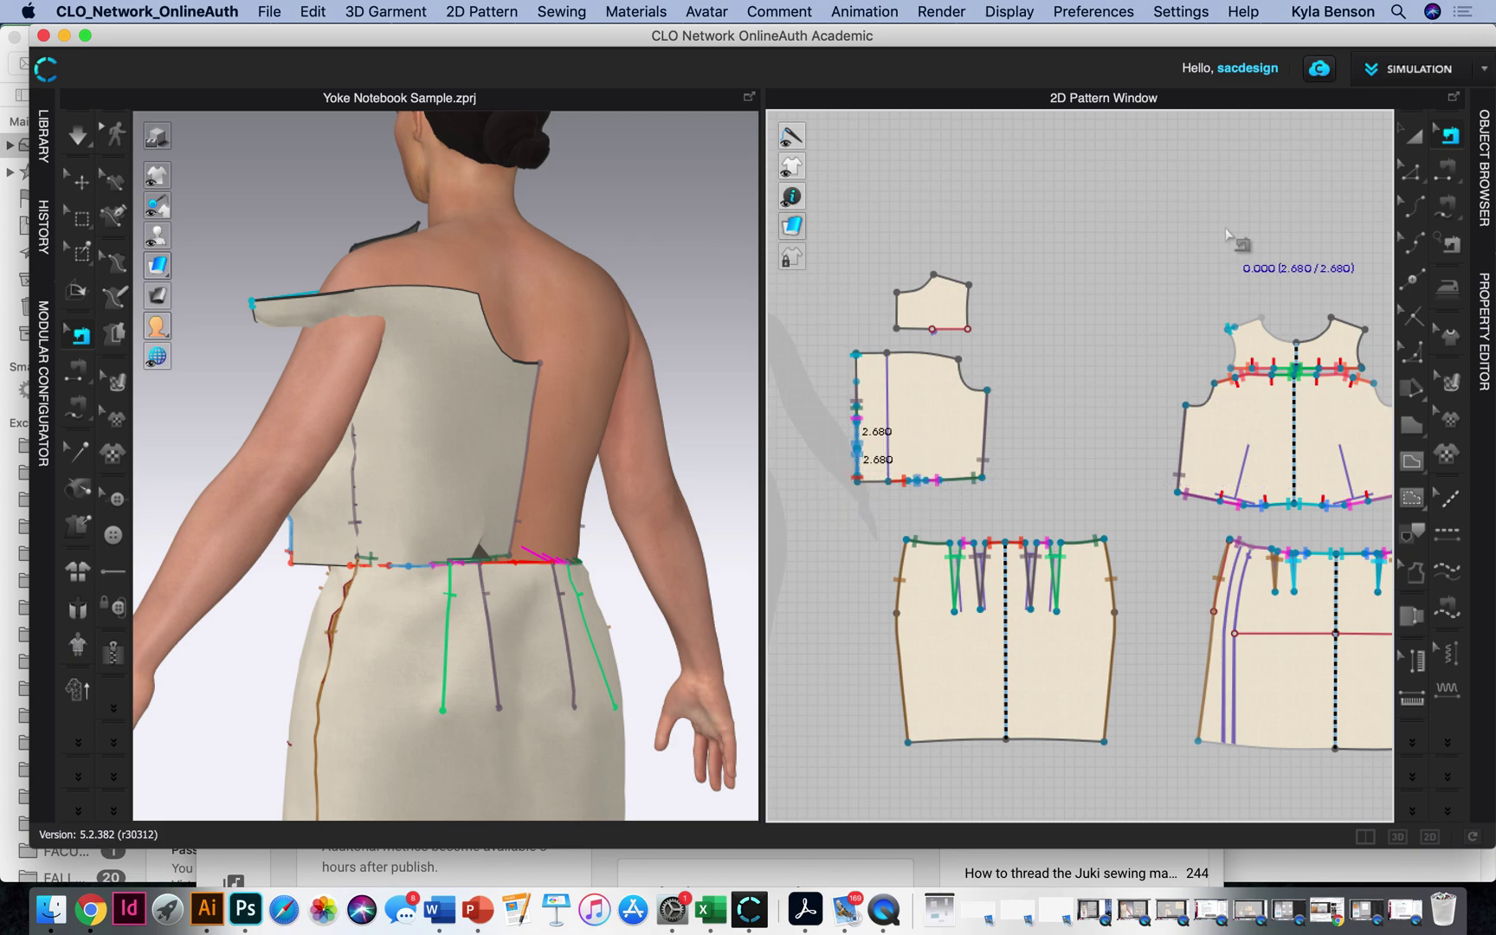
click(853, 375)
click(854, 355)
click(856, 381)
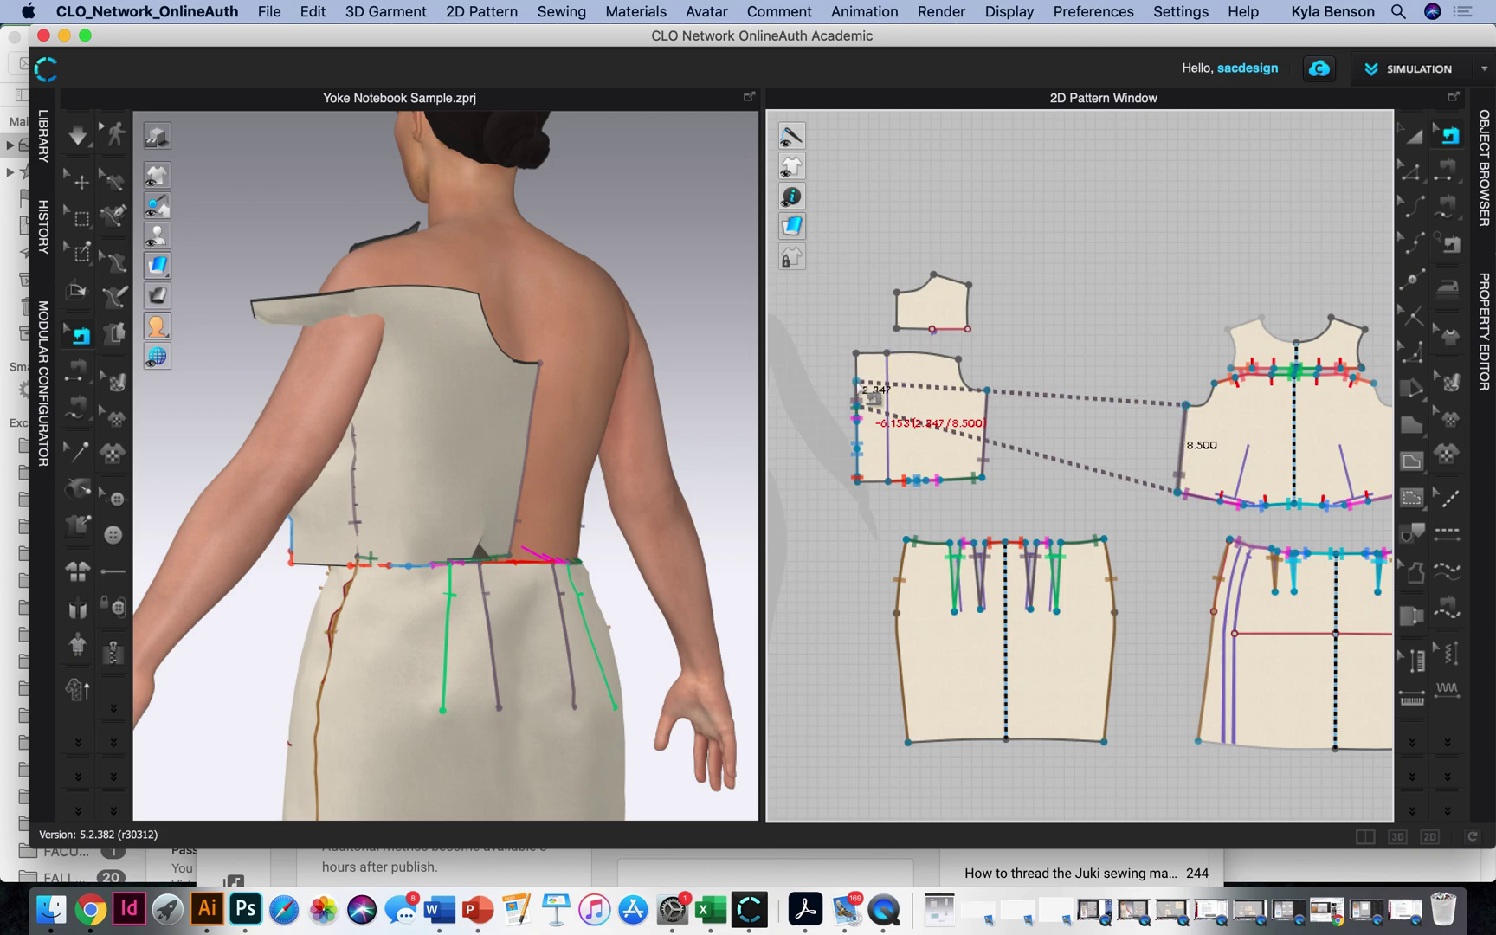
key(Delete)
click(859, 413)
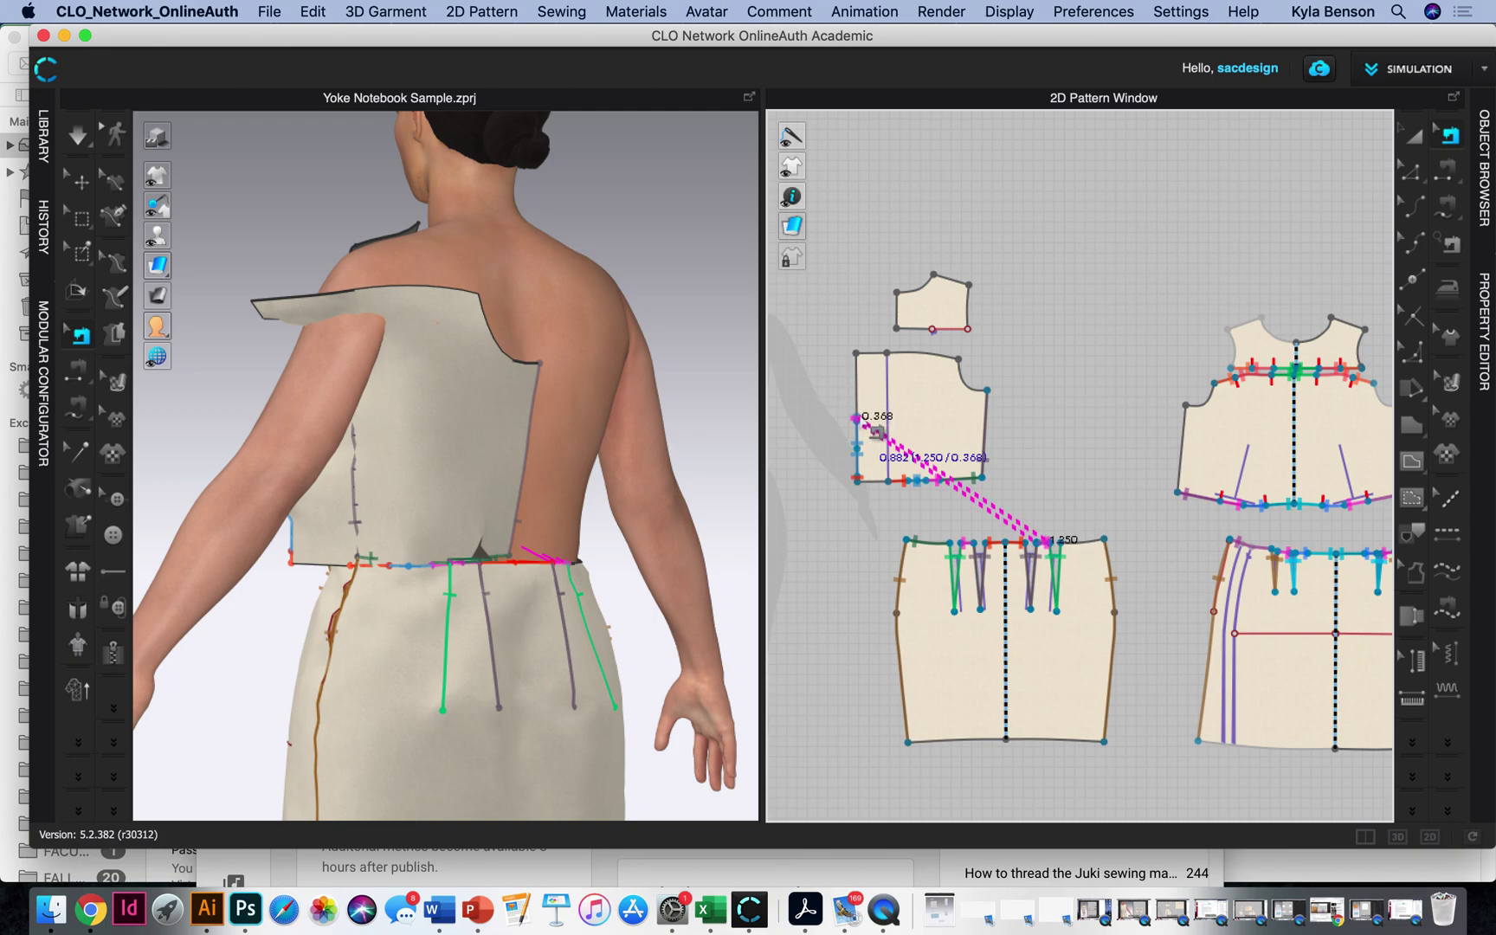
Step: Remove all seams joining the half back bodice's waist edge to the skirt
click(858, 476)
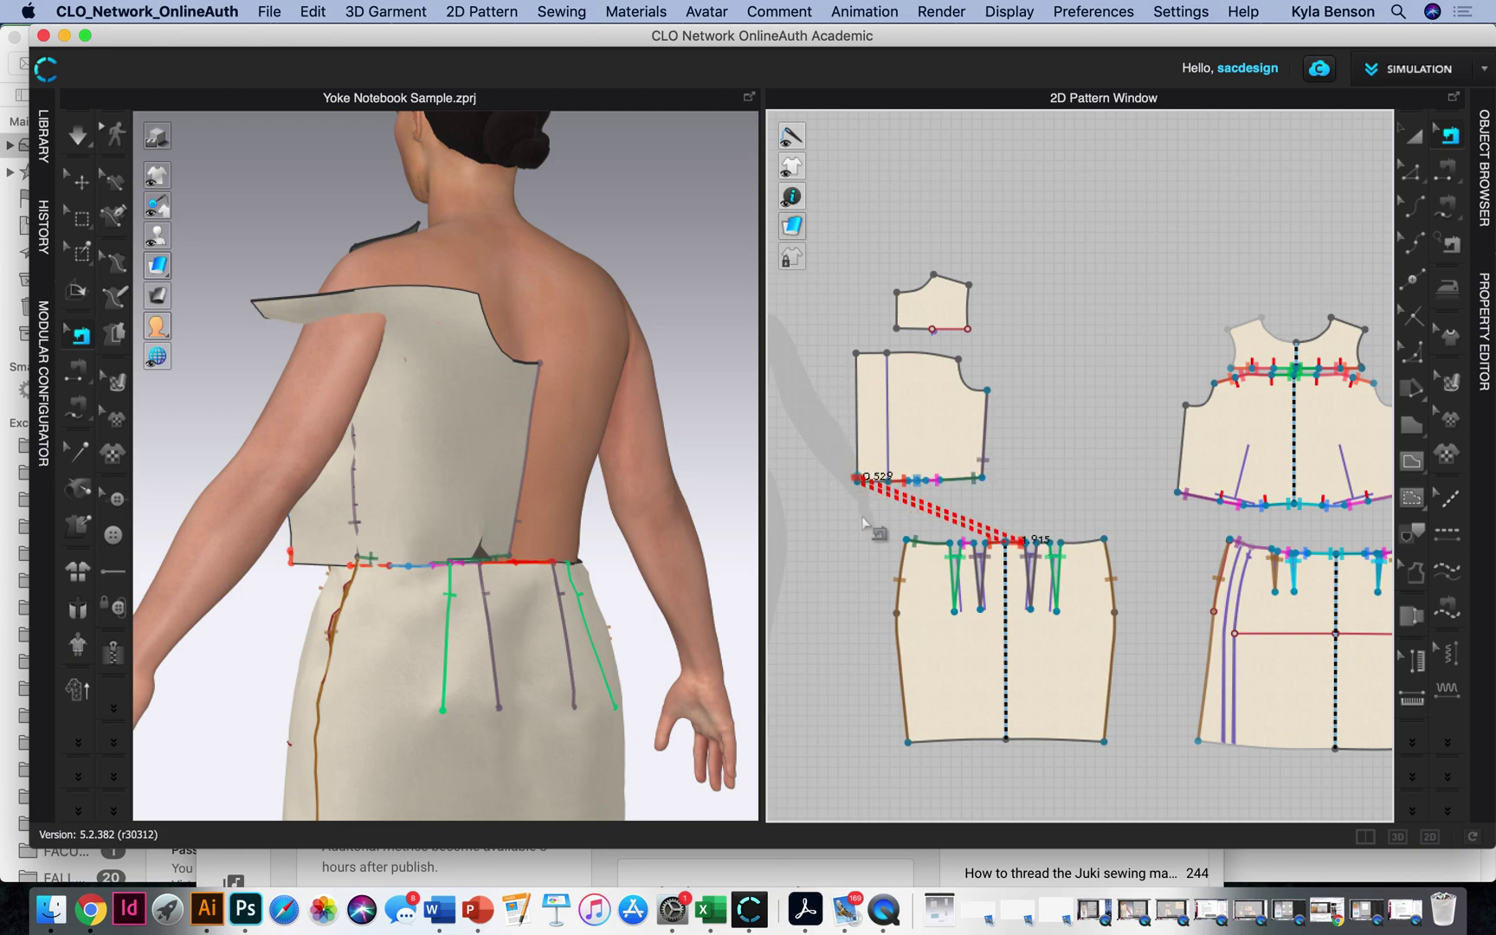
key(Delete)
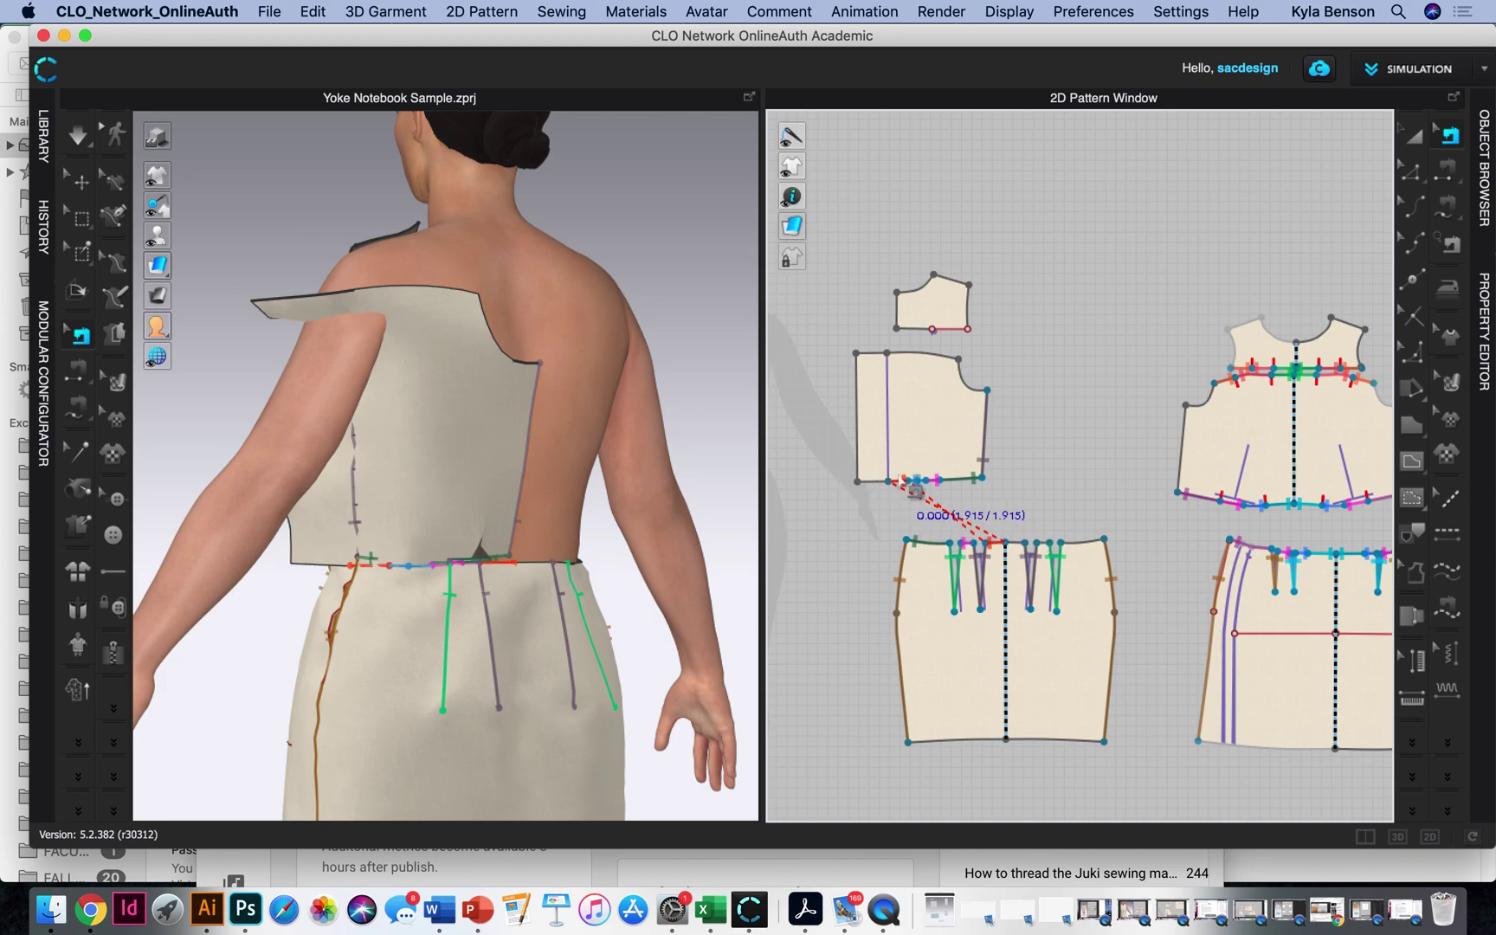
scroll(903, 487, up, 3)
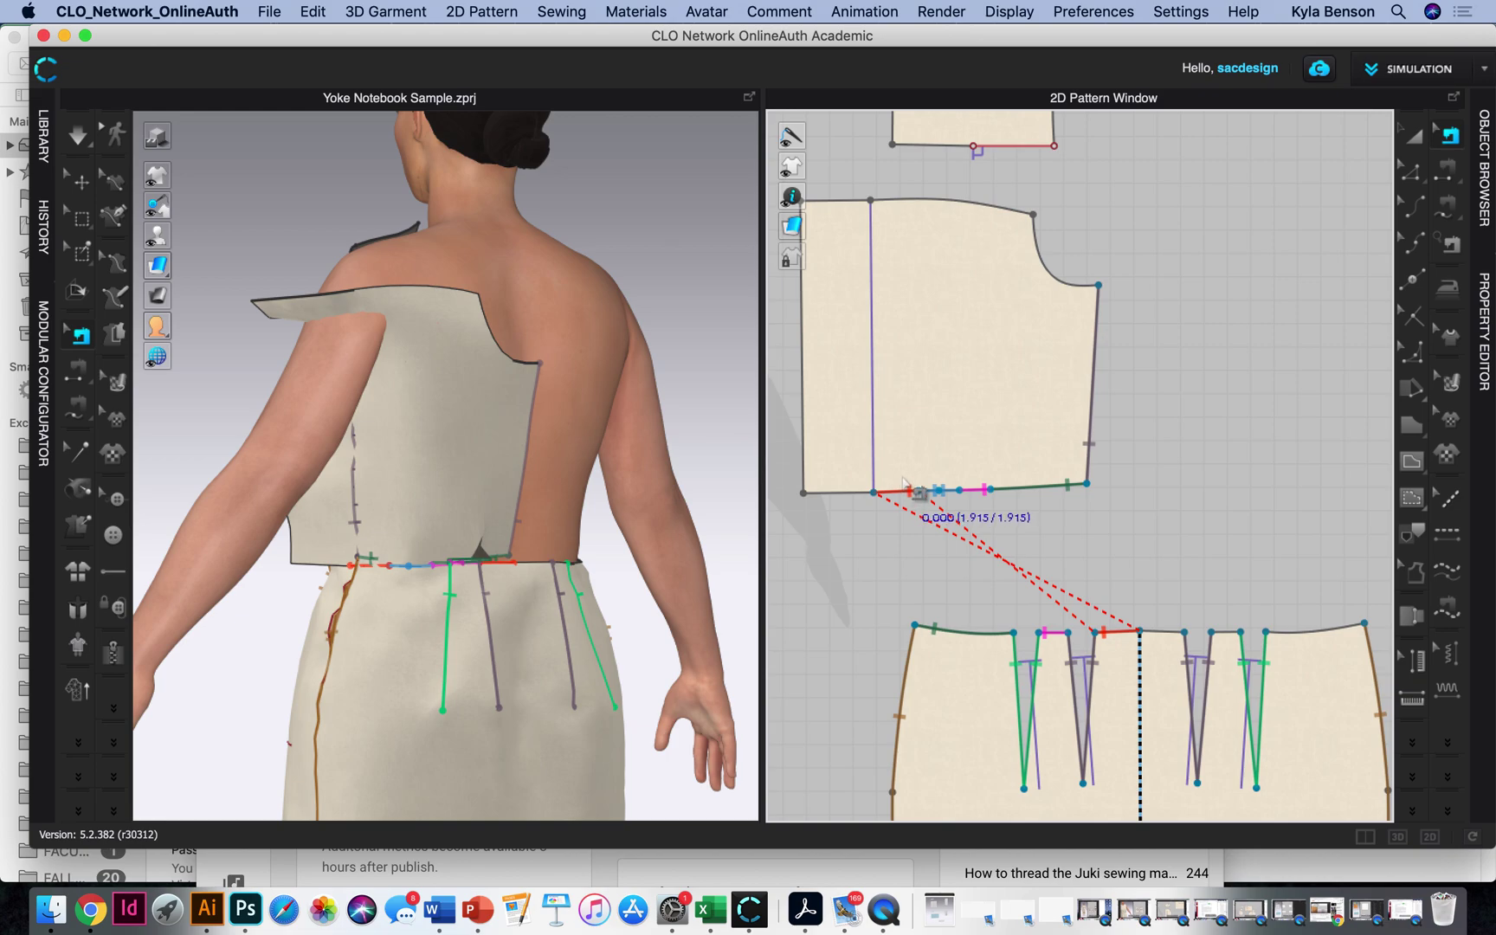
scroll(907, 482, down, 5)
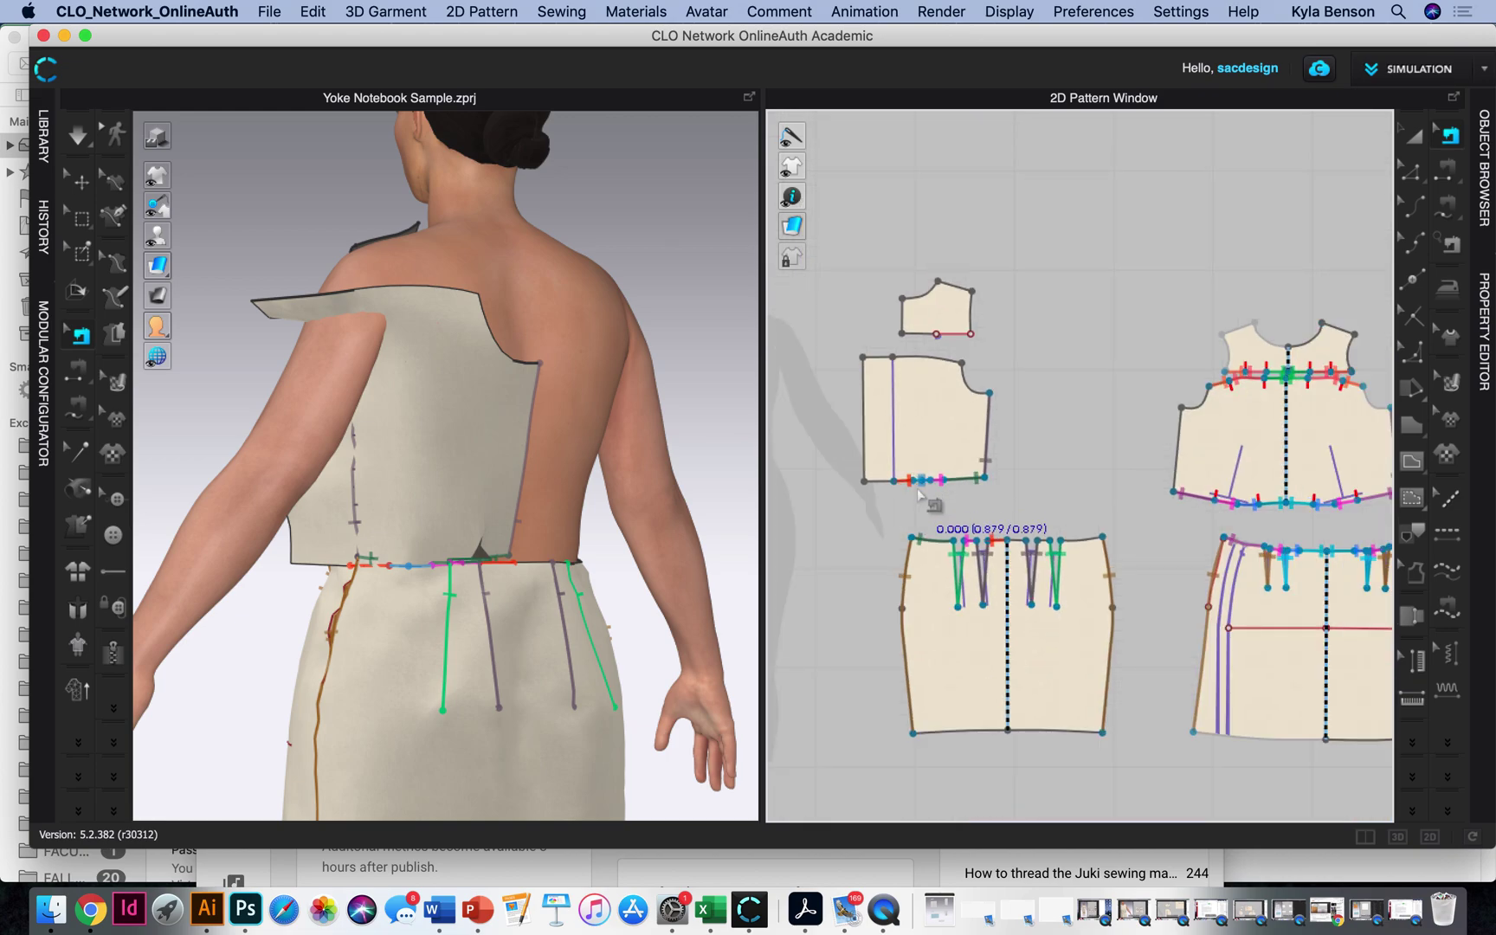
drag(837, 441, 1040, 496)
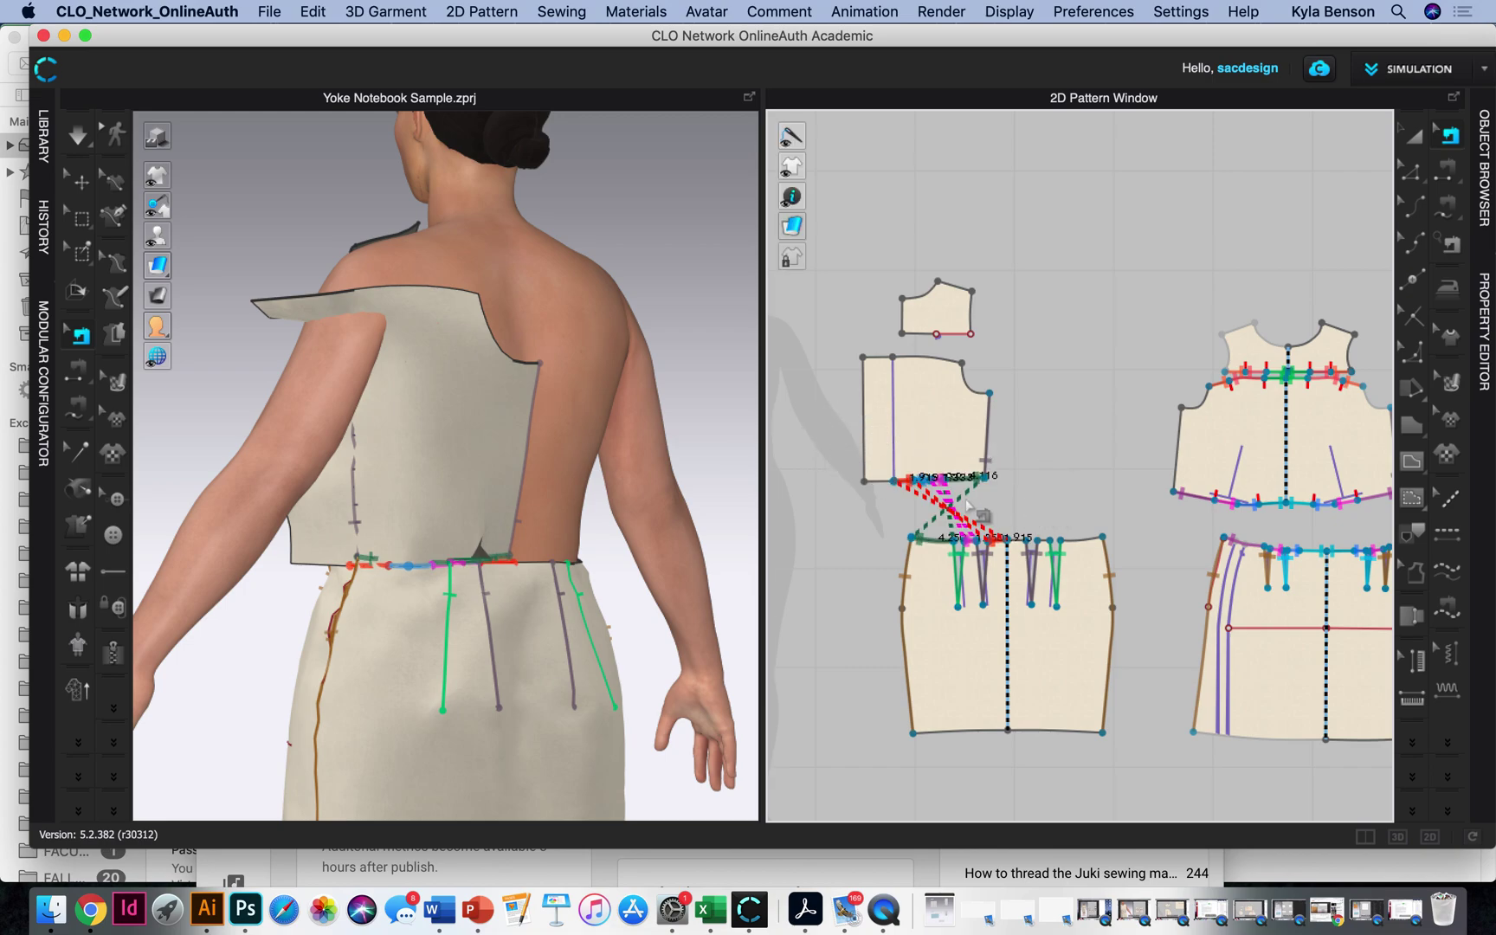
drag(885, 502, 1075, 474)
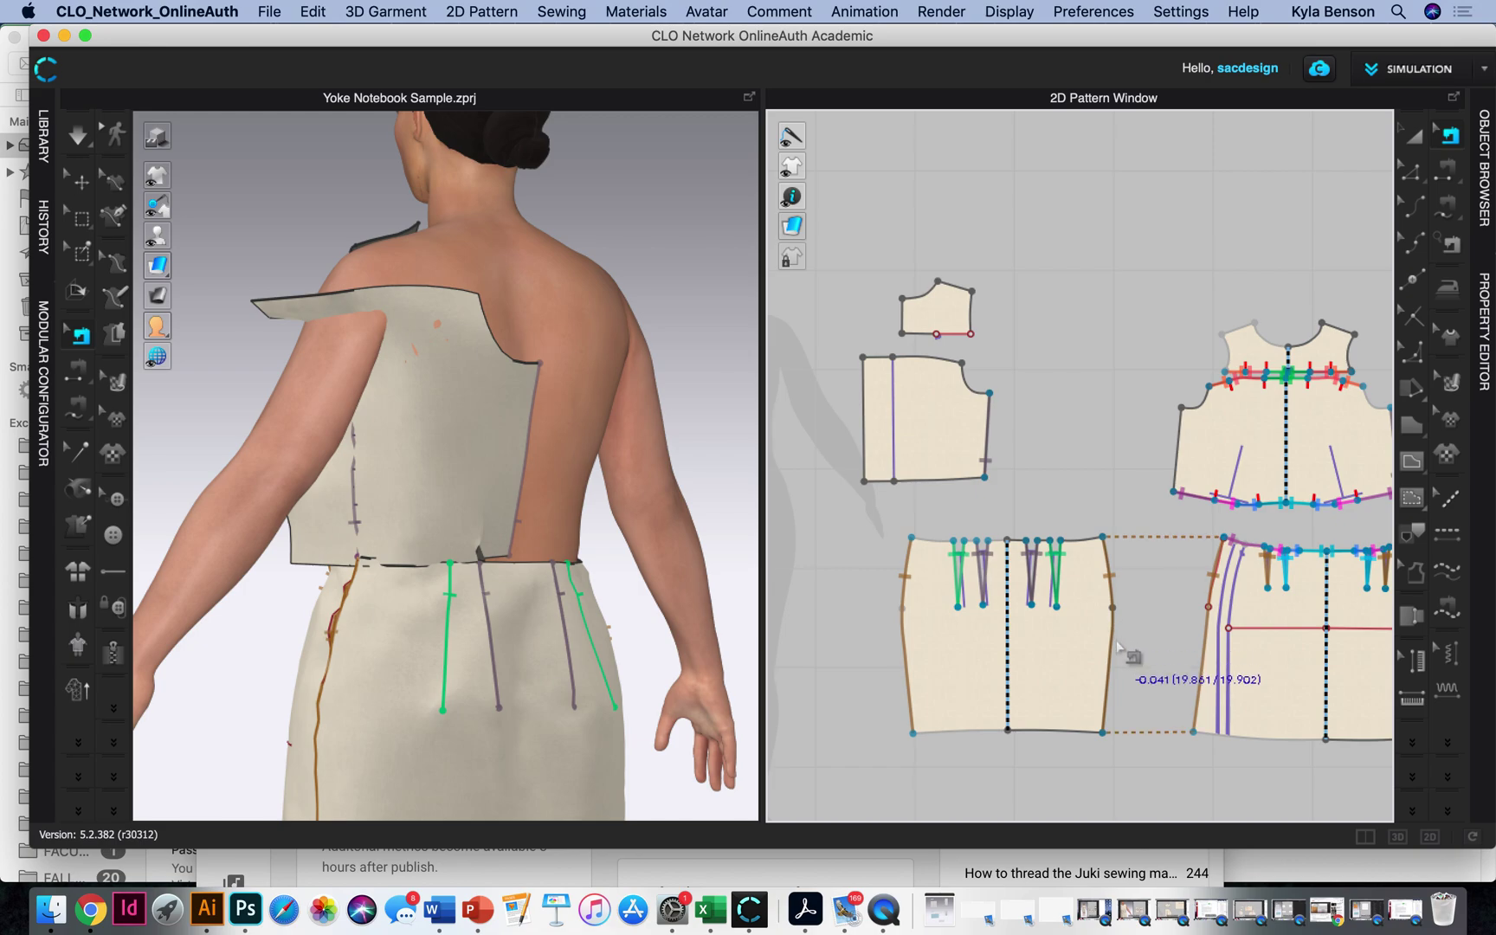
Step: Remove the side seam joining the half back bodice to the front bodice
drag(824, 227, 1082, 492)
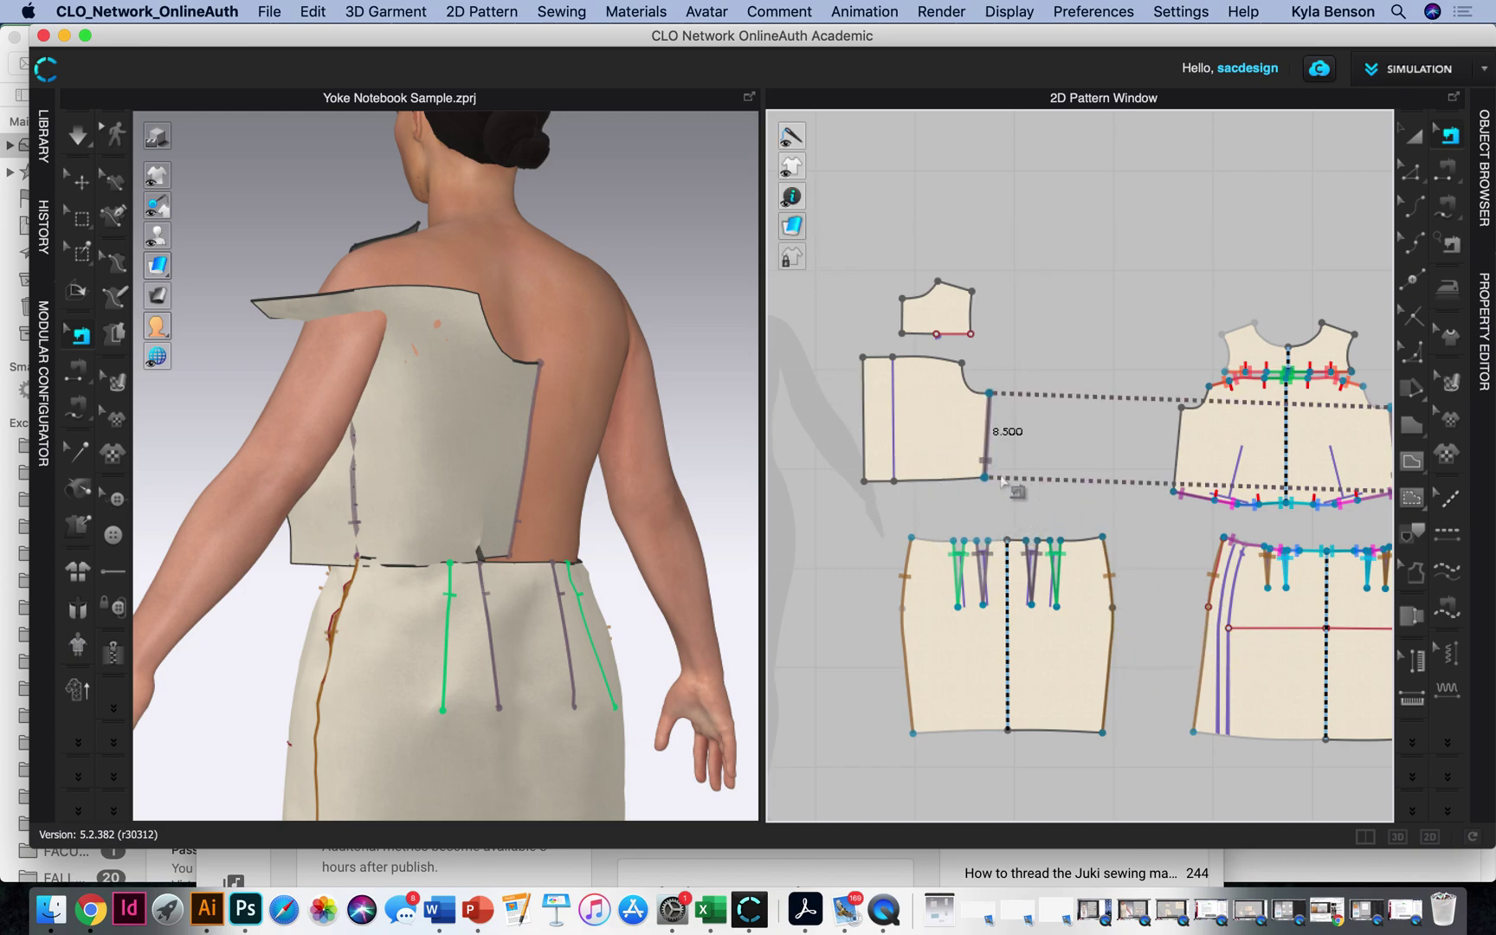
middle_drag(1114, 469, 1114, 468)
drag(1123, 478, 1090, 480)
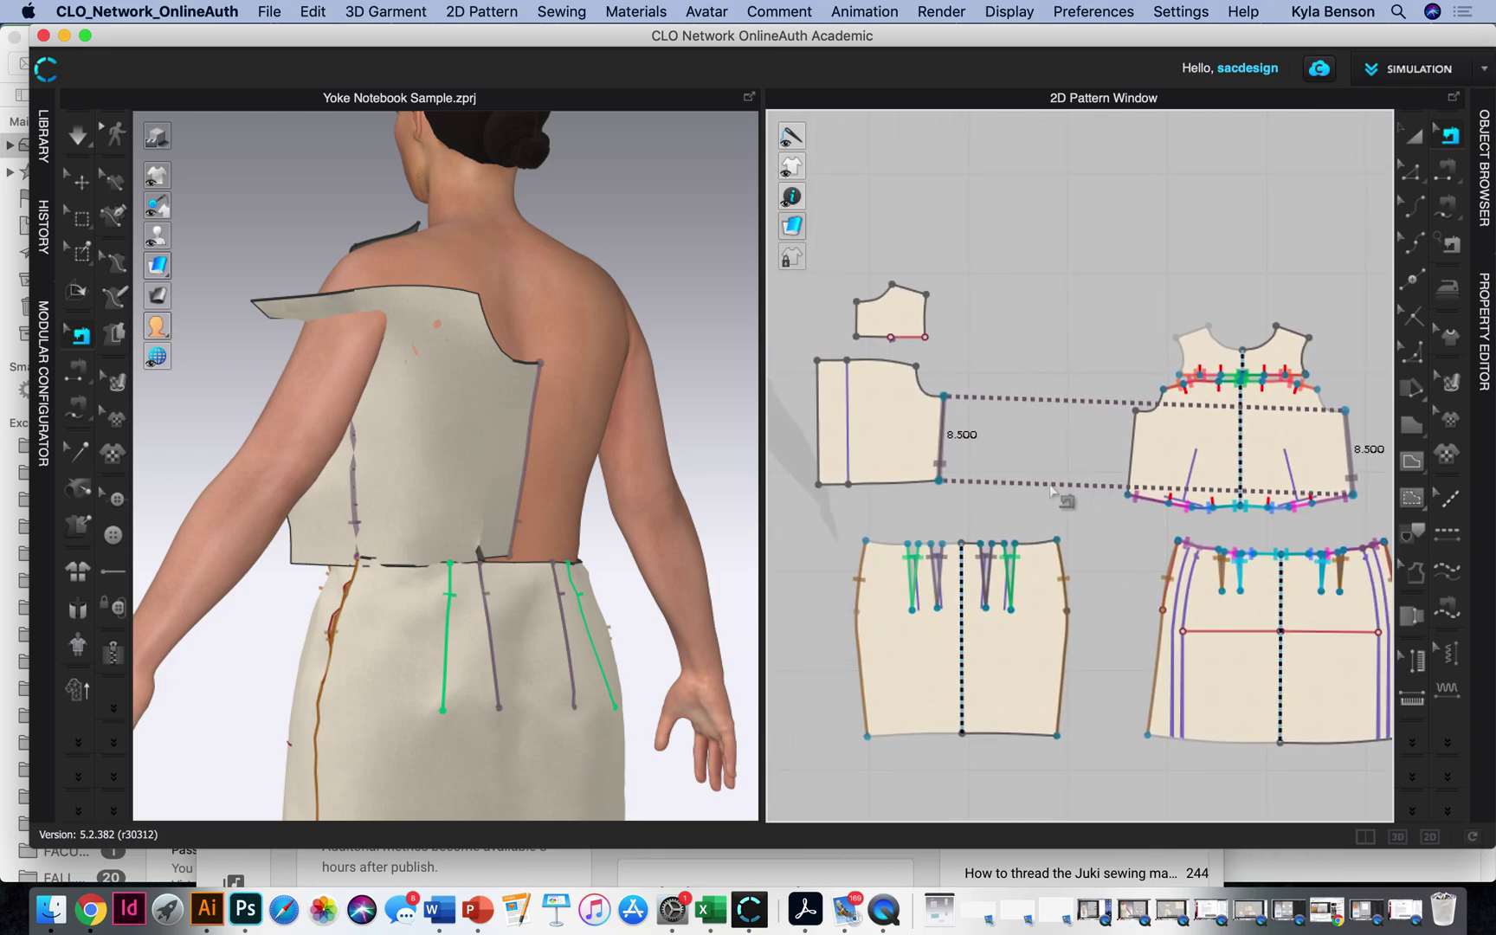
drag(812, 267, 939, 475)
middle_drag(996, 381, 1042, 385)
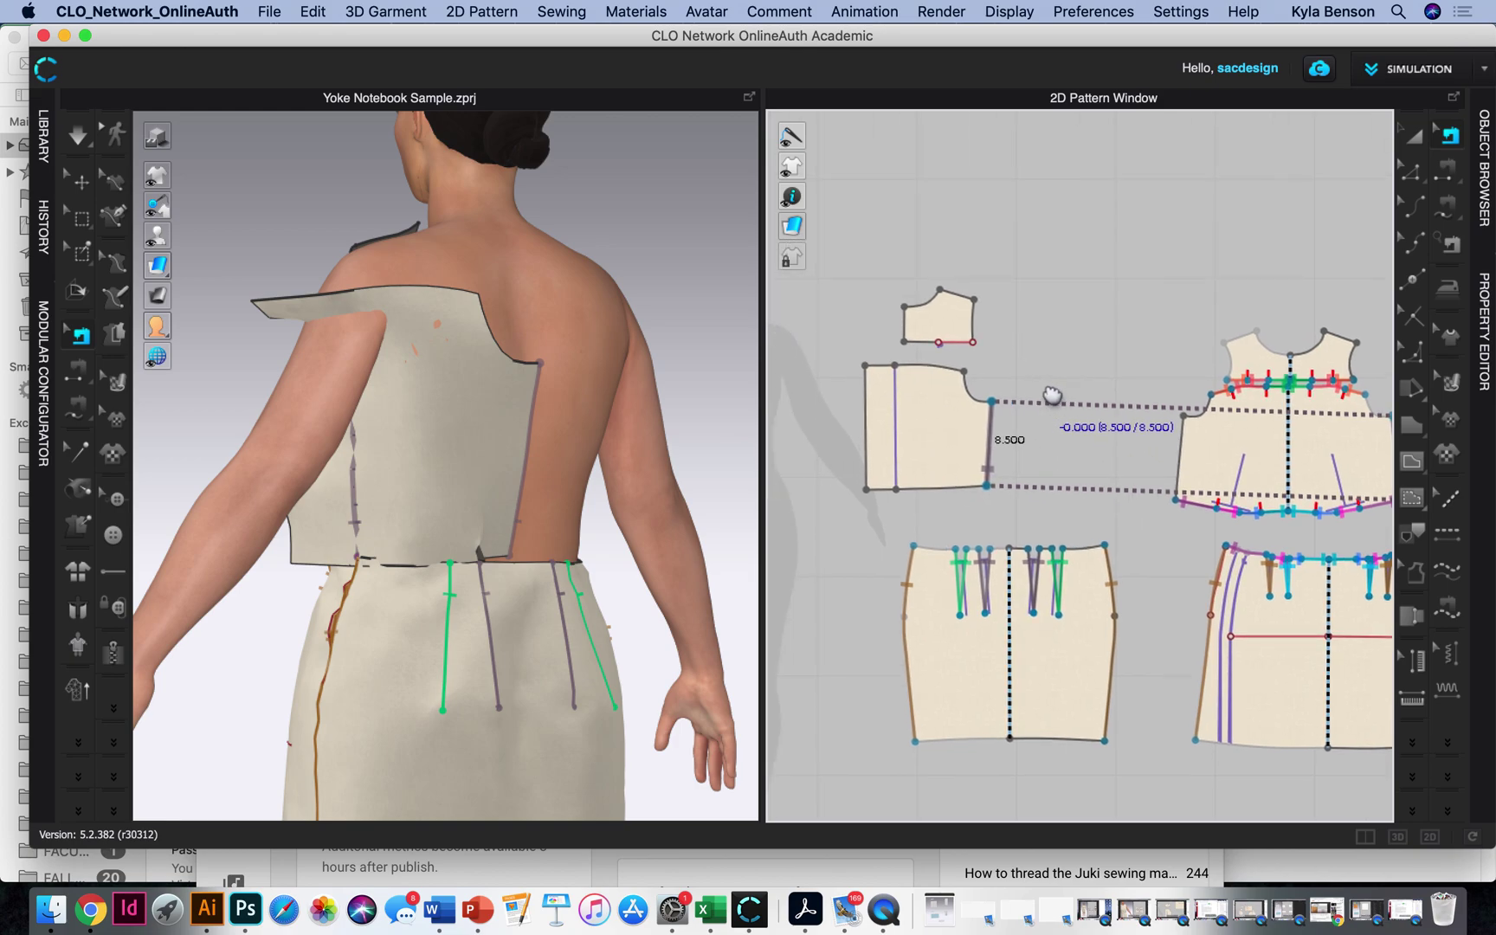
drag(819, 264, 1056, 512)
key(Delete)
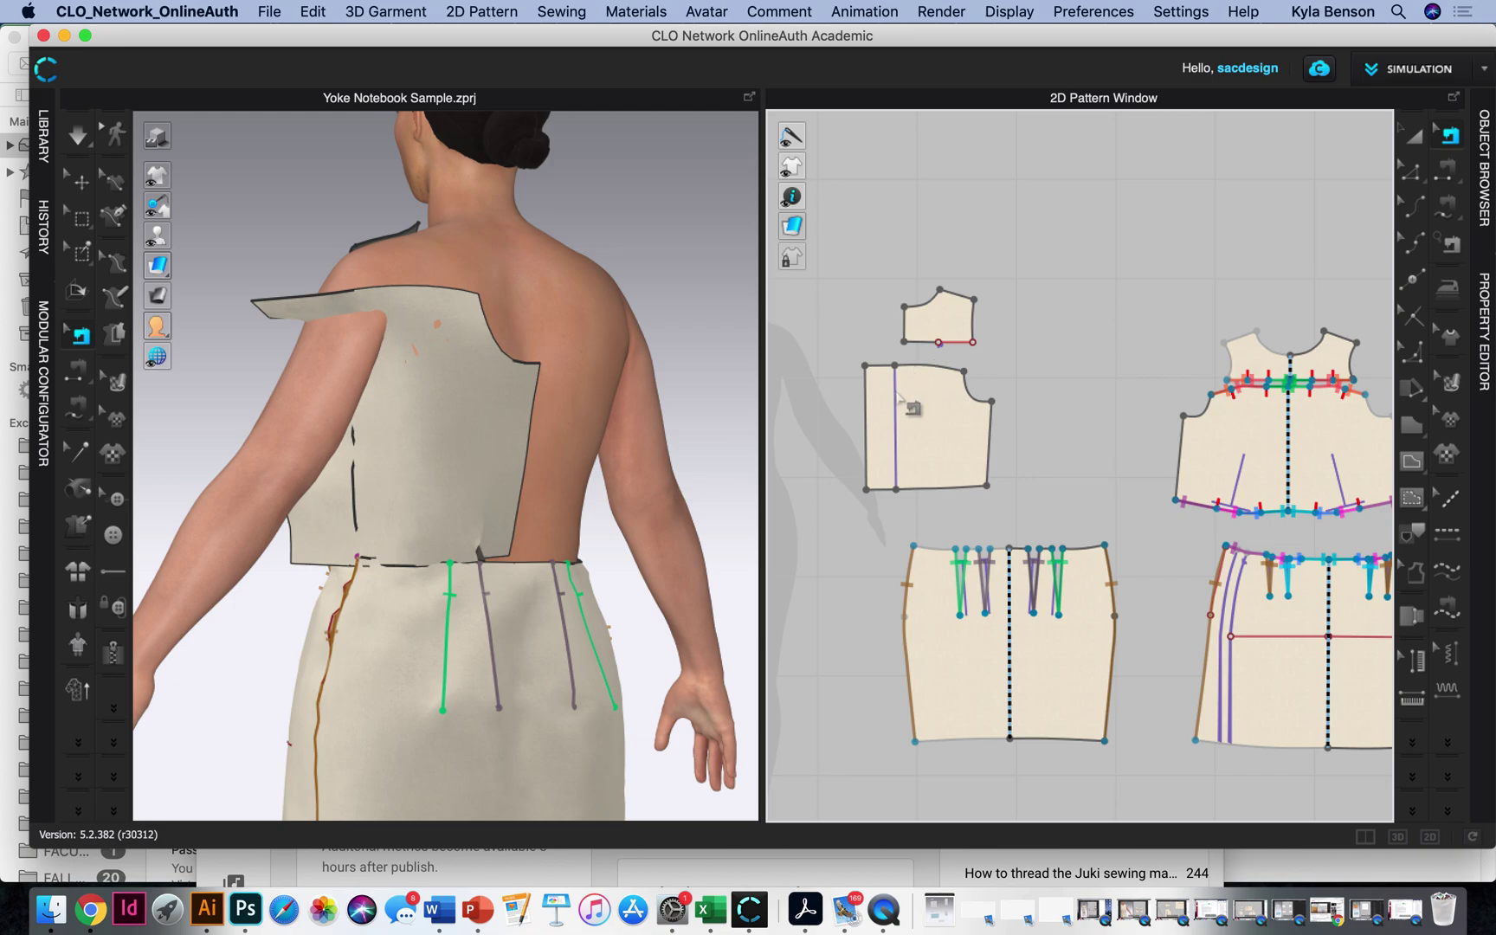
Step: Unlock all baselines and convert the vertical baseline on the half back bodice to an internal line
scroll(901, 399, up, 5)
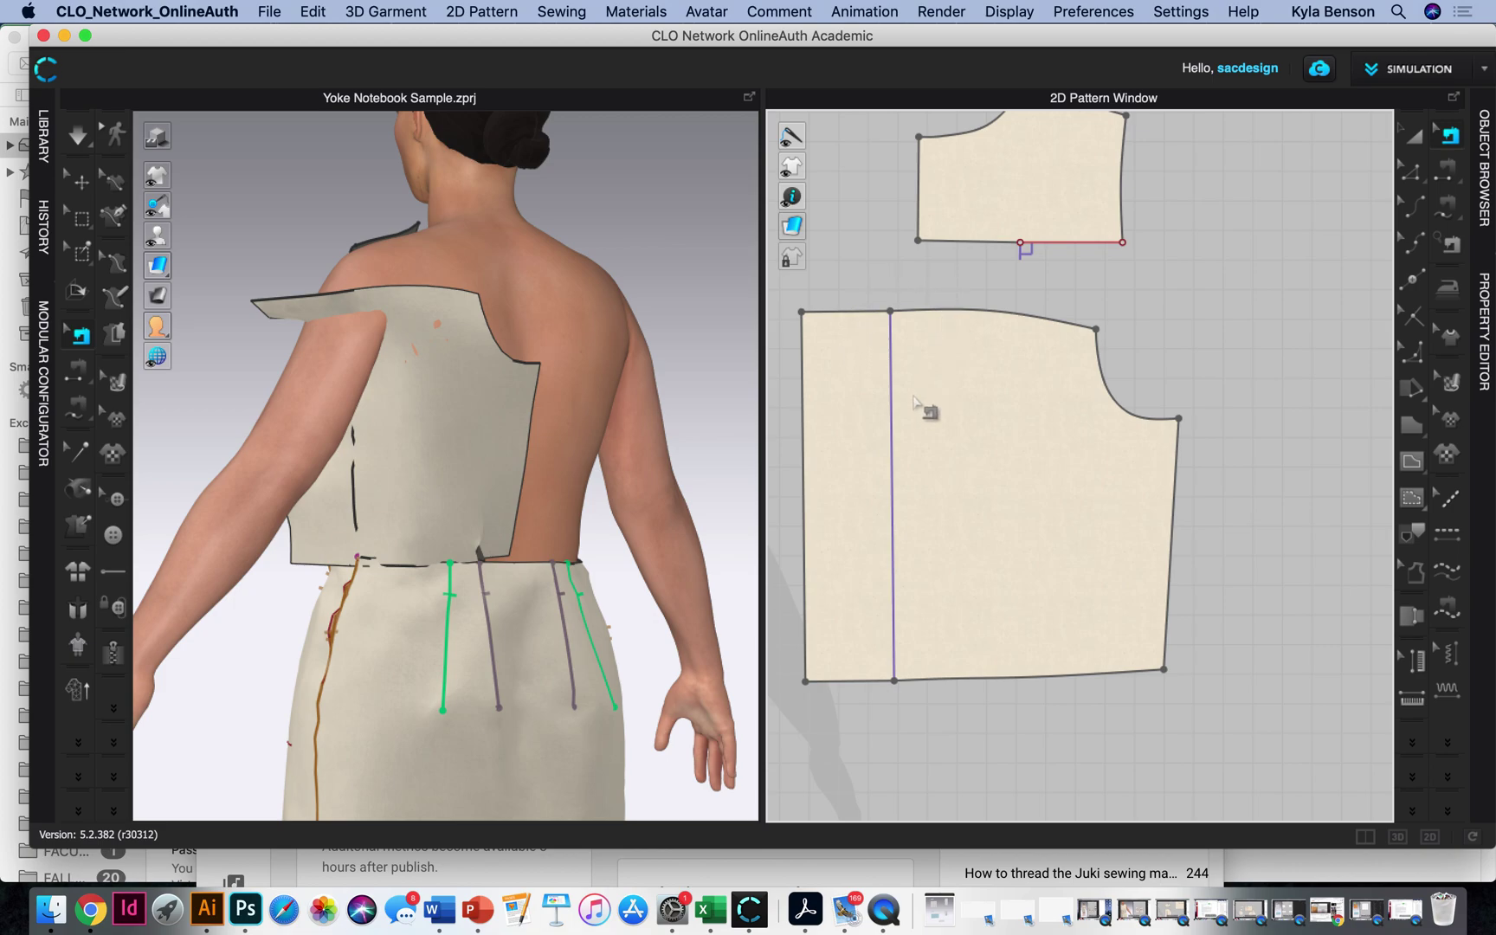
click(1411, 178)
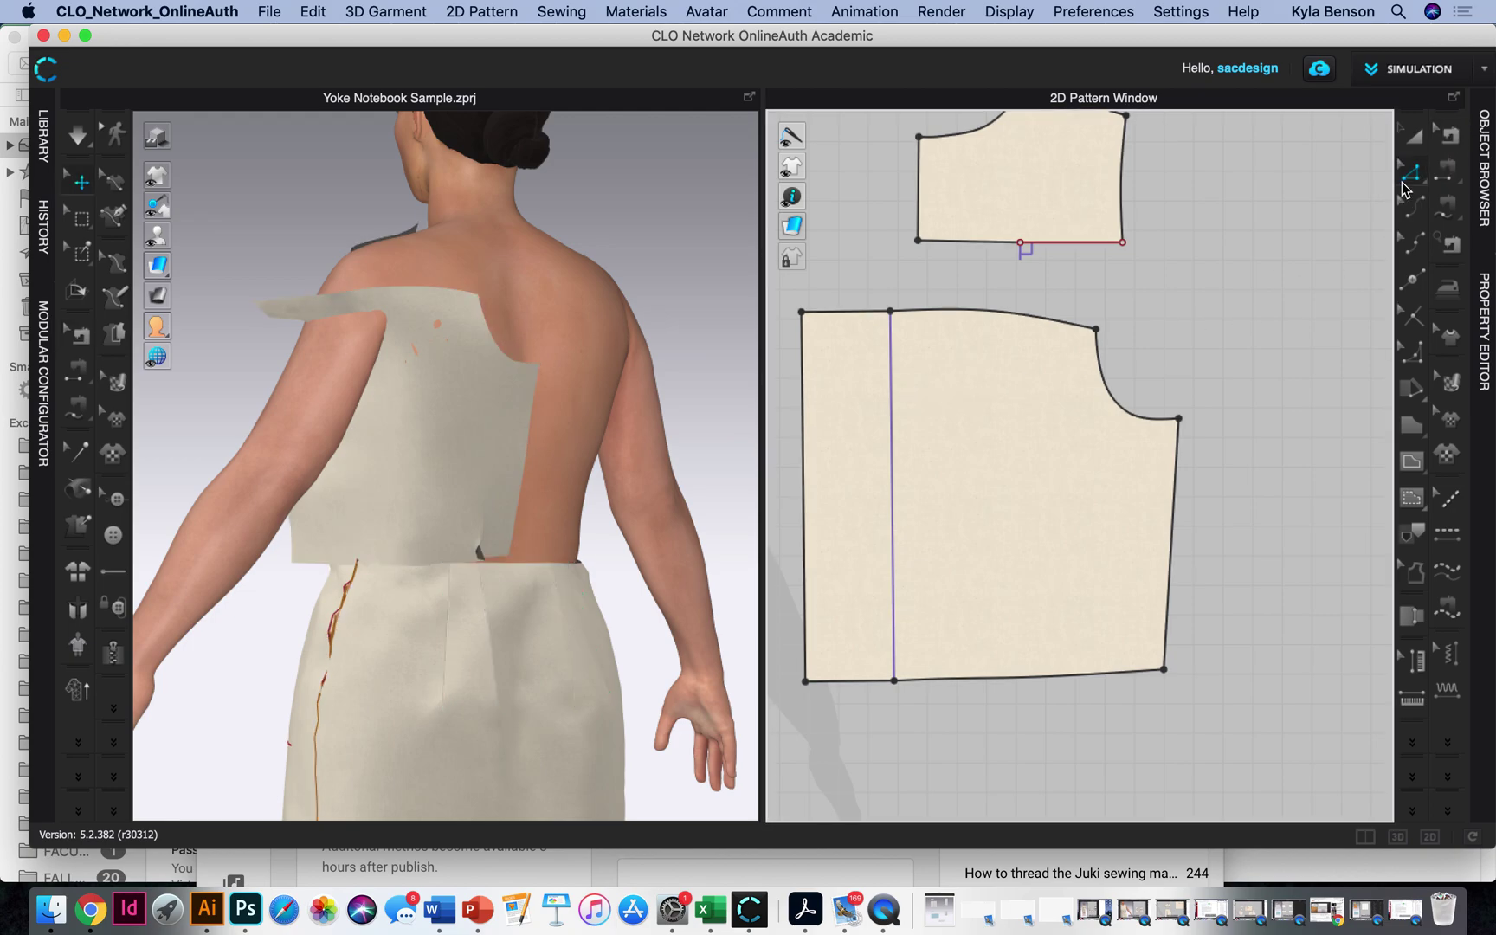
right_click(892, 390)
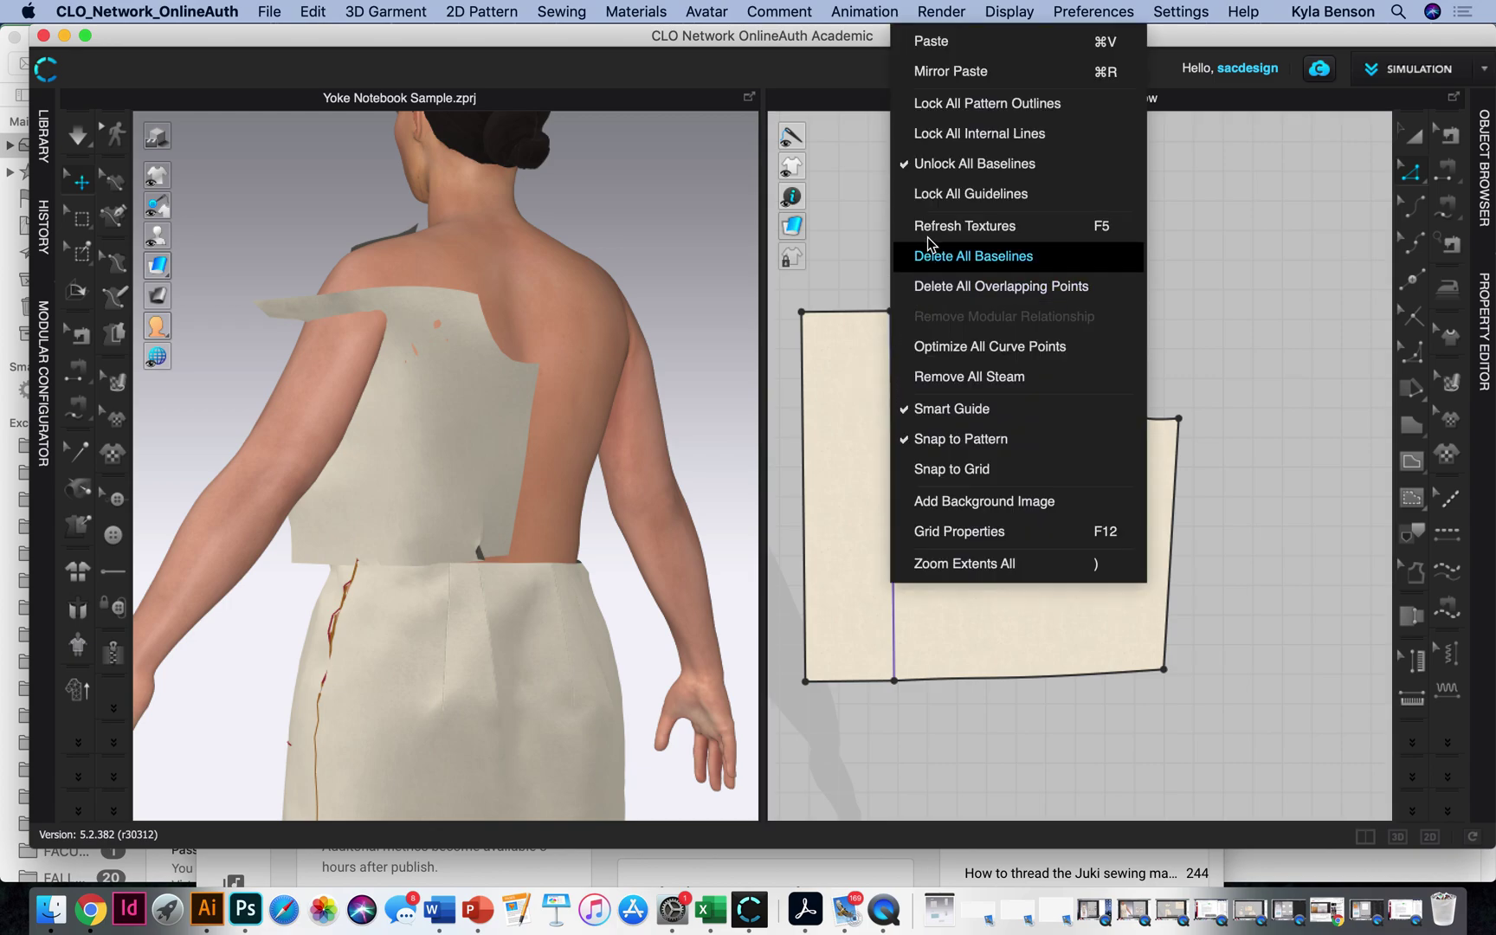
click(947, 164)
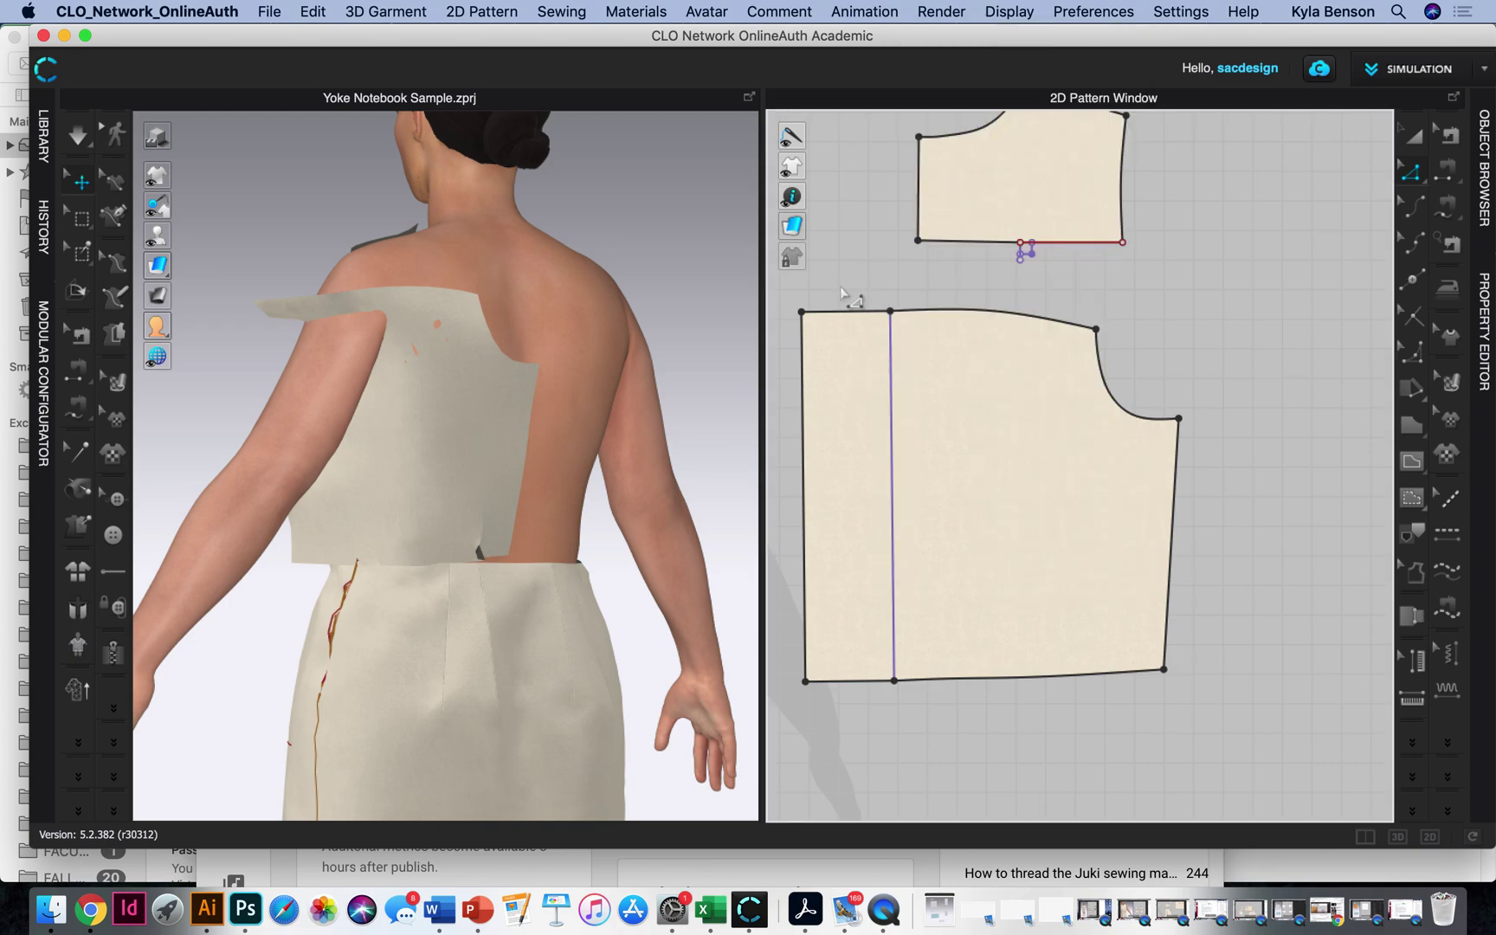
click(894, 400)
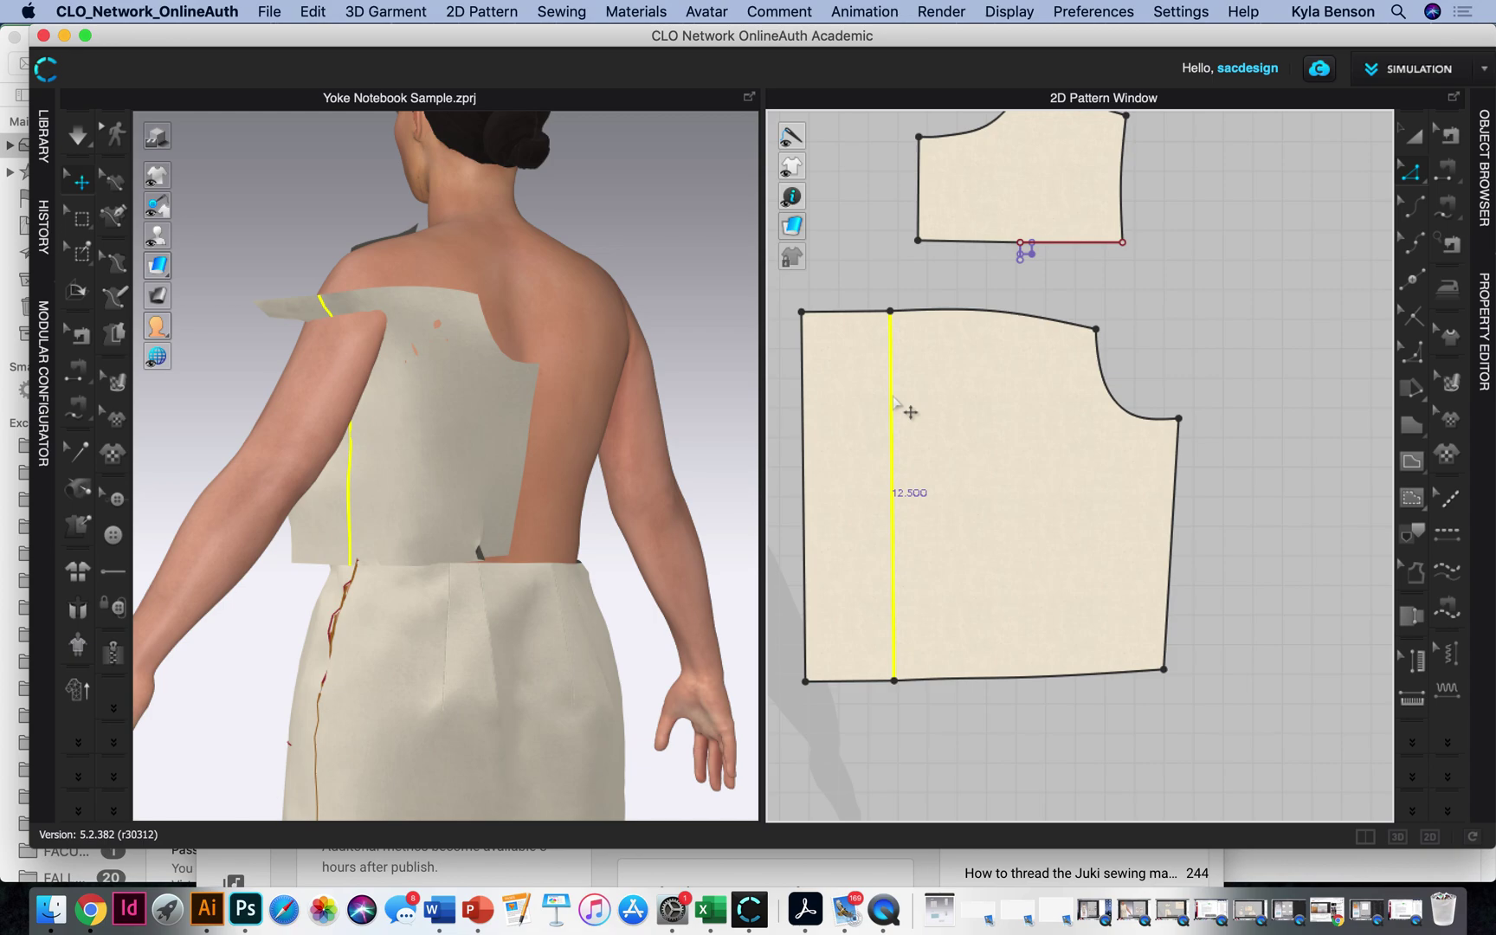
right_click(894, 400)
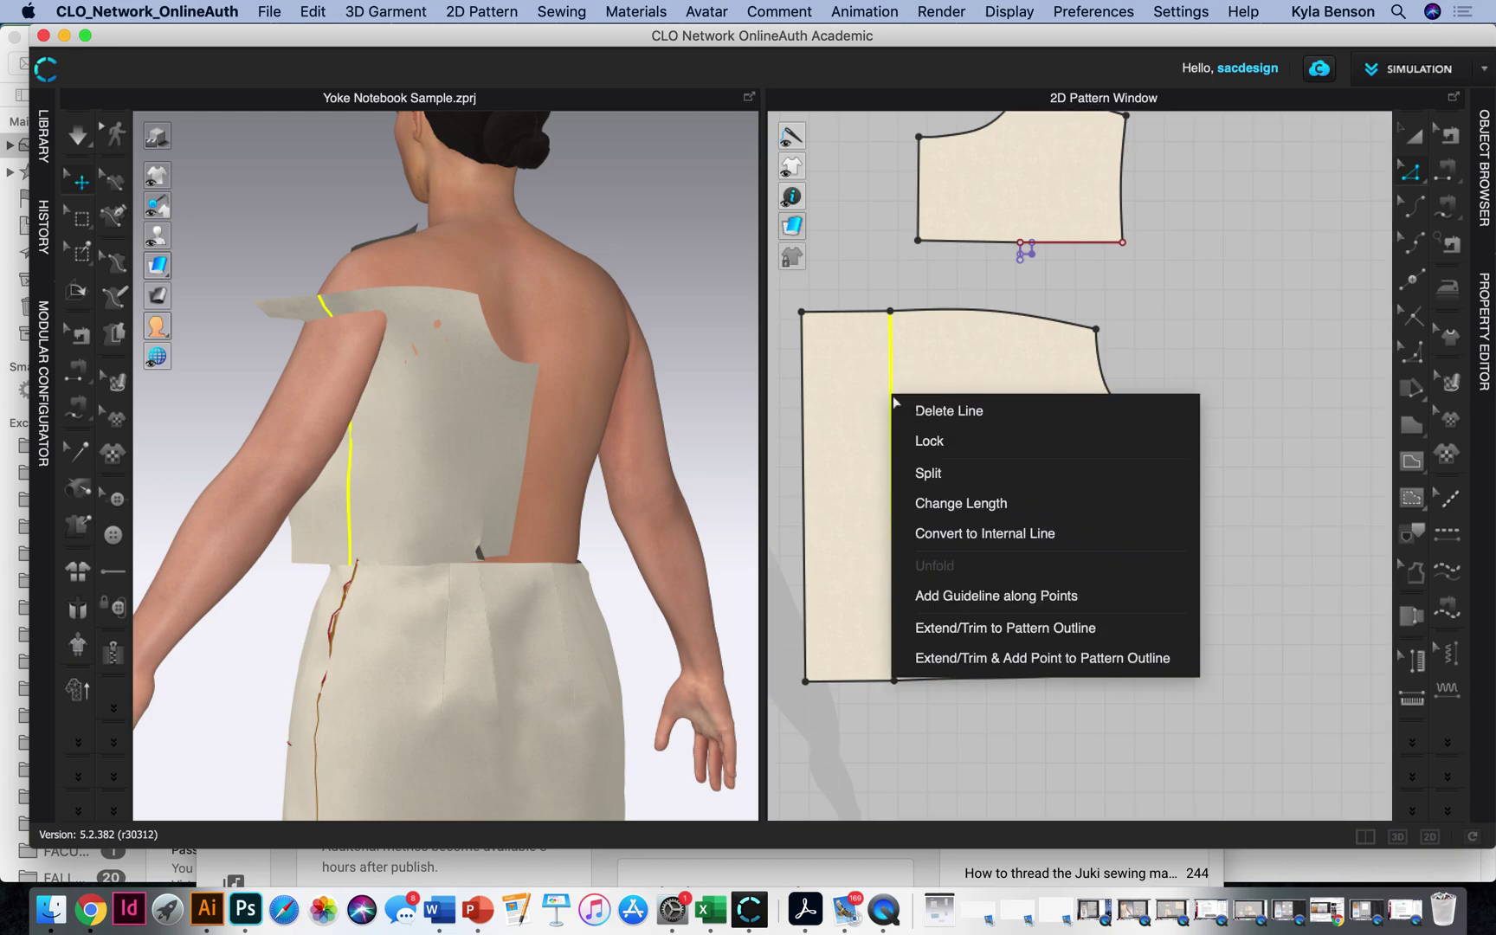
click(935, 535)
click(893, 269)
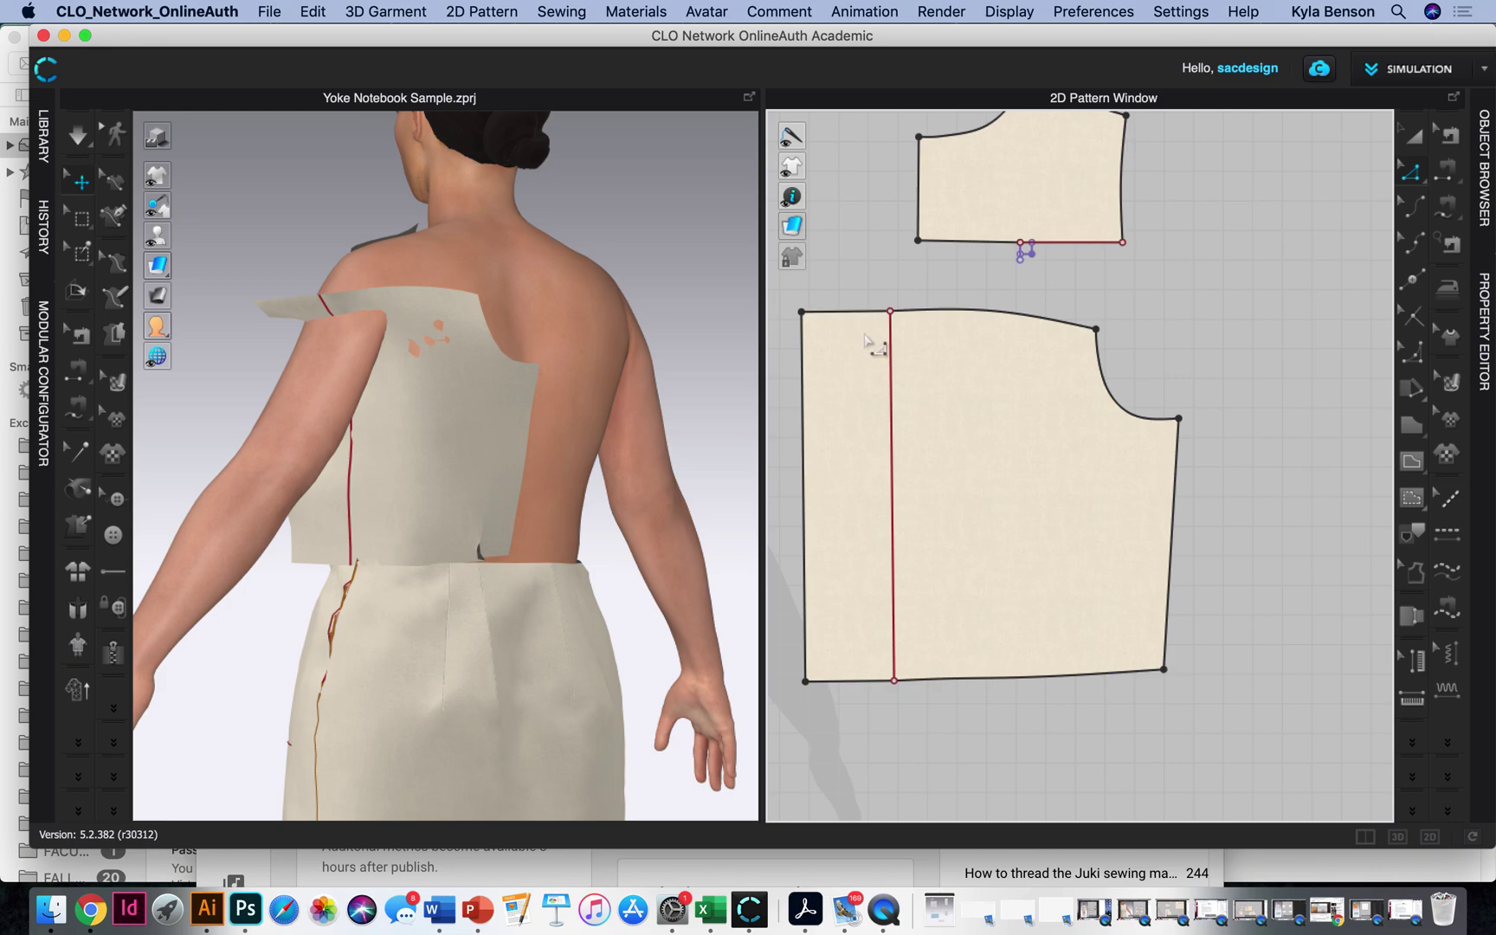
Step: Offset the vertical internal line 1.5 in toward the straight edge of the back bodice, with Extend on
click(891, 374)
right_click(893, 377)
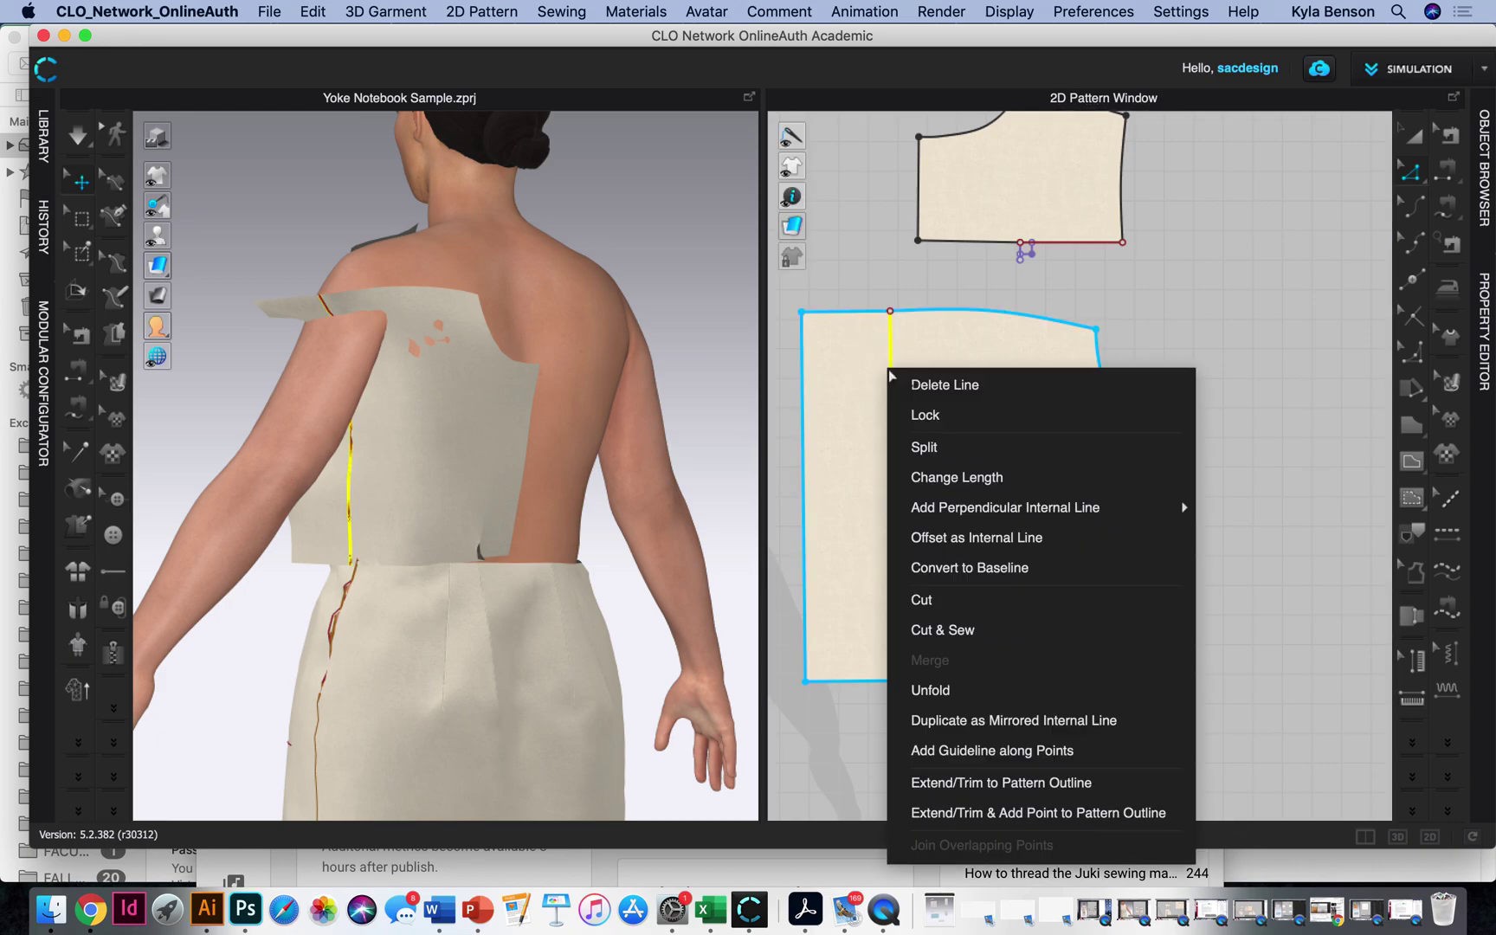
click(1025, 537)
drag(836, 253, 602, 253)
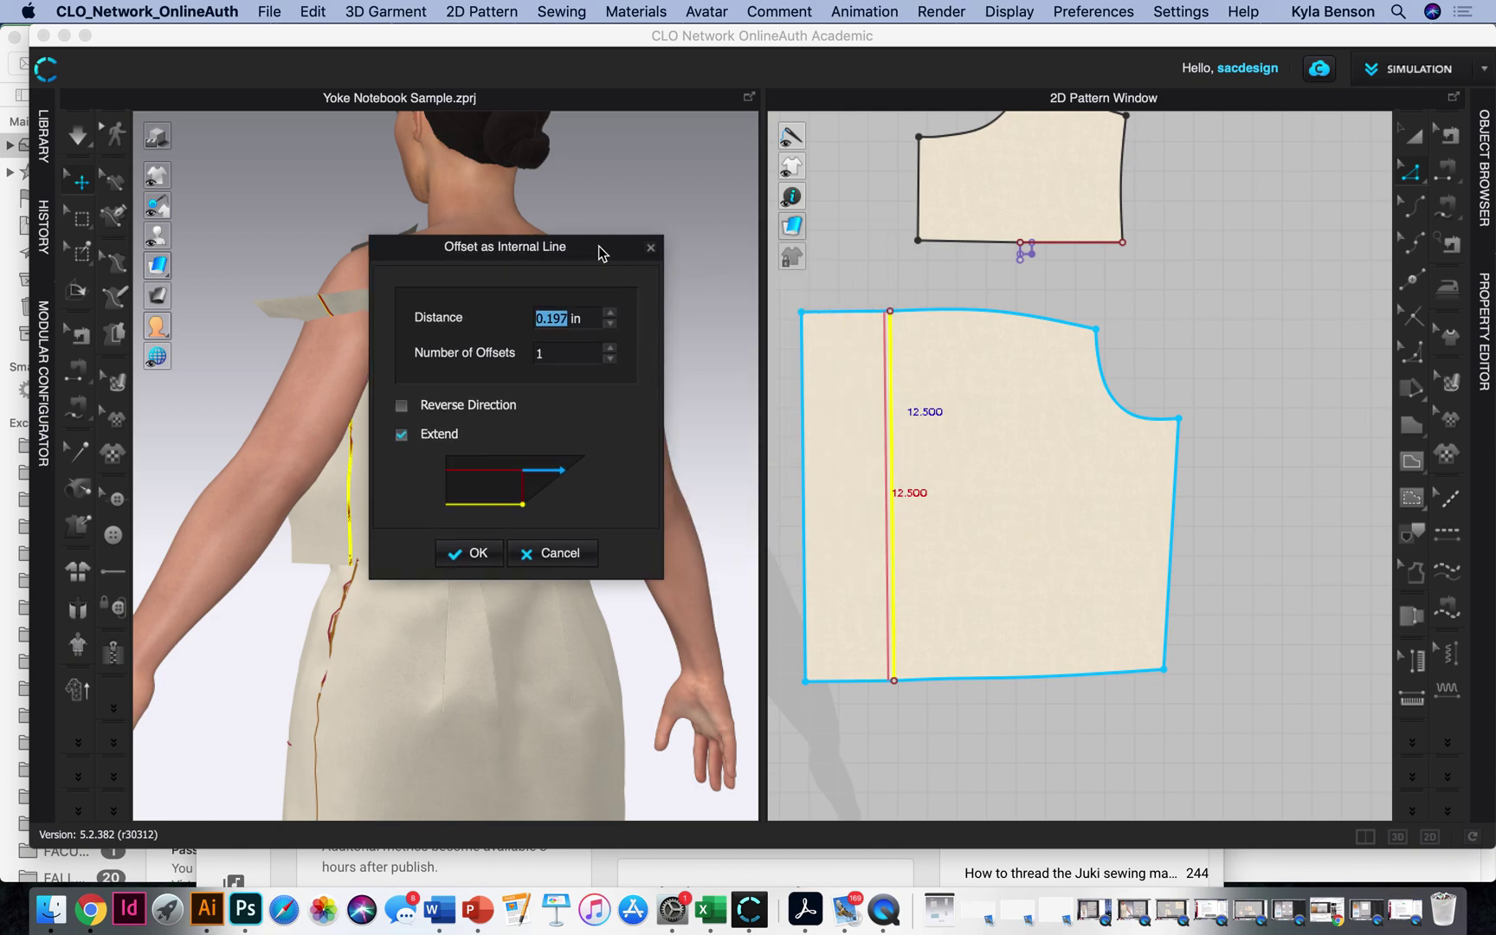
text(1.5)
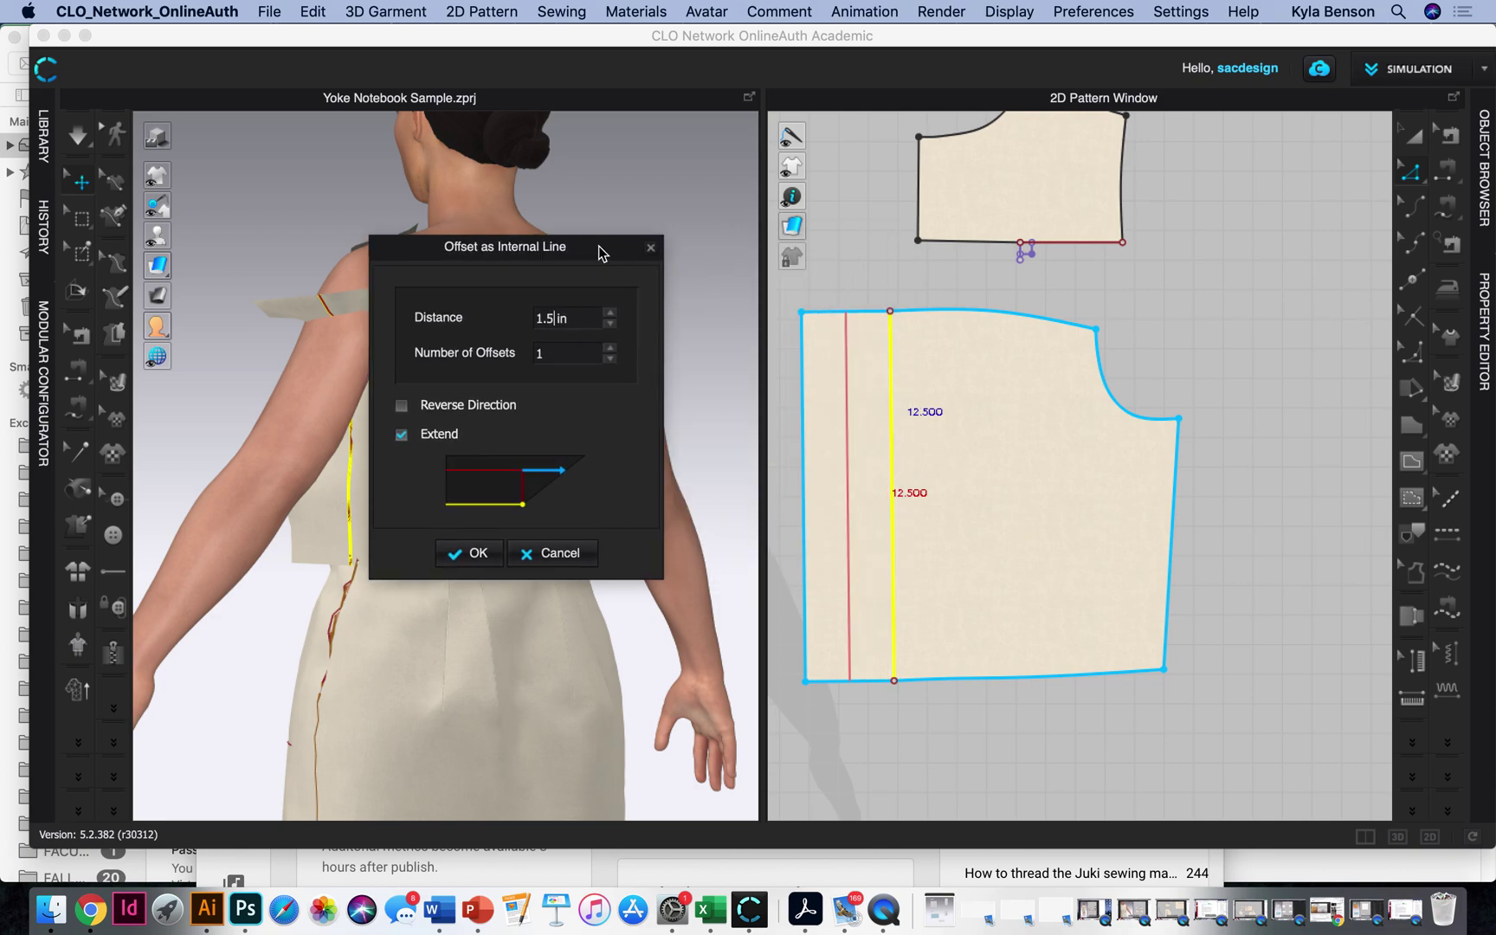
click(497, 554)
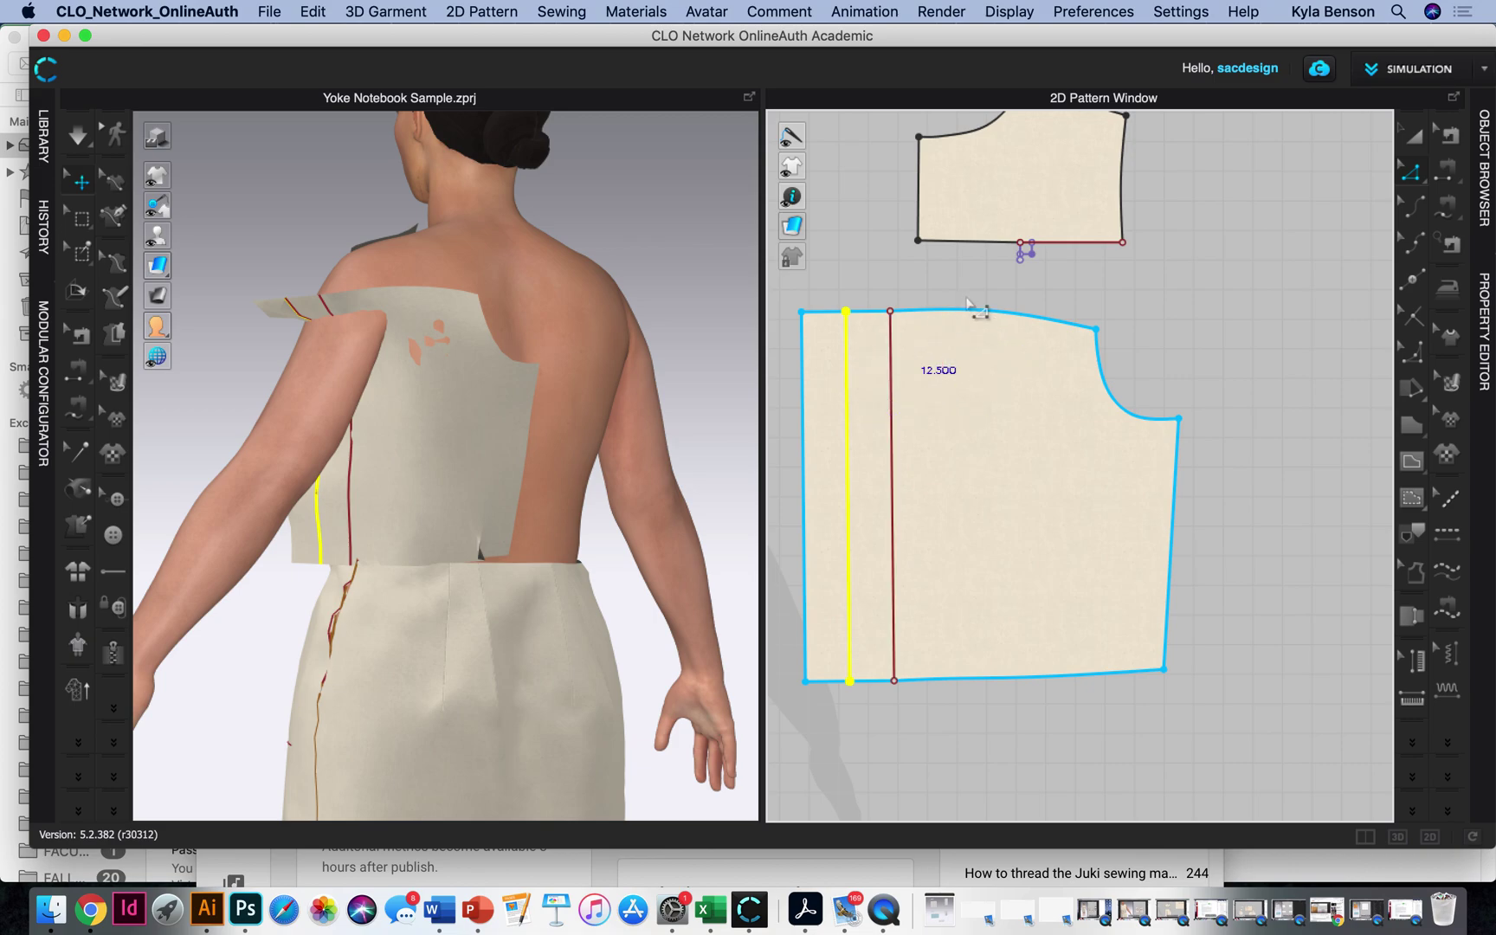
Step: Offset the original vertical internal line 1.5 in toward the armhole side, with Reverse Direction and Extend on
click(891, 401)
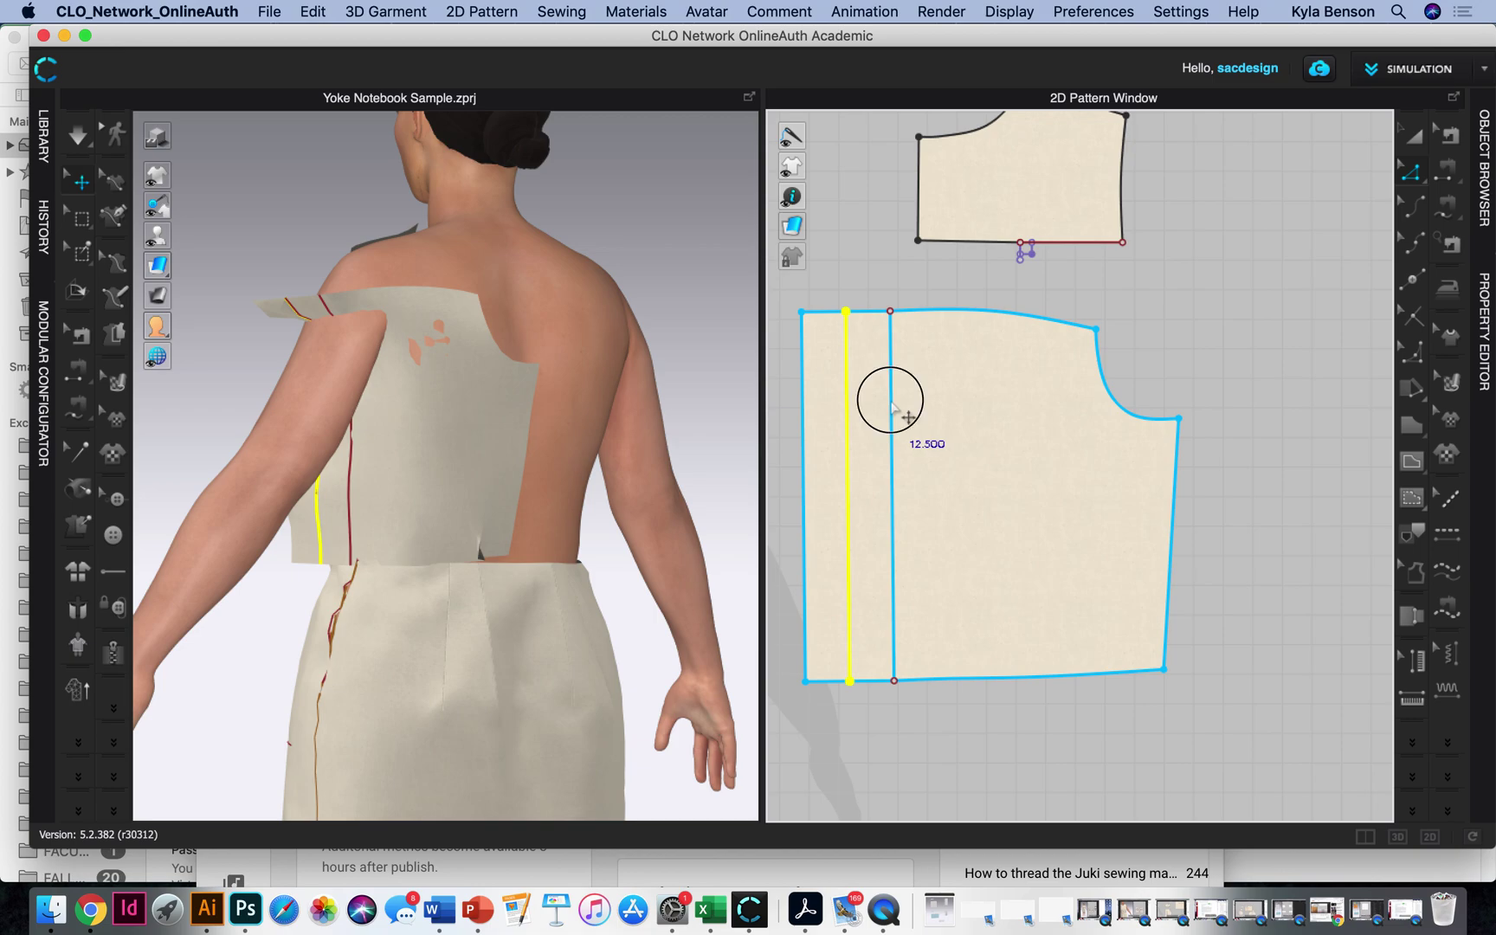
right_click(892, 406)
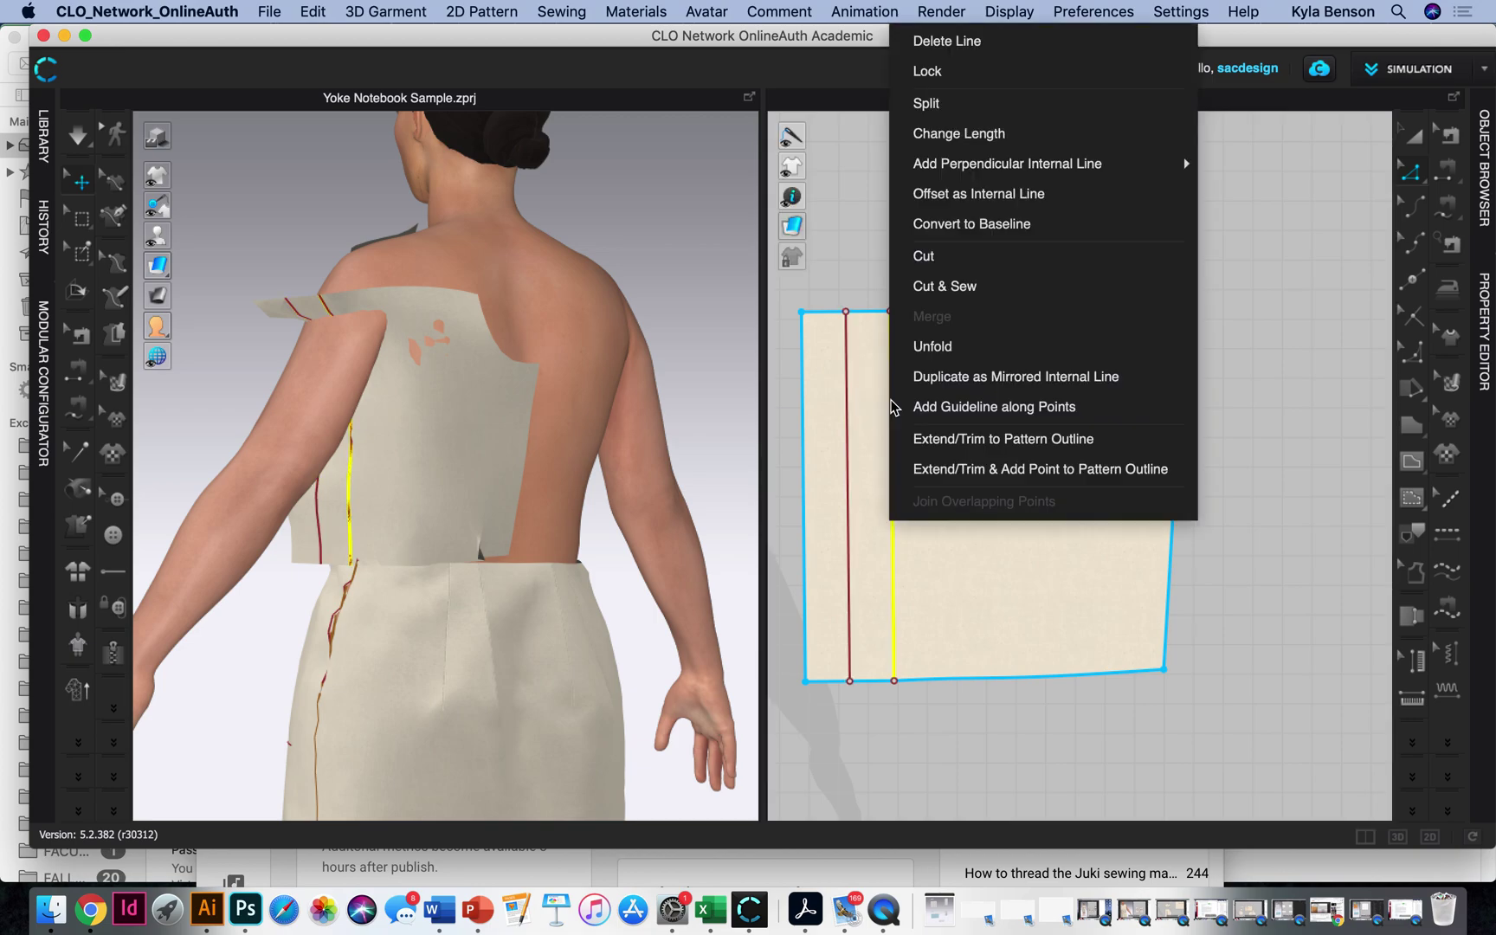
click(1005, 202)
click(708, 404)
drag(715, 248, 387, 253)
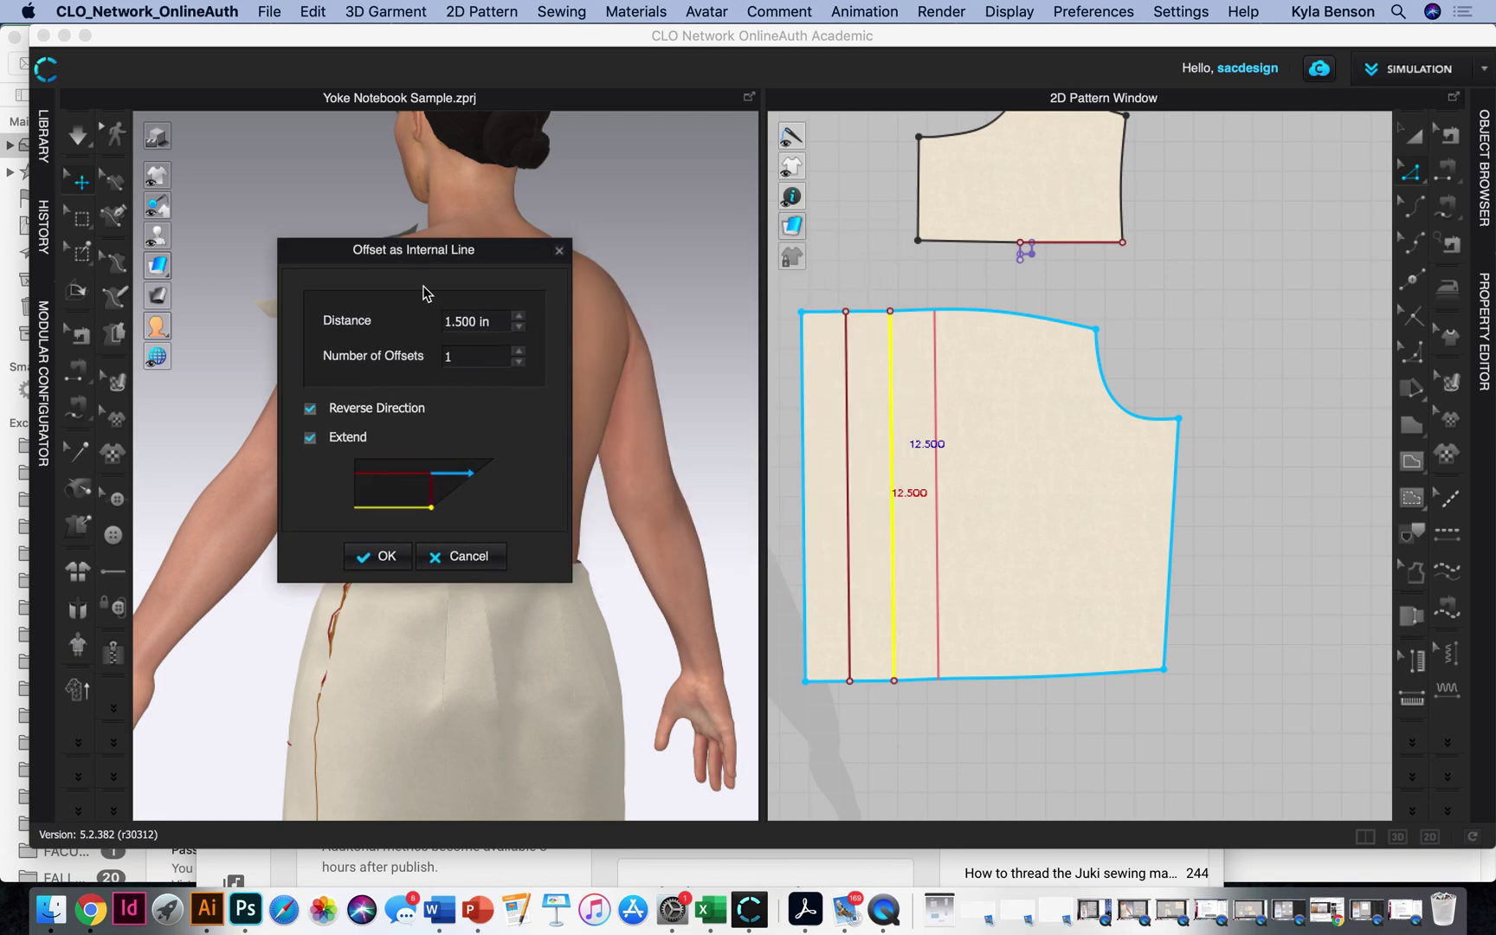
click(388, 558)
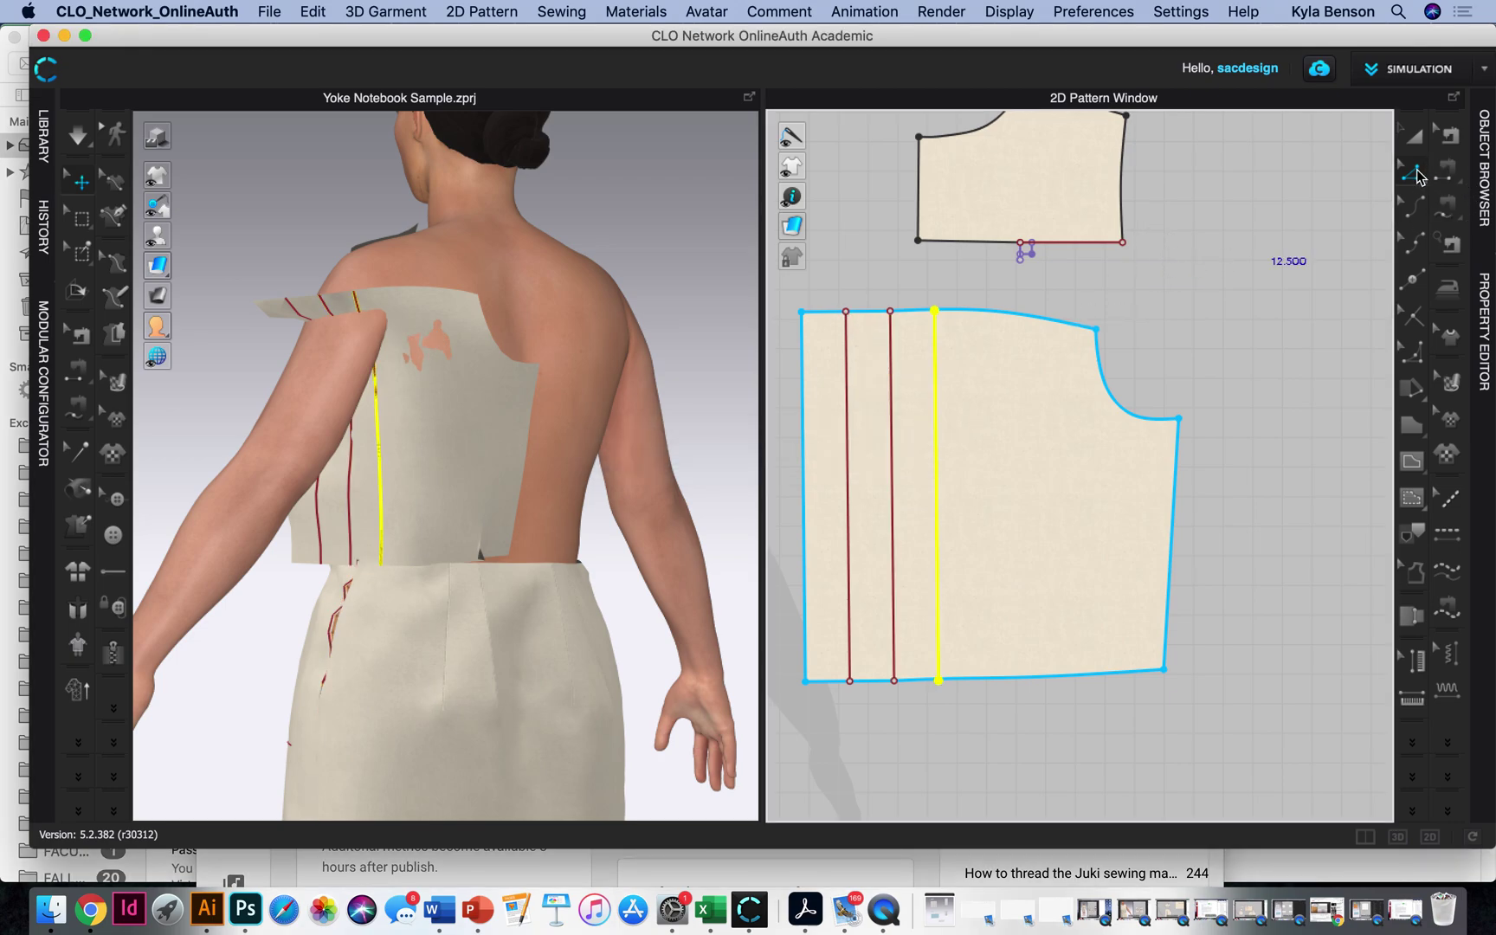
Step: Extend or trim all three vertical internal lines on the back bodice to the pattern outline, adding points where they meet it
shift+click(890, 428)
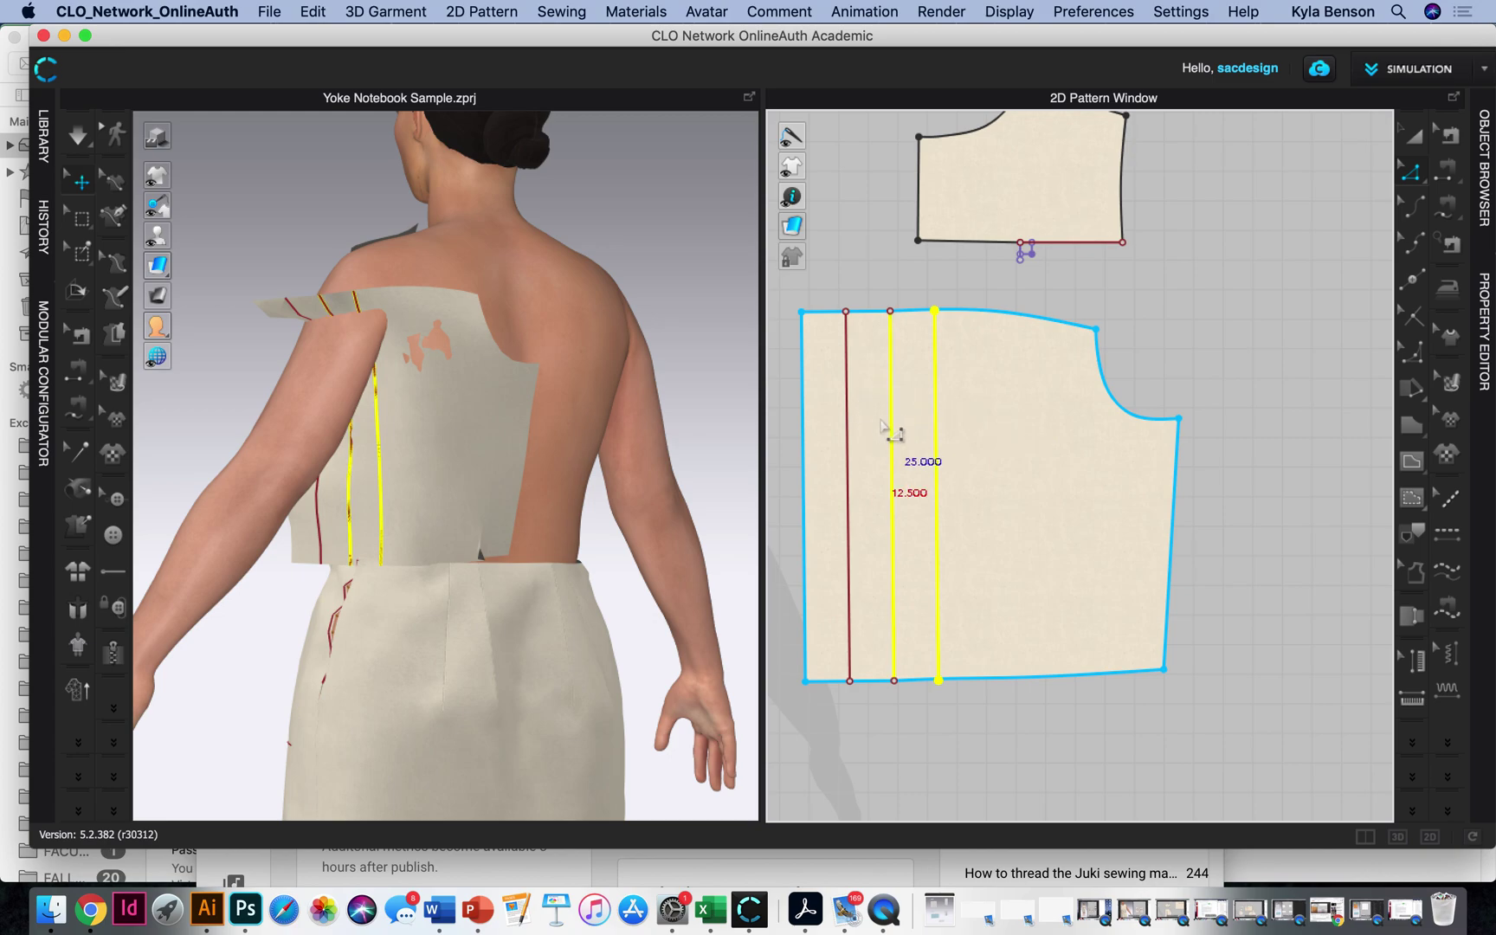
shift+click(846, 422)
right_click(844, 423)
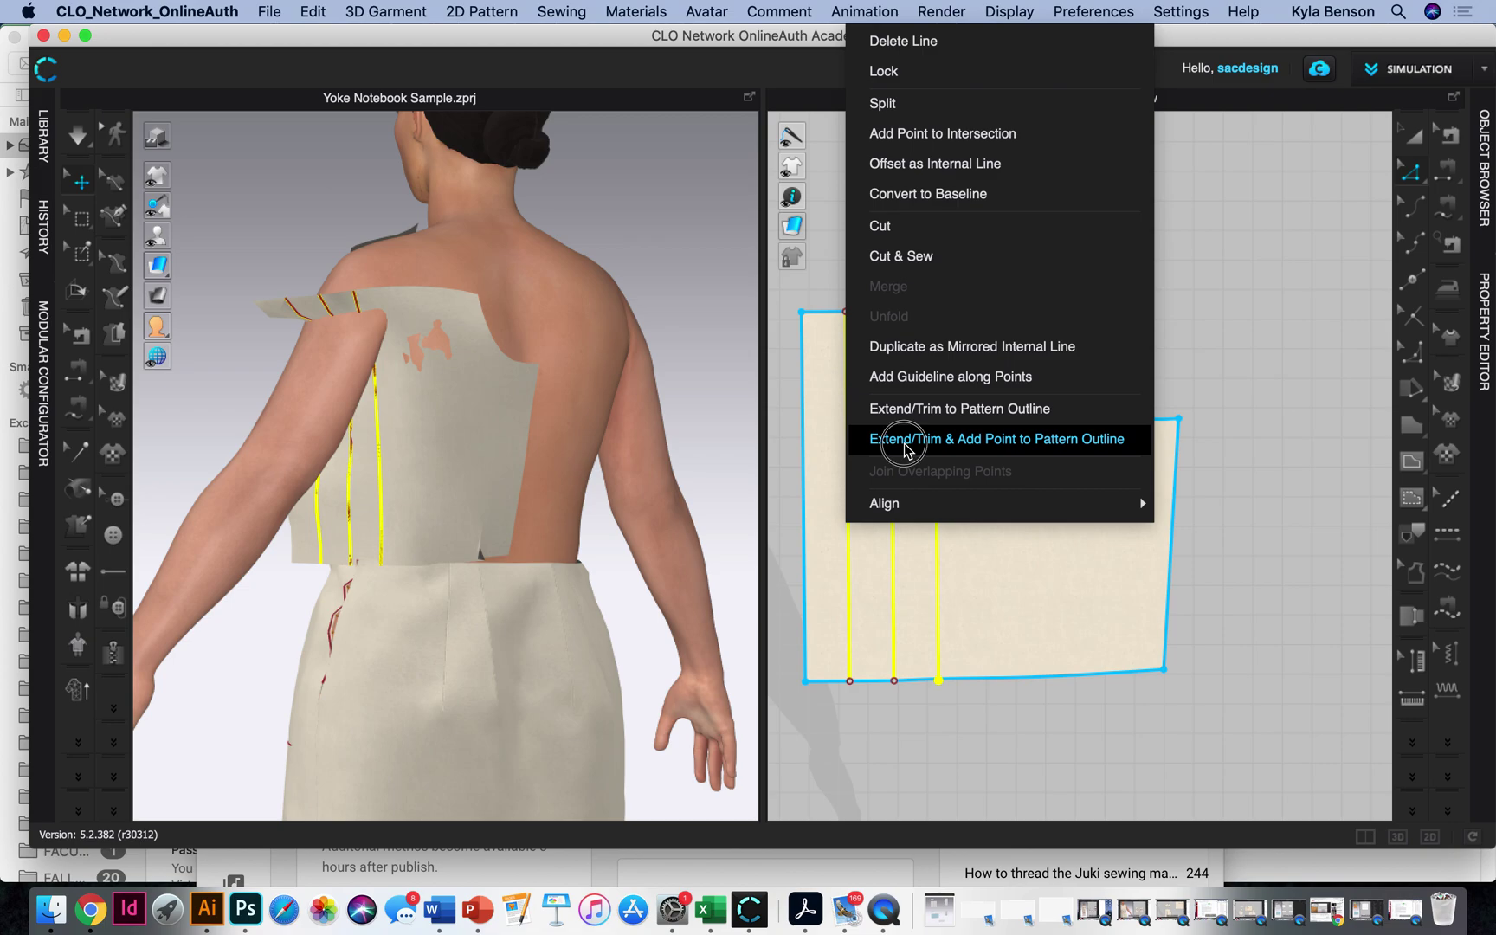
click(949, 439)
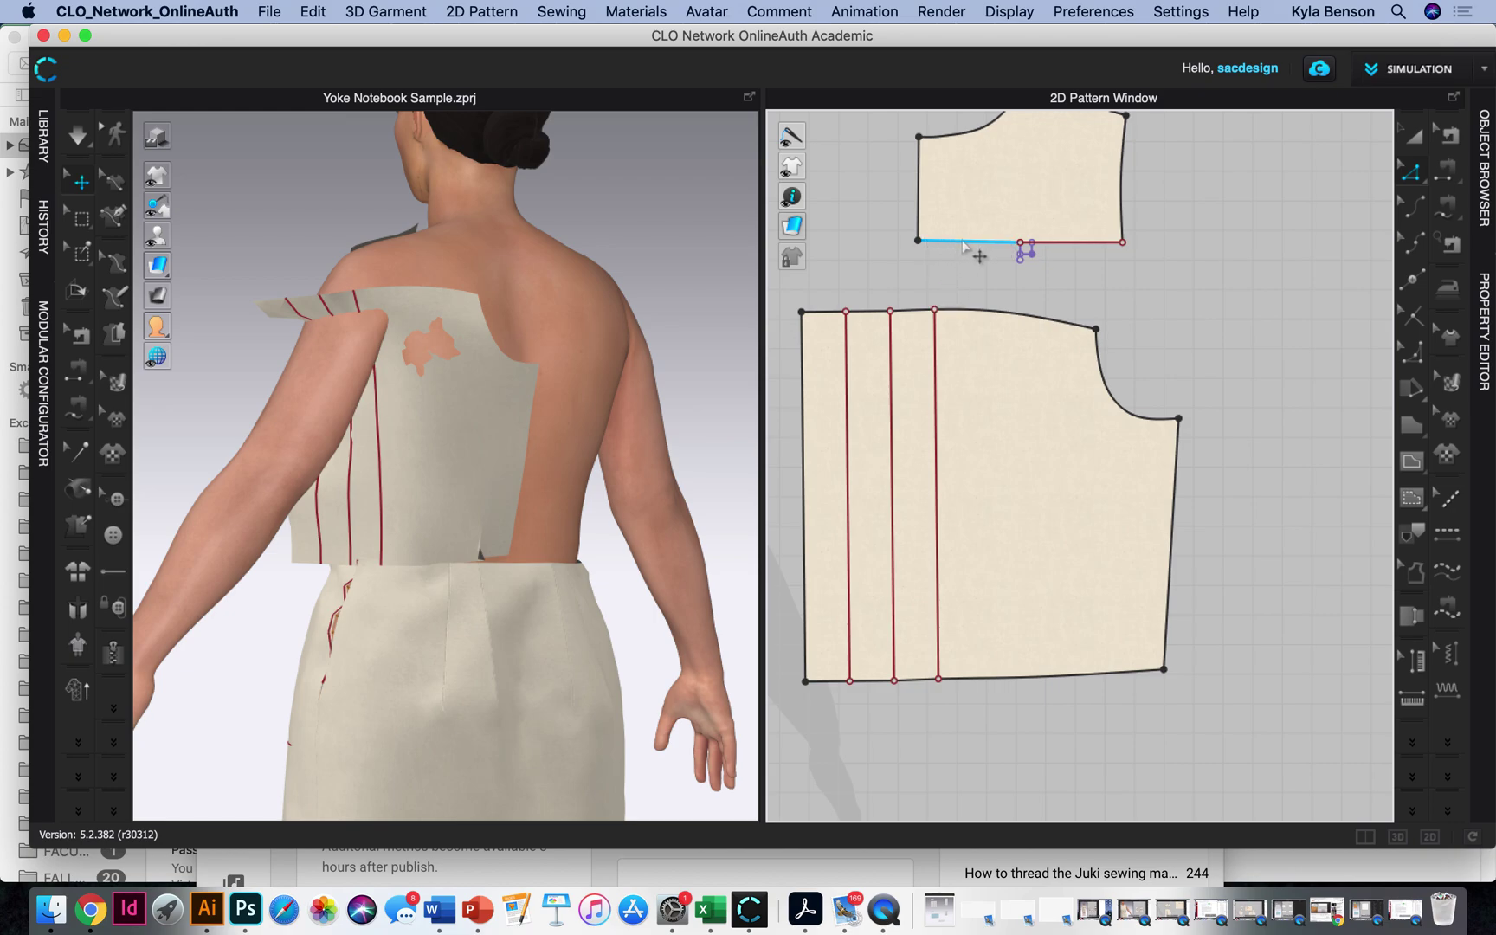
Step: Delete the leftover internal line lying along the lower edge of the back yoke
mouse_move(1071, 251)
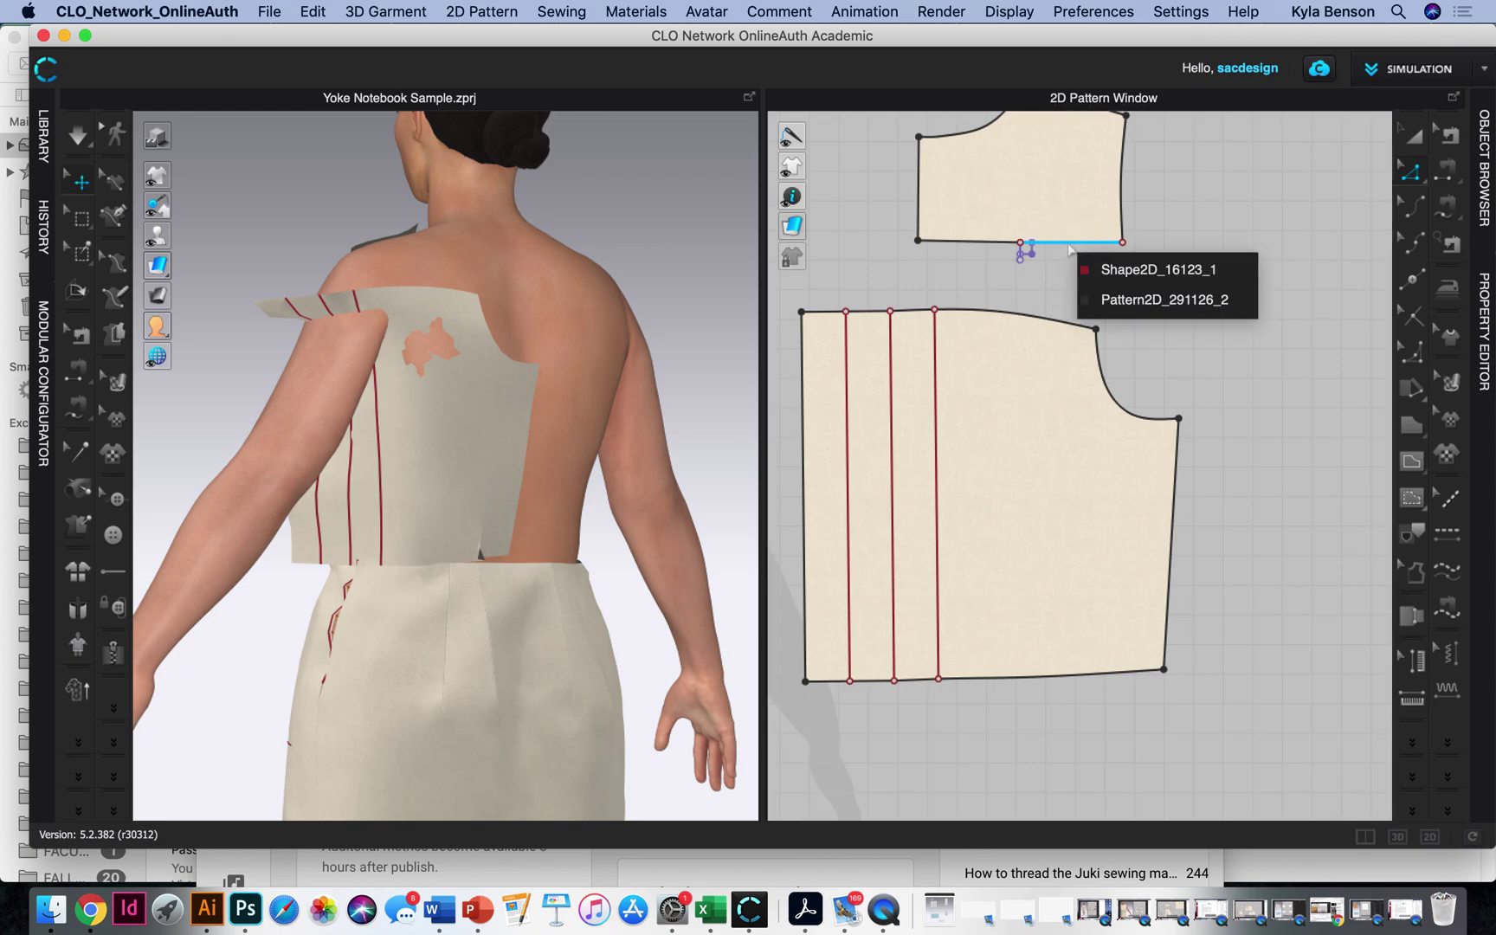
click(1110, 271)
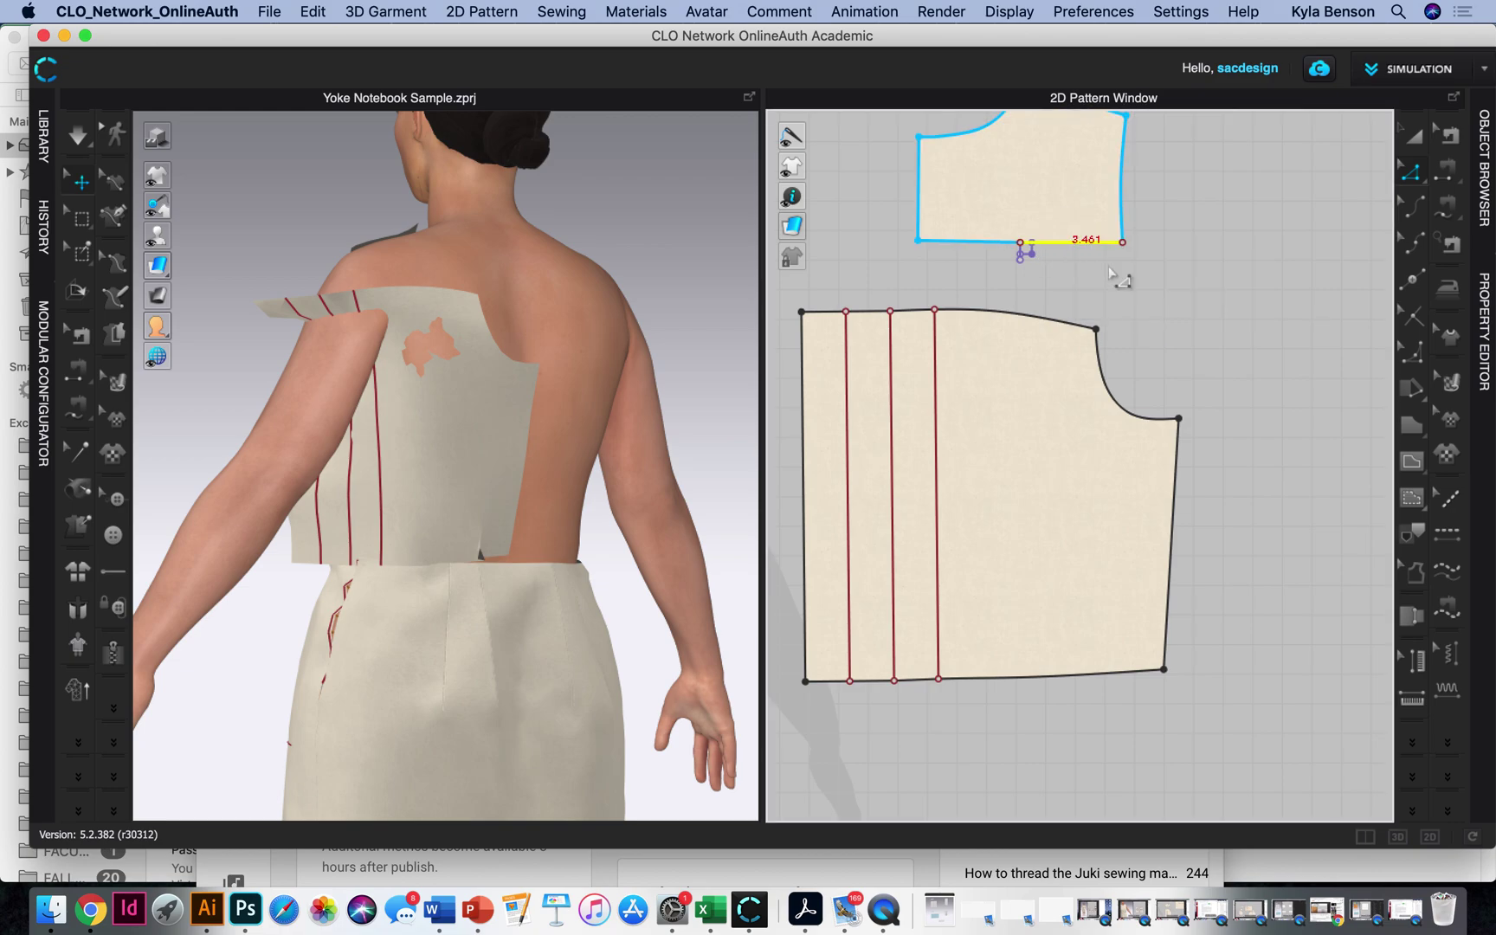
click(1063, 278)
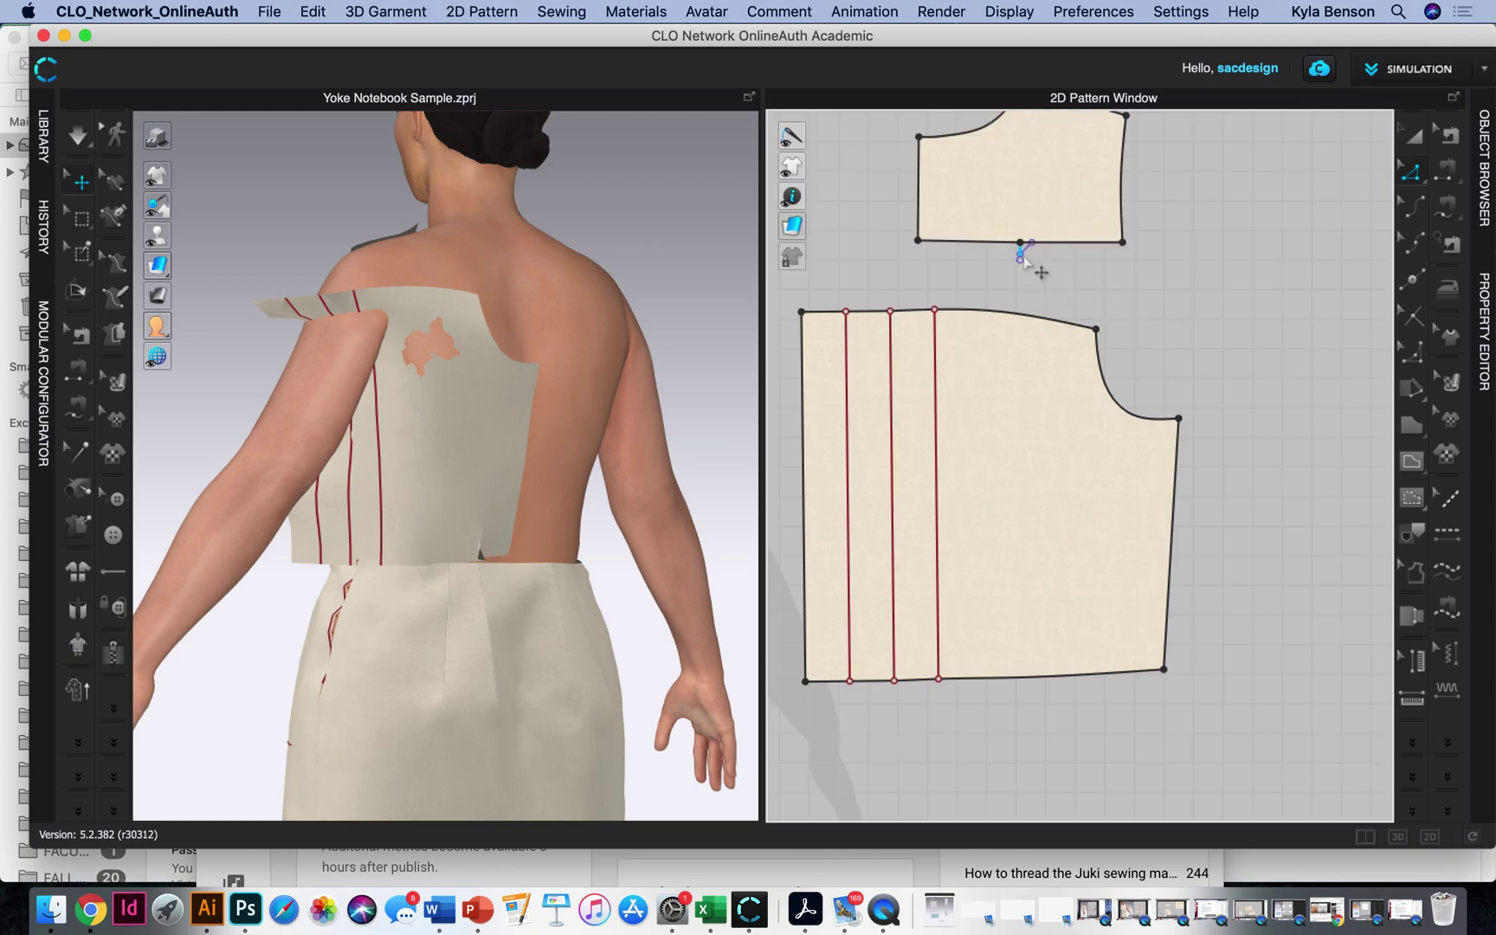
Step: Delete the small leftover purple lines beneath the yoke and the extra point midway along its lower edge
mouse_move(1019, 258)
click(1081, 286)
key(Delete)
click(1019, 258)
click(1074, 287)
key(Delete)
click(1020, 258)
key(Delete)
click(1021, 241)
key(Delete)
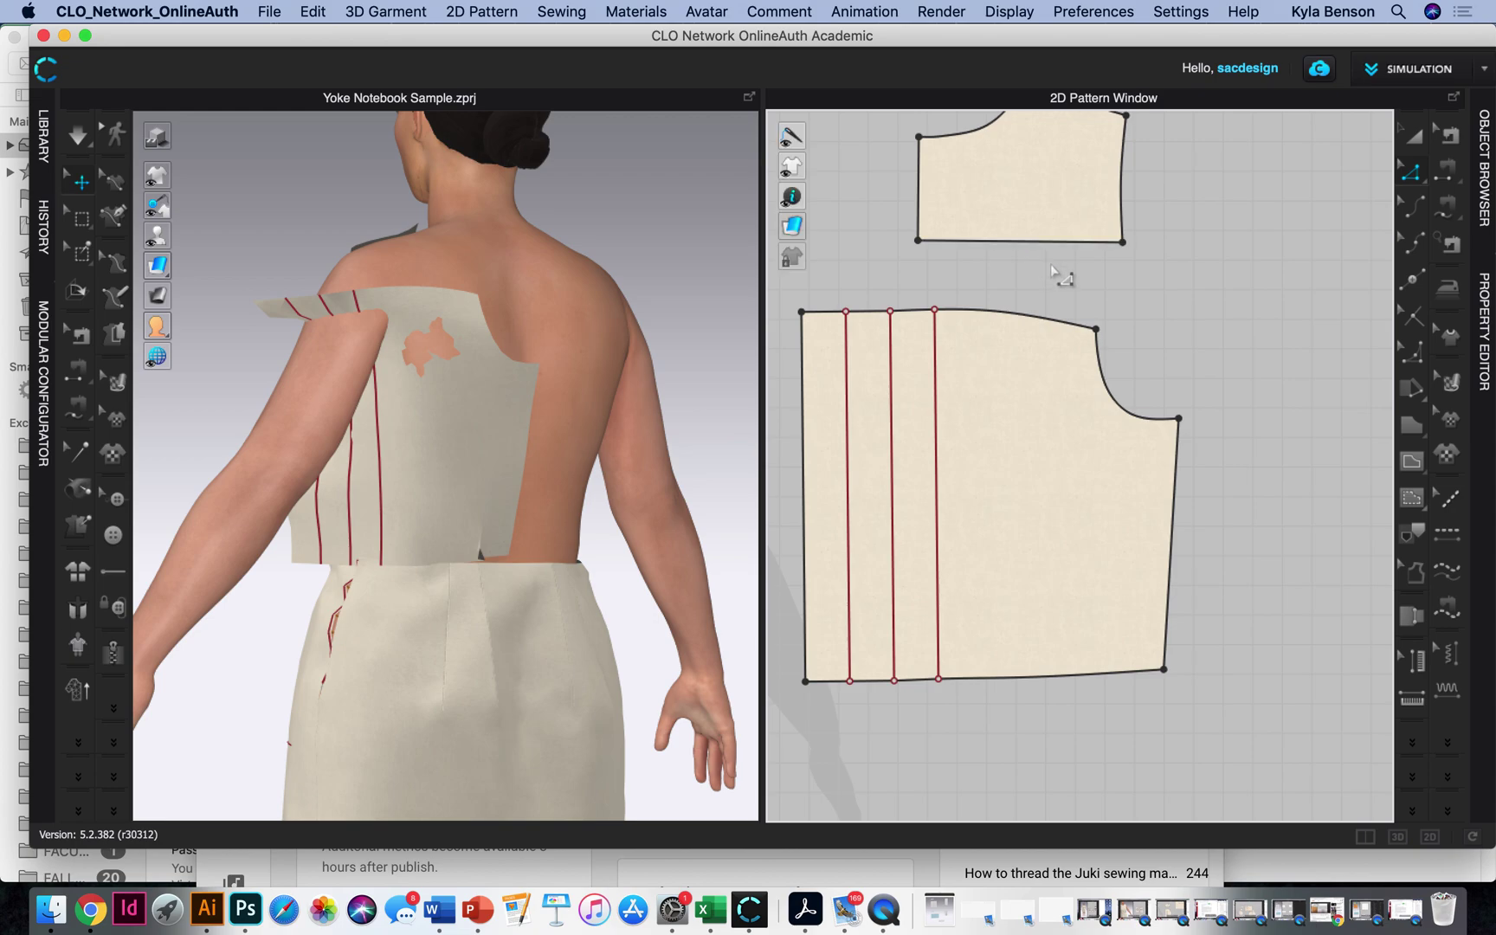
Step: Split the yoke's lower edge into two lines, with Line 1 set to 1.5 in
right_click(955, 248)
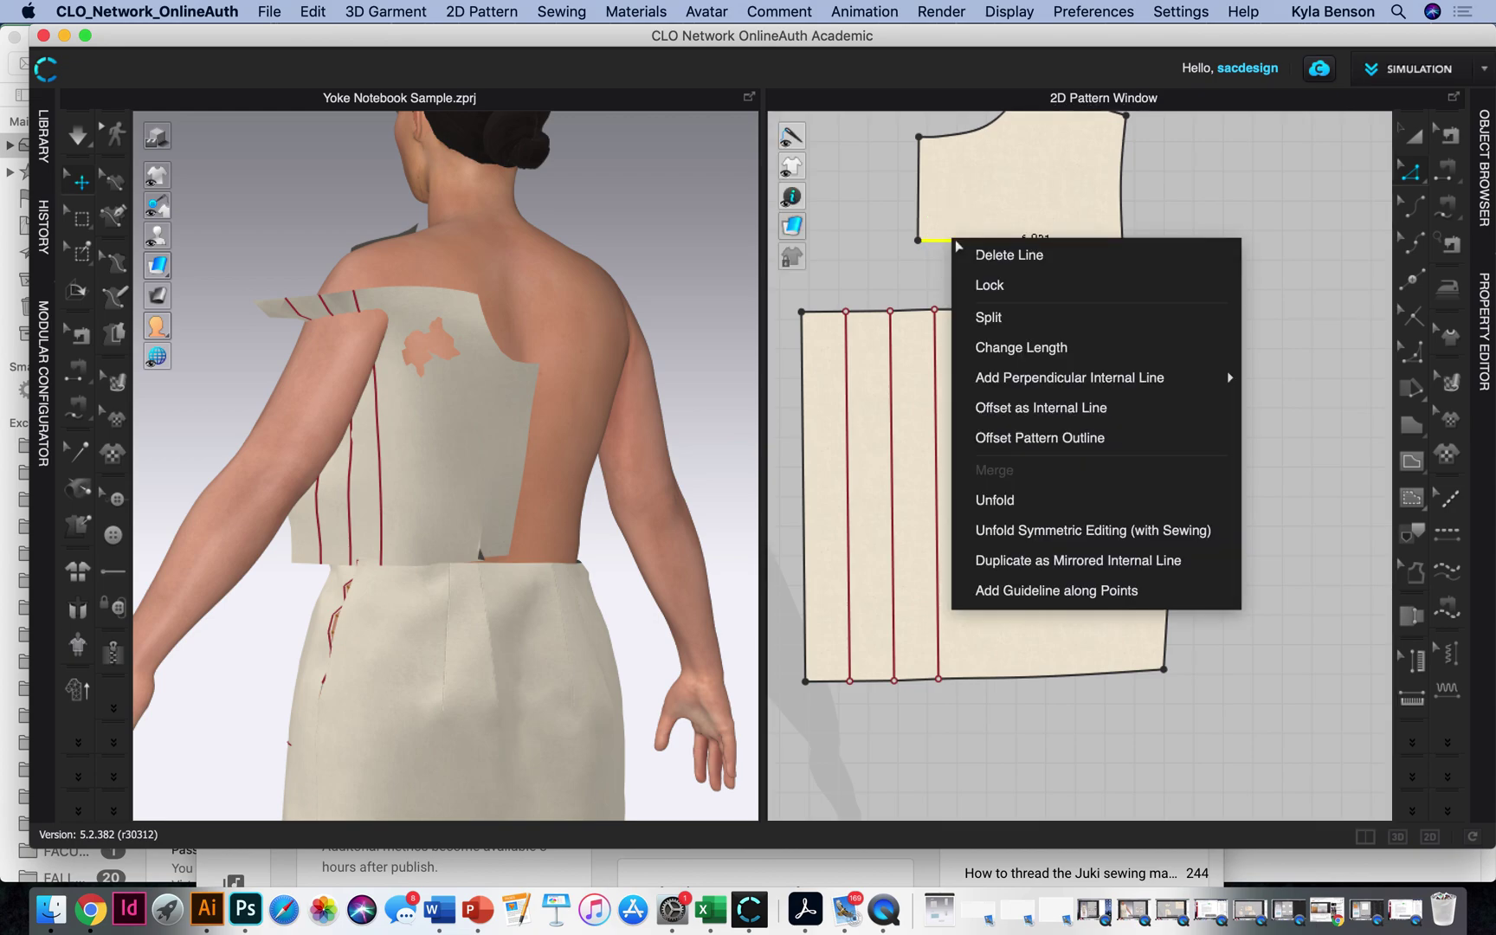
click(999, 315)
text(1.)
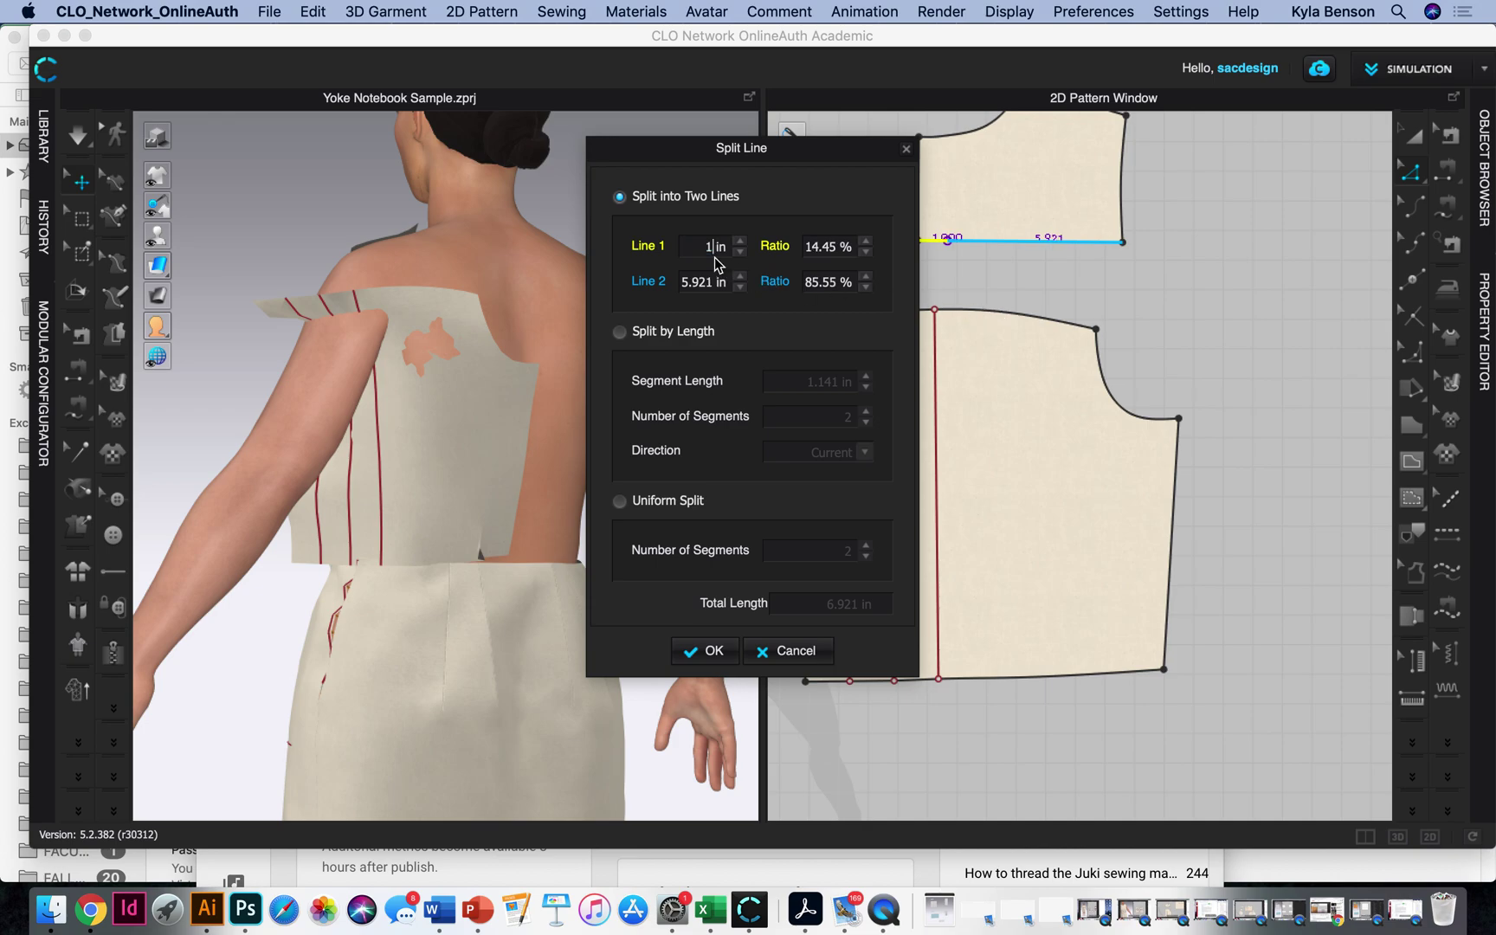
text(500)
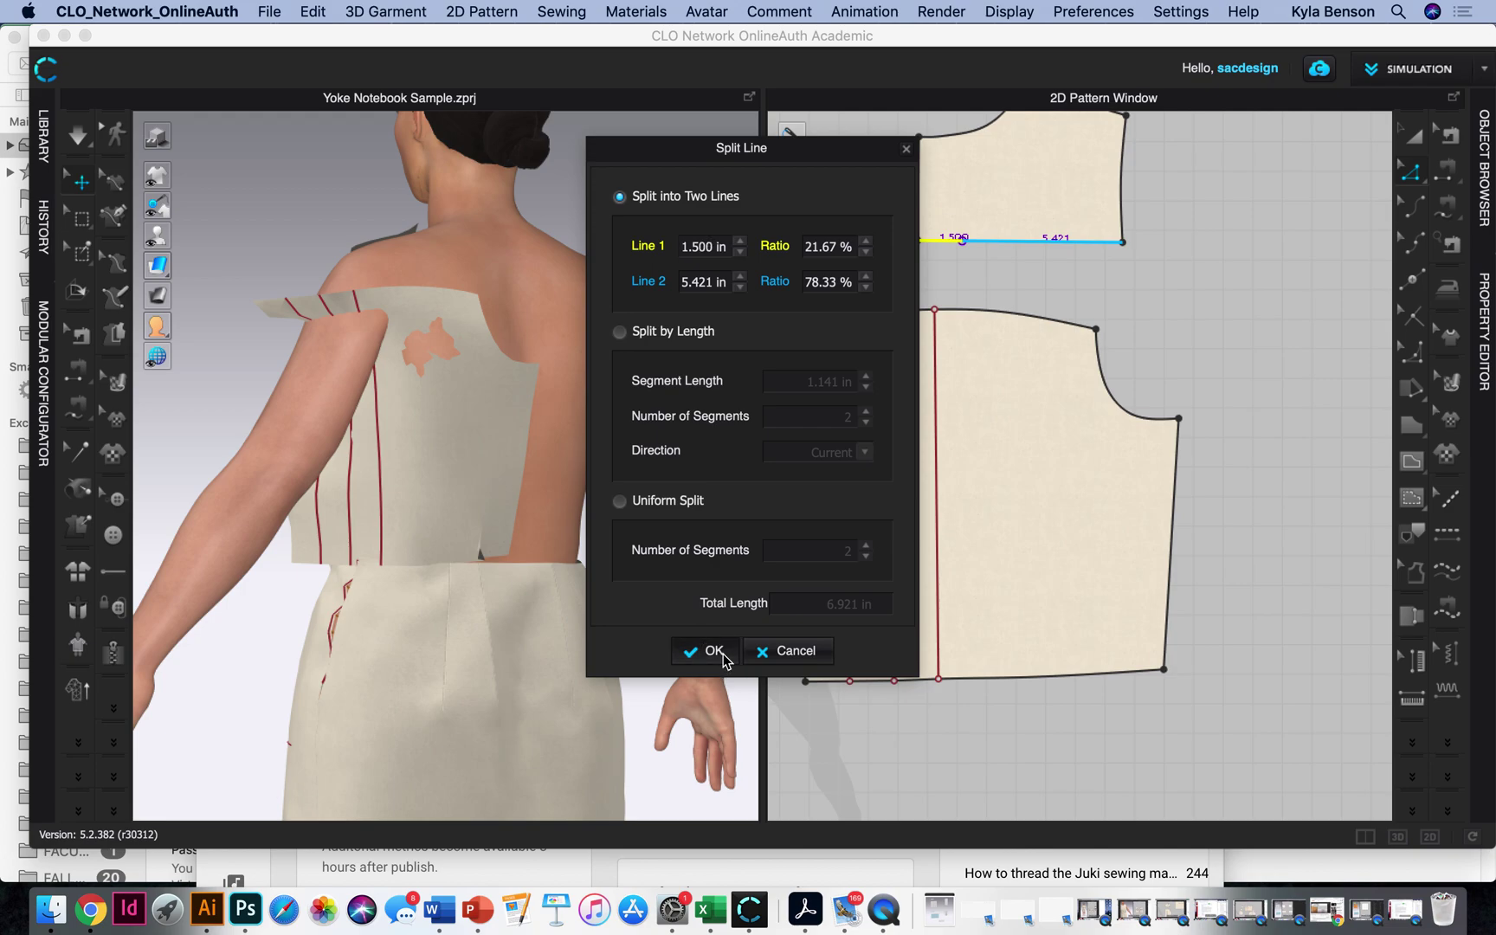
click(708, 651)
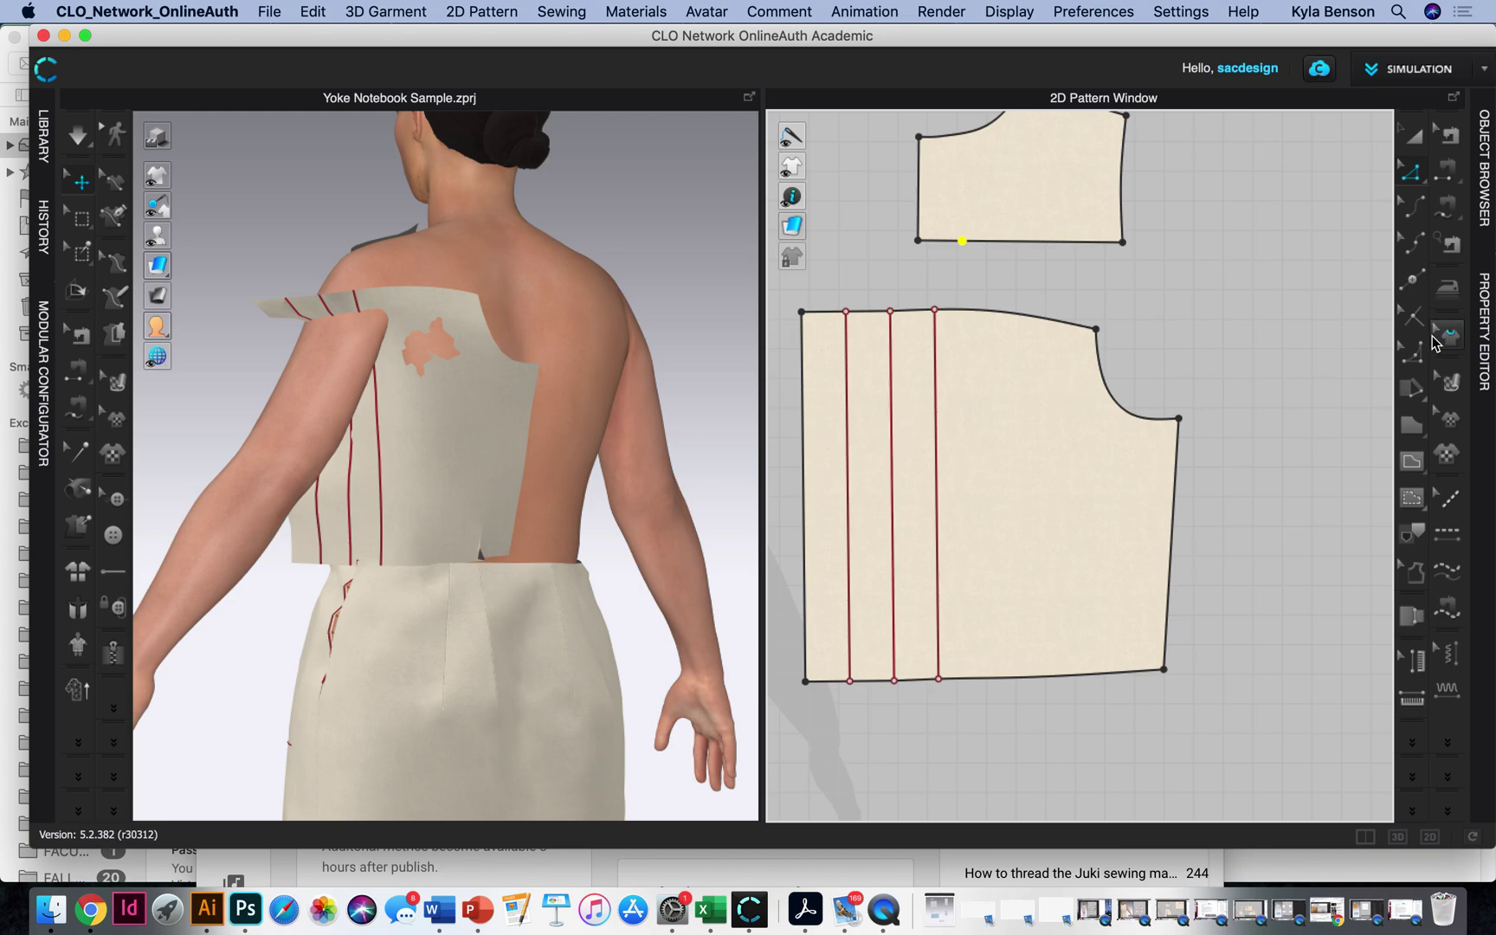
Step: Review the fold settings of the back bodice's three internal lines and apply Pleats Fold as Knife Pleats with 3 lines per pleat and 0 - 360 angles
click(1487, 327)
click(581, 489)
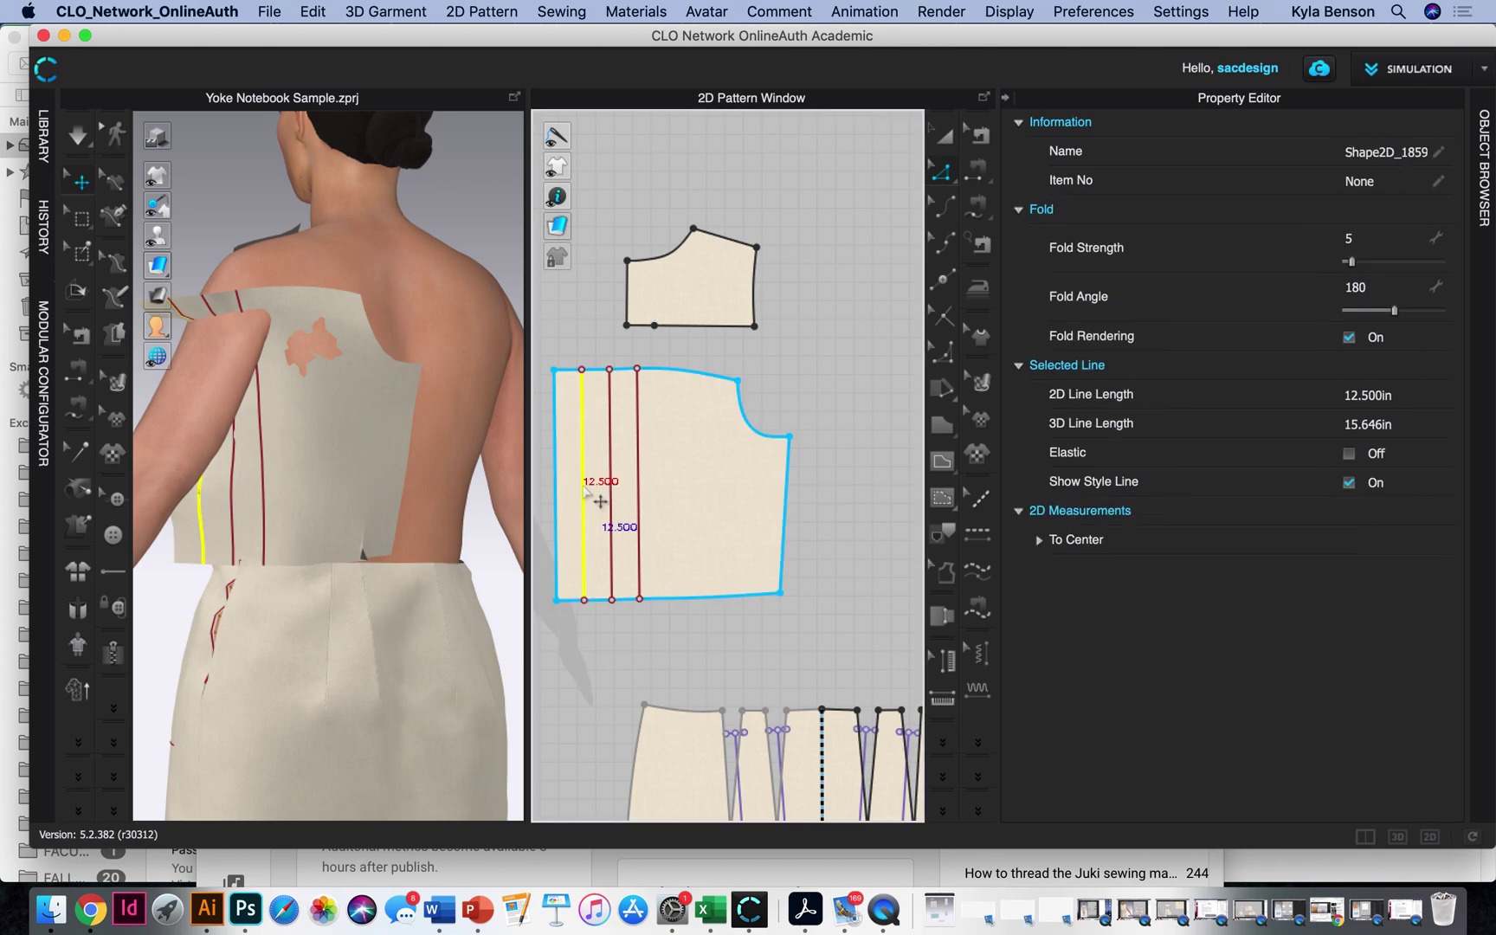
click(609, 492)
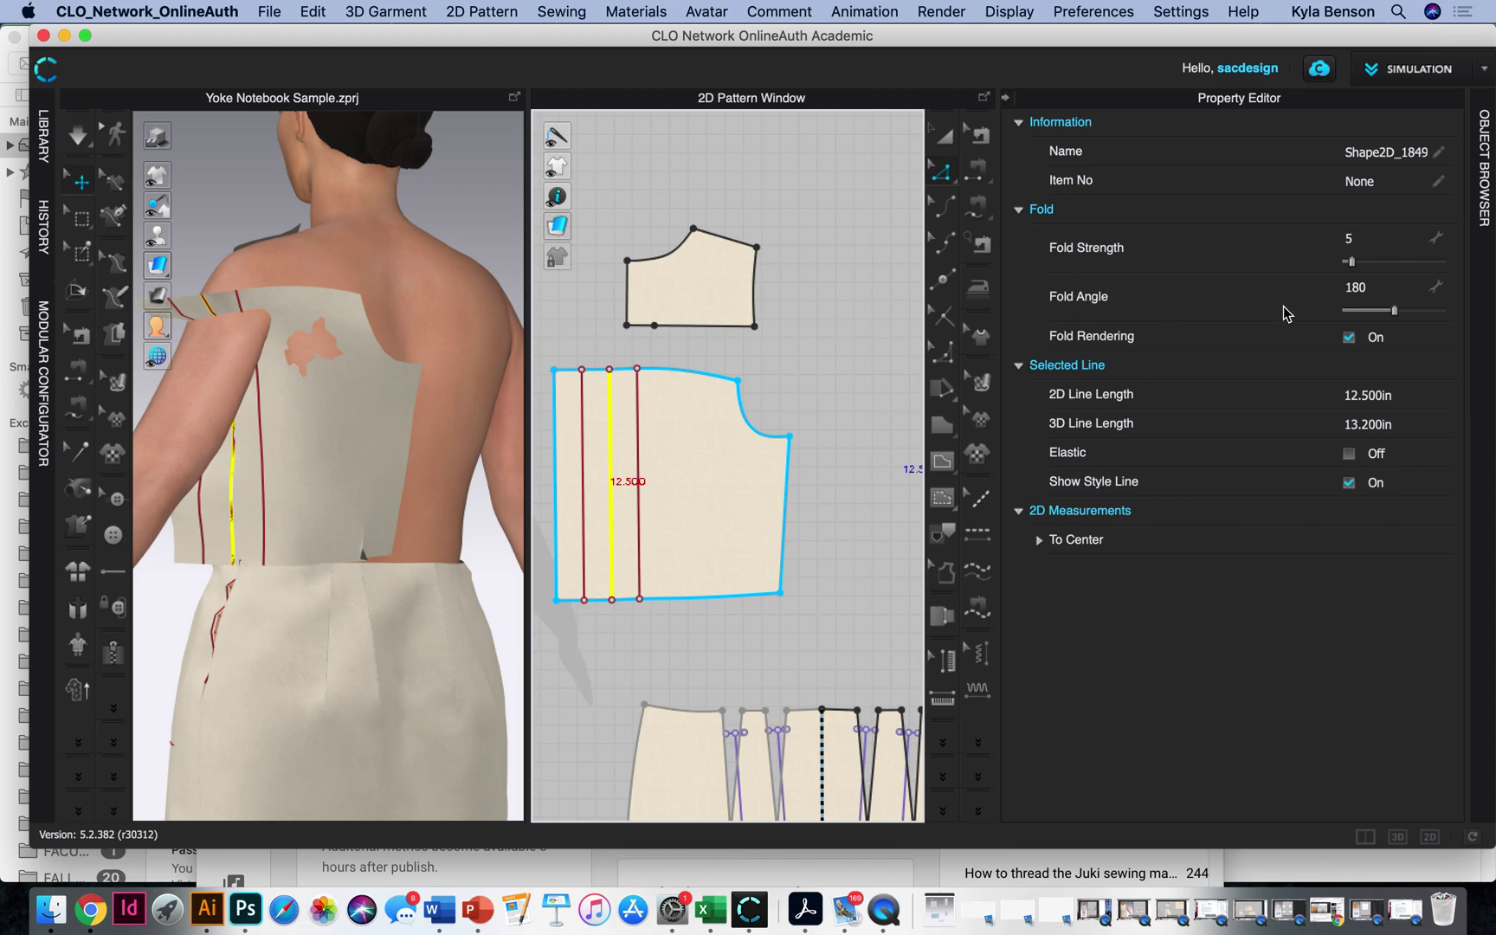
click(639, 496)
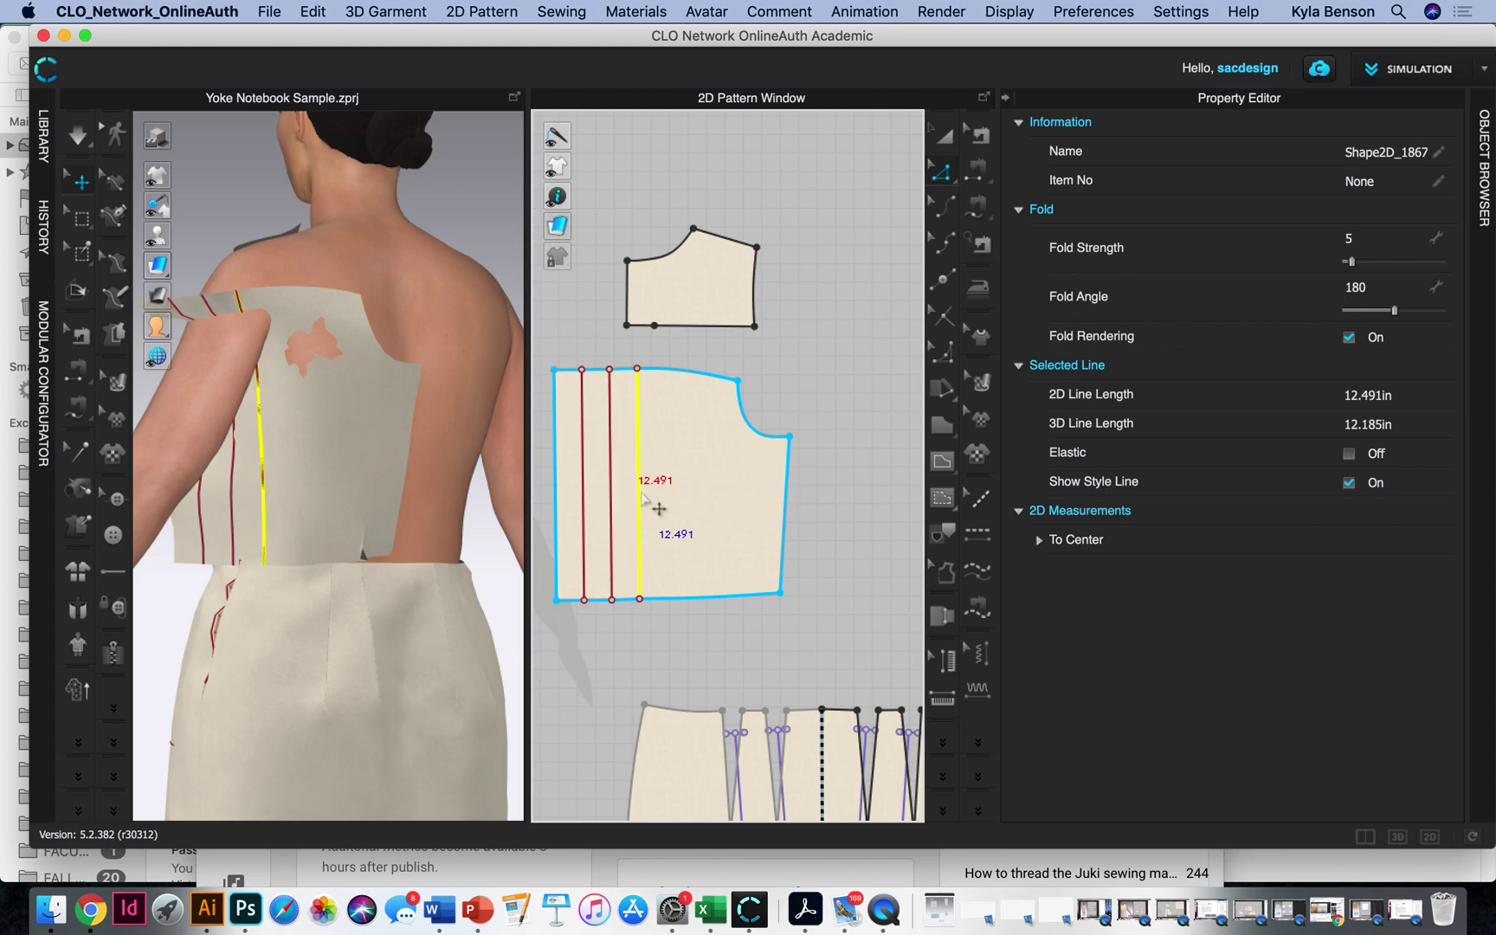
click(487, 12)
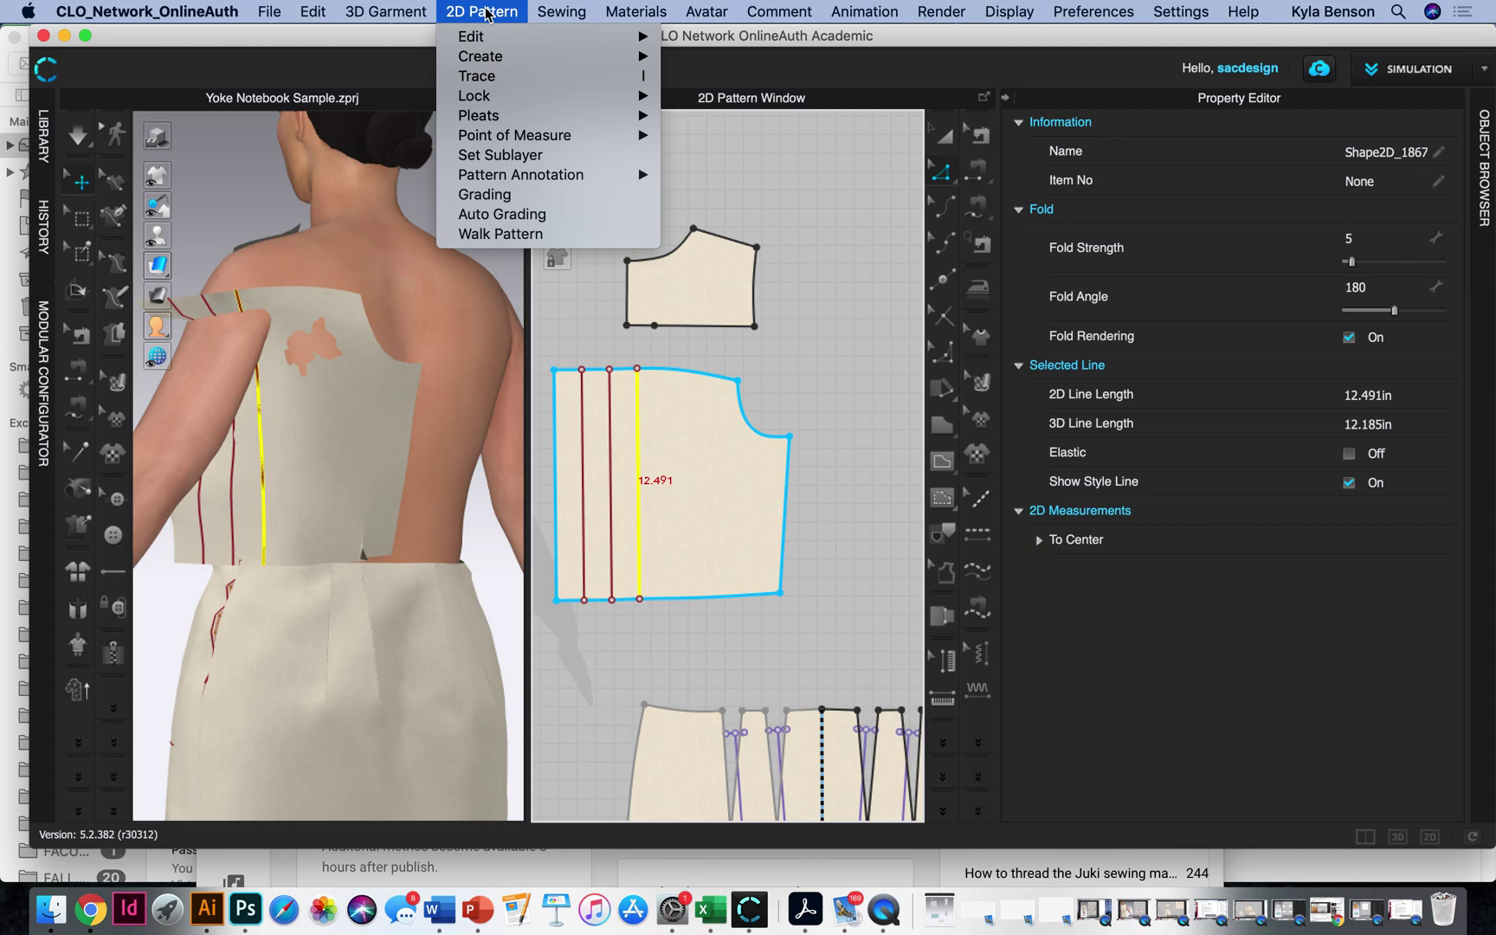
mouse_move(507, 116)
click(732, 137)
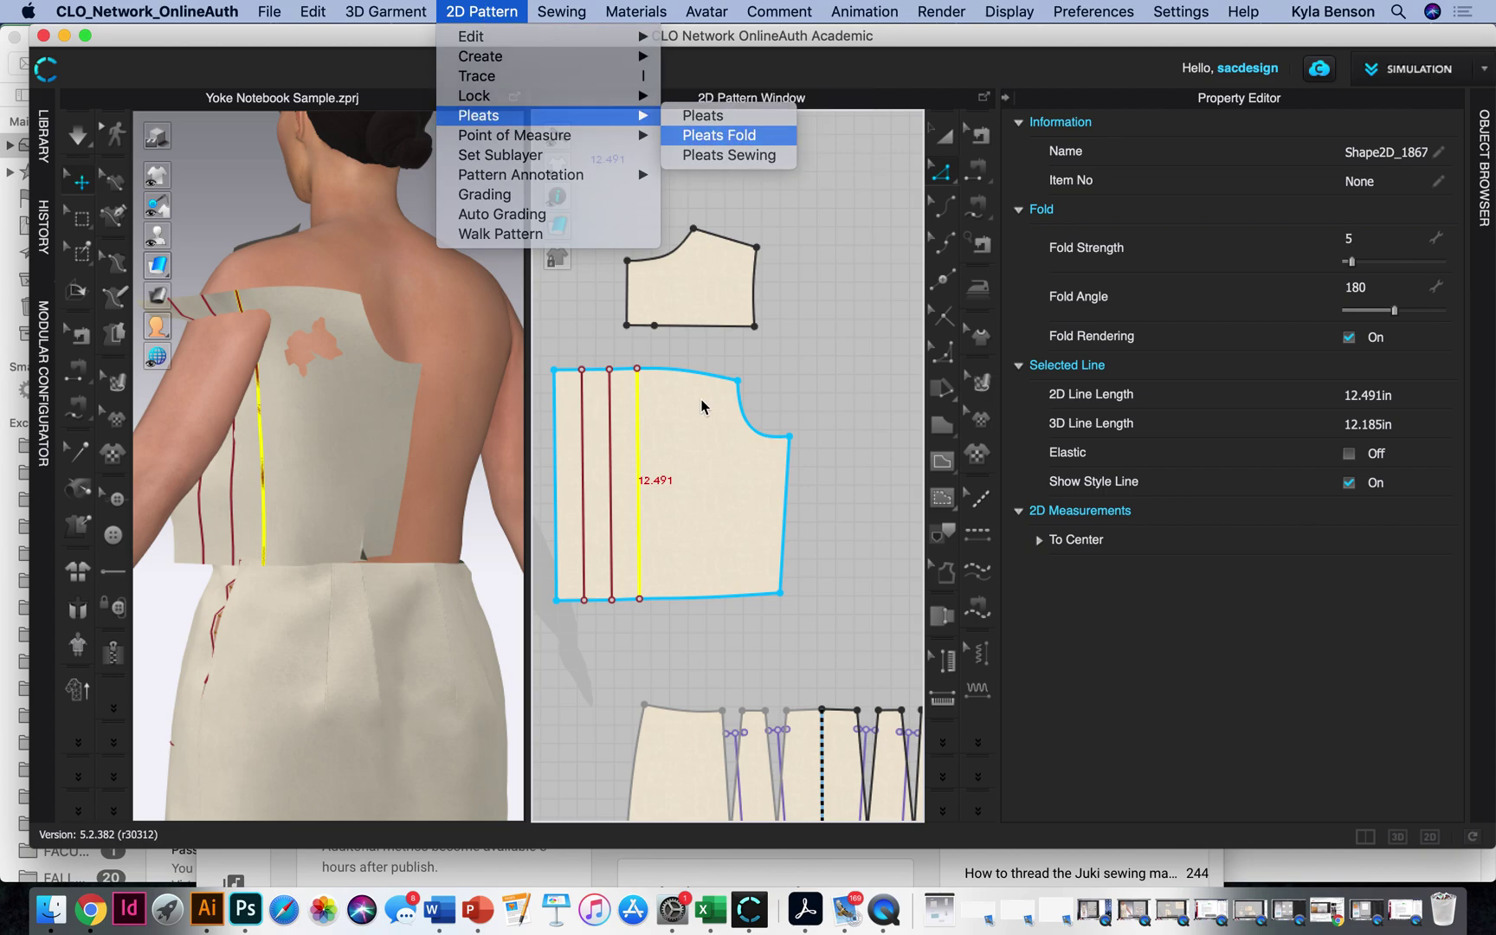
click(659, 483)
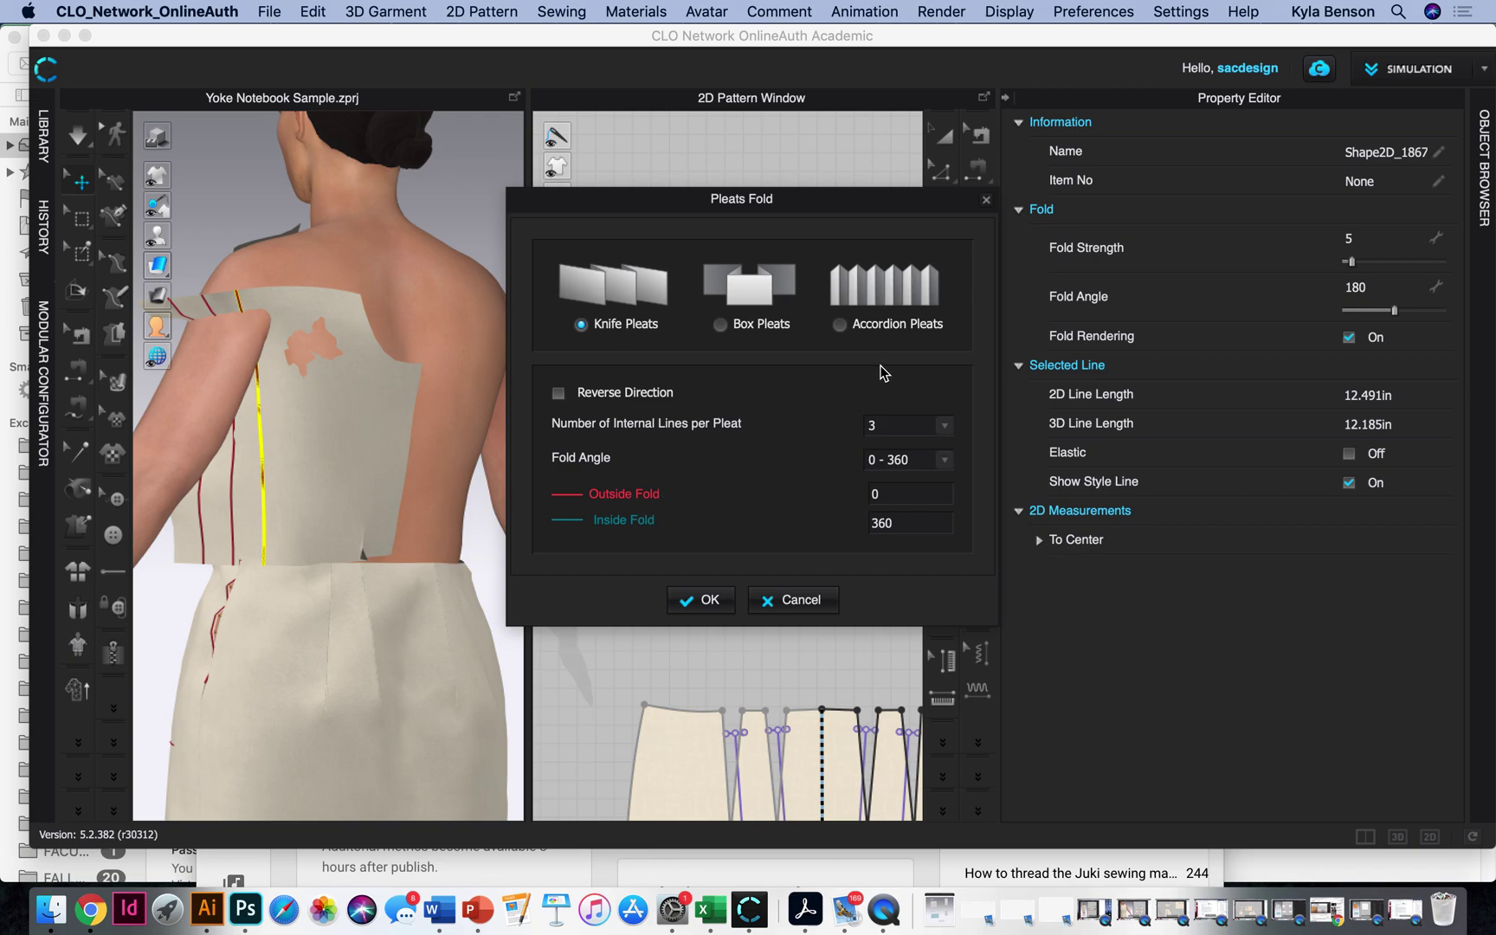
drag(927, 209, 1256, 179)
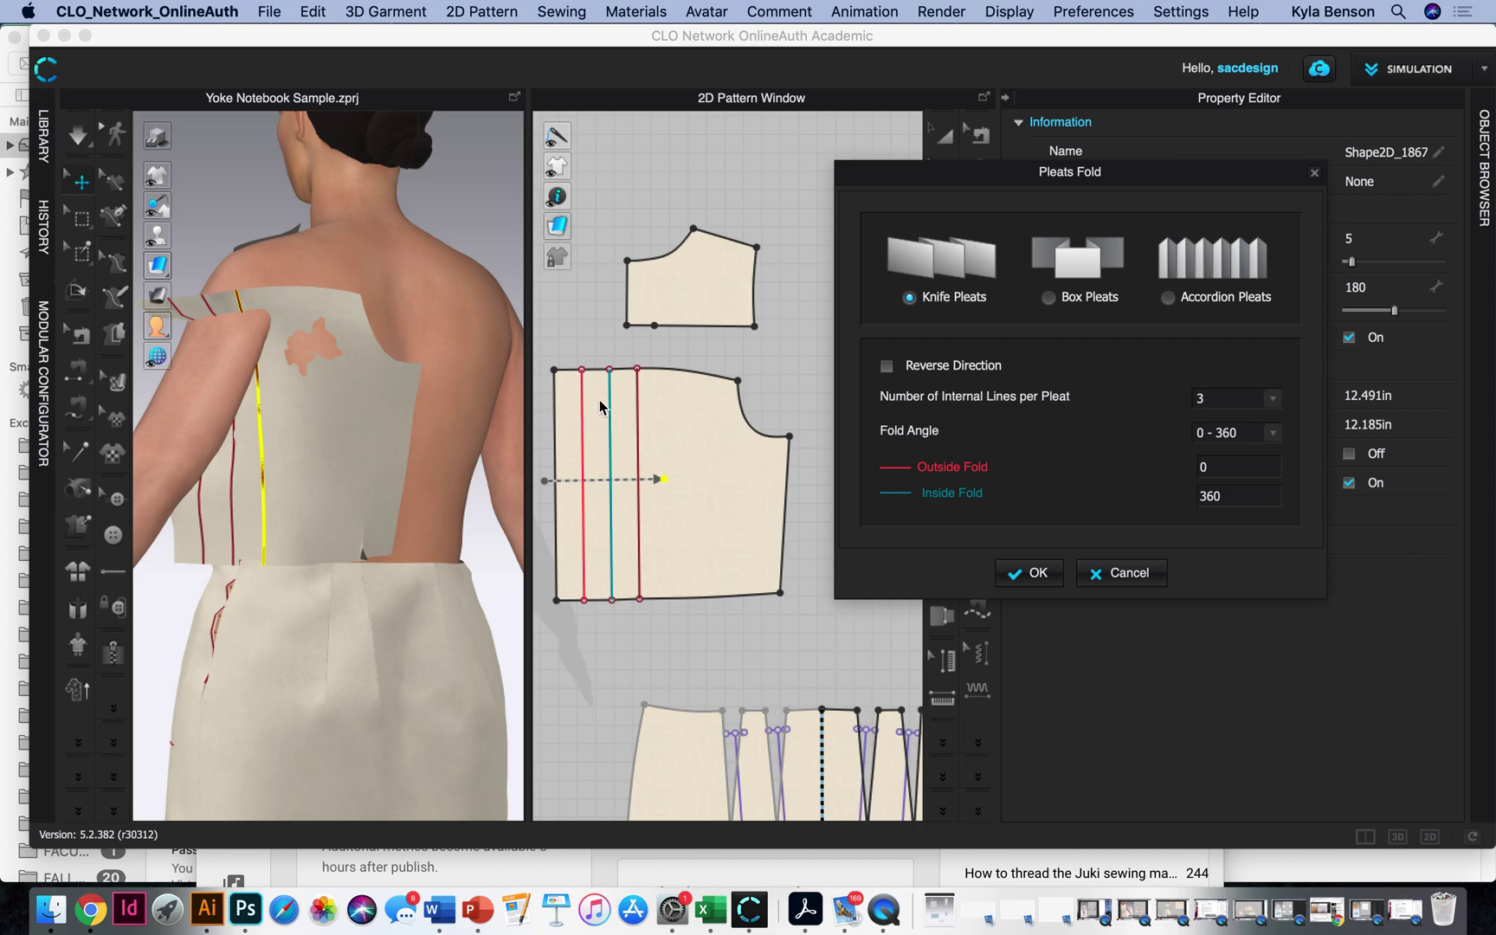
click(1030, 573)
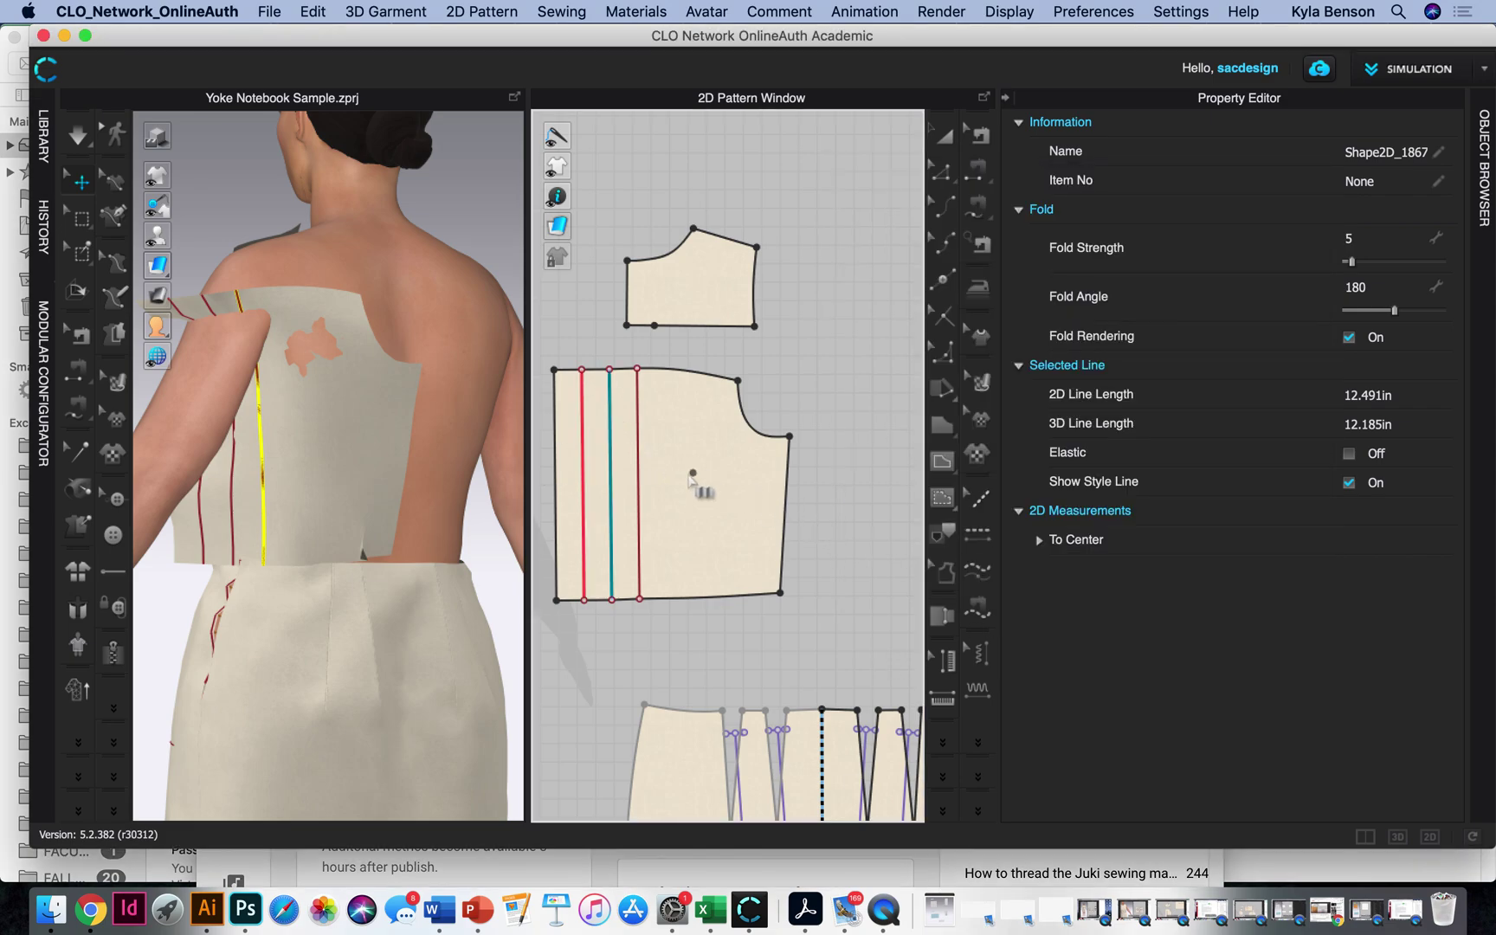
Step: Check the fold angle of each pleat line and apply Strengthen to the back bodice pattern
click(940, 172)
click(583, 425)
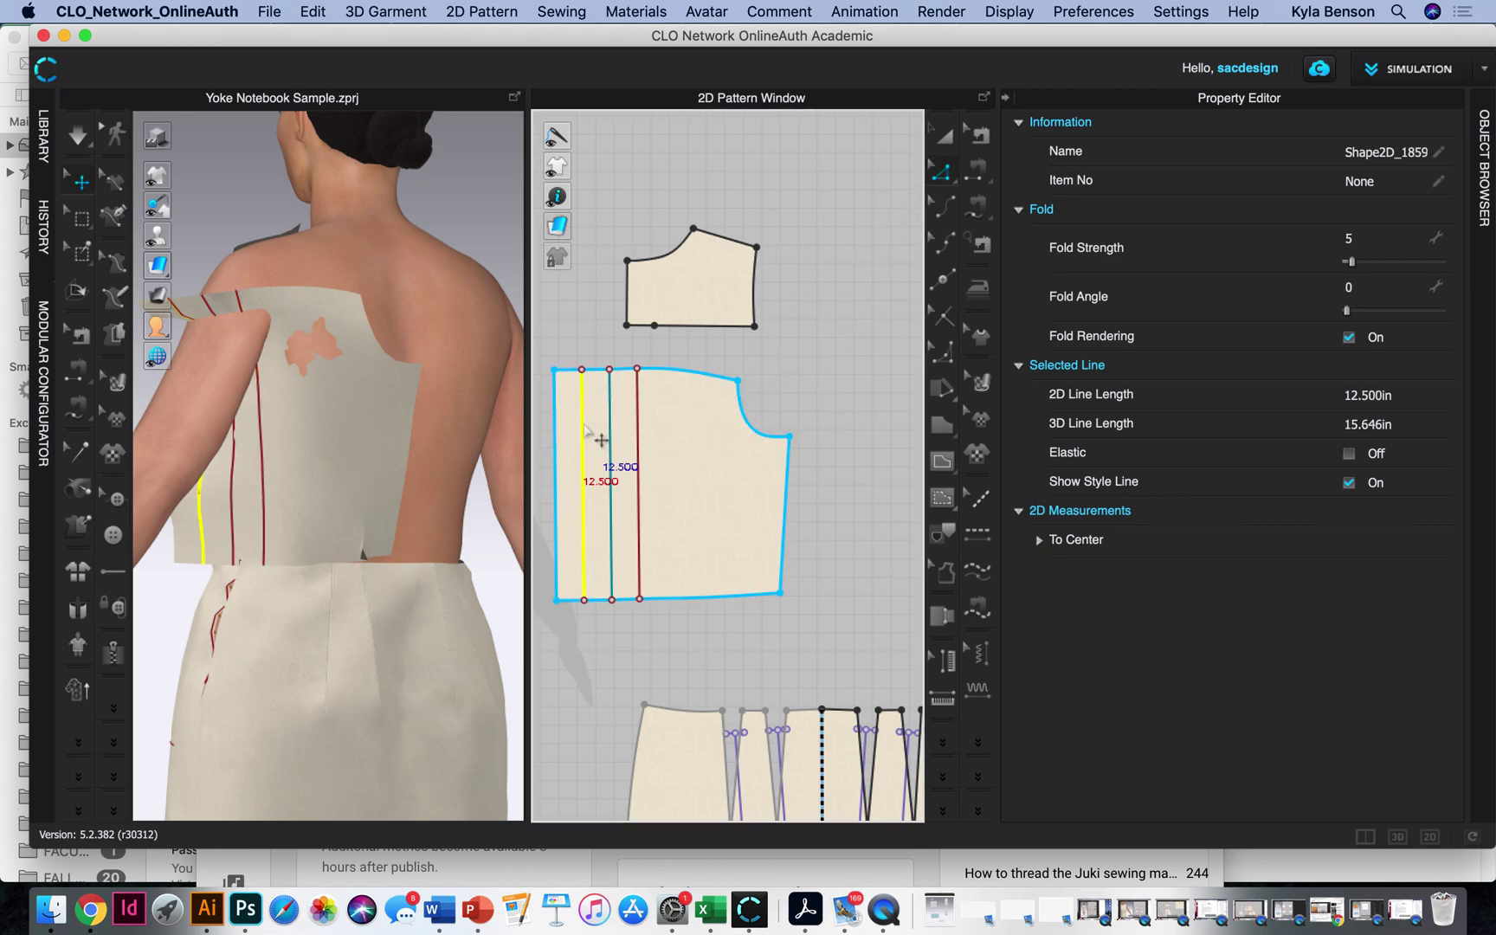
click(610, 437)
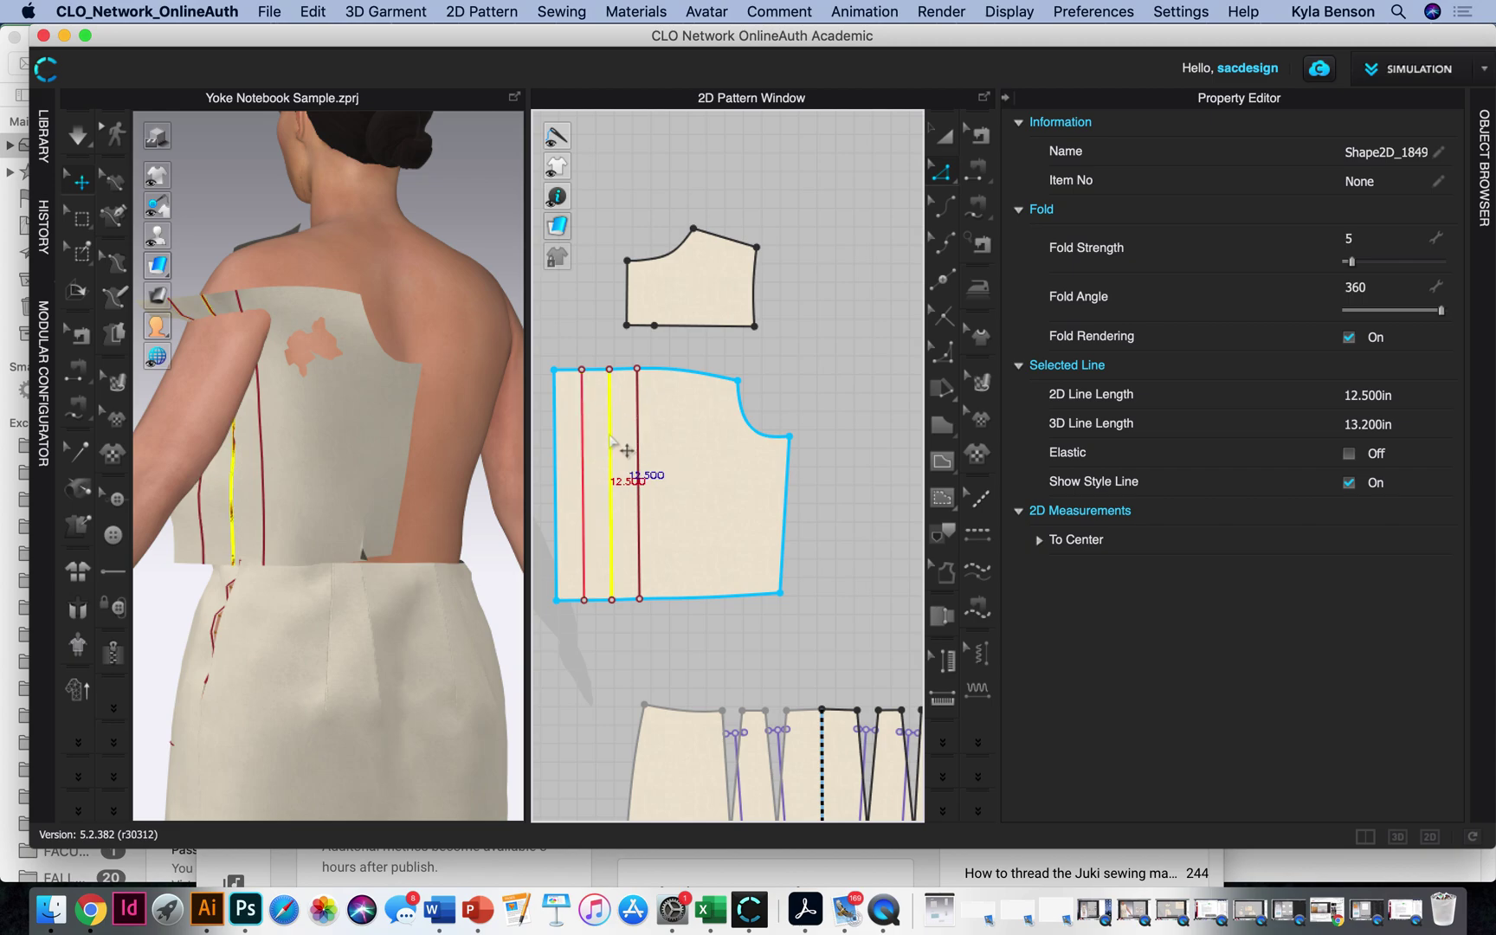
click(643, 391)
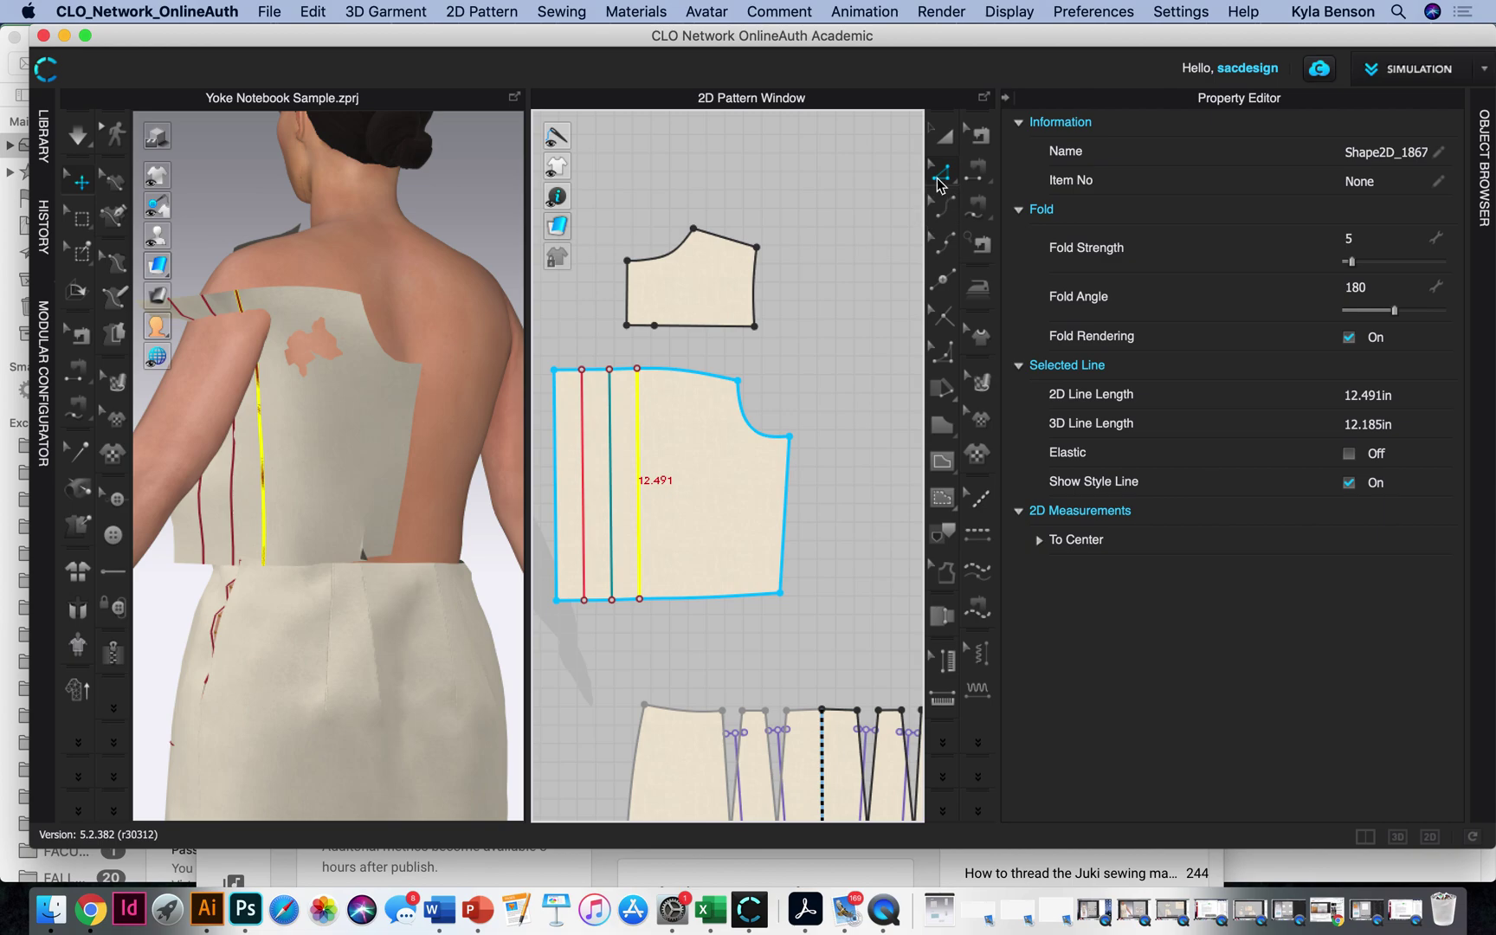
click(943, 136)
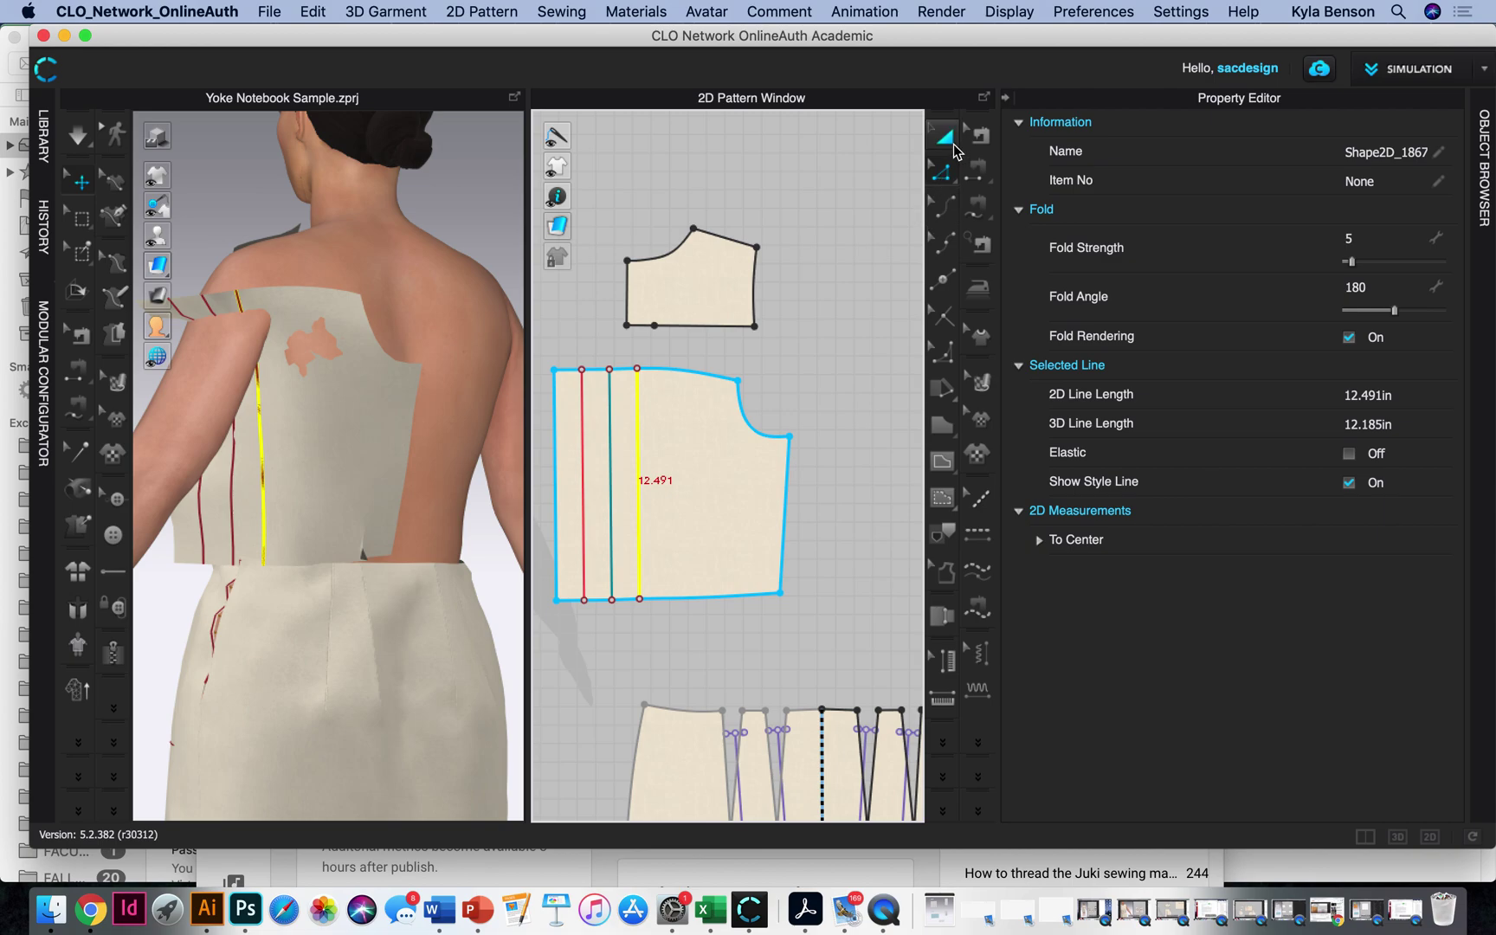
click(754, 488)
right_click(746, 525)
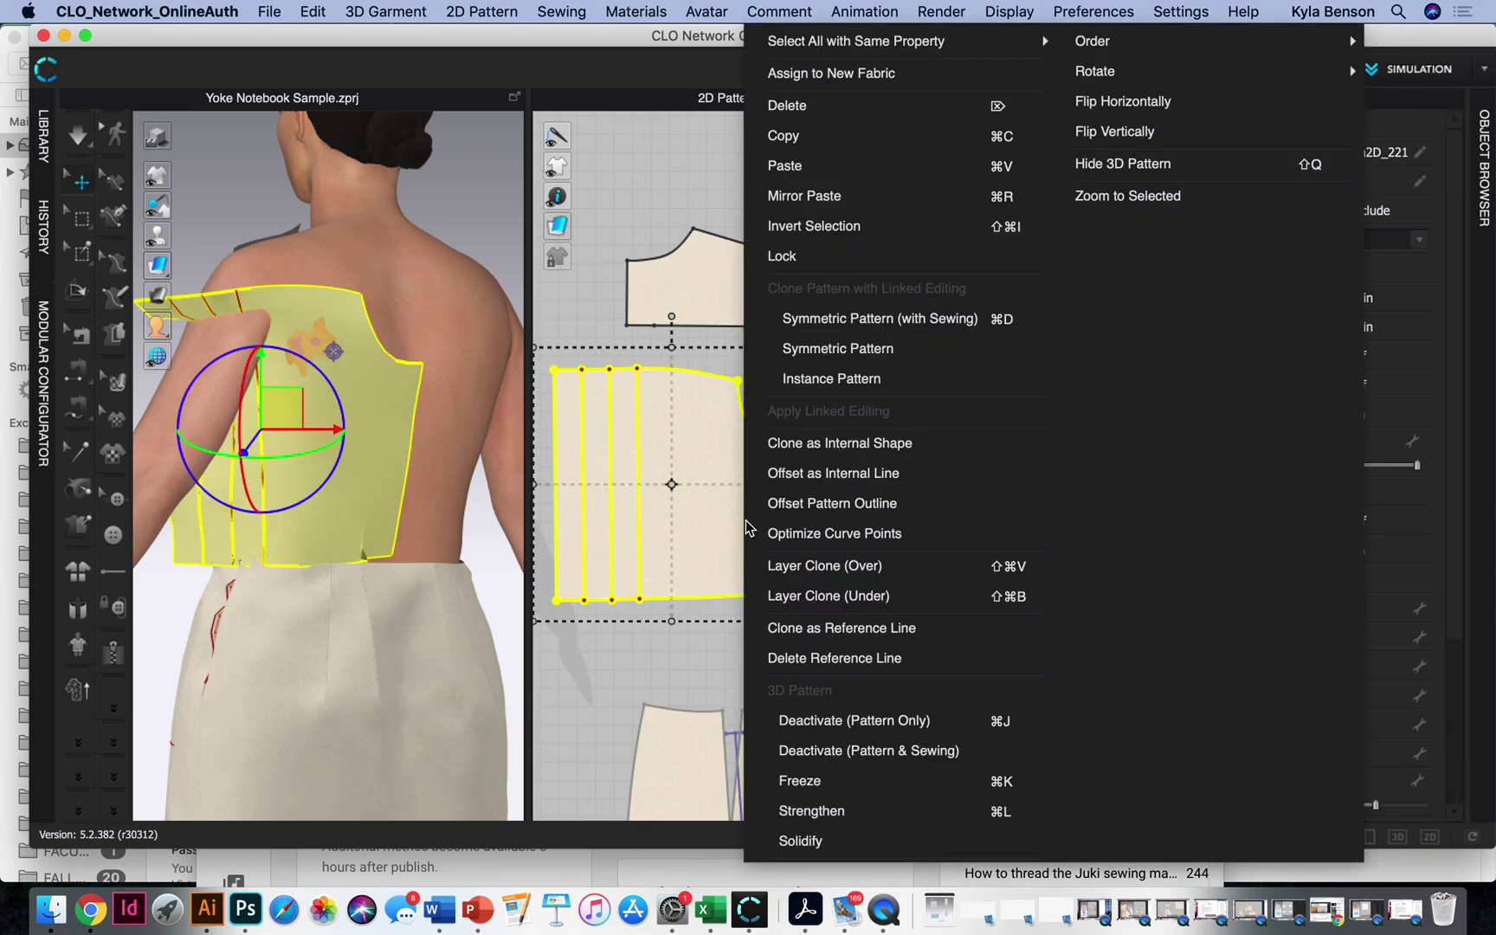
click(836, 813)
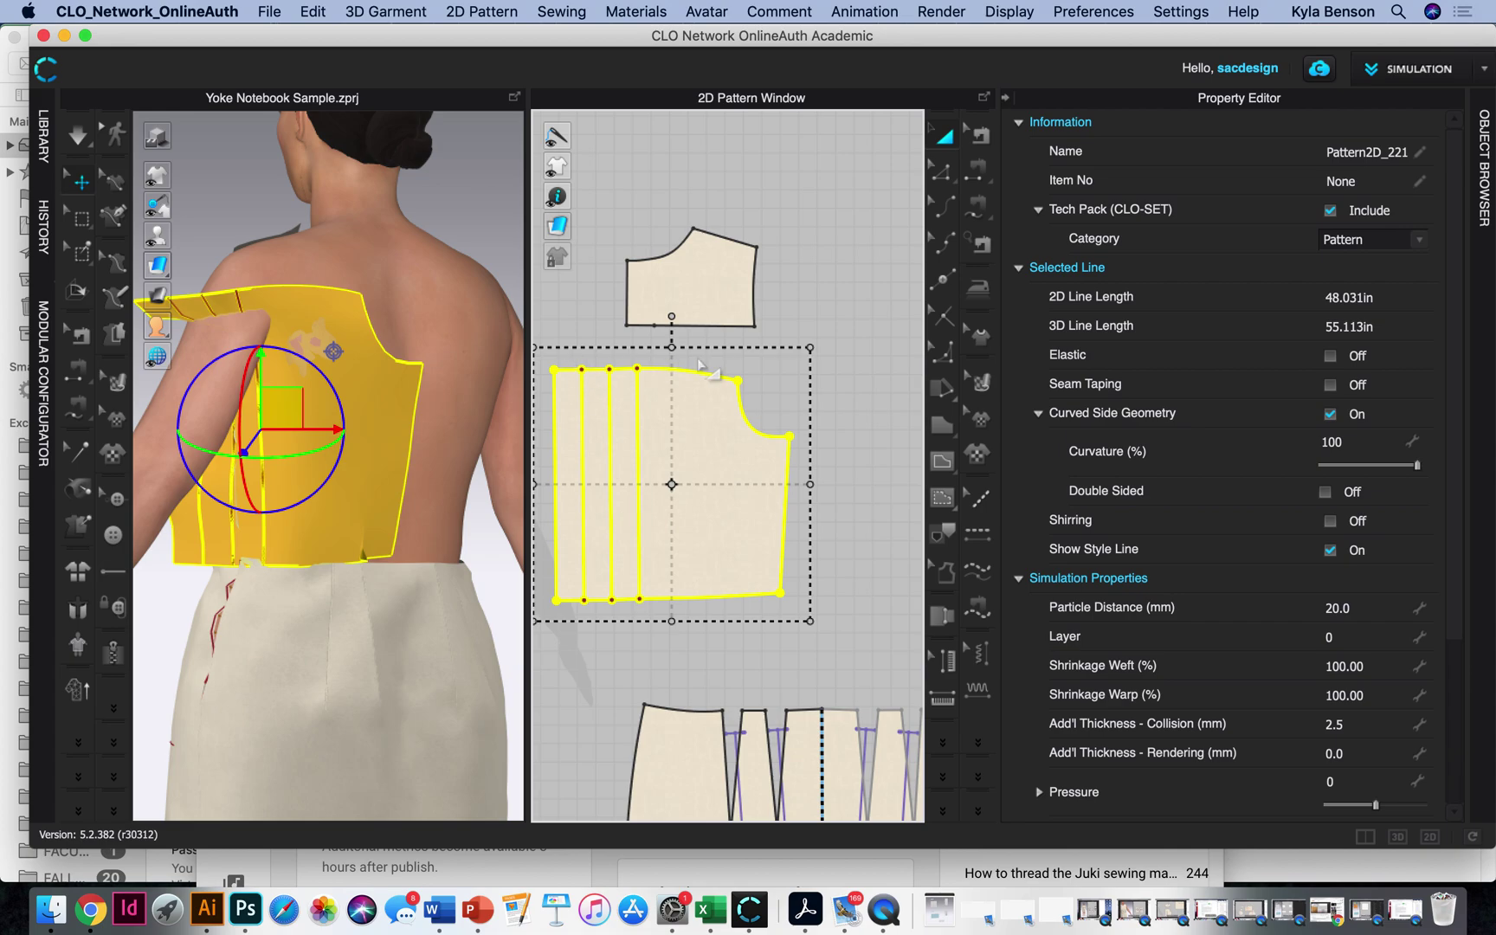
click(837, 182)
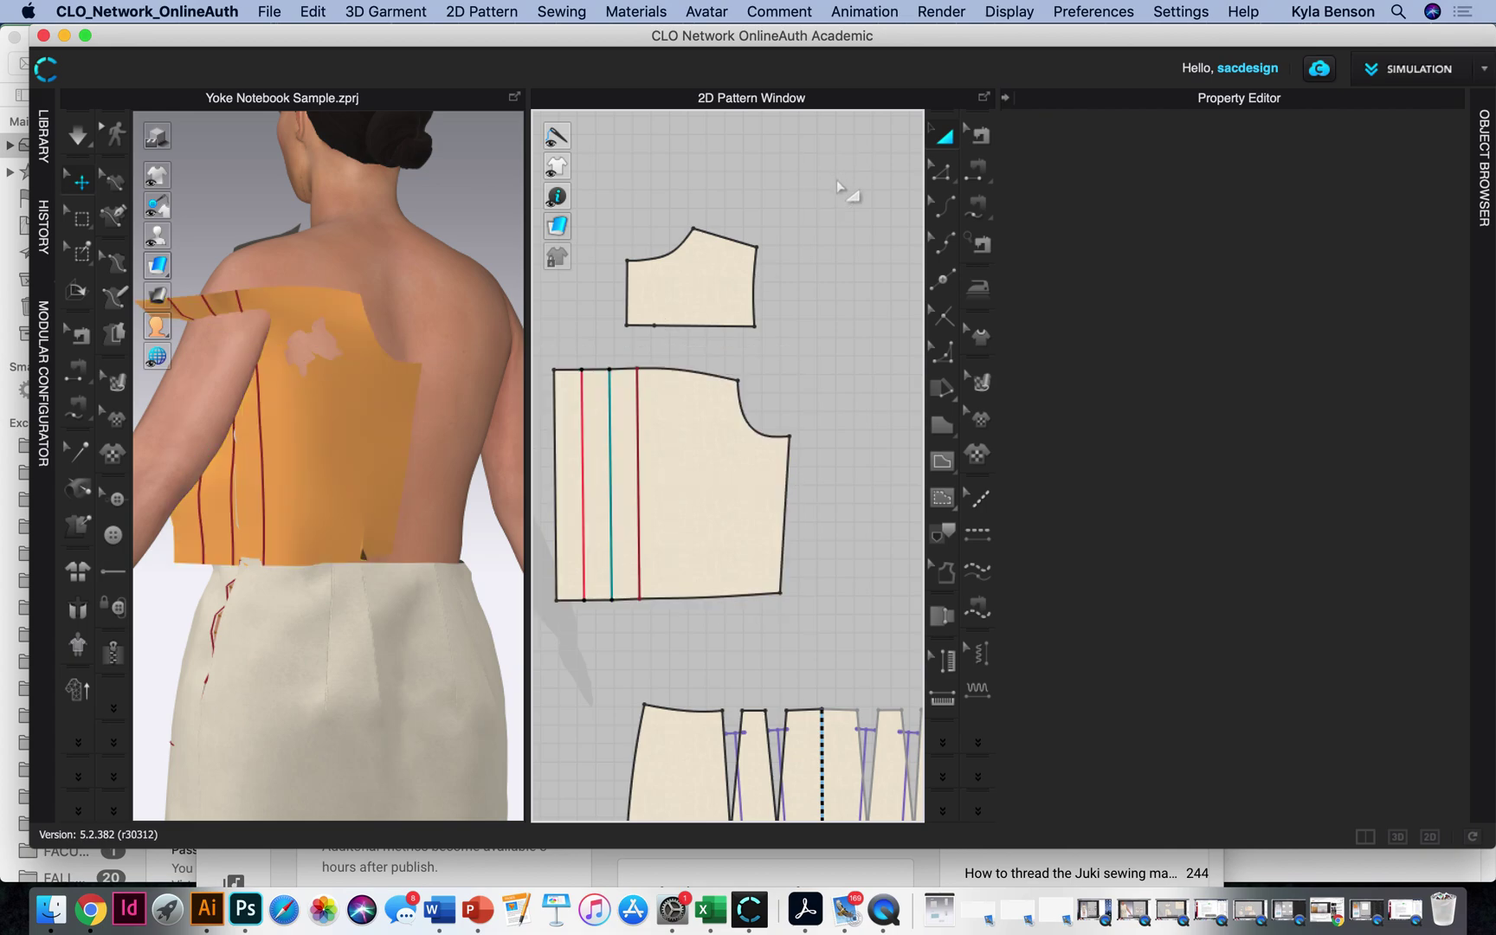
Step: Use Pleats Sewing to join the yoke's 1.5 in lower-edge segment to the pleated section of the back bodice's upper edge
click(466, 12)
mouse_move(491, 118)
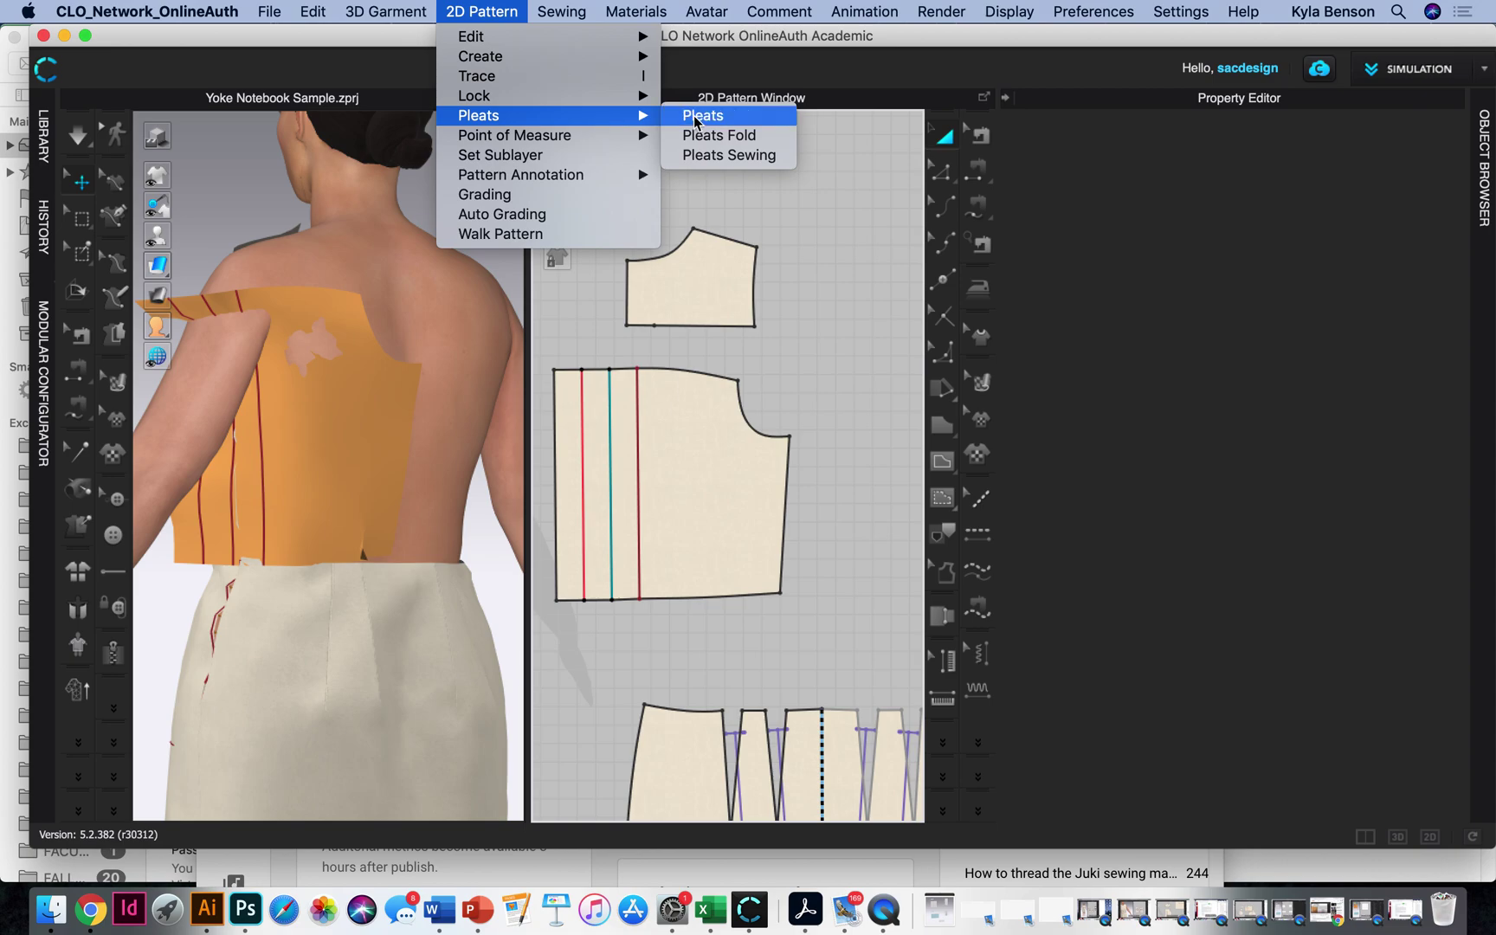
click(740, 158)
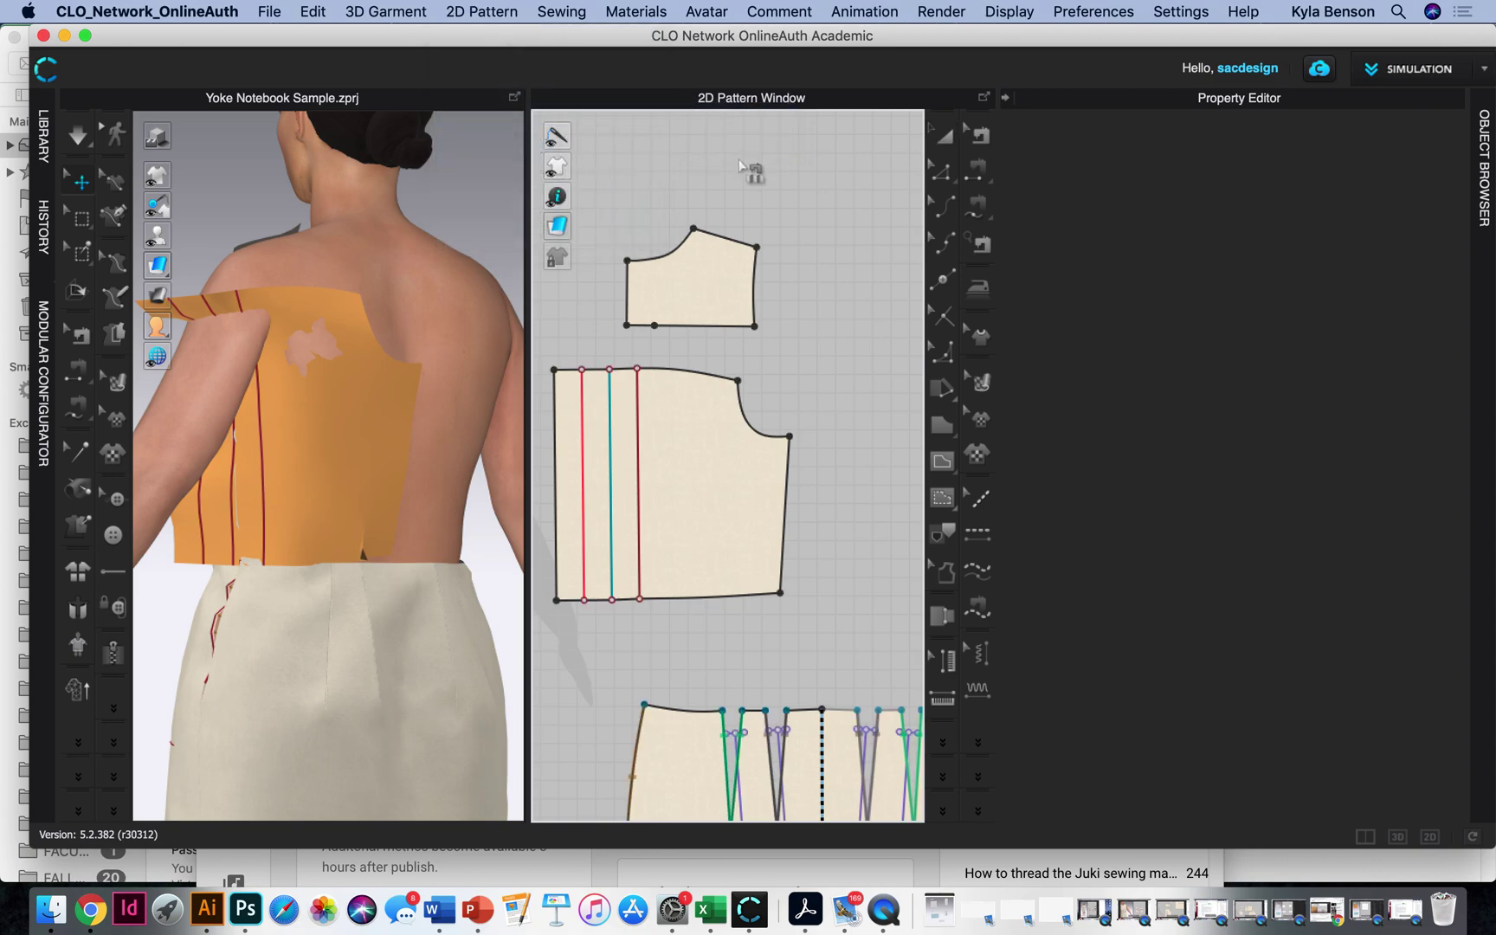
click(654, 325)
click(636, 326)
click(558, 372)
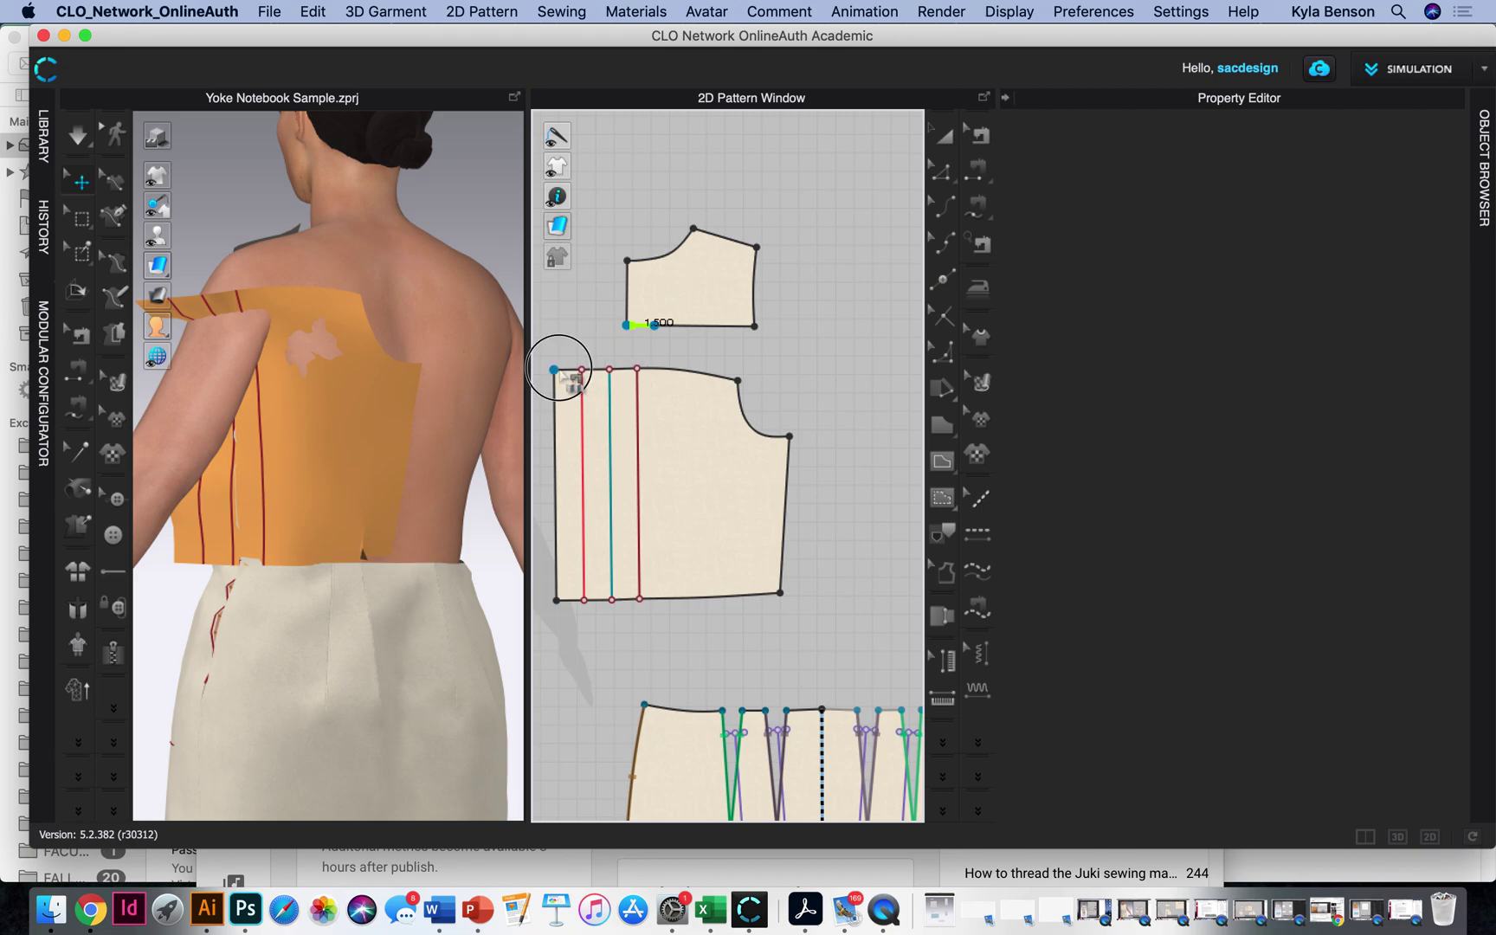
click(640, 371)
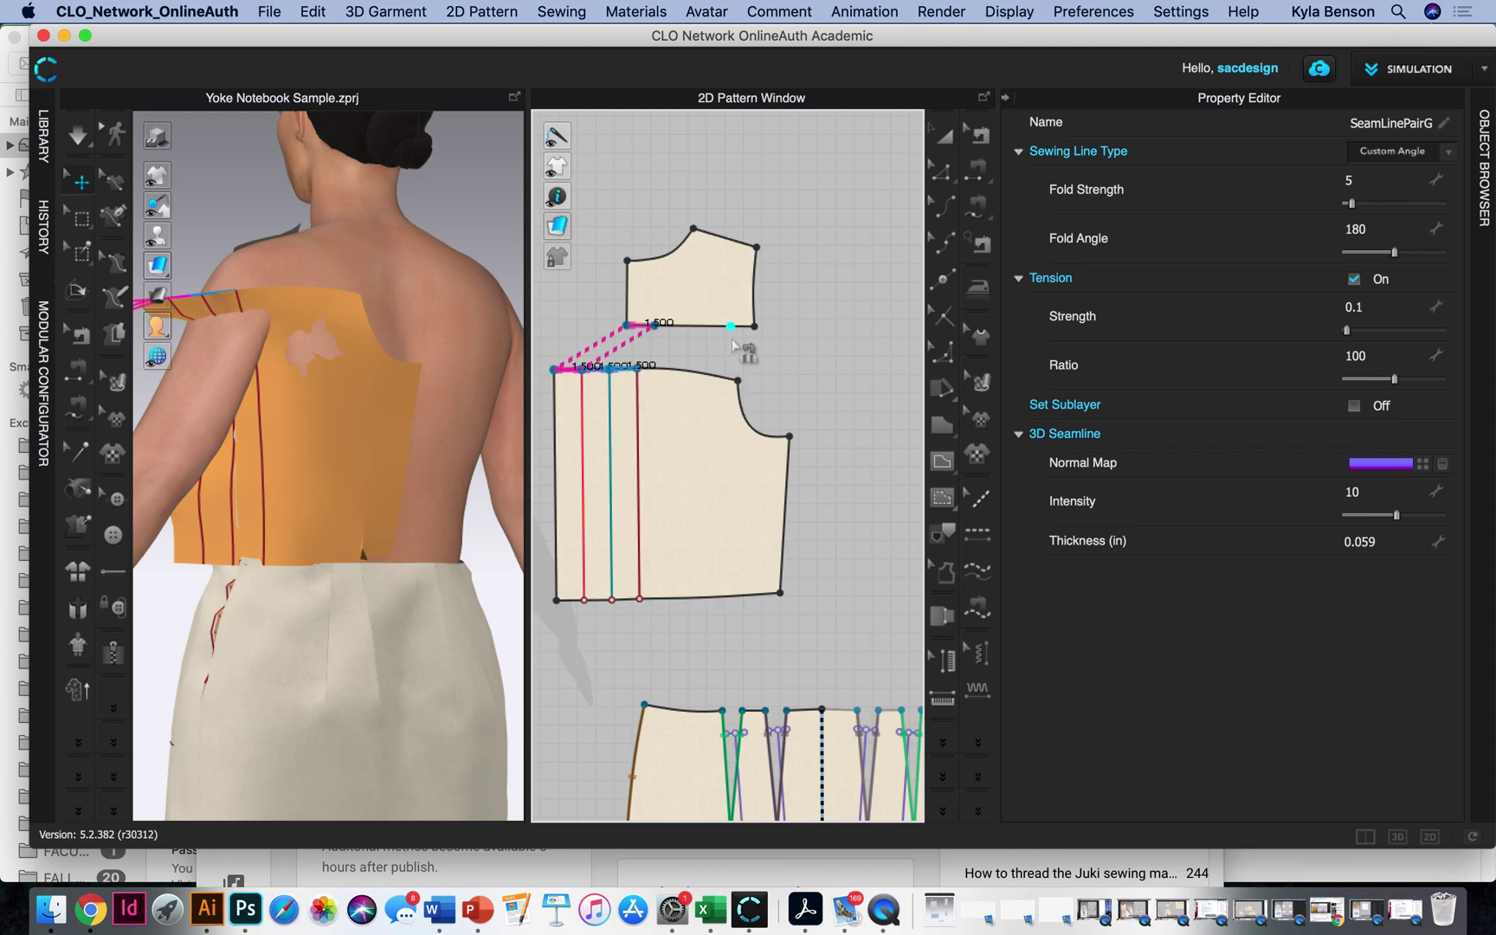
Step: Sew the remaining lower edge of the yoke to the unpleated upper edge of the back bodice with Segment Sewing
click(979, 176)
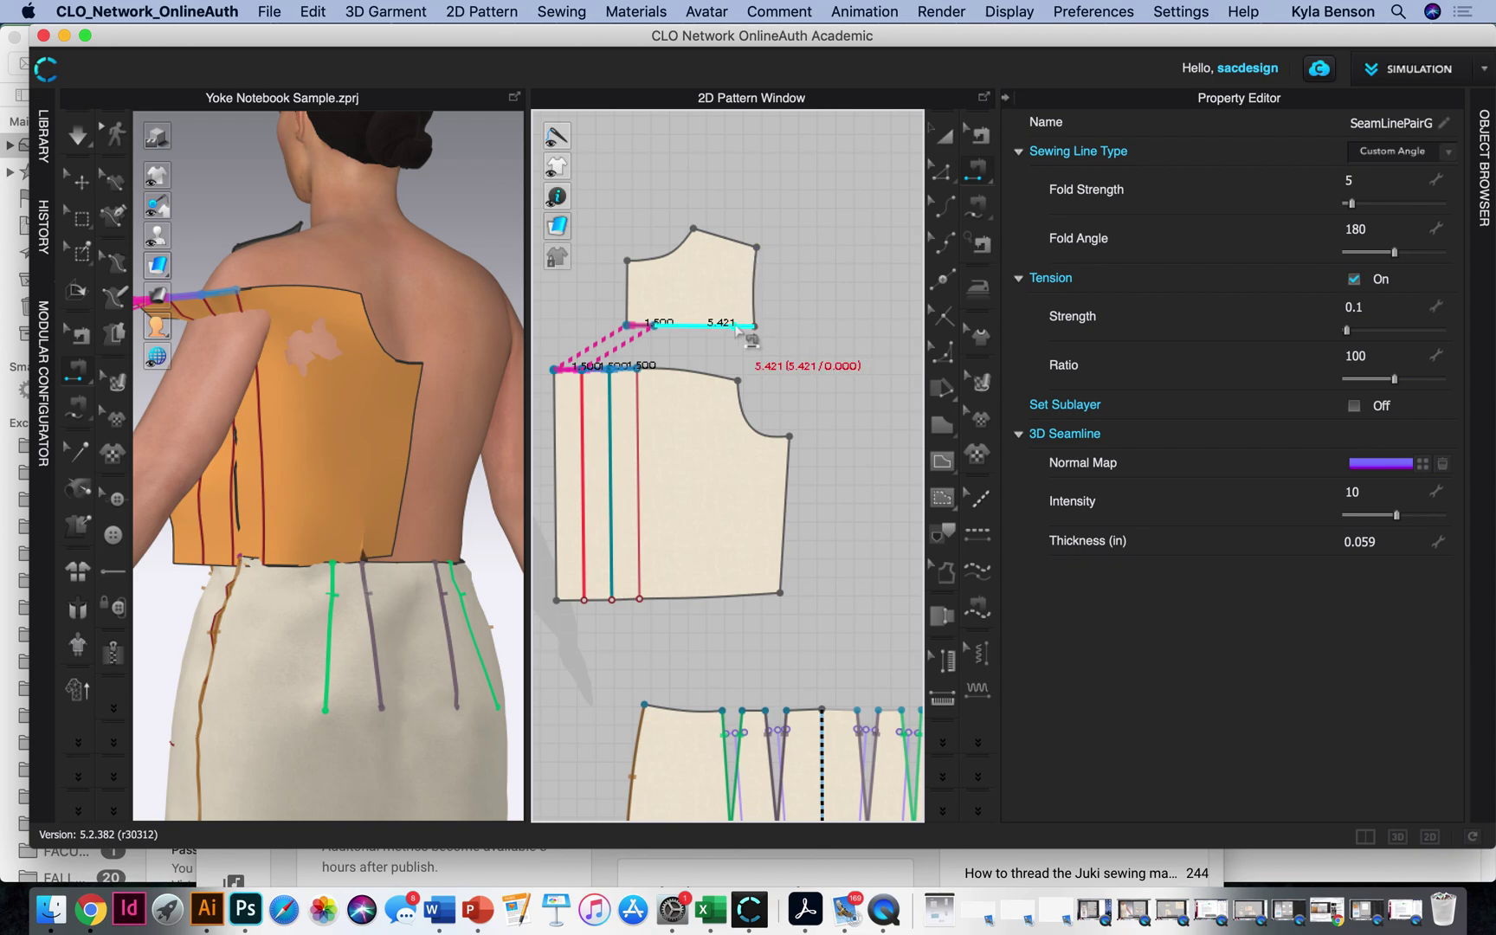
click(708, 326)
click(710, 370)
click(683, 597)
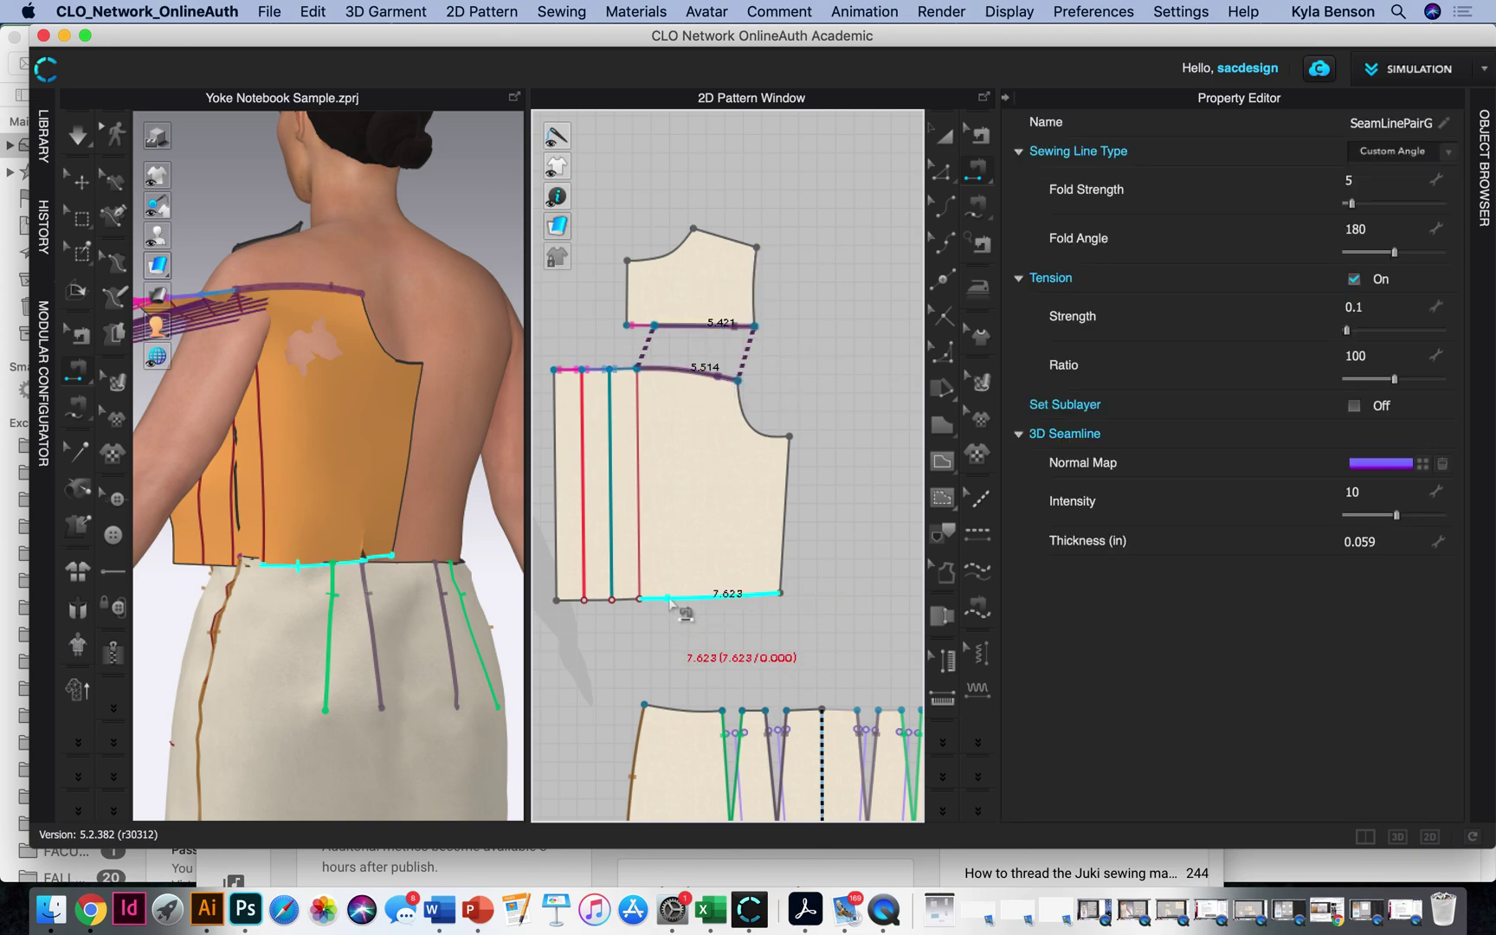
scroll(727, 541, down, 3)
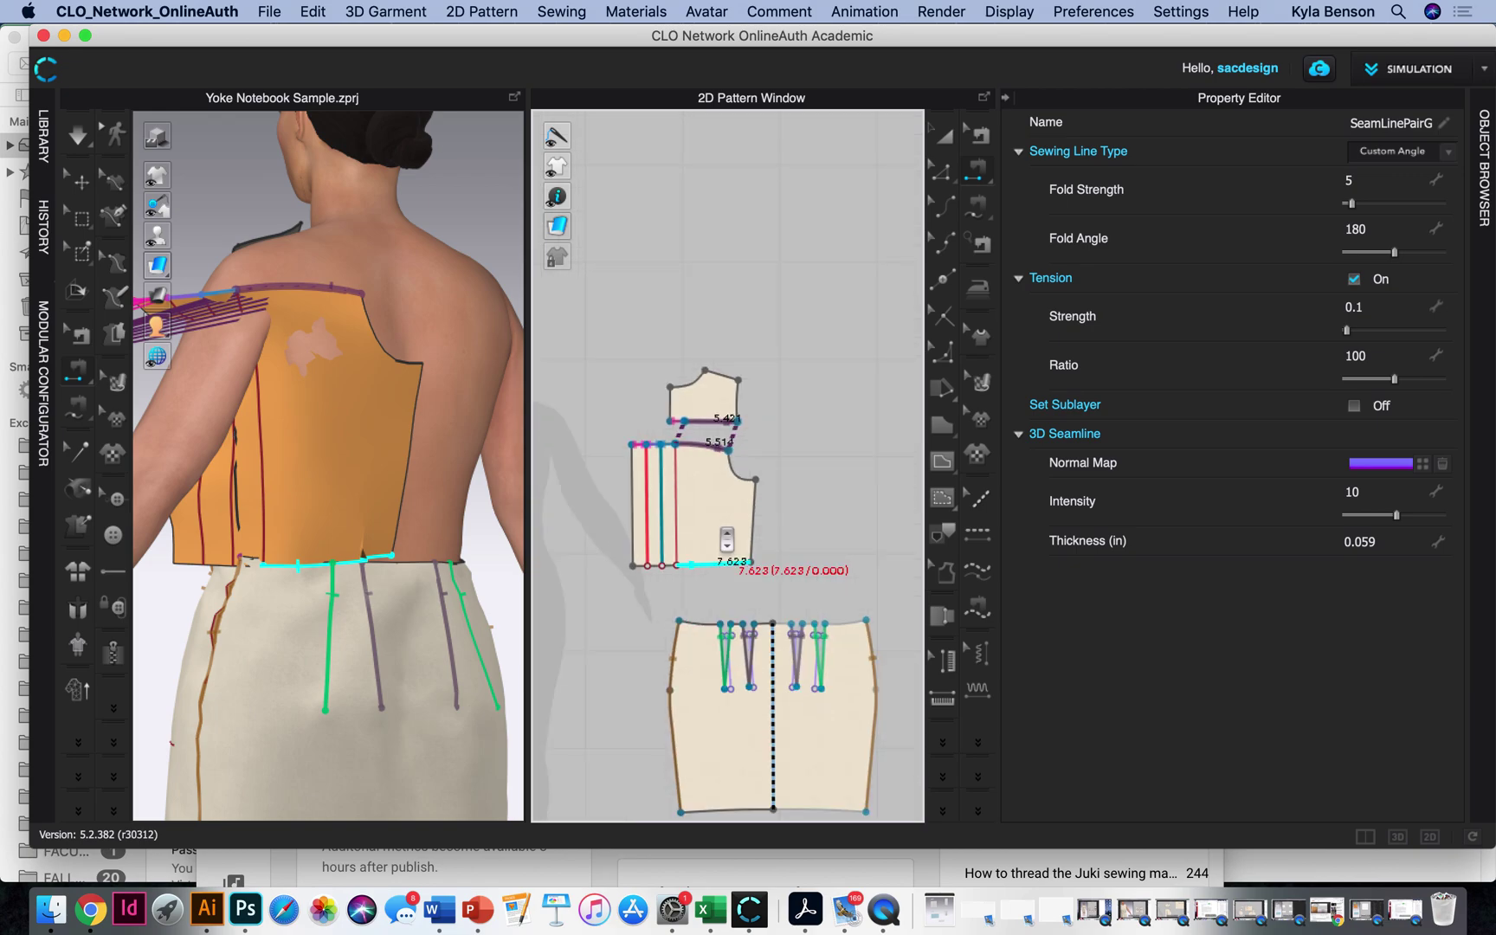
scroll(729, 532, down, 3)
scroll(738, 513, up, 1)
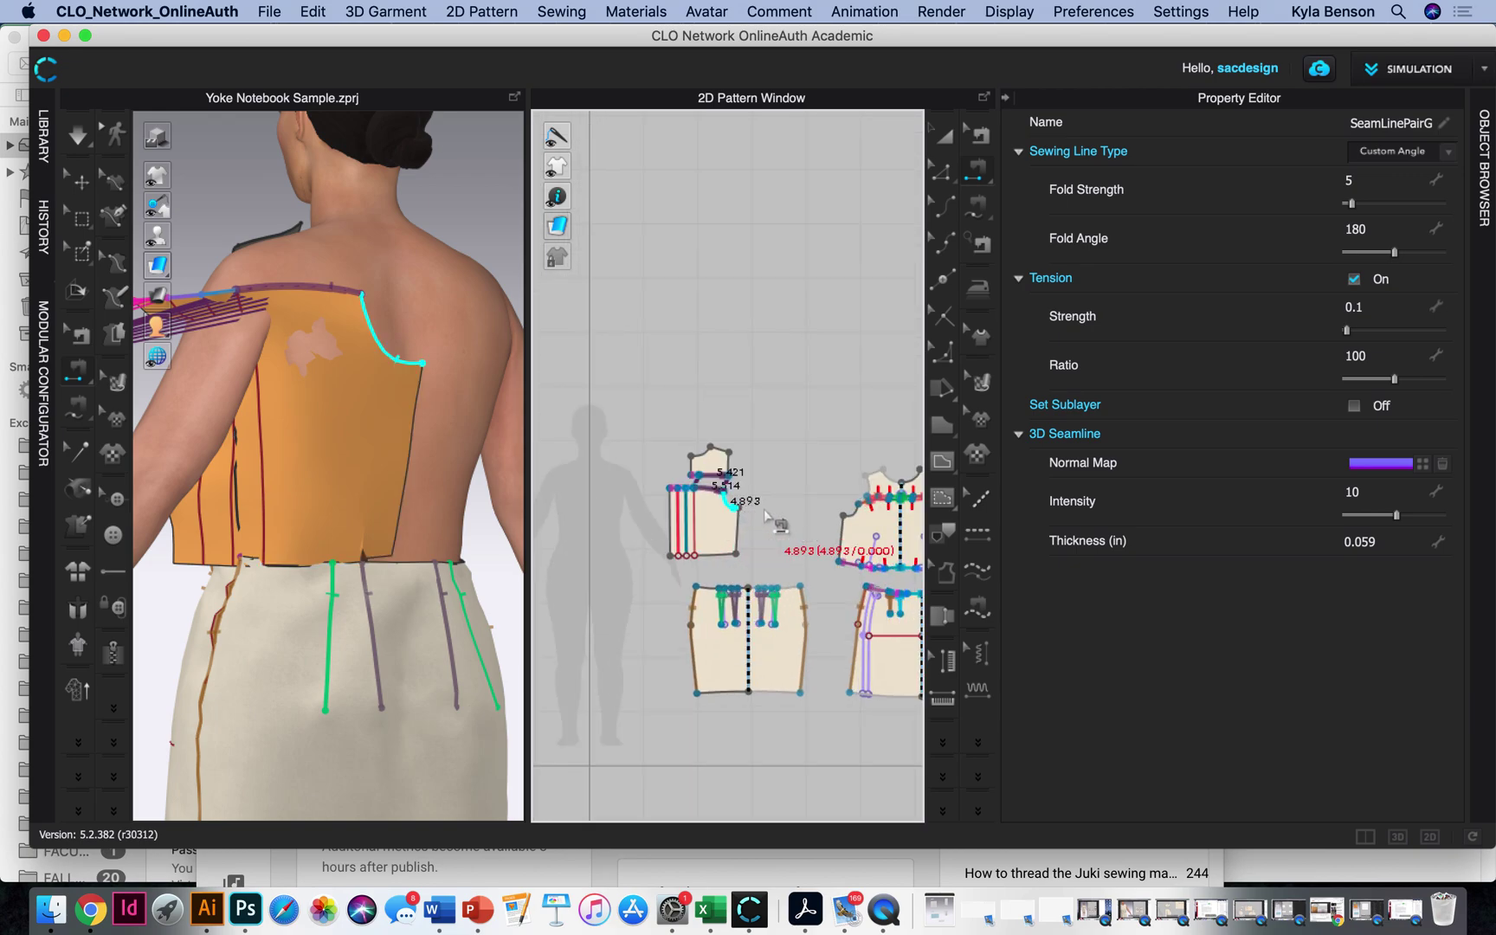
click(703, 487)
click(367, 495)
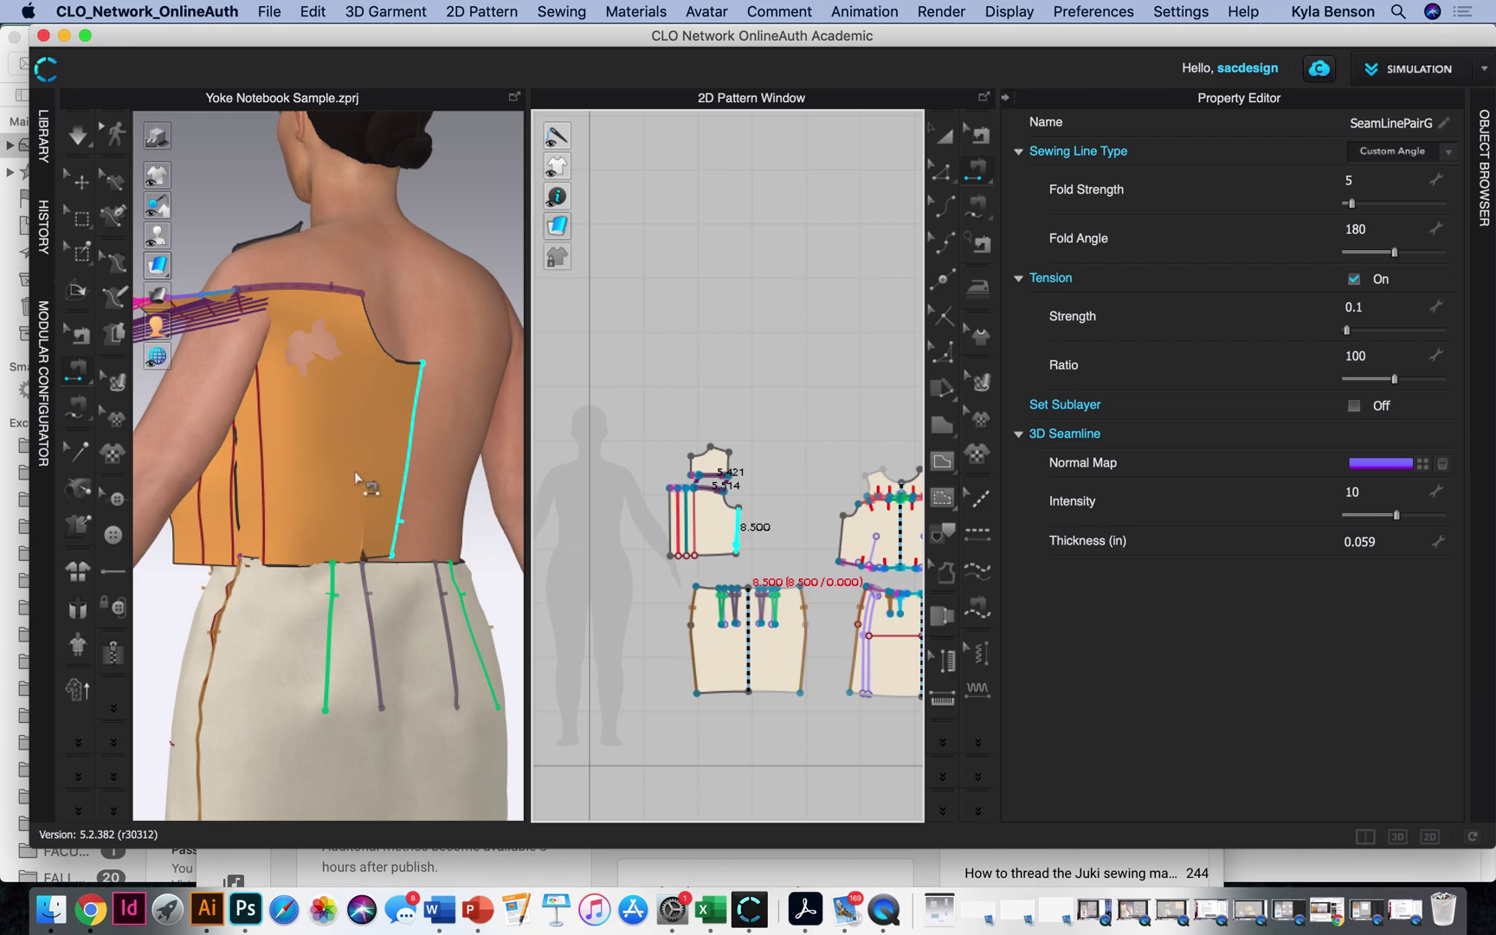
Step: Unfold the half back yoke along its 3.501 in centre back edge using Unfold Symmetric Editing (with Sewing)
scroll(315, 443, down, 5)
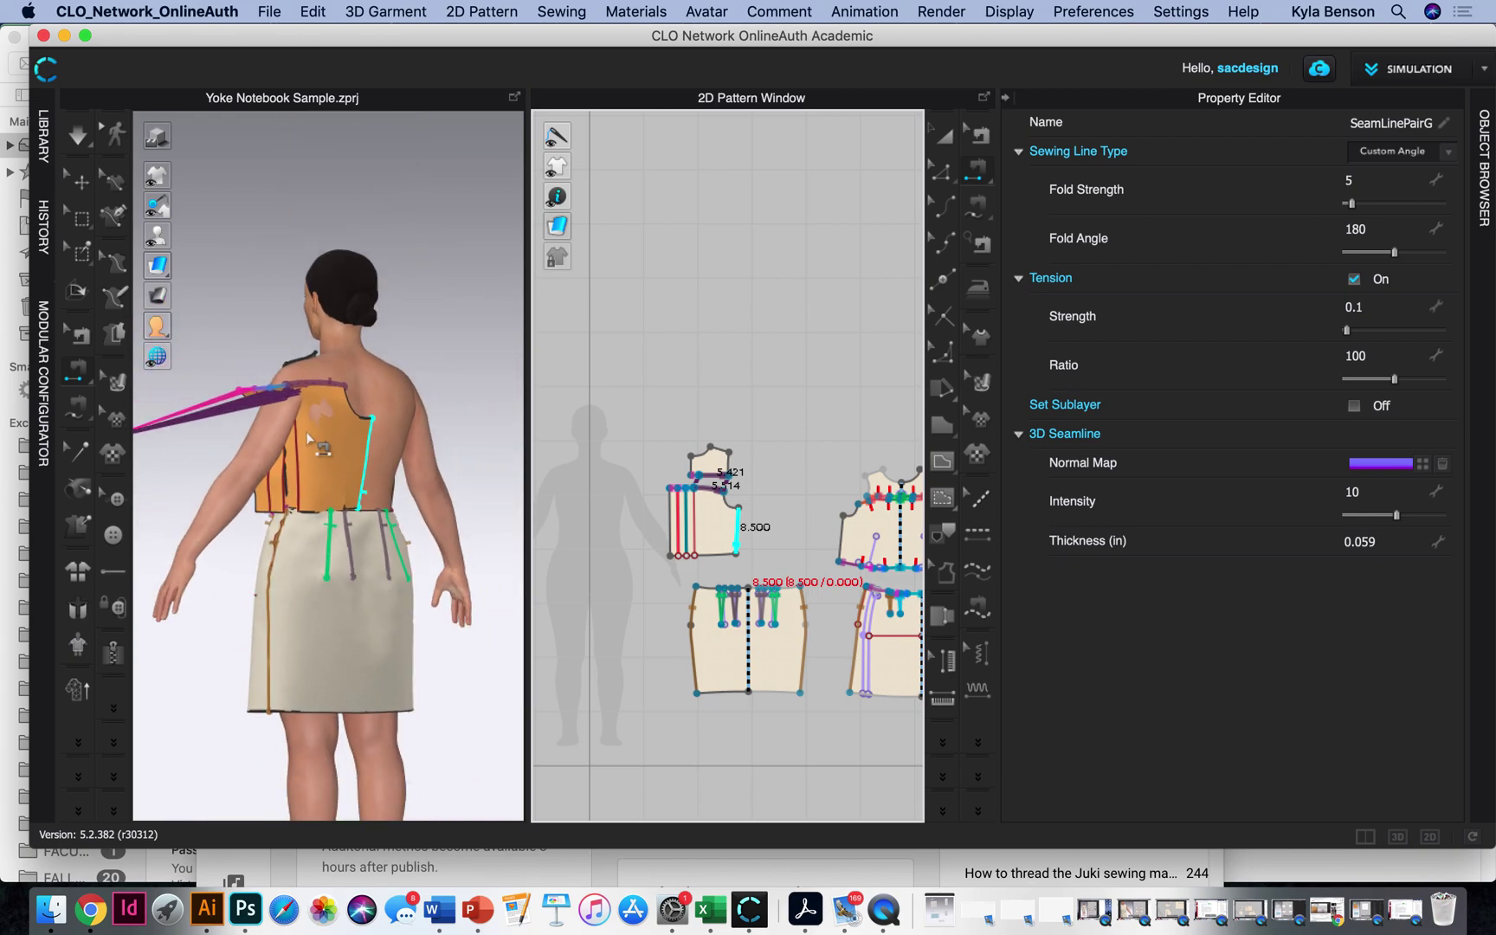
click(291, 459)
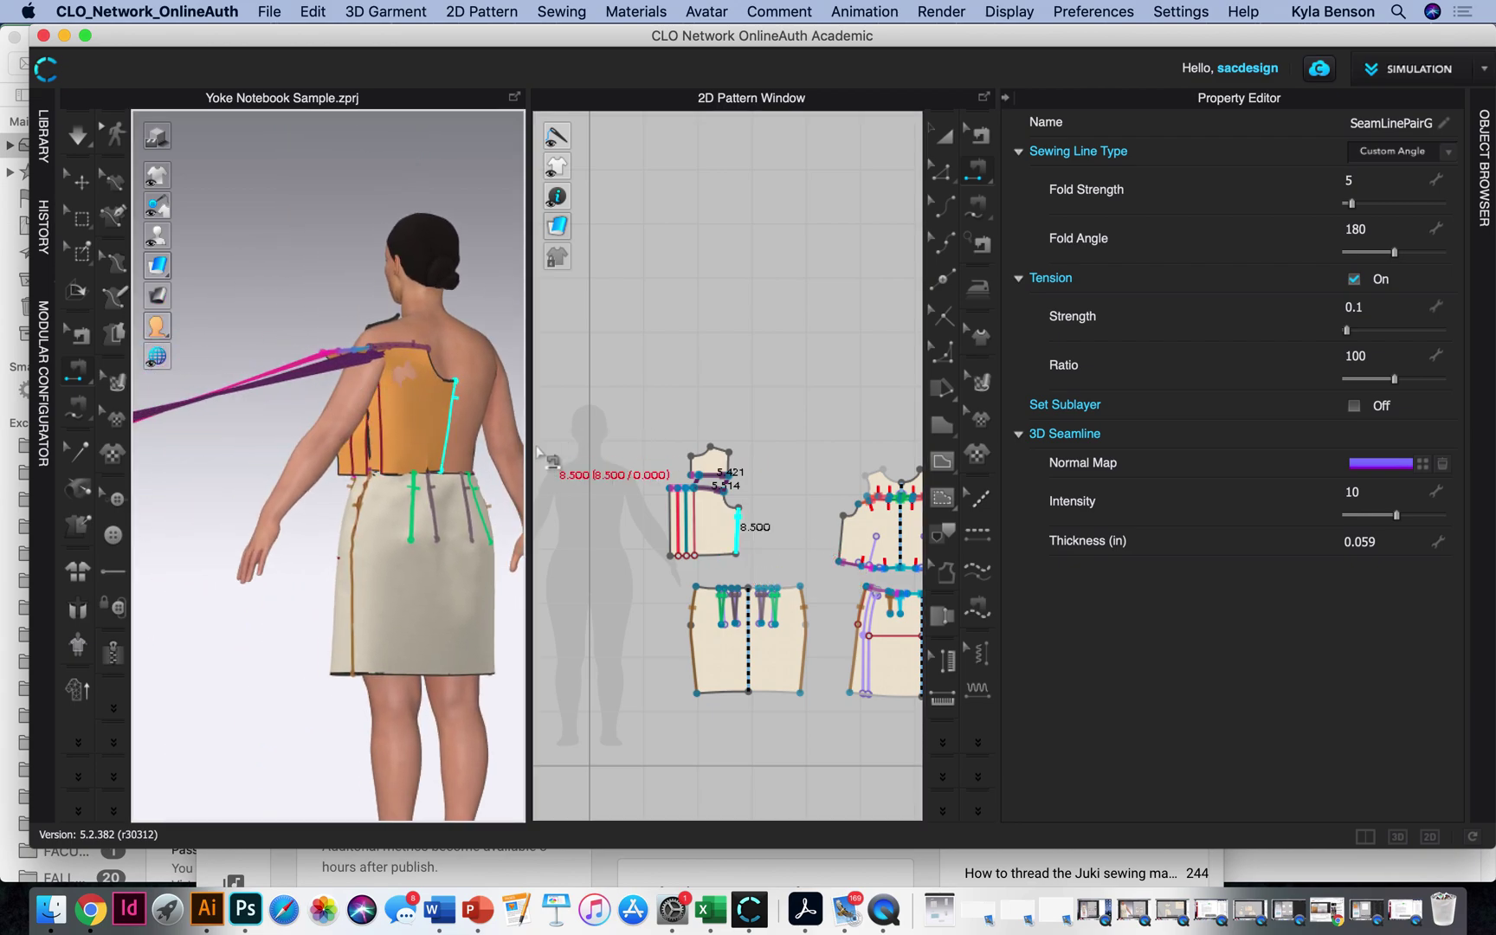
drag(530, 446, 538, 434)
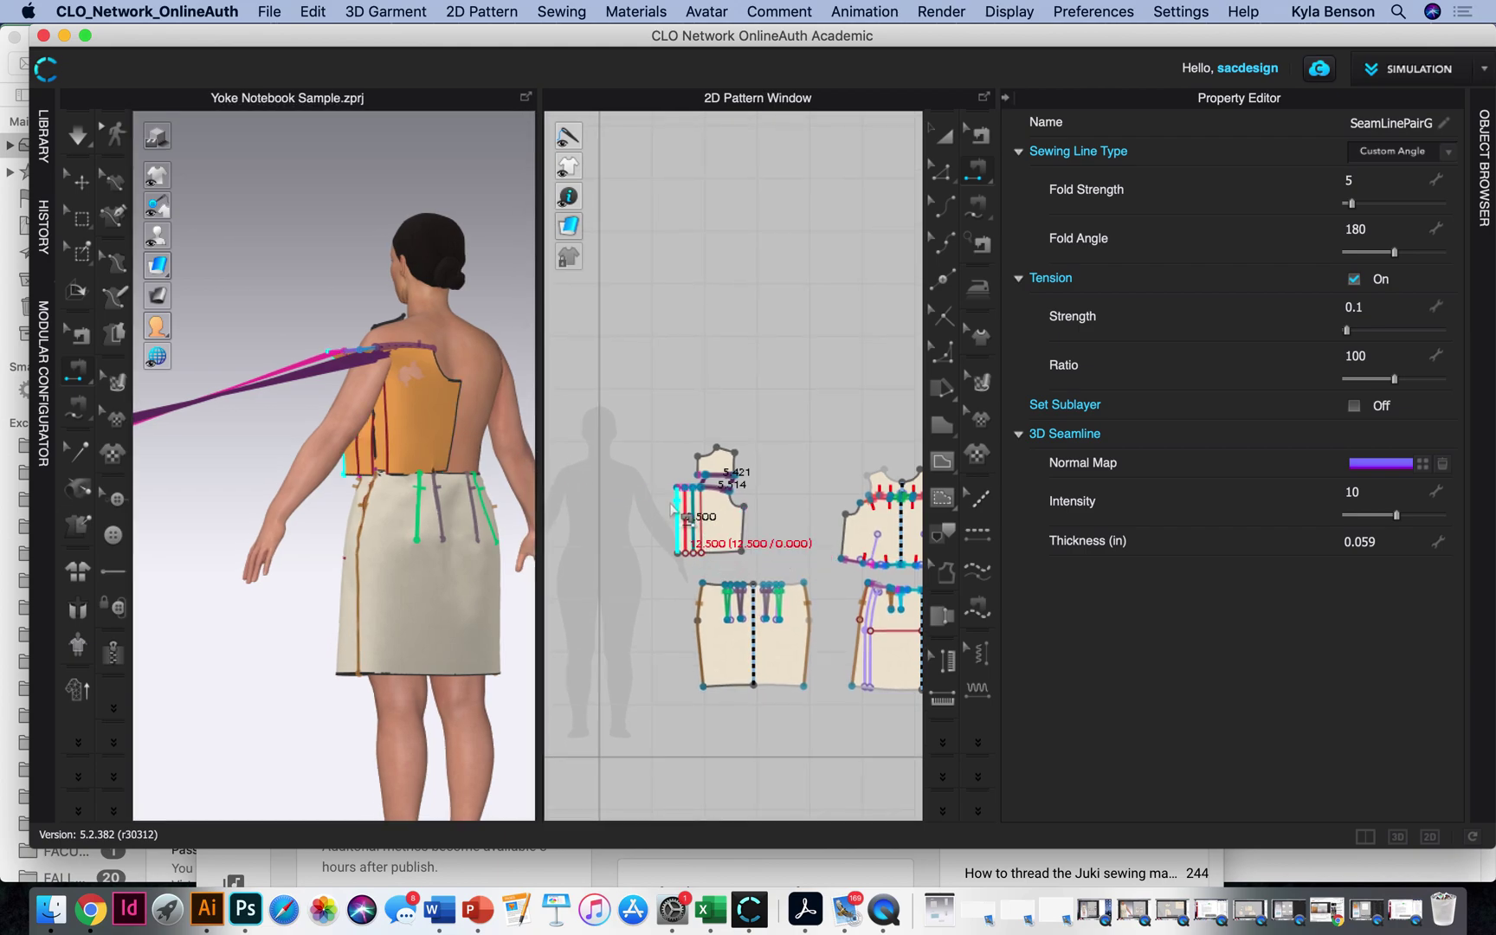
scroll(683, 519, up, 5)
scroll(906, 350, down, 5)
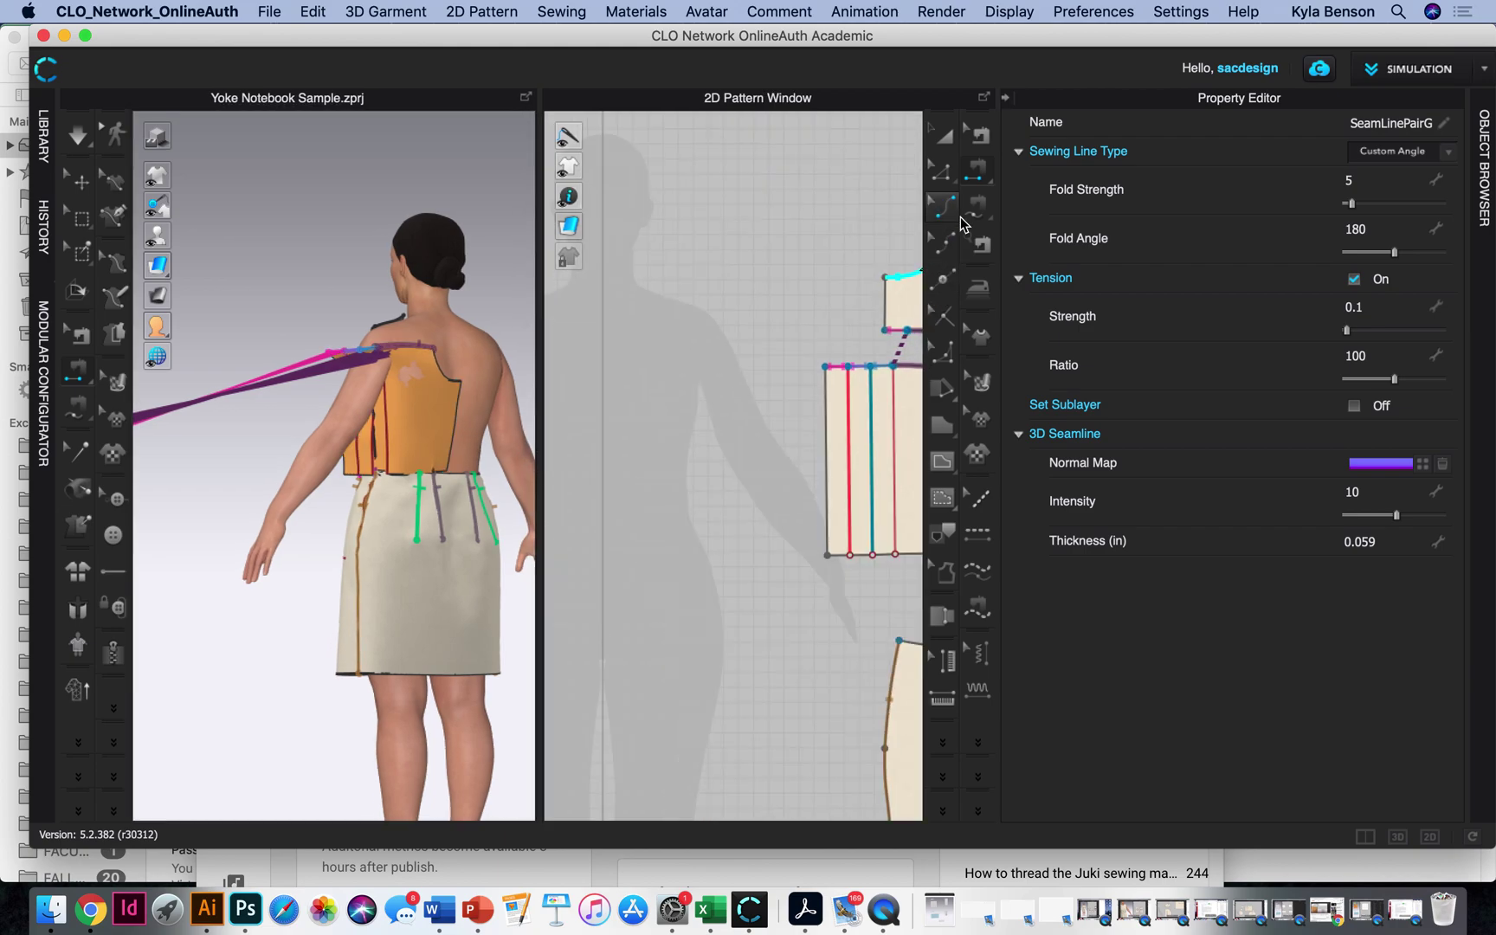
middle_drag(794, 424, 605, 413)
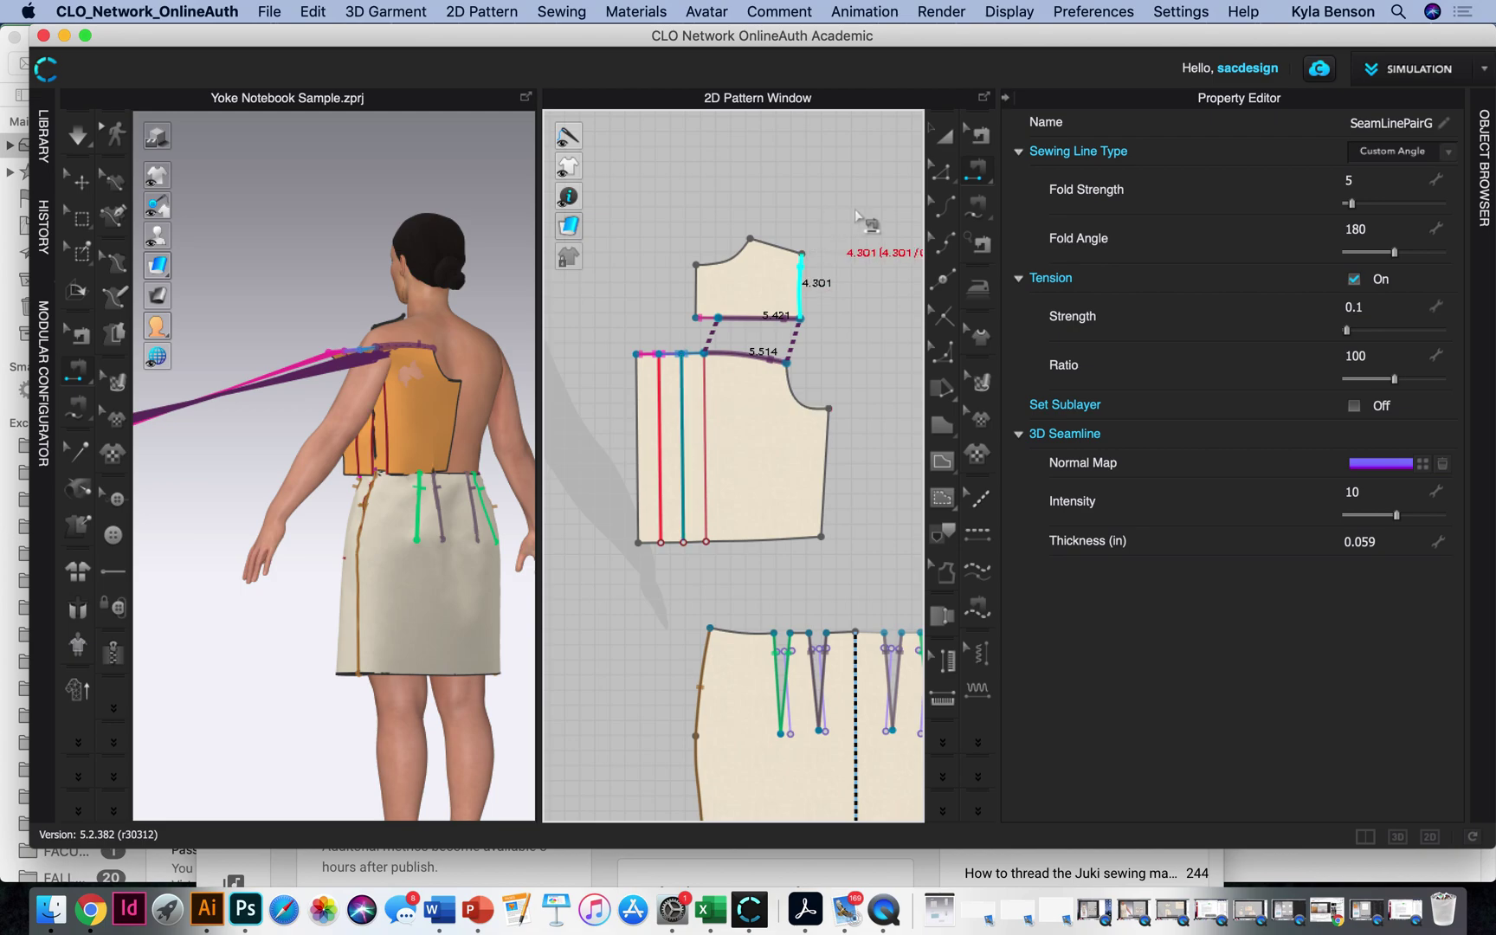
click(940, 172)
click(697, 291)
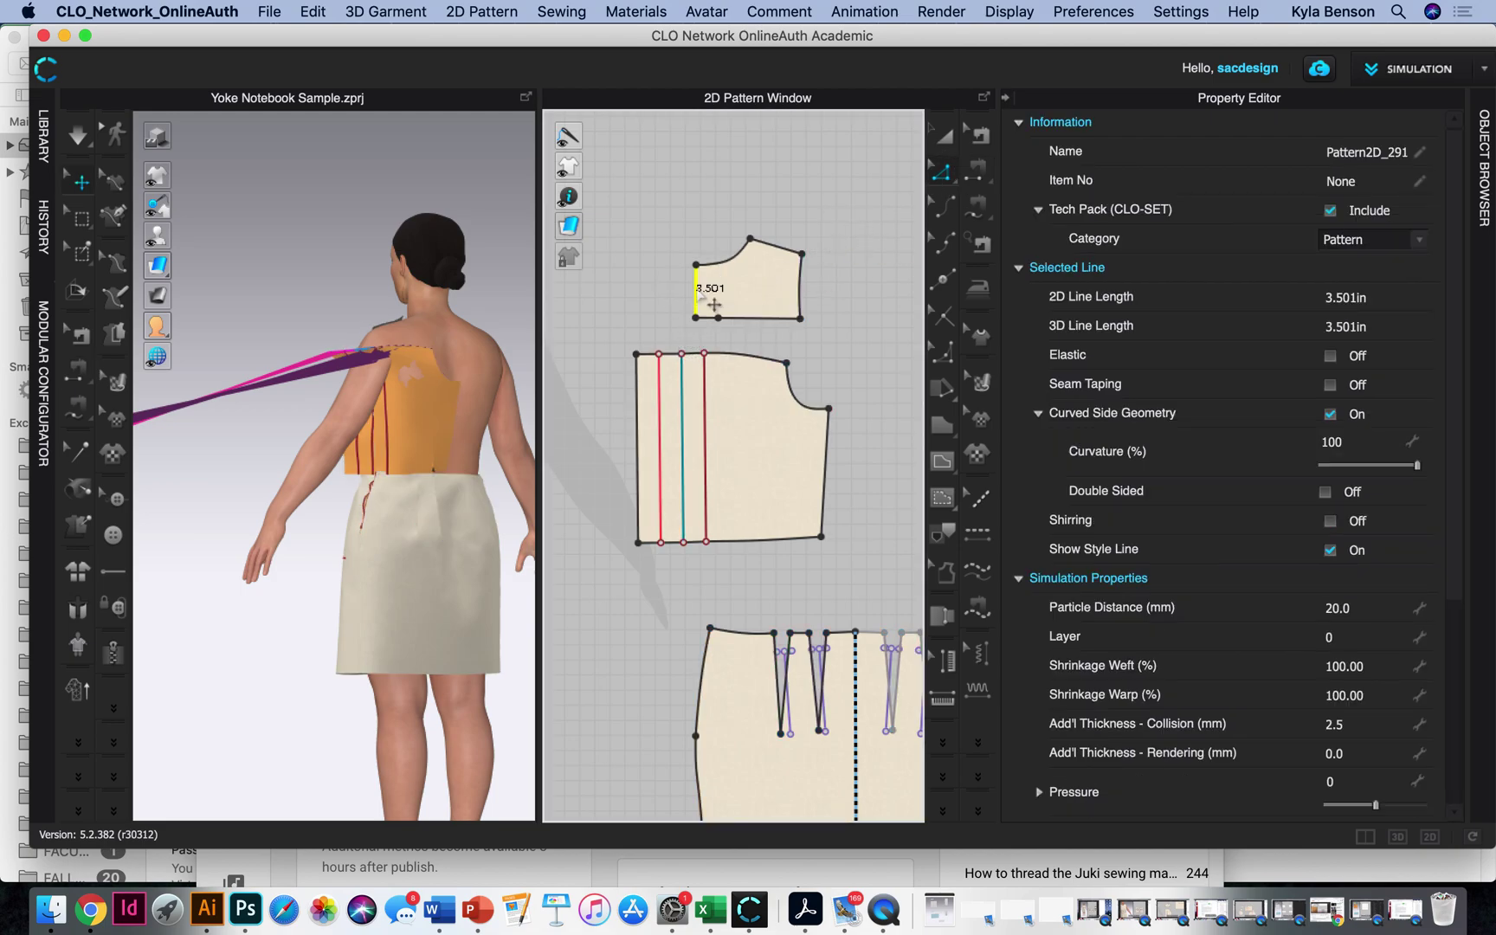
right_click(698, 289)
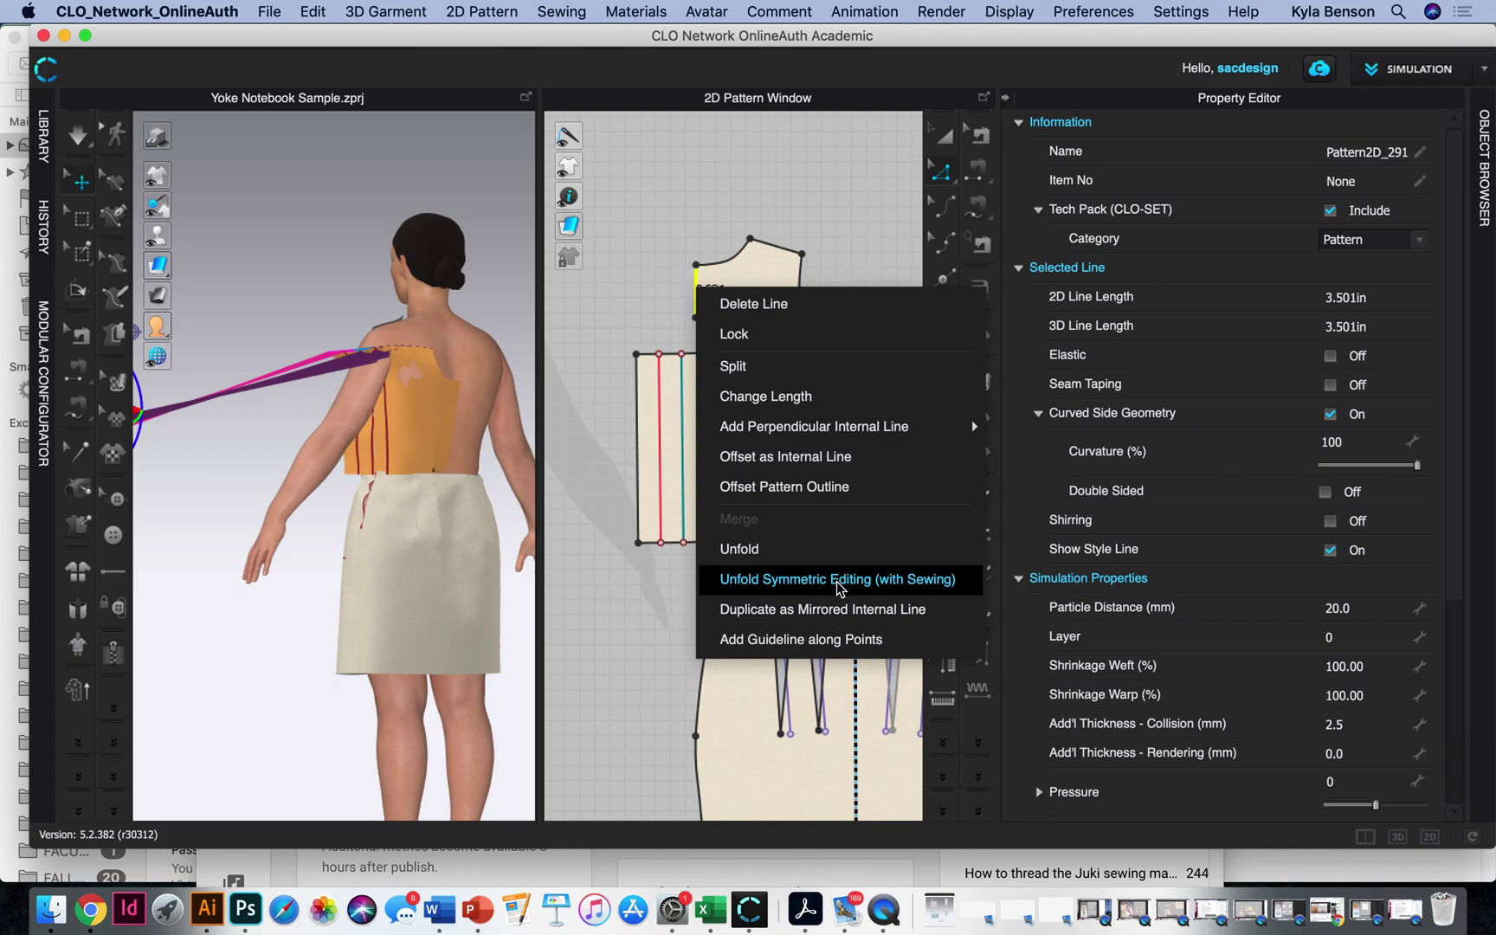
click(920, 582)
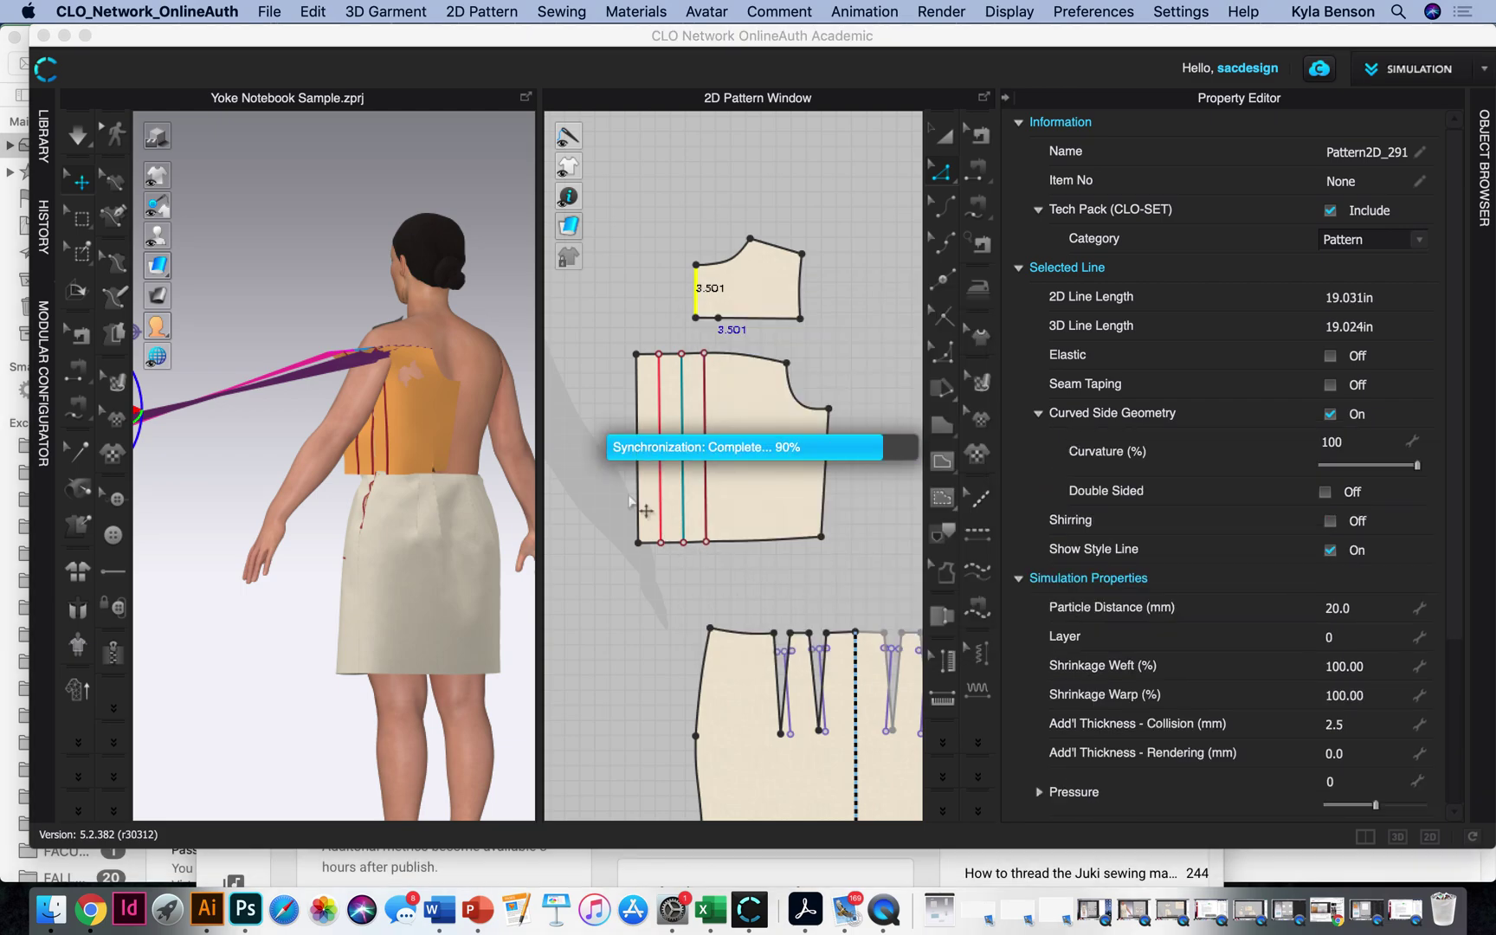
Step: Unfold the pleated back bodice along its 12.5 in centre back edge with symmetric editing and sewing, and collapse the Property Editor
click(637, 433)
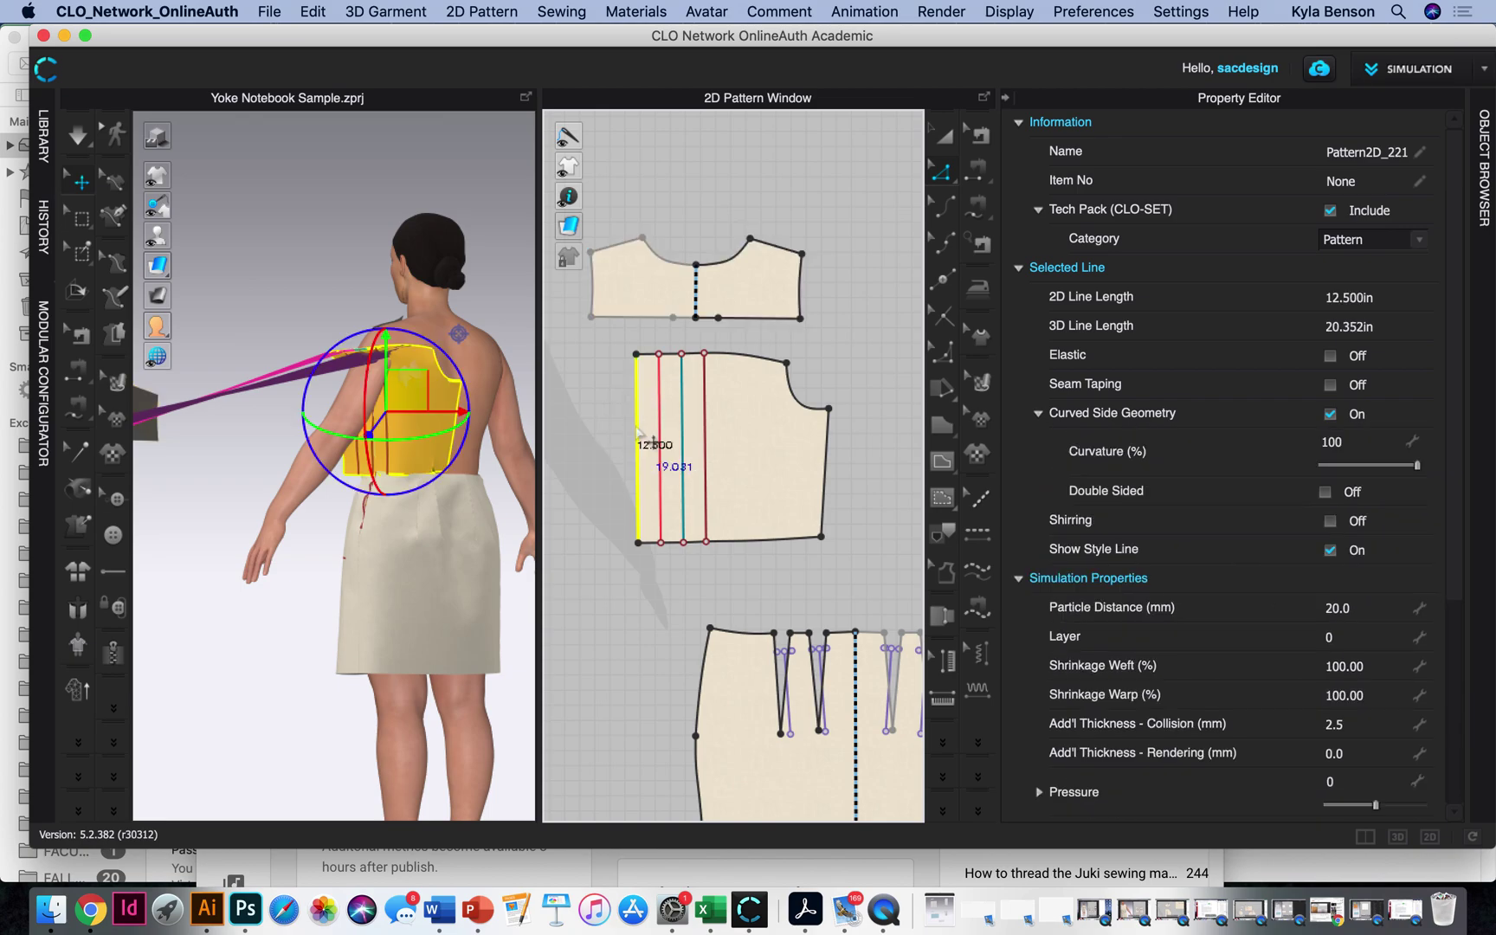
right_click(637, 426)
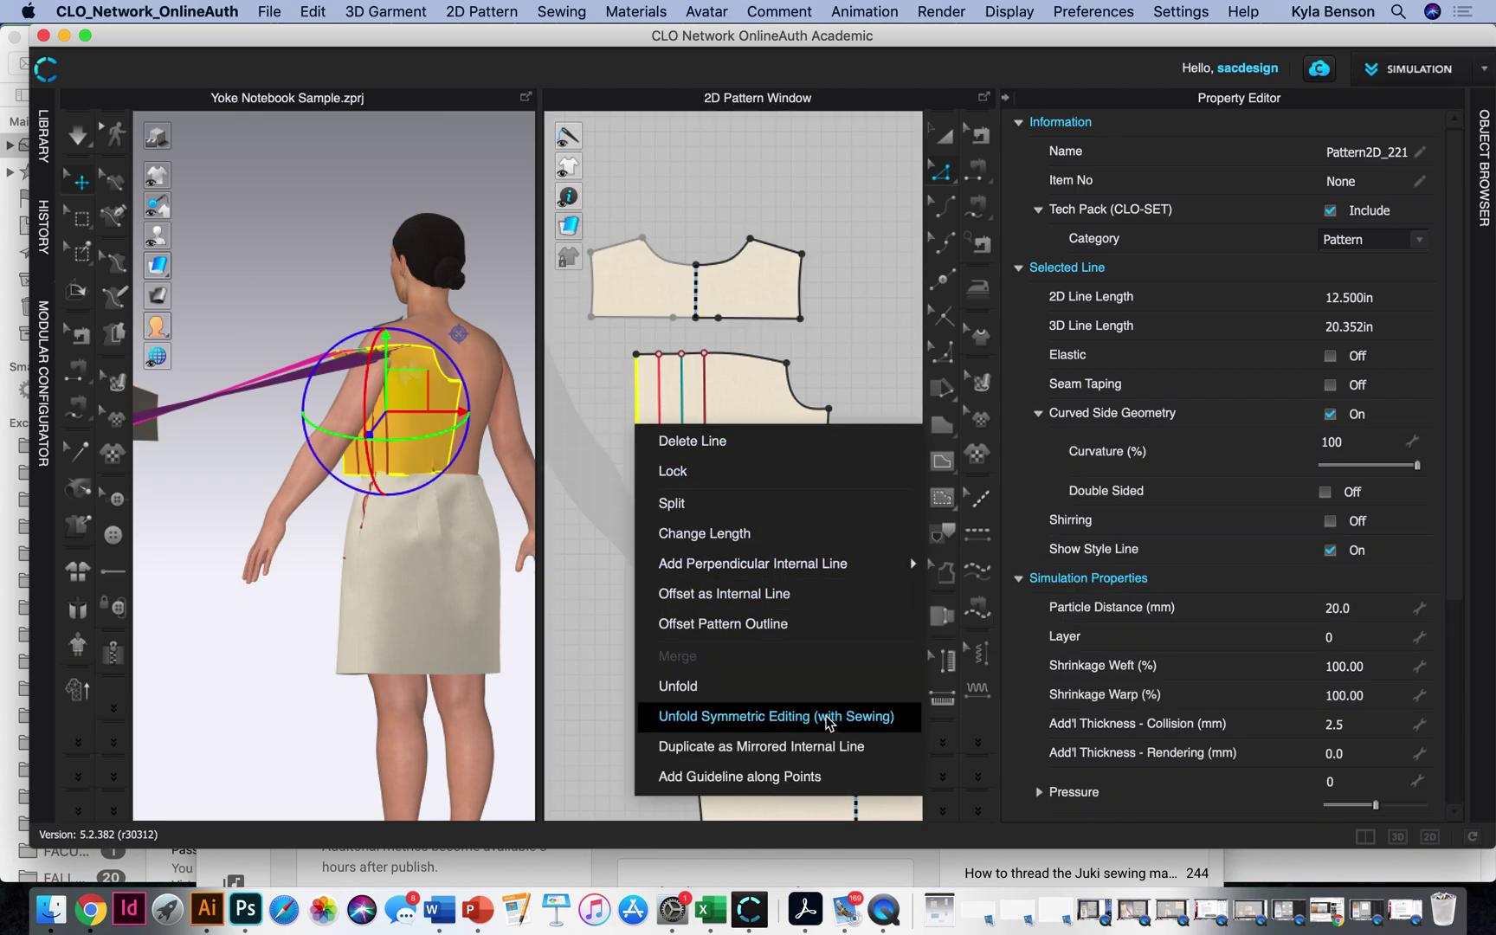
click(828, 716)
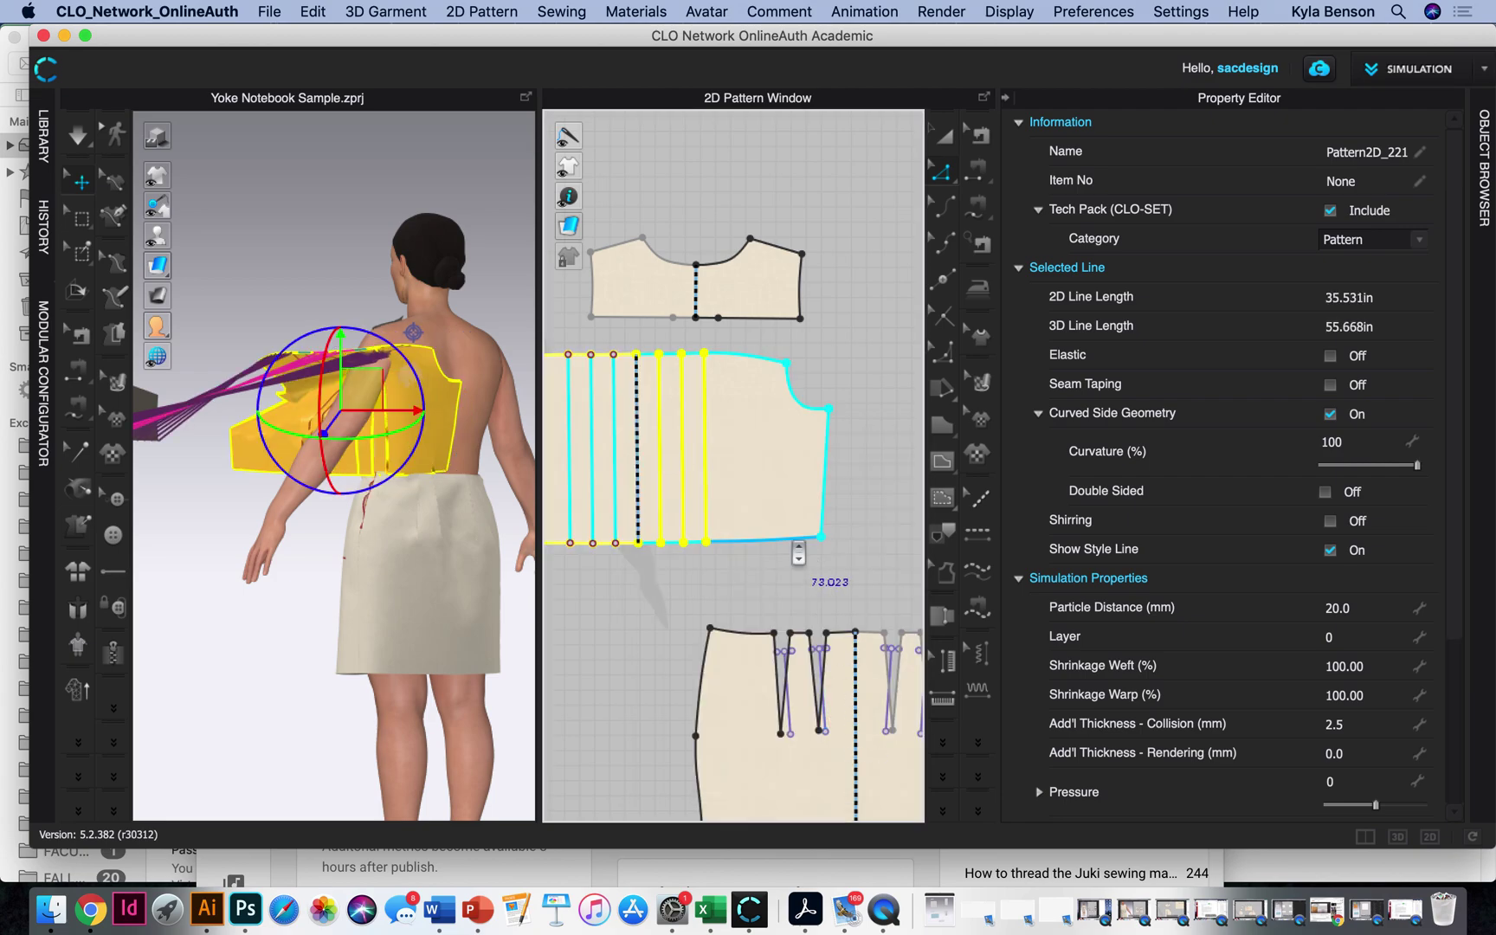
scroll(798, 552, down, 4)
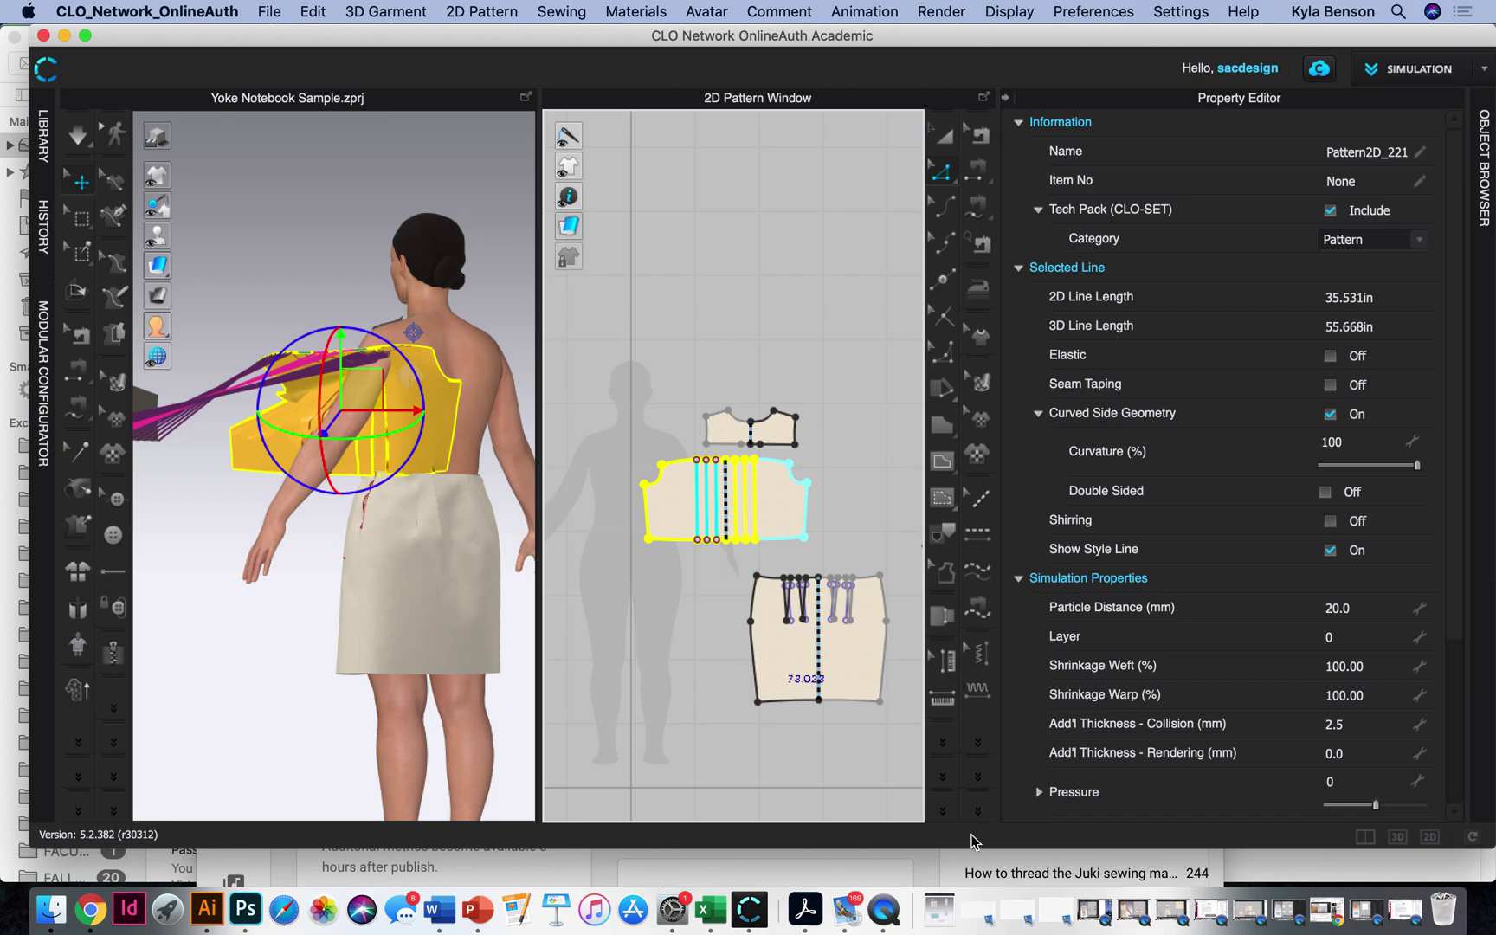
click(1005, 100)
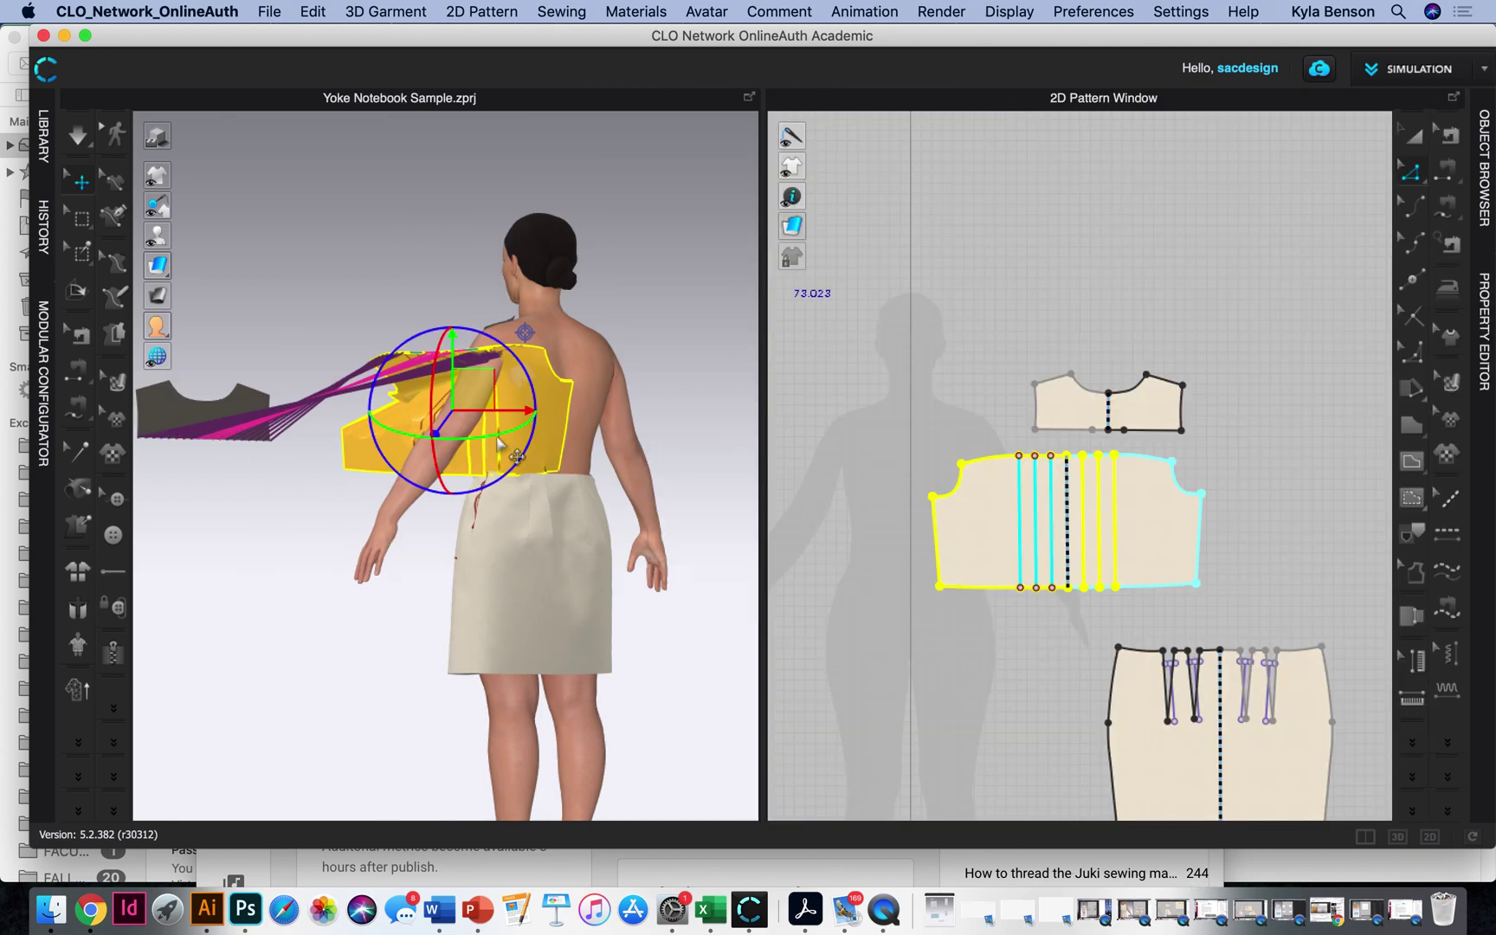
Step: Reset the 3D arrangement of the unfolded back bodice and back yoke together
click(559, 403)
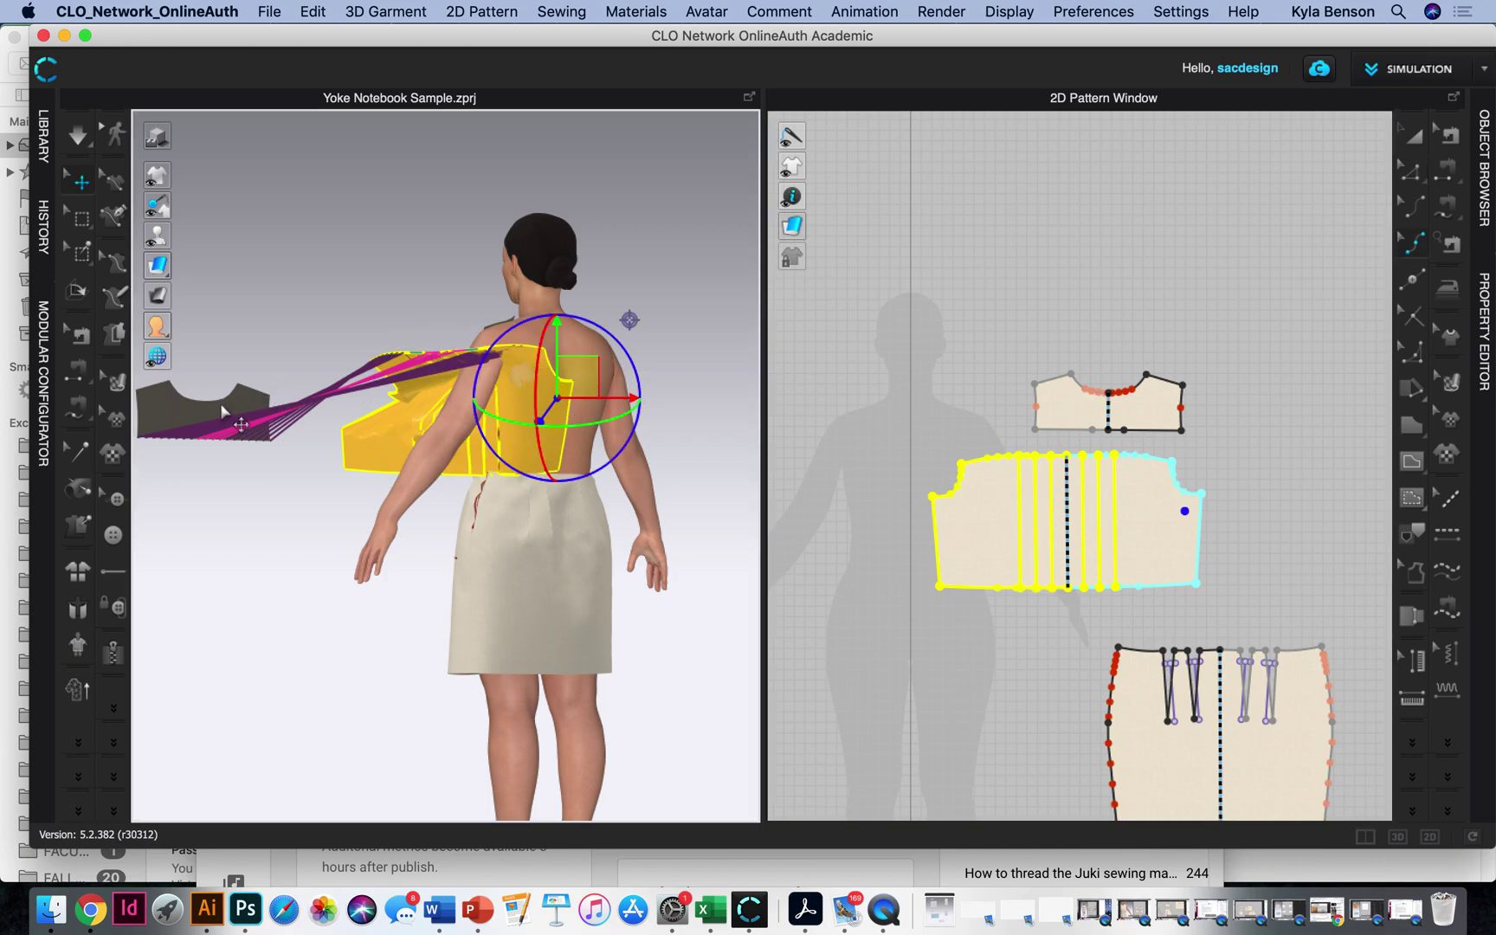
click(171, 407)
right_click(171, 407)
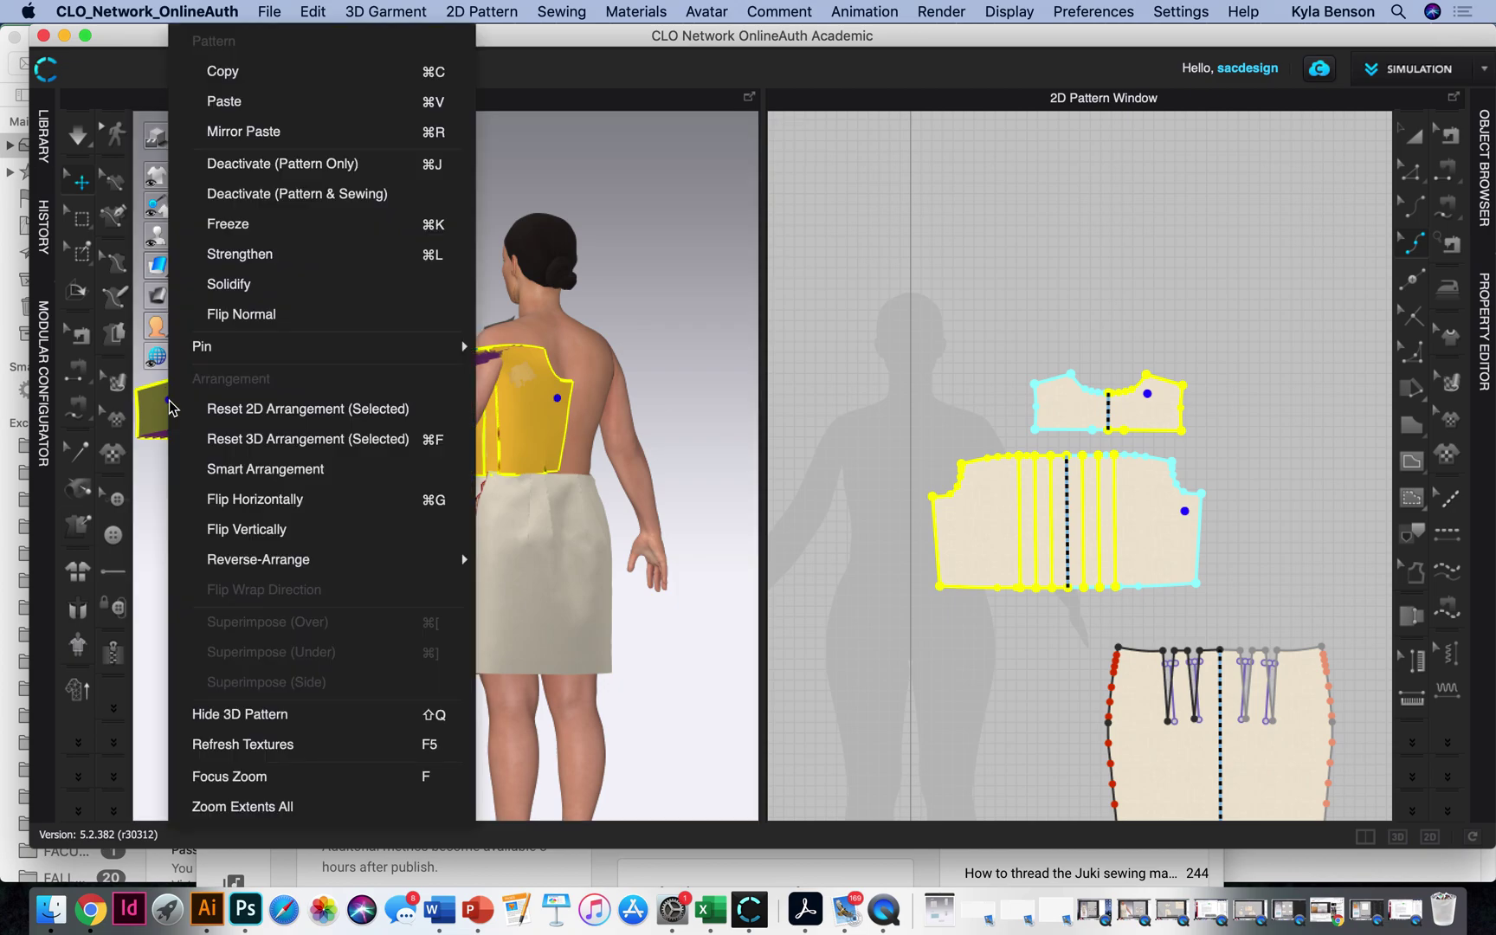
click(290, 439)
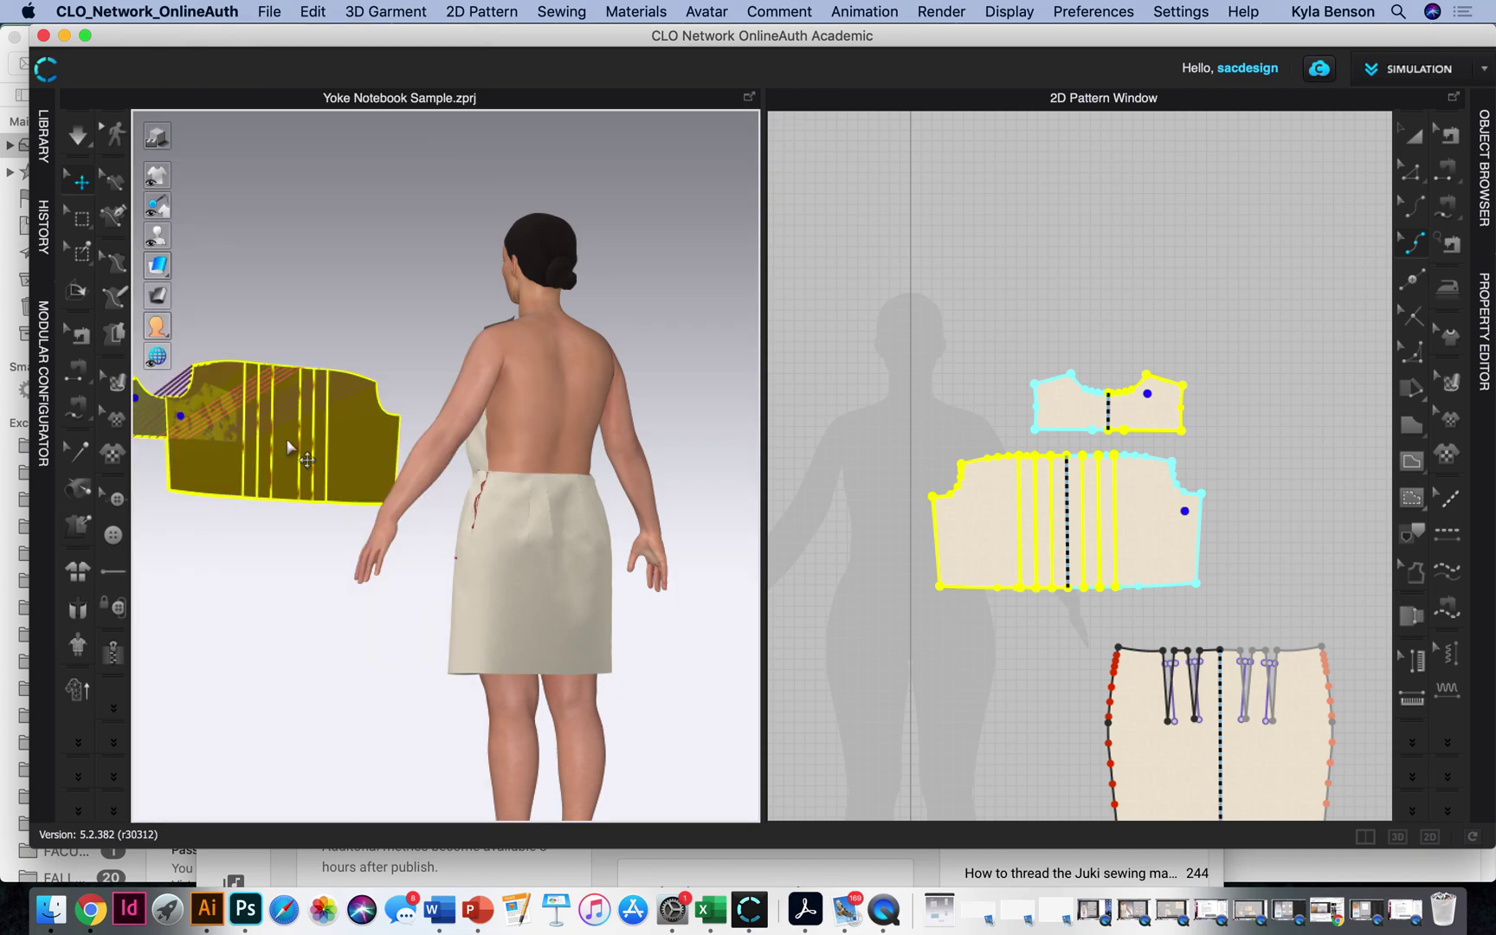
Step: Show the avatar's arrangement points and place the back yoke and back bodice at the upper centre back point
right_click(264, 437)
click(311, 404)
right_drag(388, 550, 635, 604)
right_drag(380, 572, 714, 514)
middle_drag(627, 625, 400, 530)
click(368, 261)
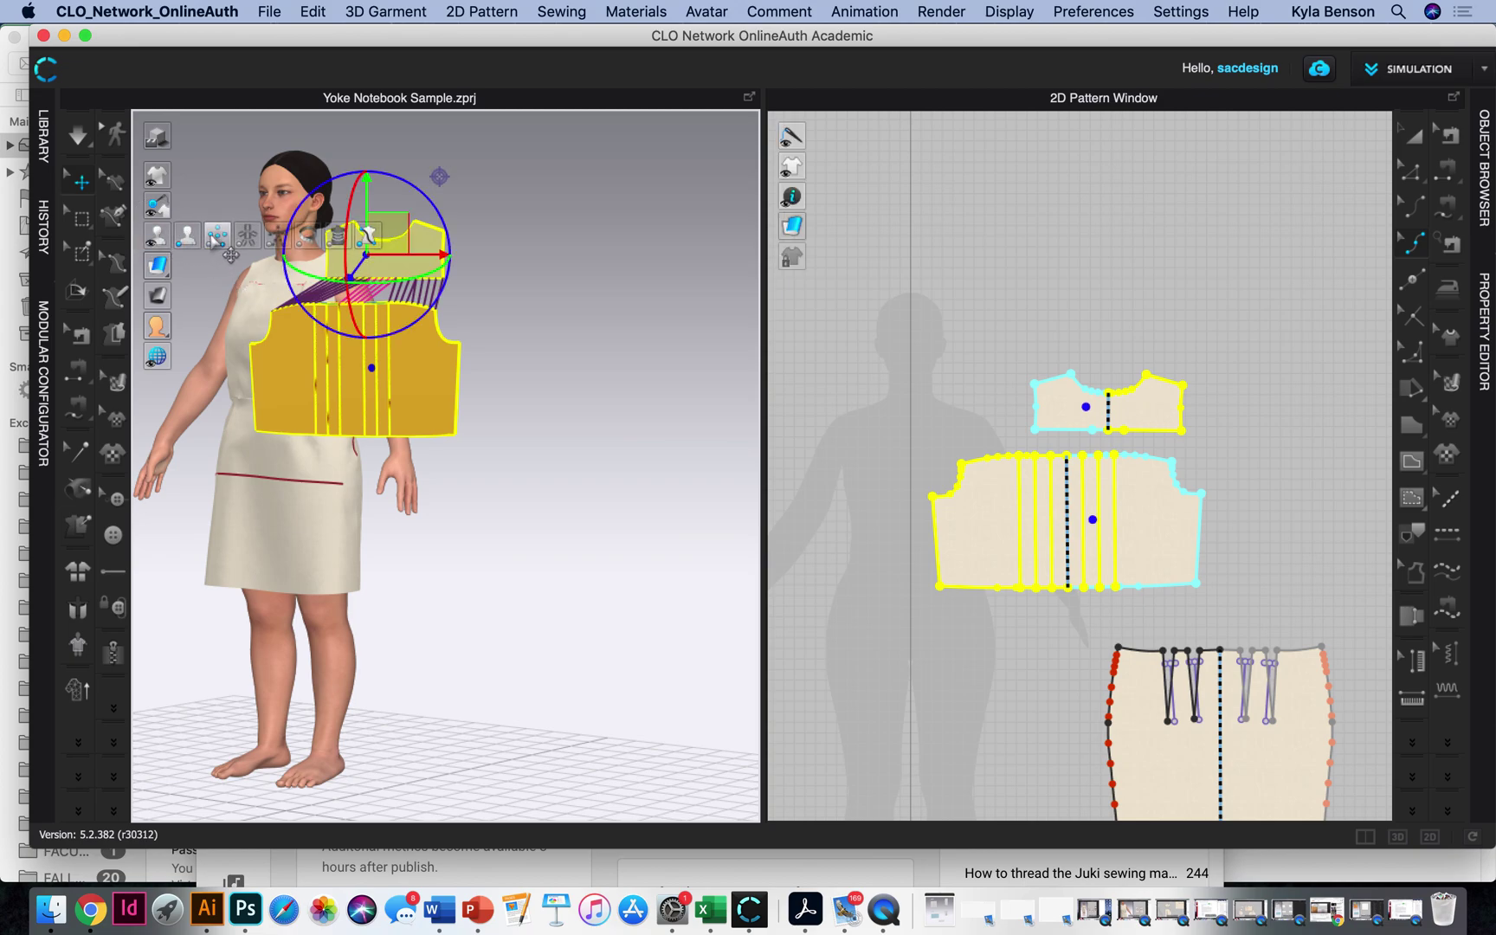
click(186, 234)
click(361, 252)
right_drag(507, 287, 268, 361)
click(294, 295)
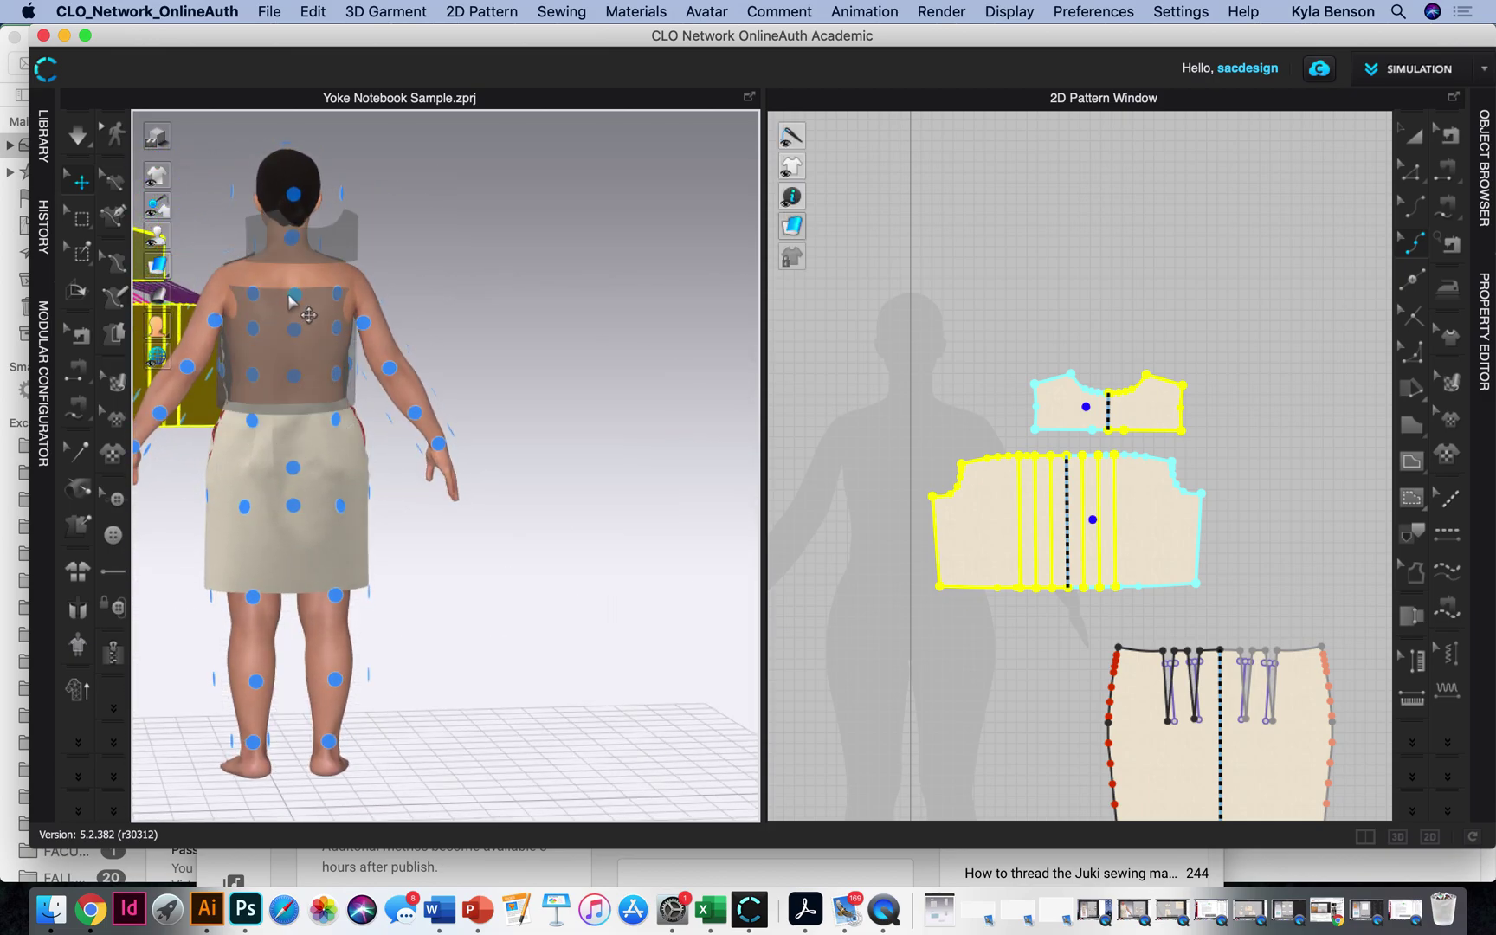
click(290, 298)
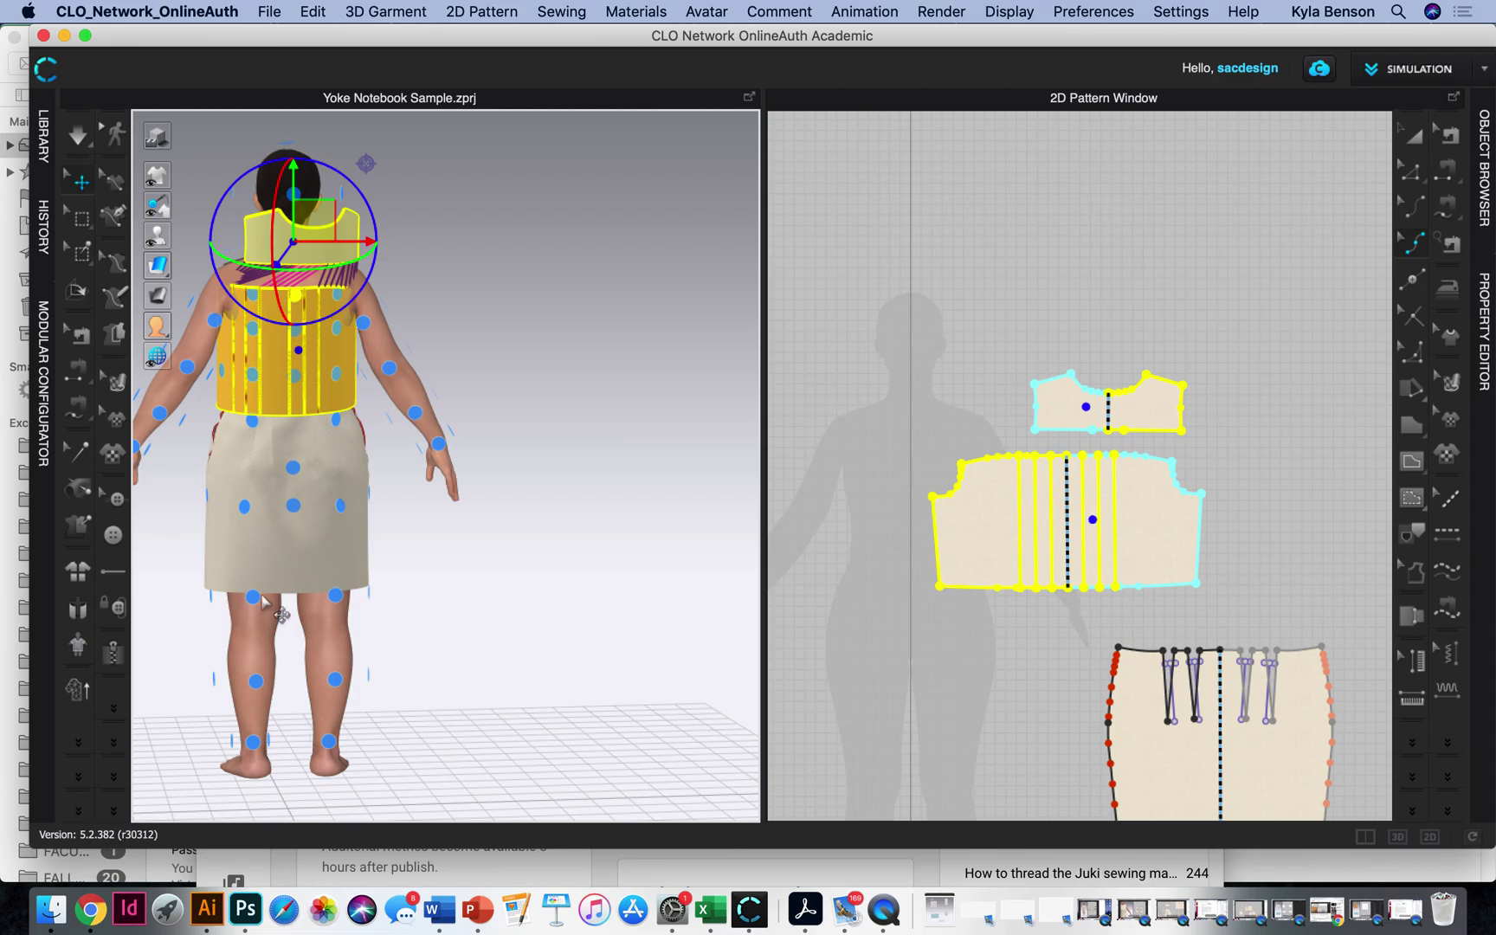
Step: Sew the back bodice's 8.5 in side seam to the matching side seam of the front bodice with Segment Sewing
right_drag(207, 625, 239, 667)
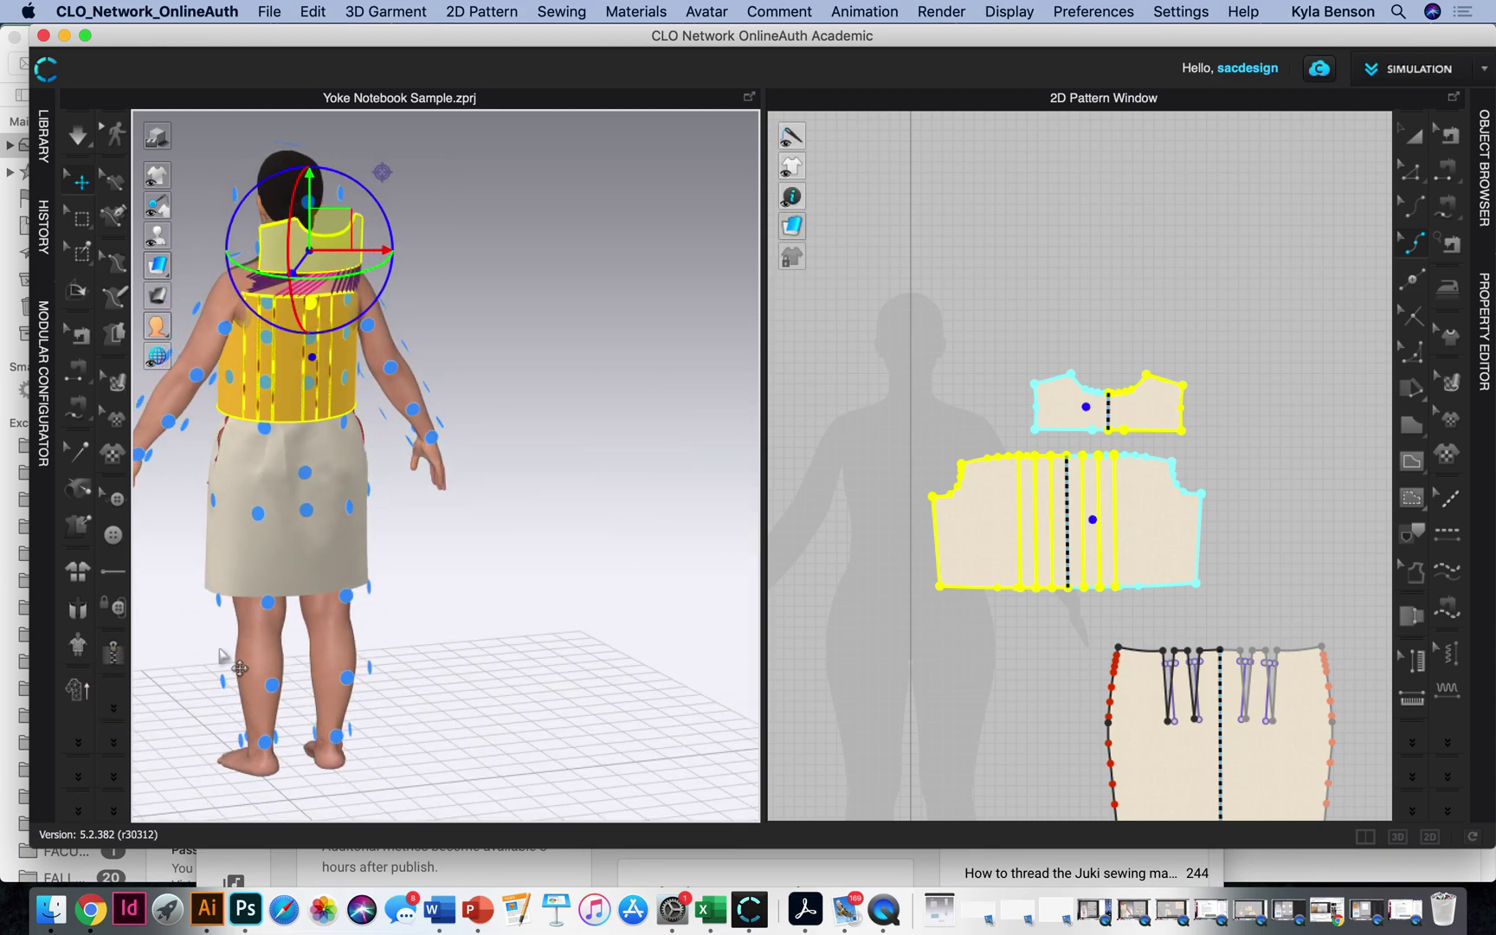
scroll(1137, 371, down, 2)
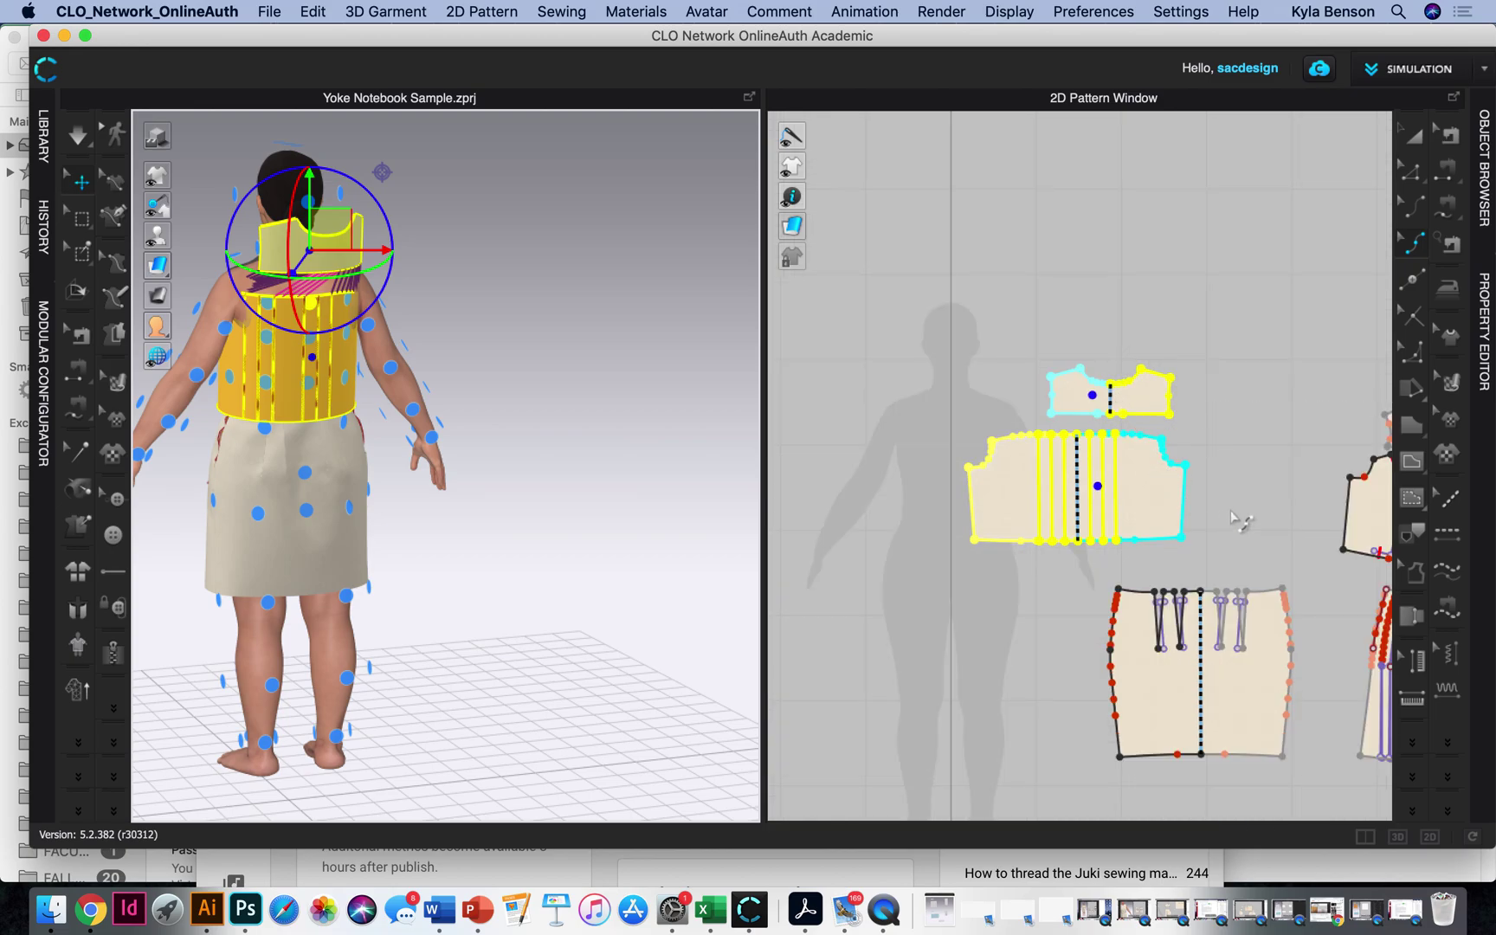
right_drag(561, 534, 123, 528)
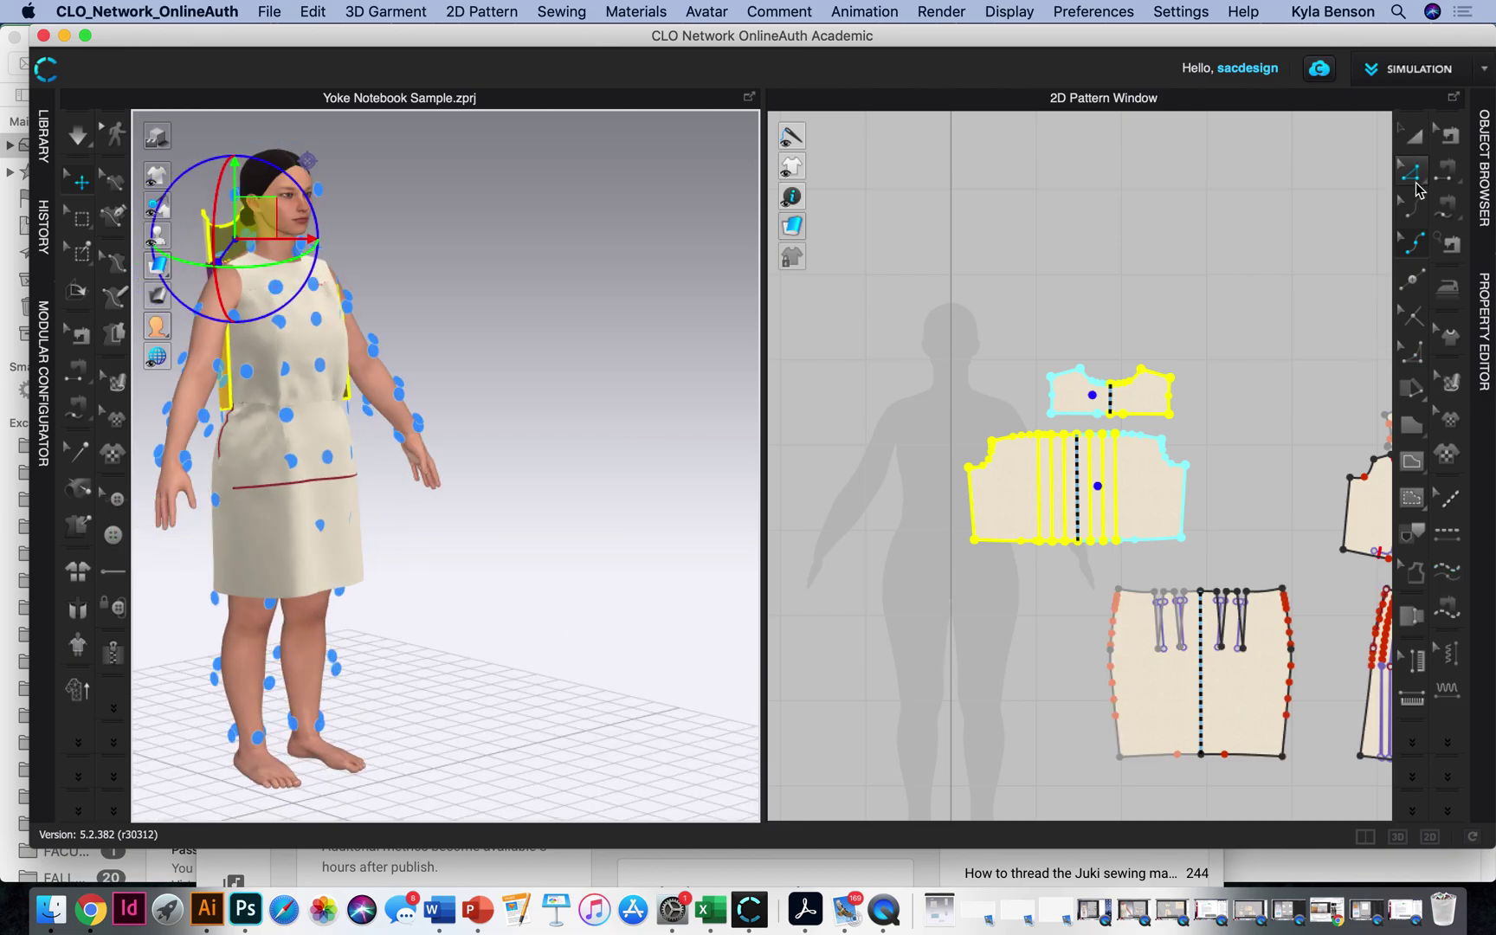
click(1414, 177)
click(1185, 512)
right_drag(455, 527, 619, 540)
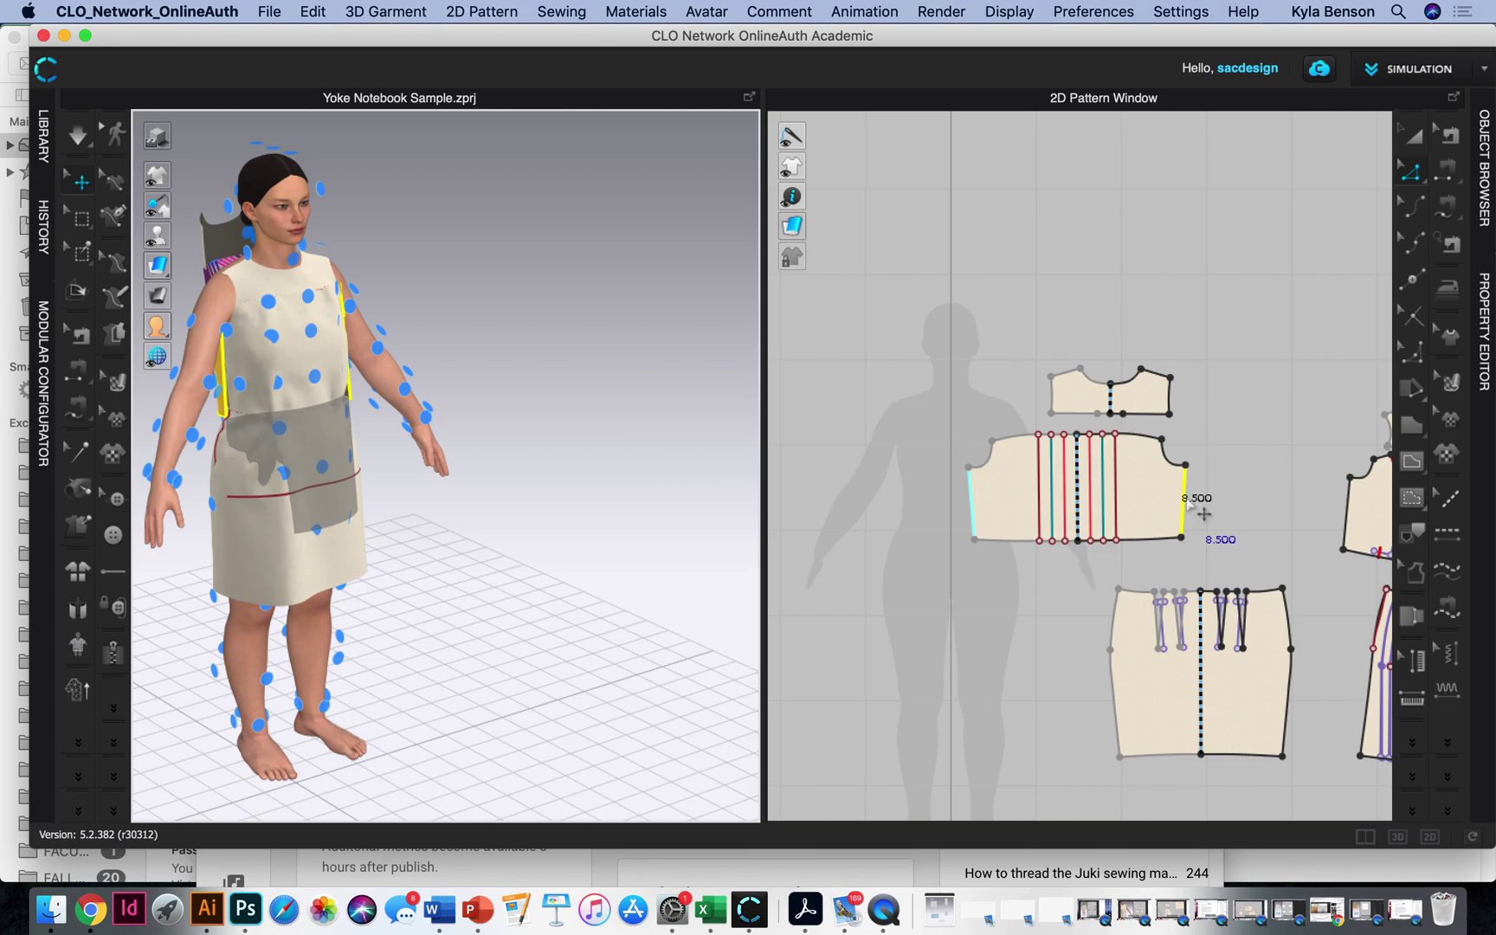
click(1445, 170)
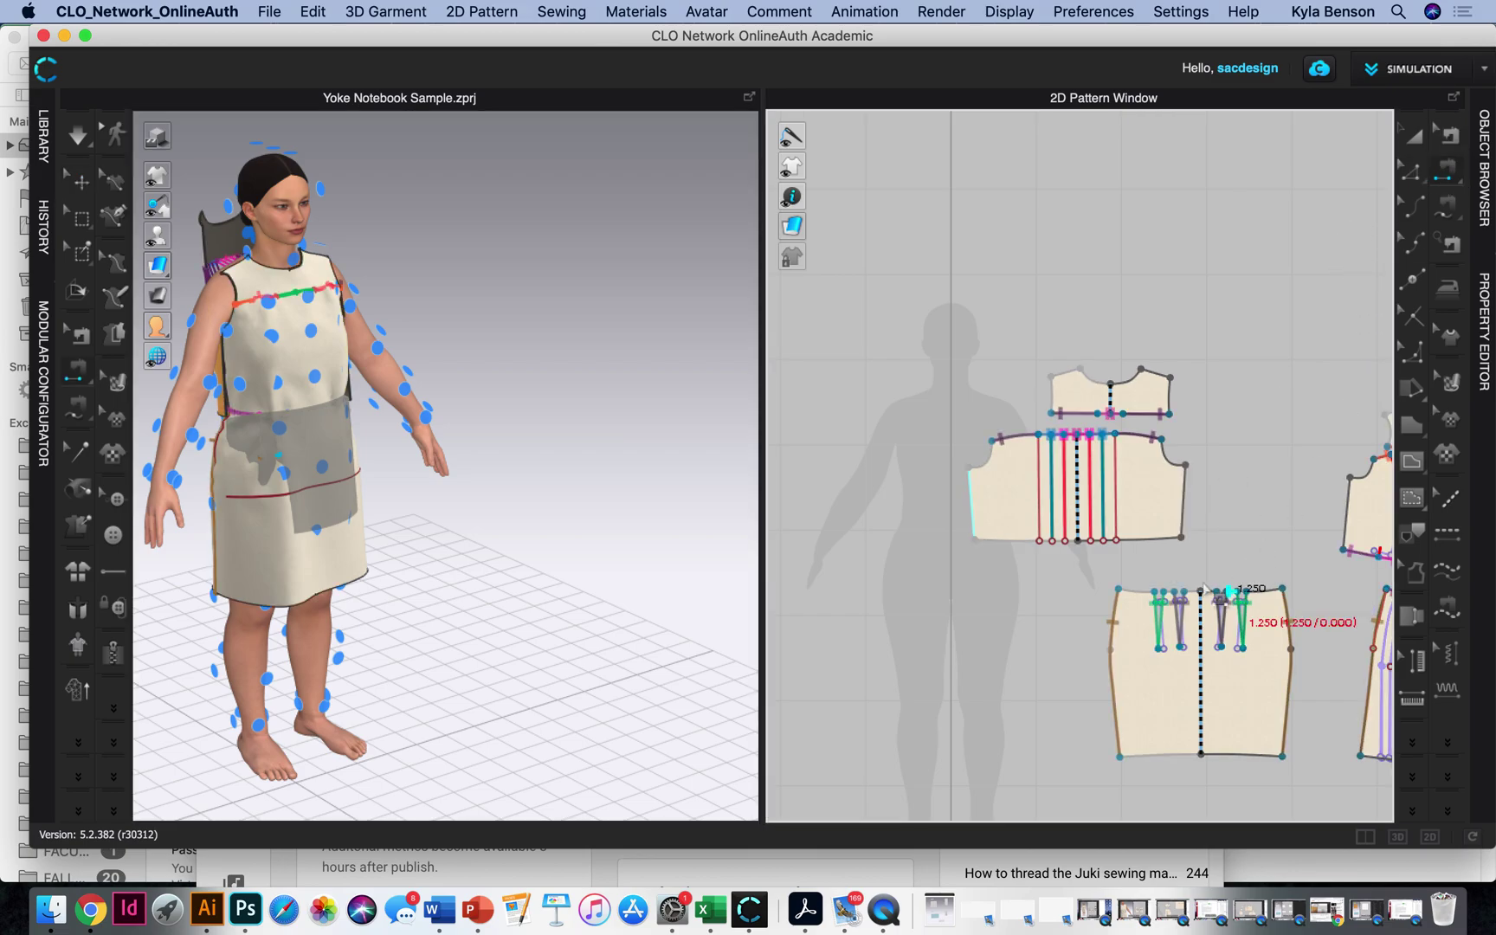
click(1182, 519)
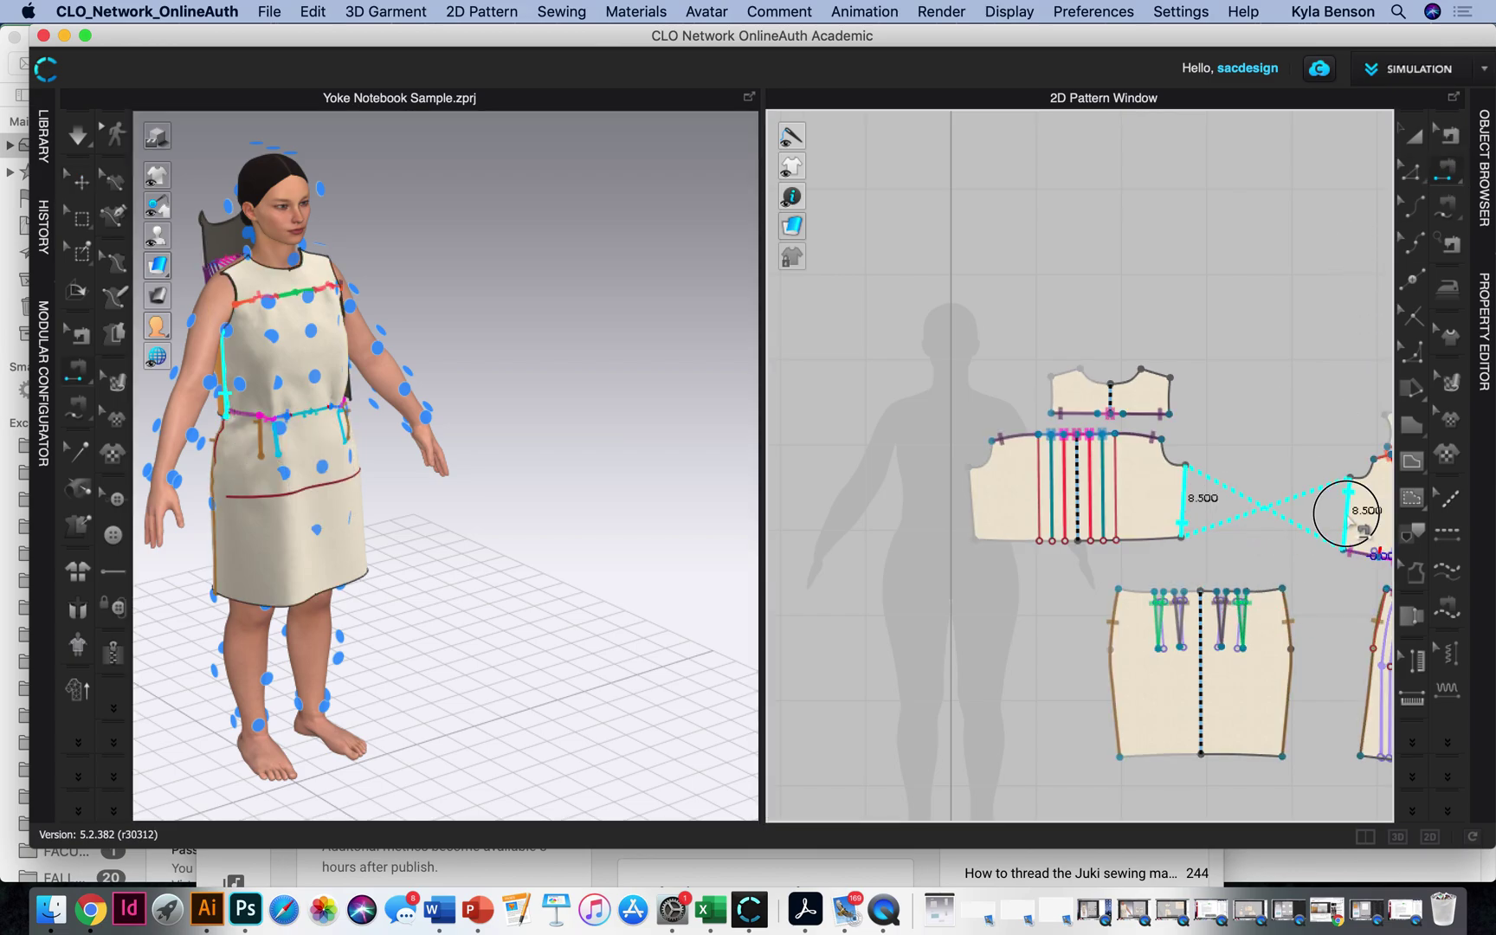
Step: Reverse the crossed side seam sewing between the back bodice and the front bodice
click(1444, 132)
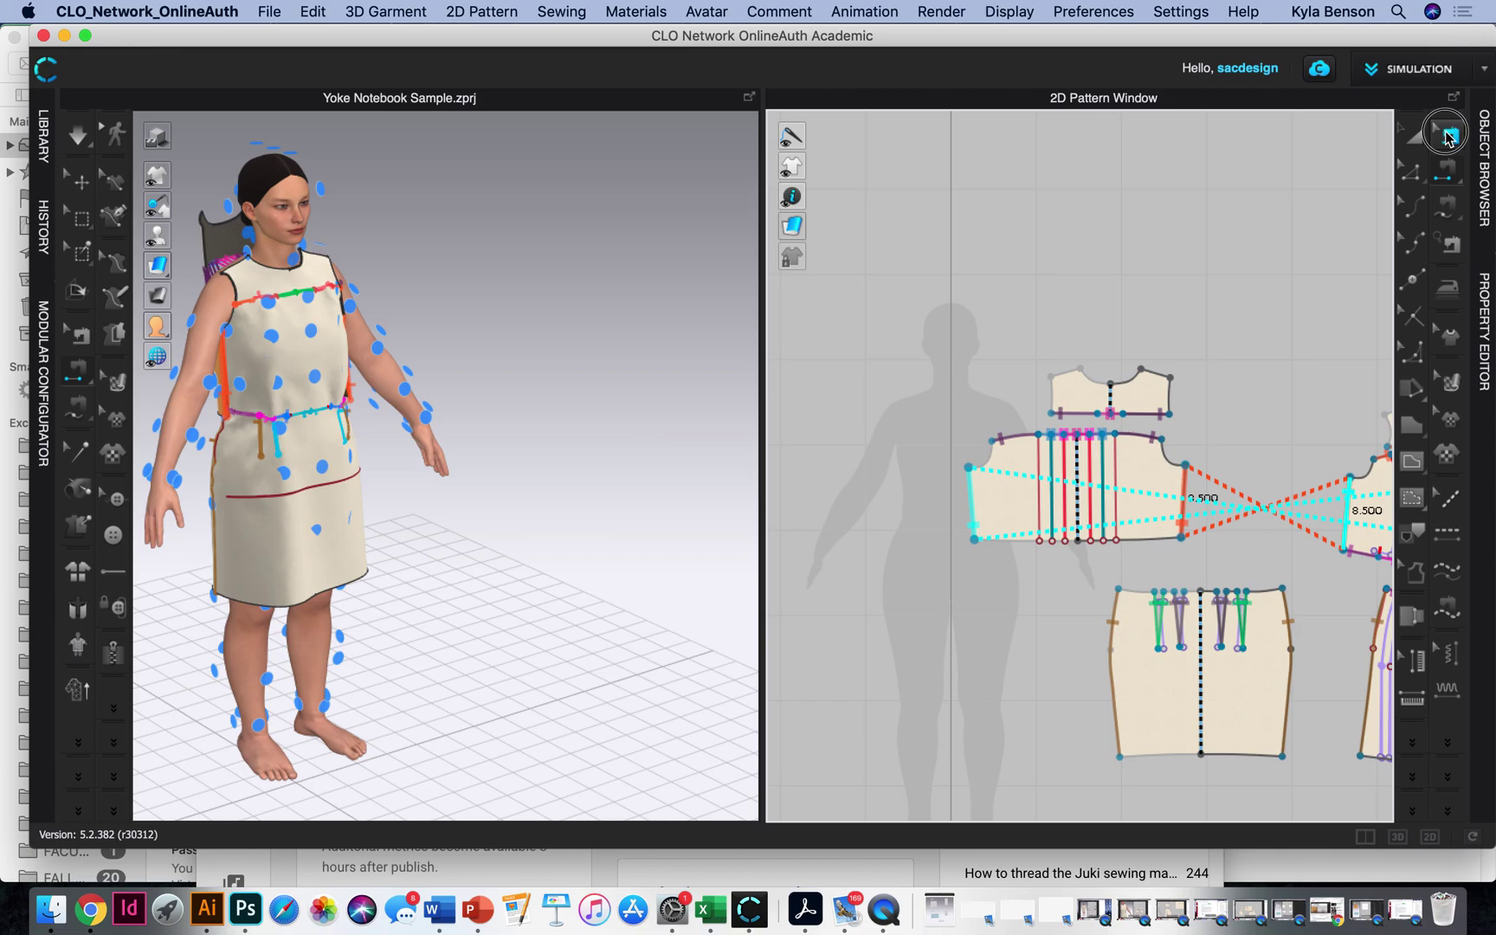
right_click(1340, 545)
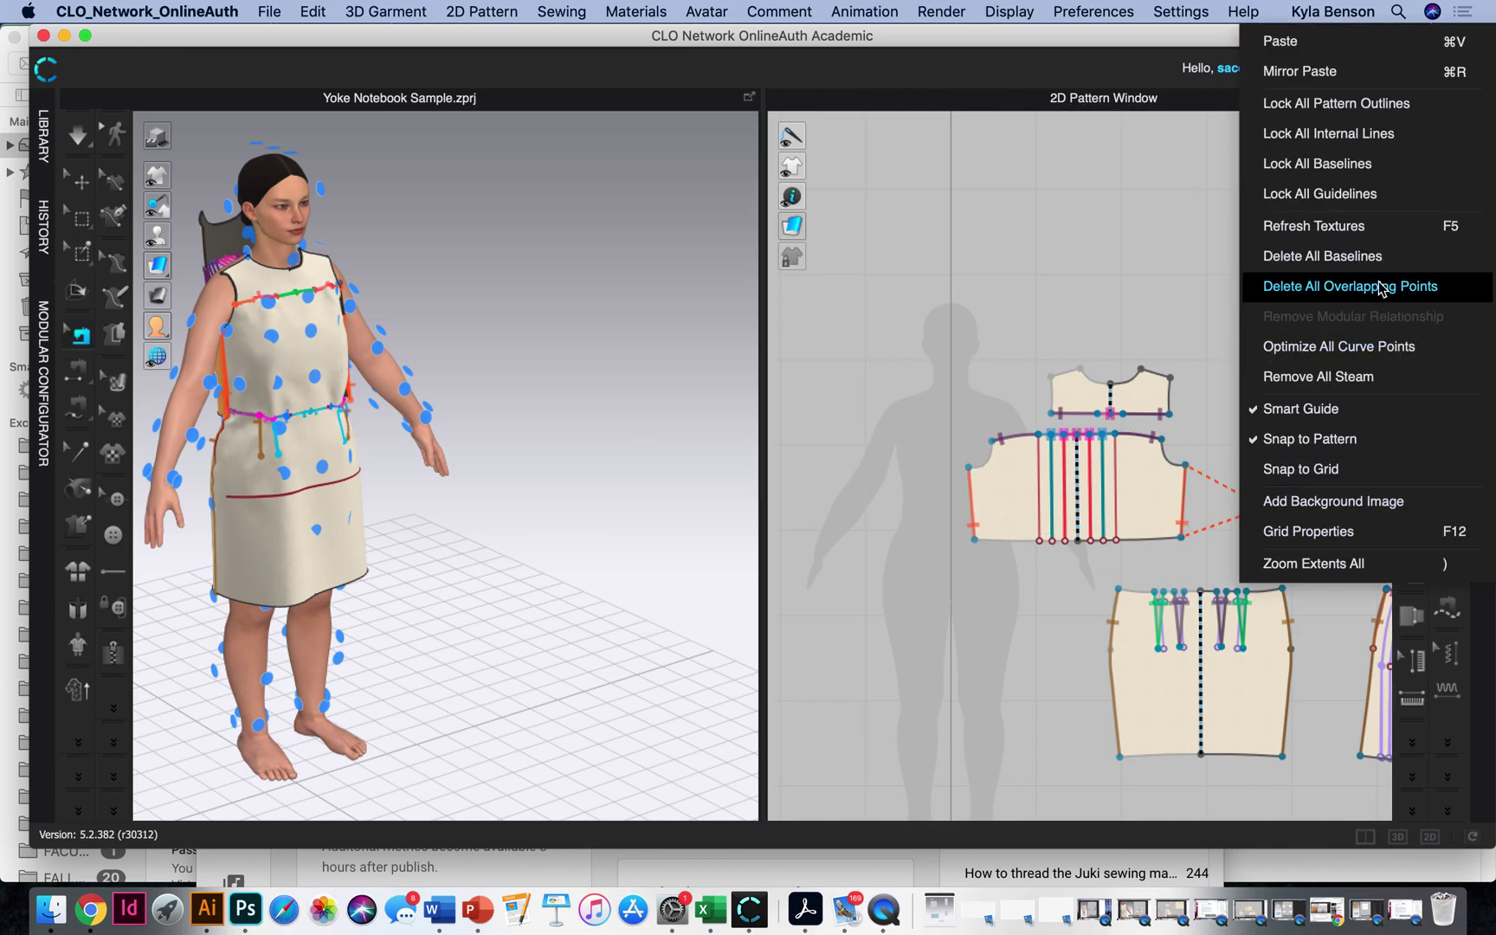
click(1377, 346)
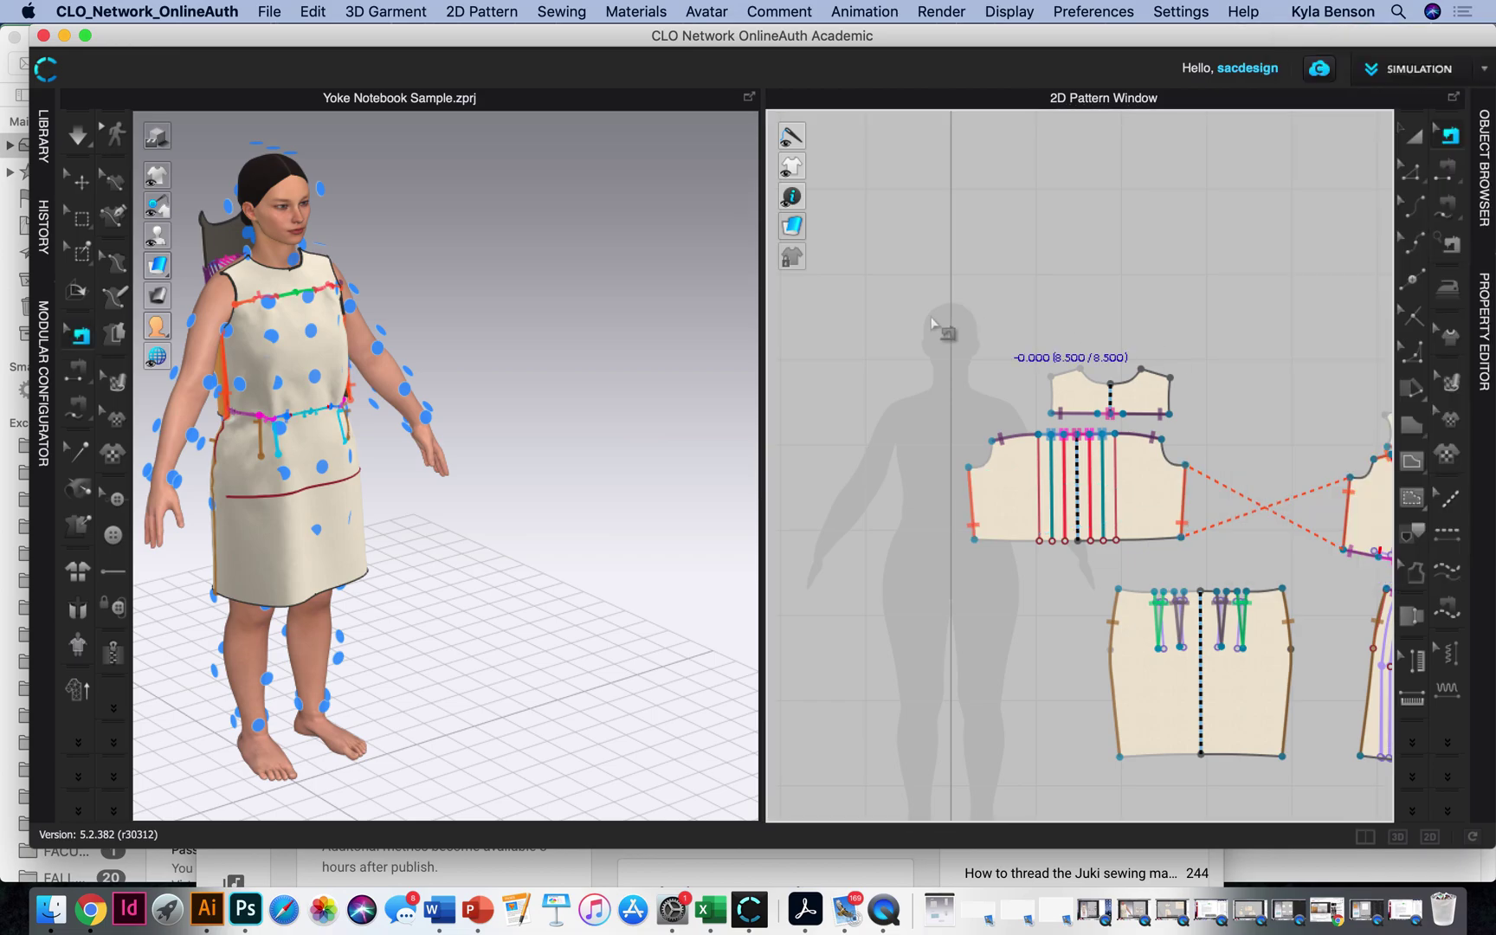
click(1185, 507)
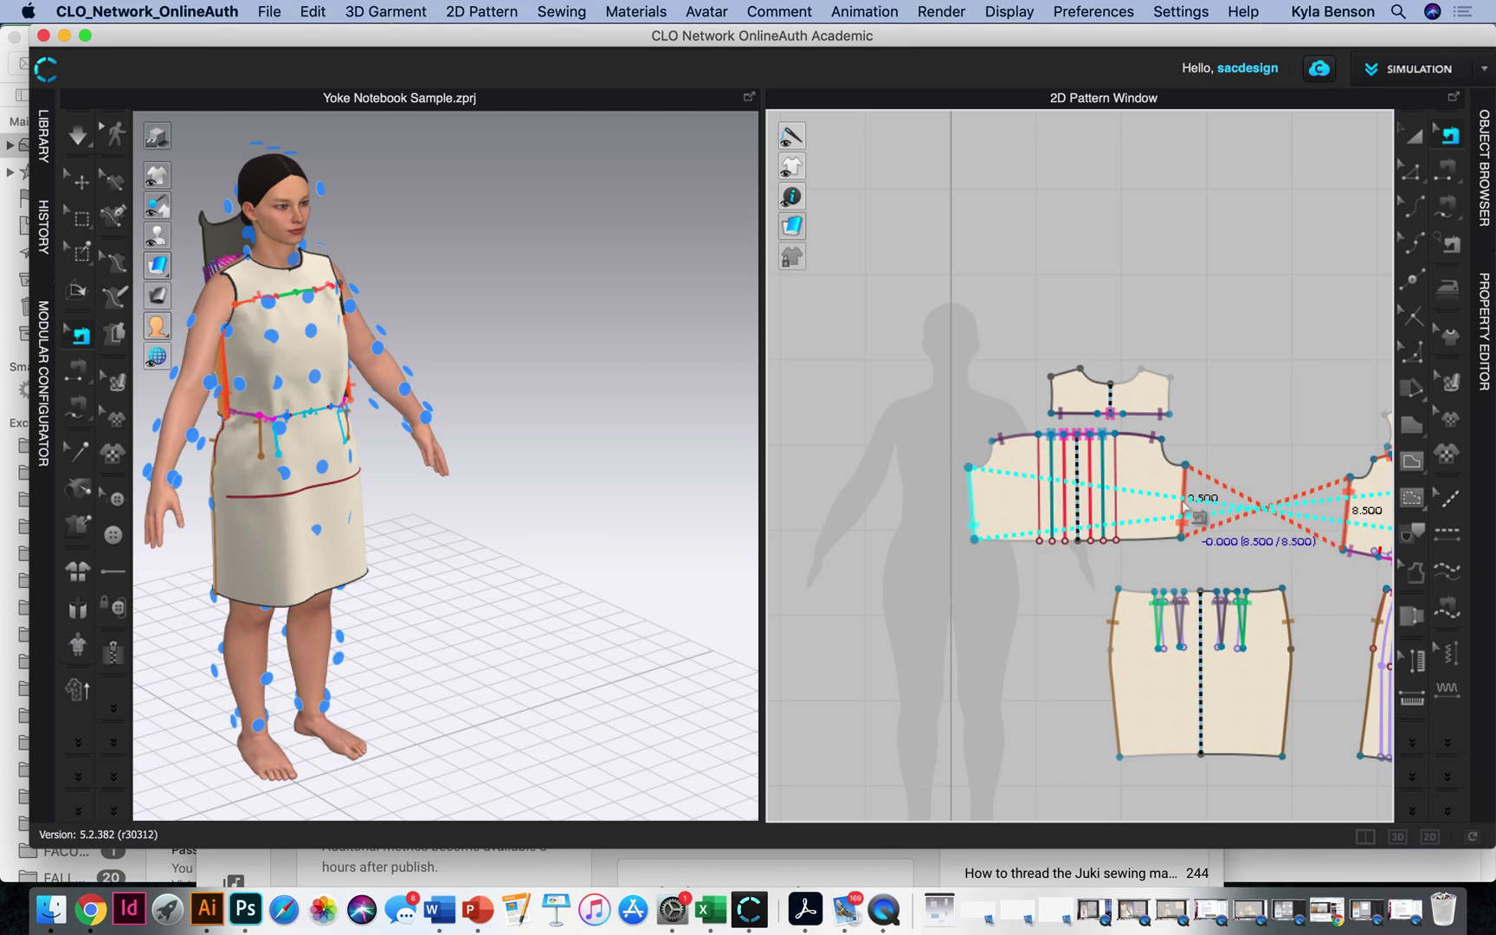
right_click(1184, 506)
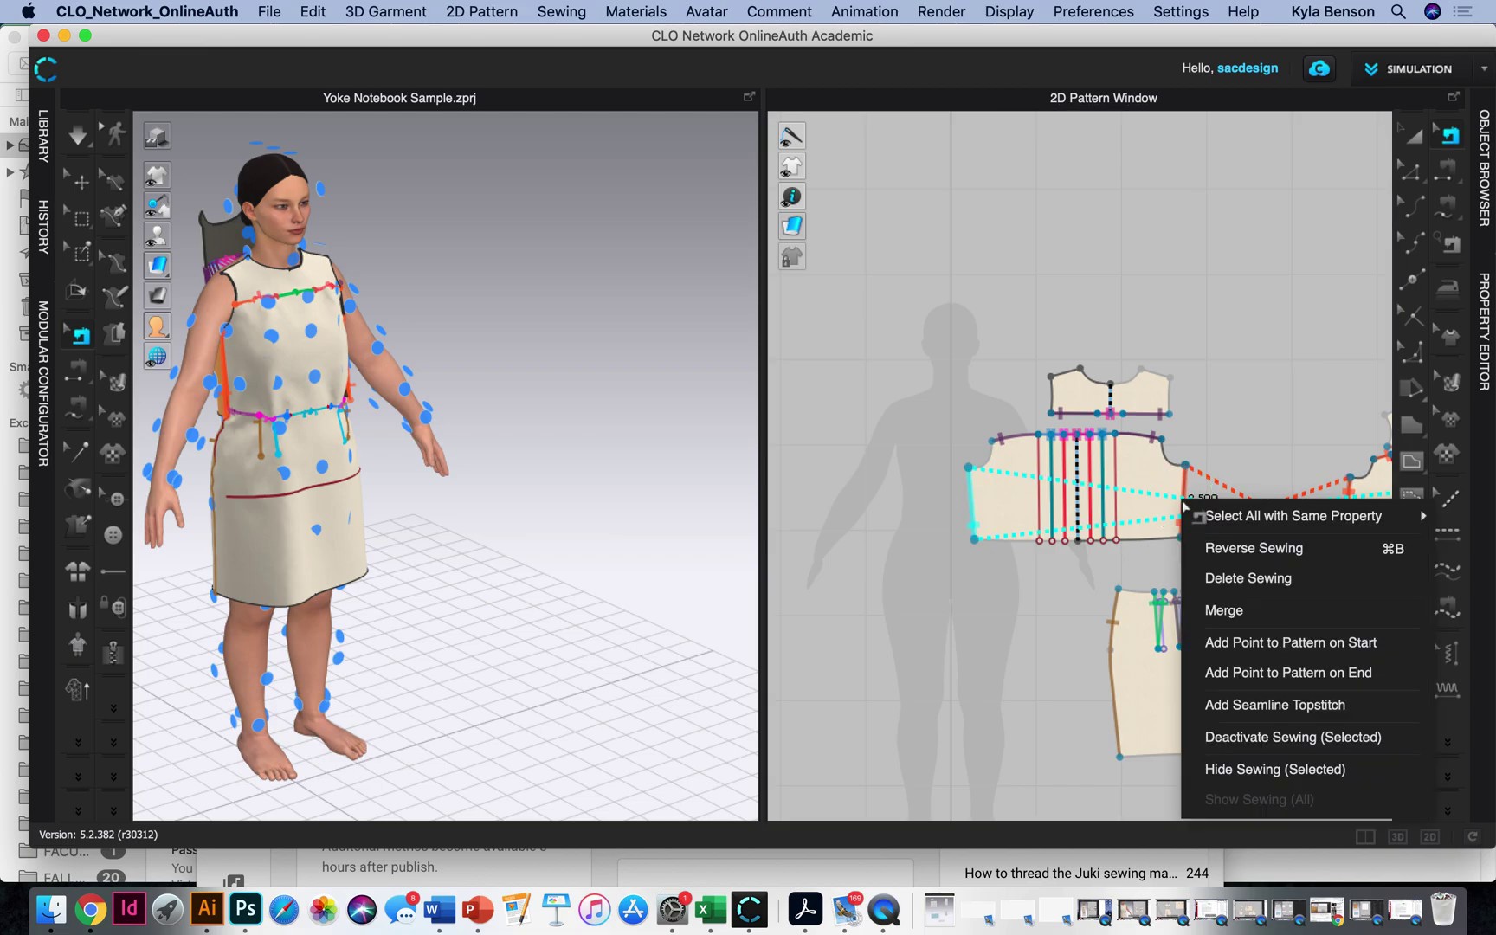
click(1259, 550)
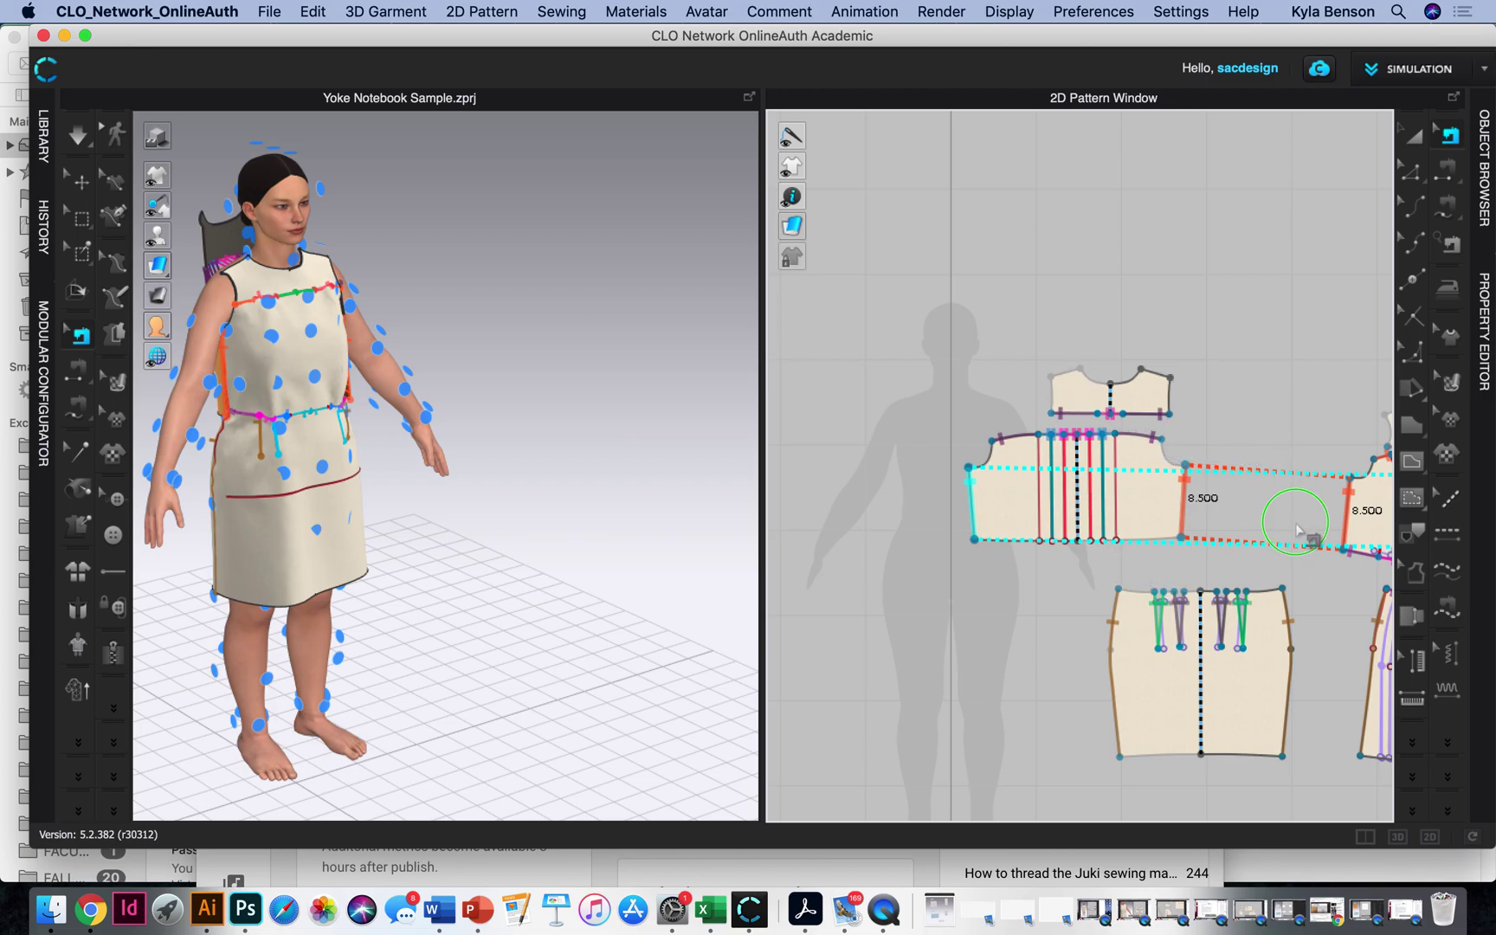
right_click(1068, 587)
click(964, 587)
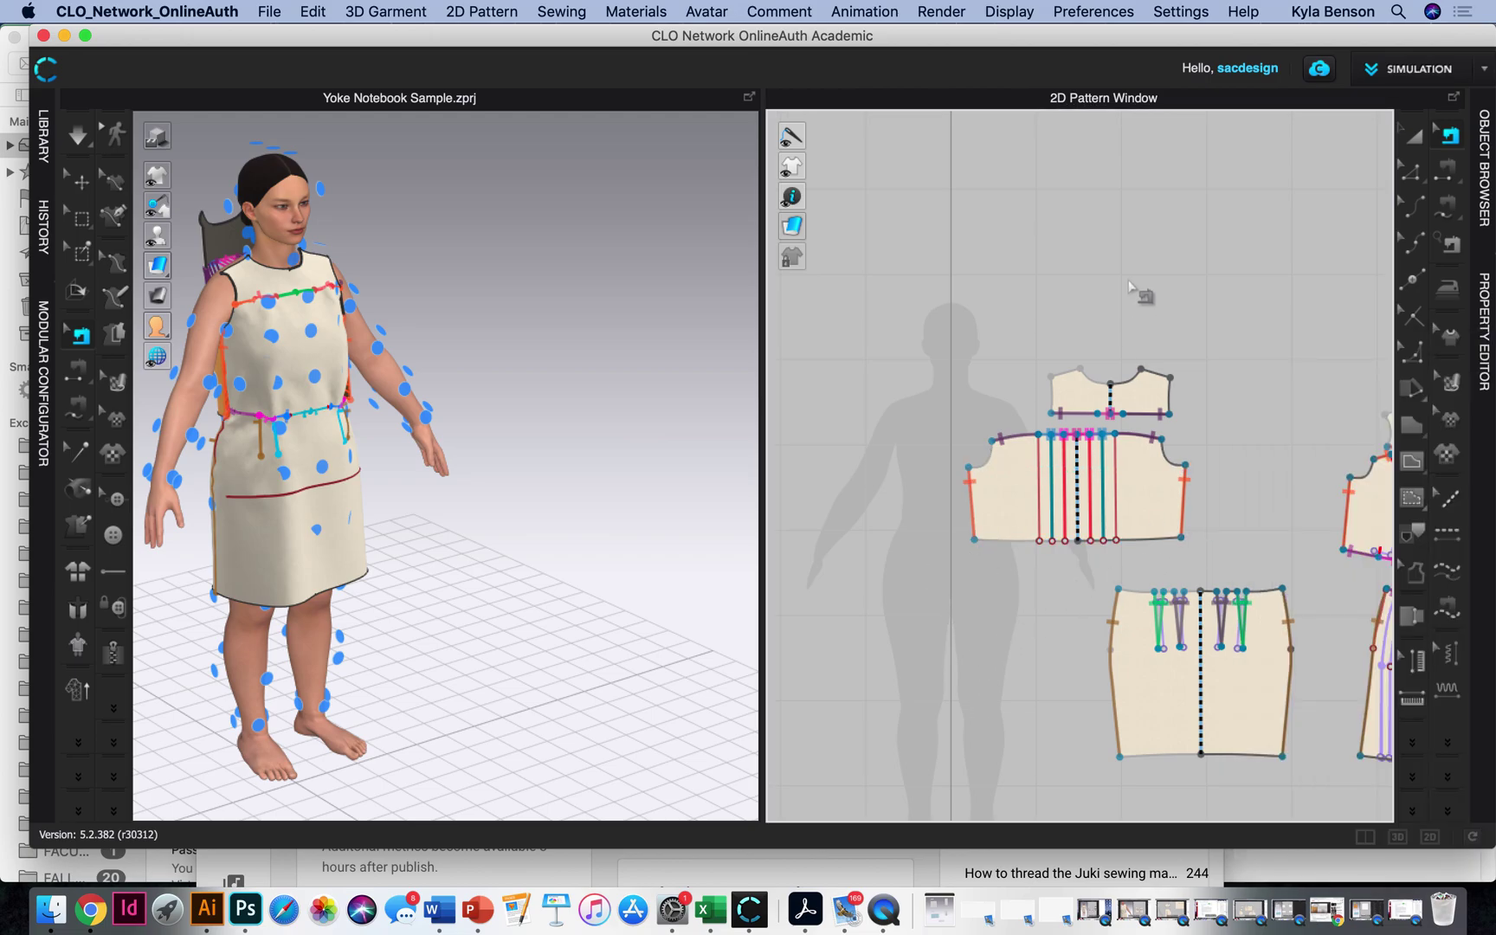
Step: Sew the back yoke's shoulder seam to the matching front yoke shoulder with Segment Sewing
right_drag(1213, 378, 1018, 368)
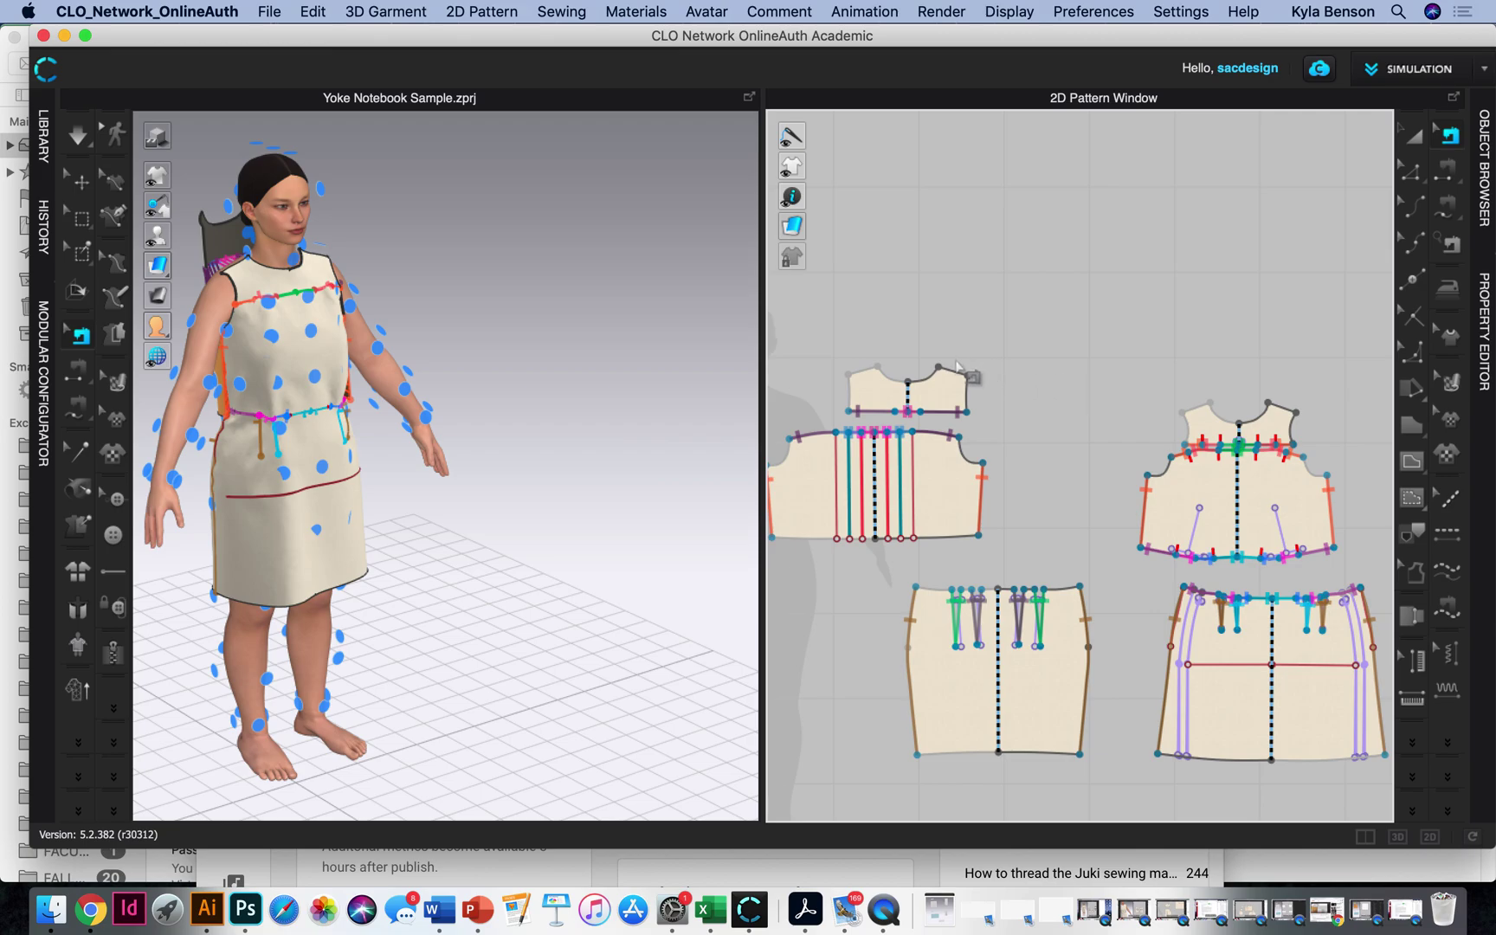
click(1444, 171)
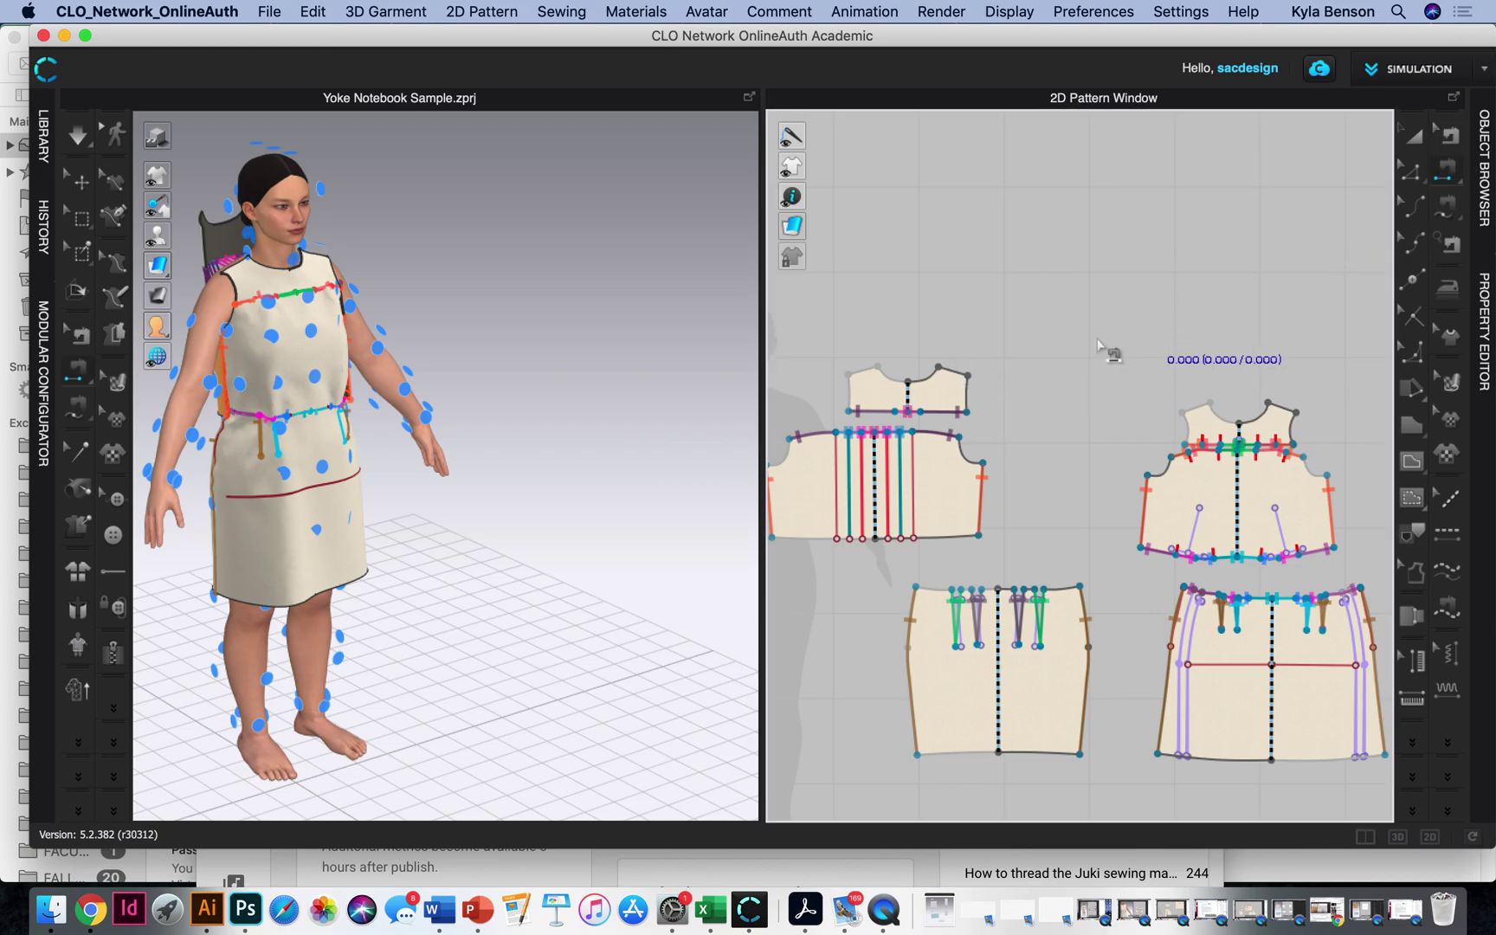
click(949, 378)
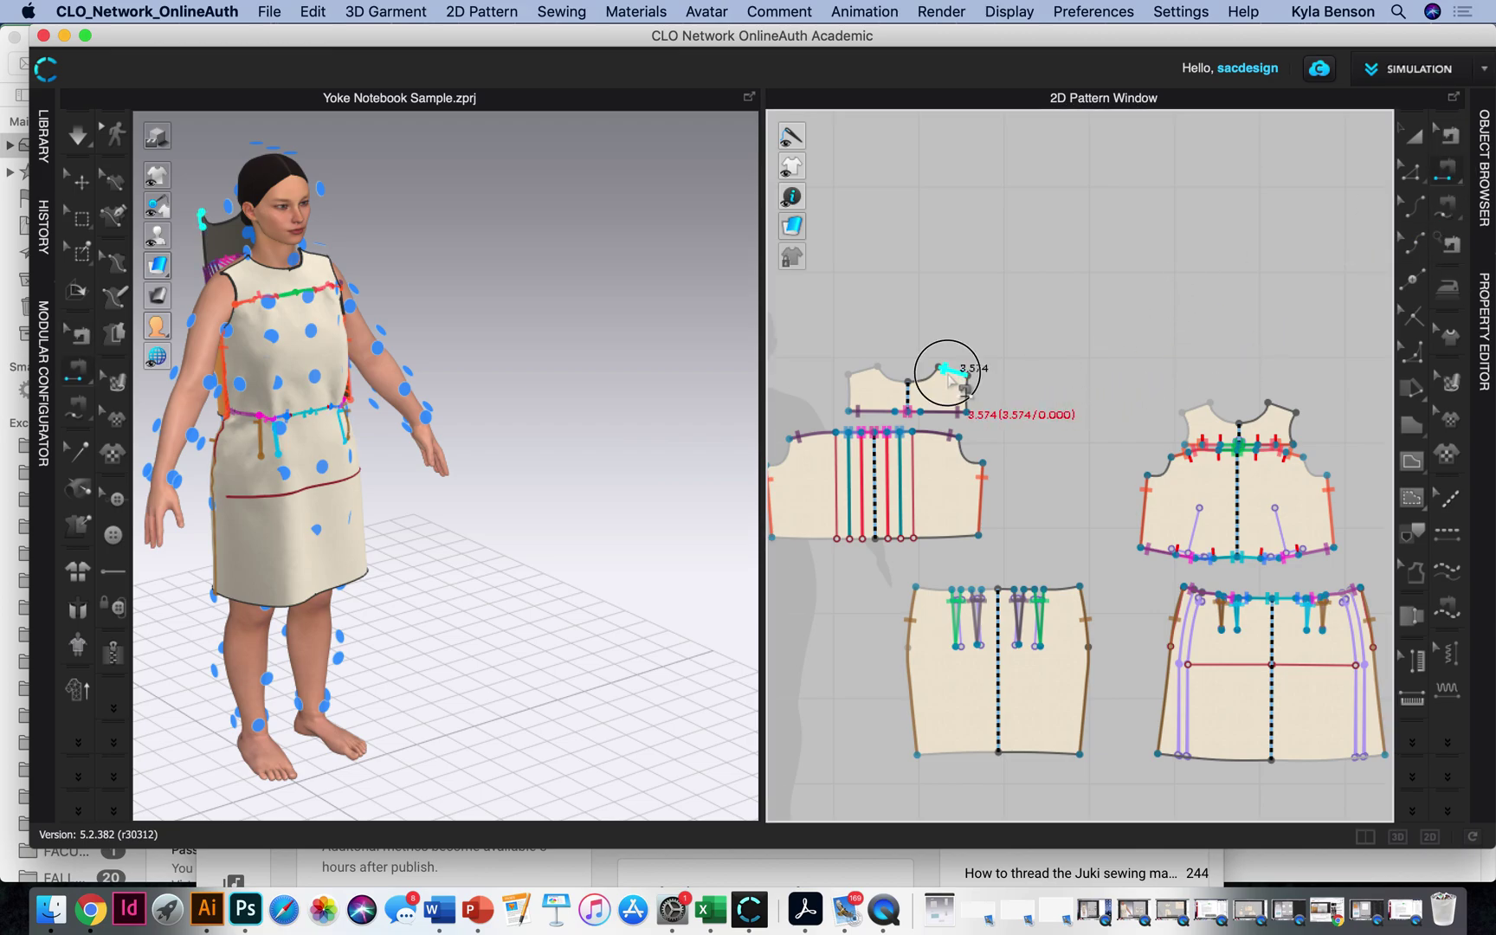
click(1203, 404)
click(1208, 407)
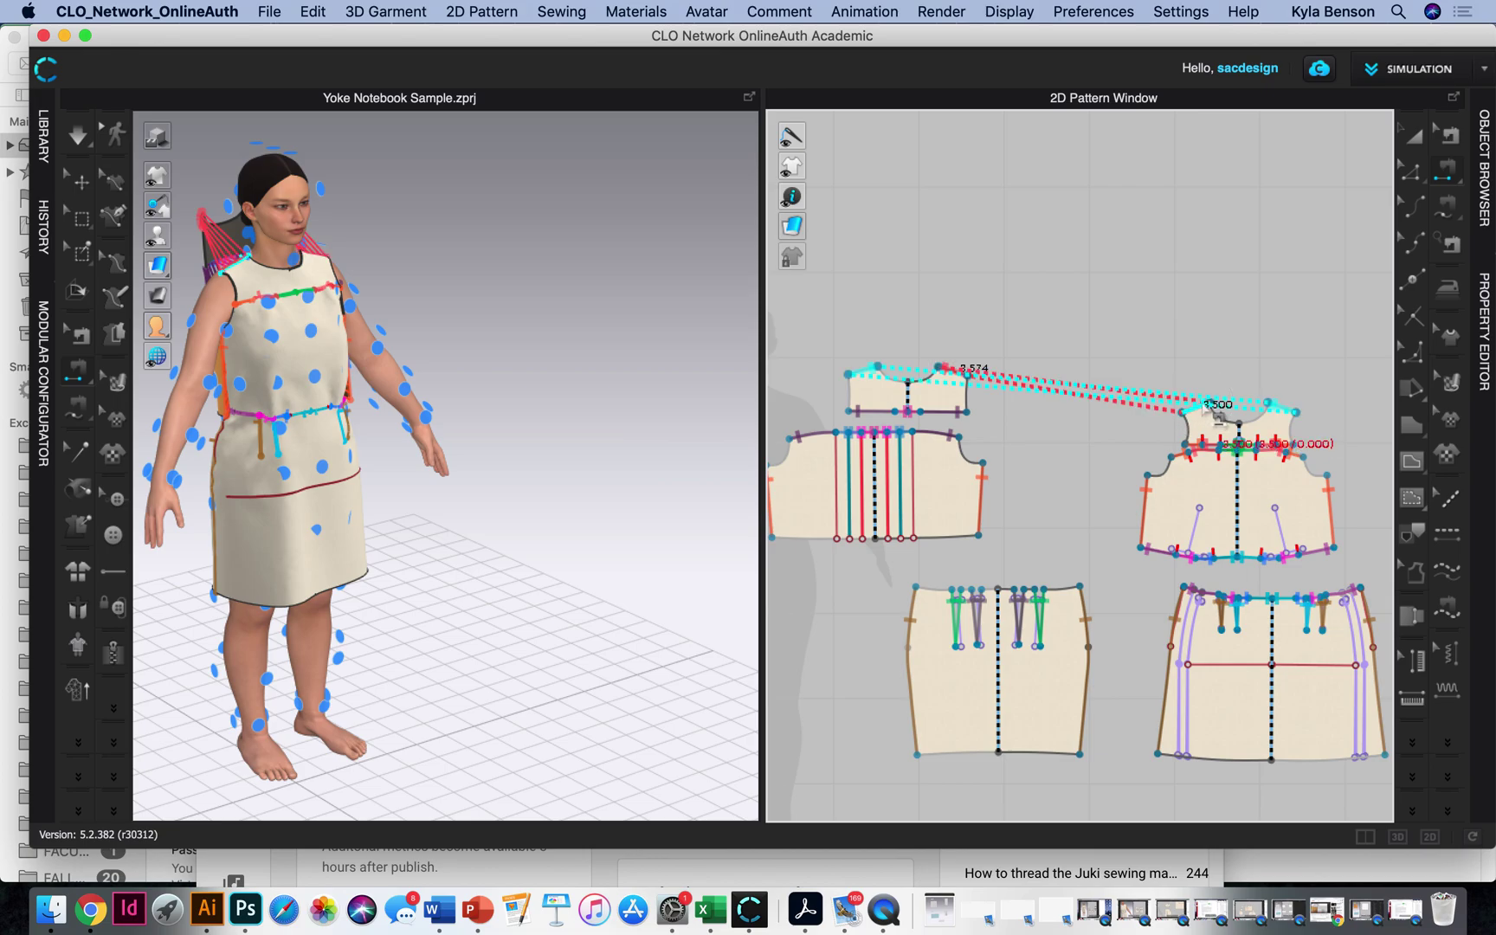
Step: Try to sew the back skirt's waist segment beside centre back to the back bodice's lower edge with Segment Sewing
right_drag(286, 441, 615, 362)
middle_drag(959, 573, 1075, 568)
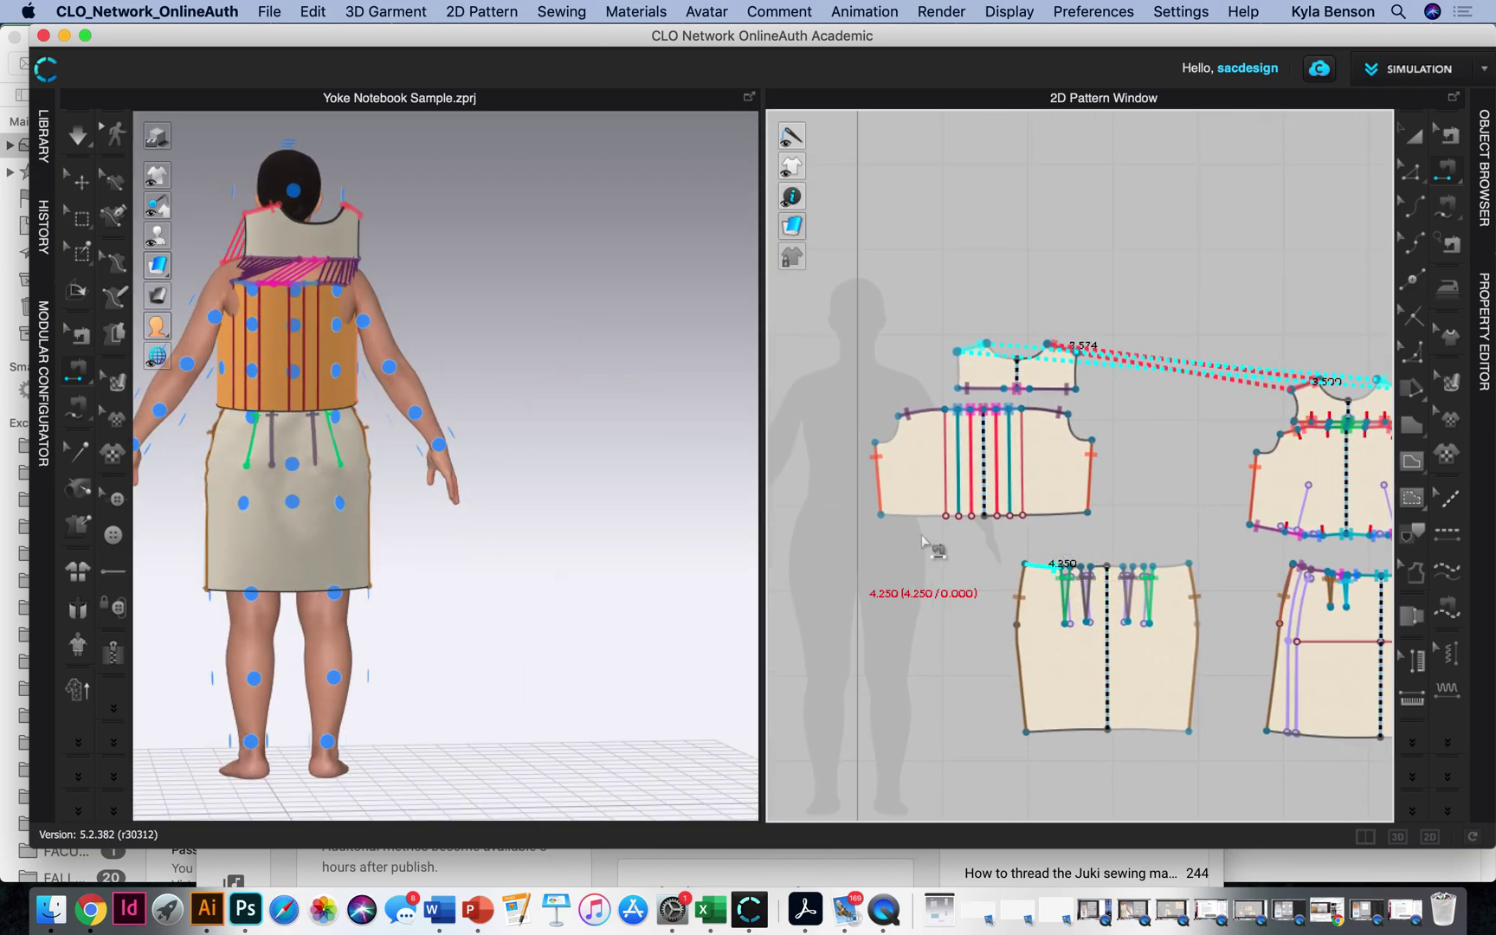
scroll(1036, 543, up, 3)
scroll(1036, 544, up, 2)
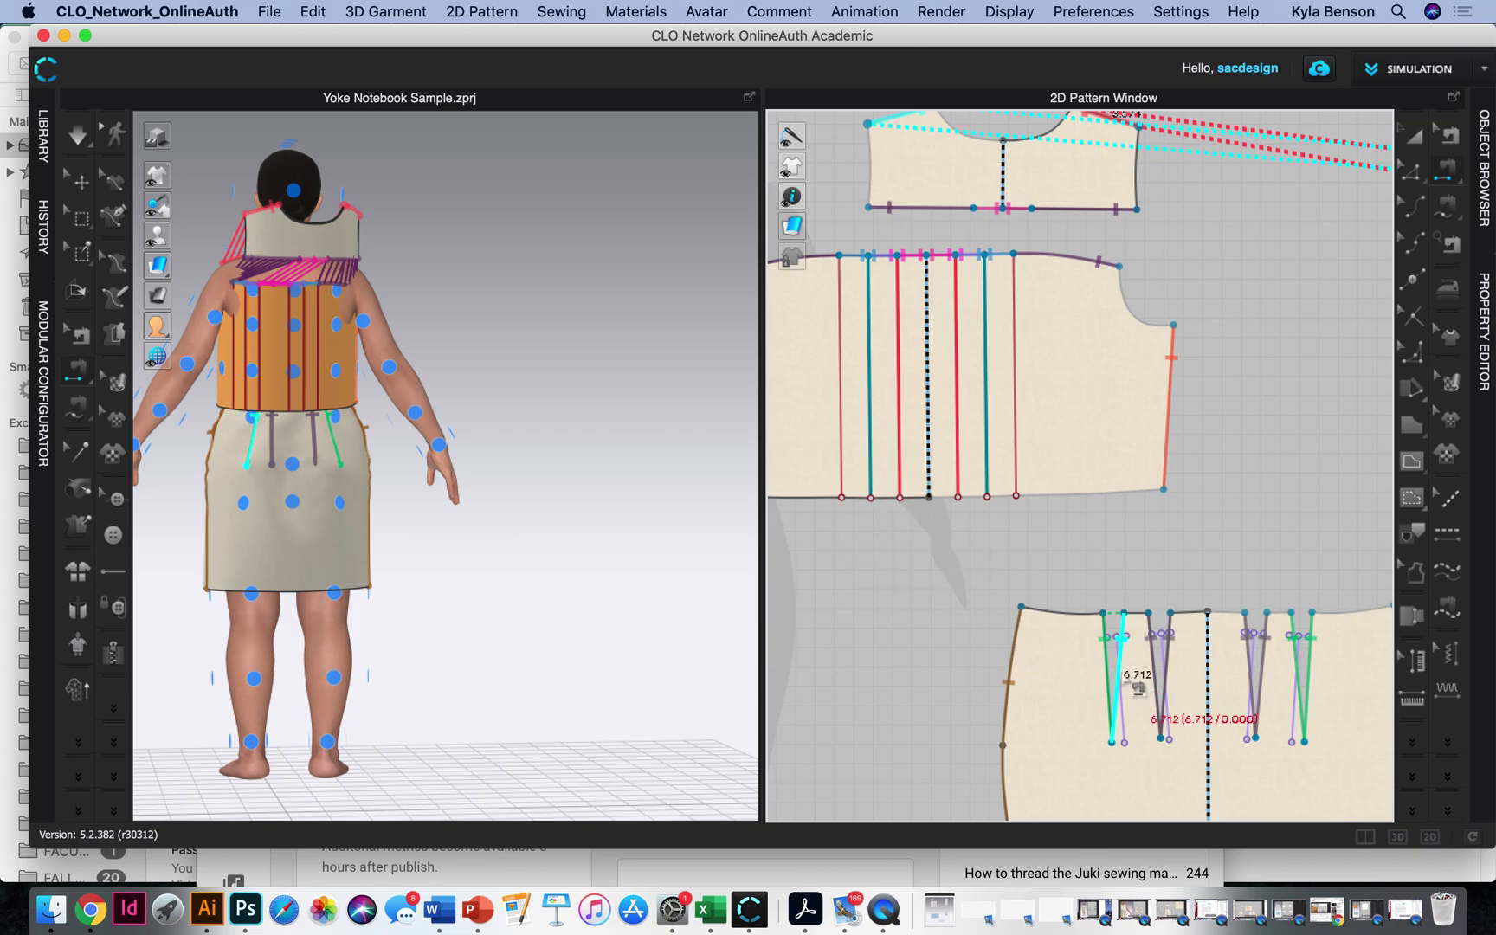
middle_drag(890, 543, 919, 497)
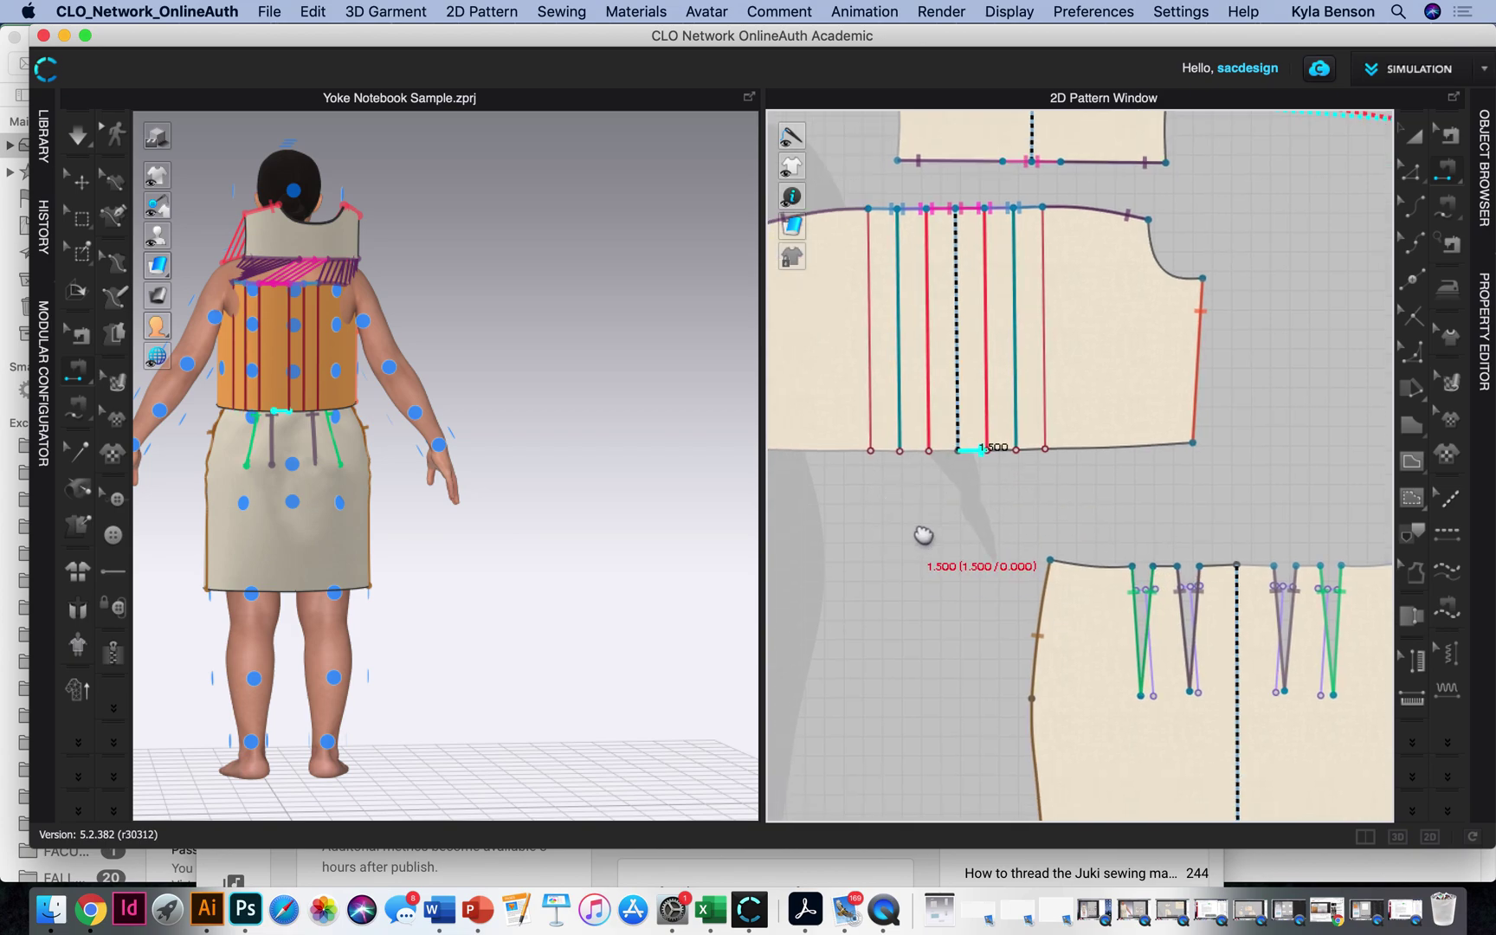
right_drag(1235, 524, 1269, 521)
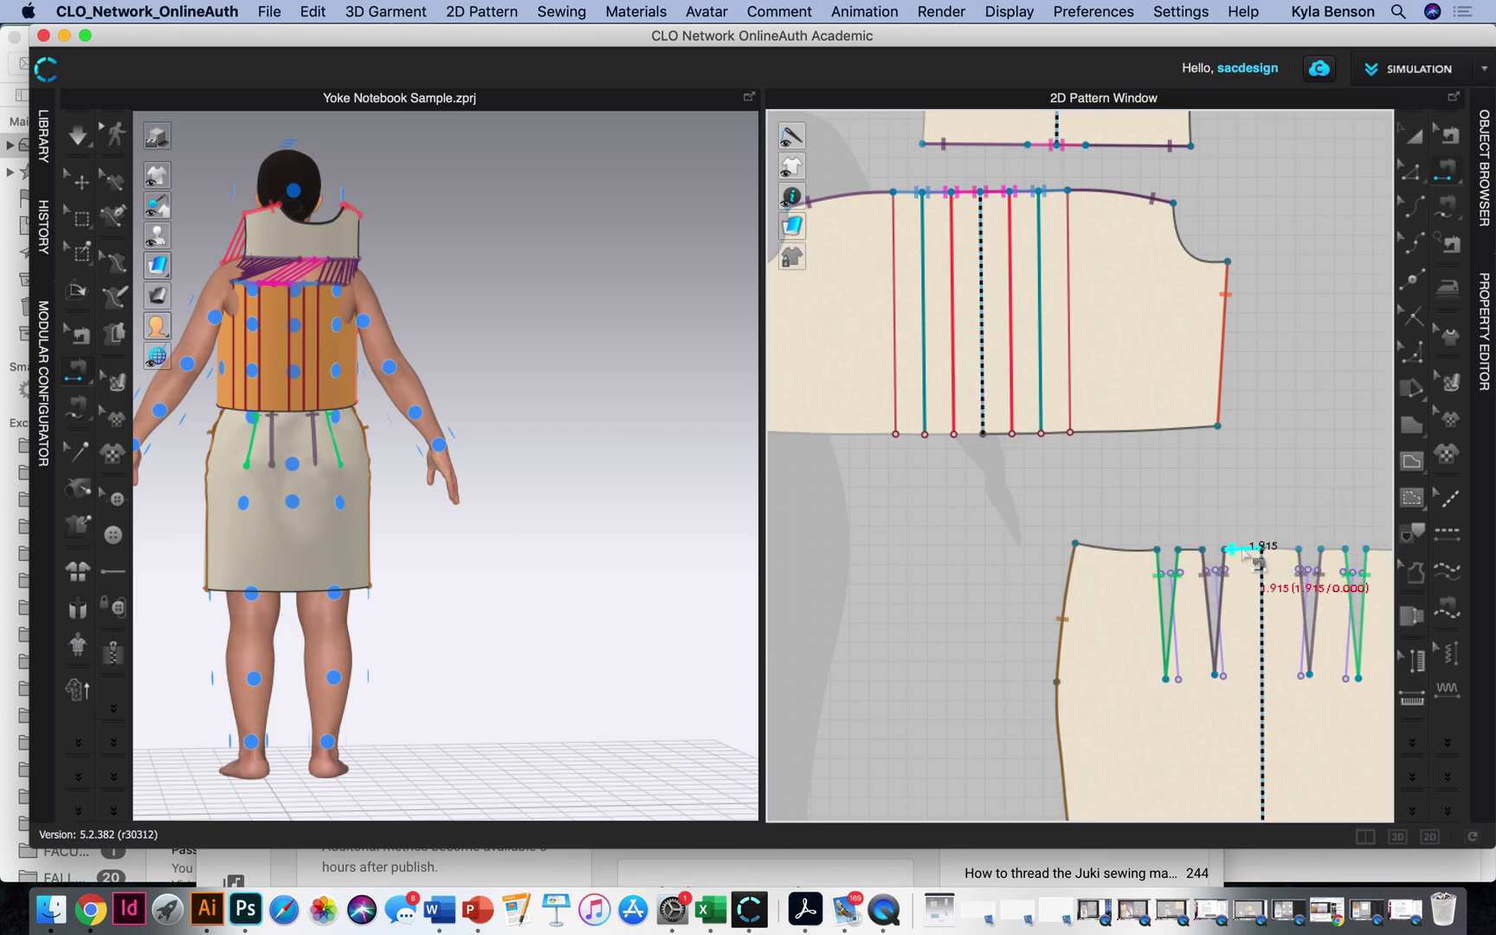
click(1254, 558)
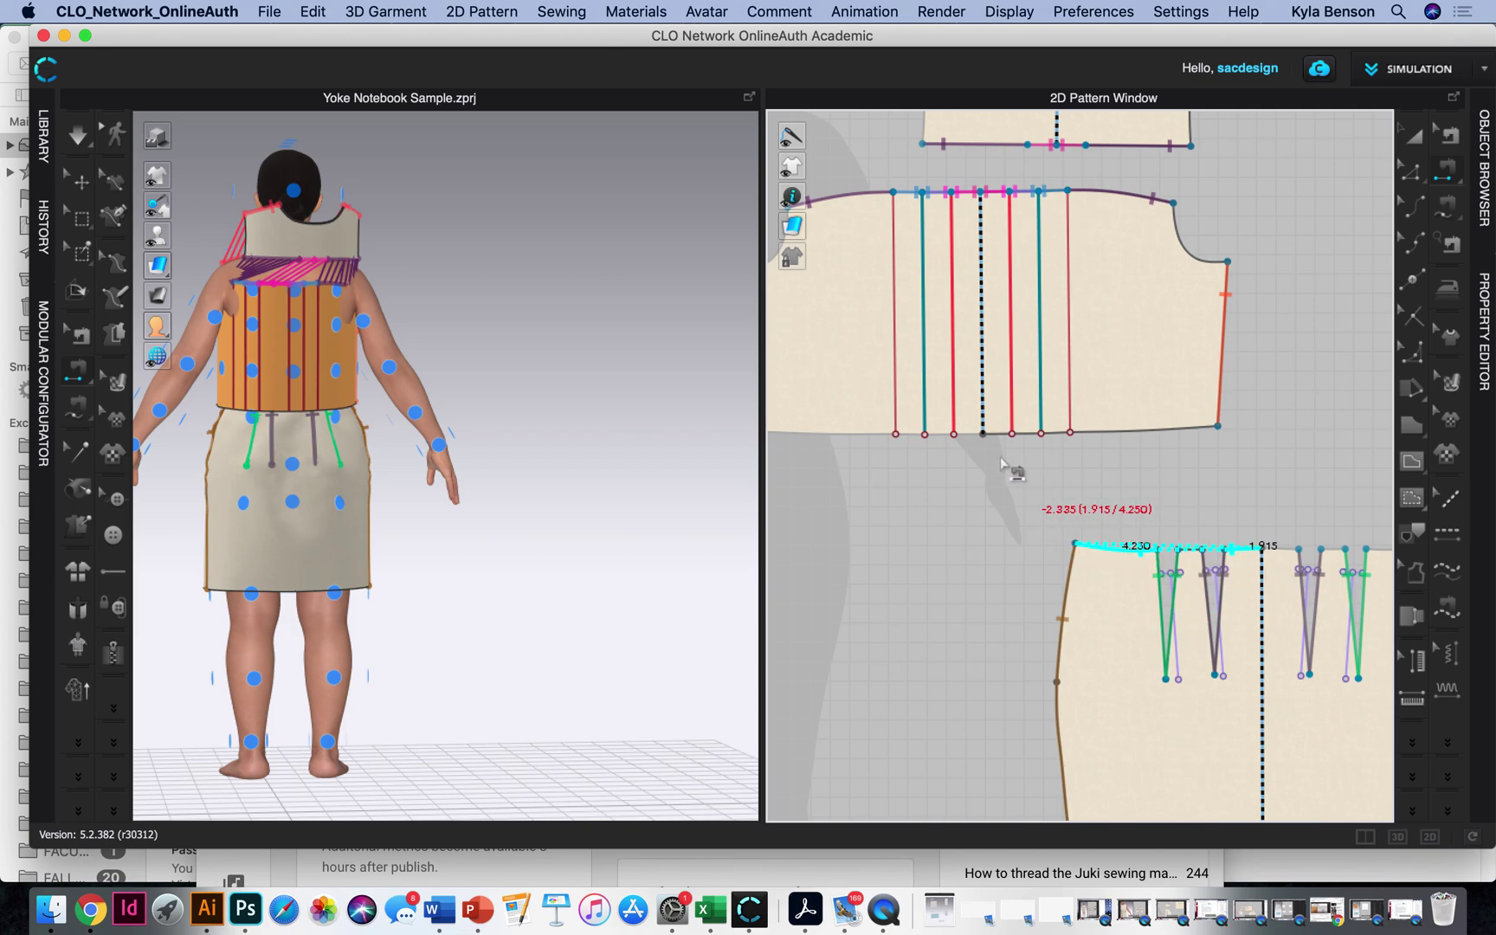
click(962, 434)
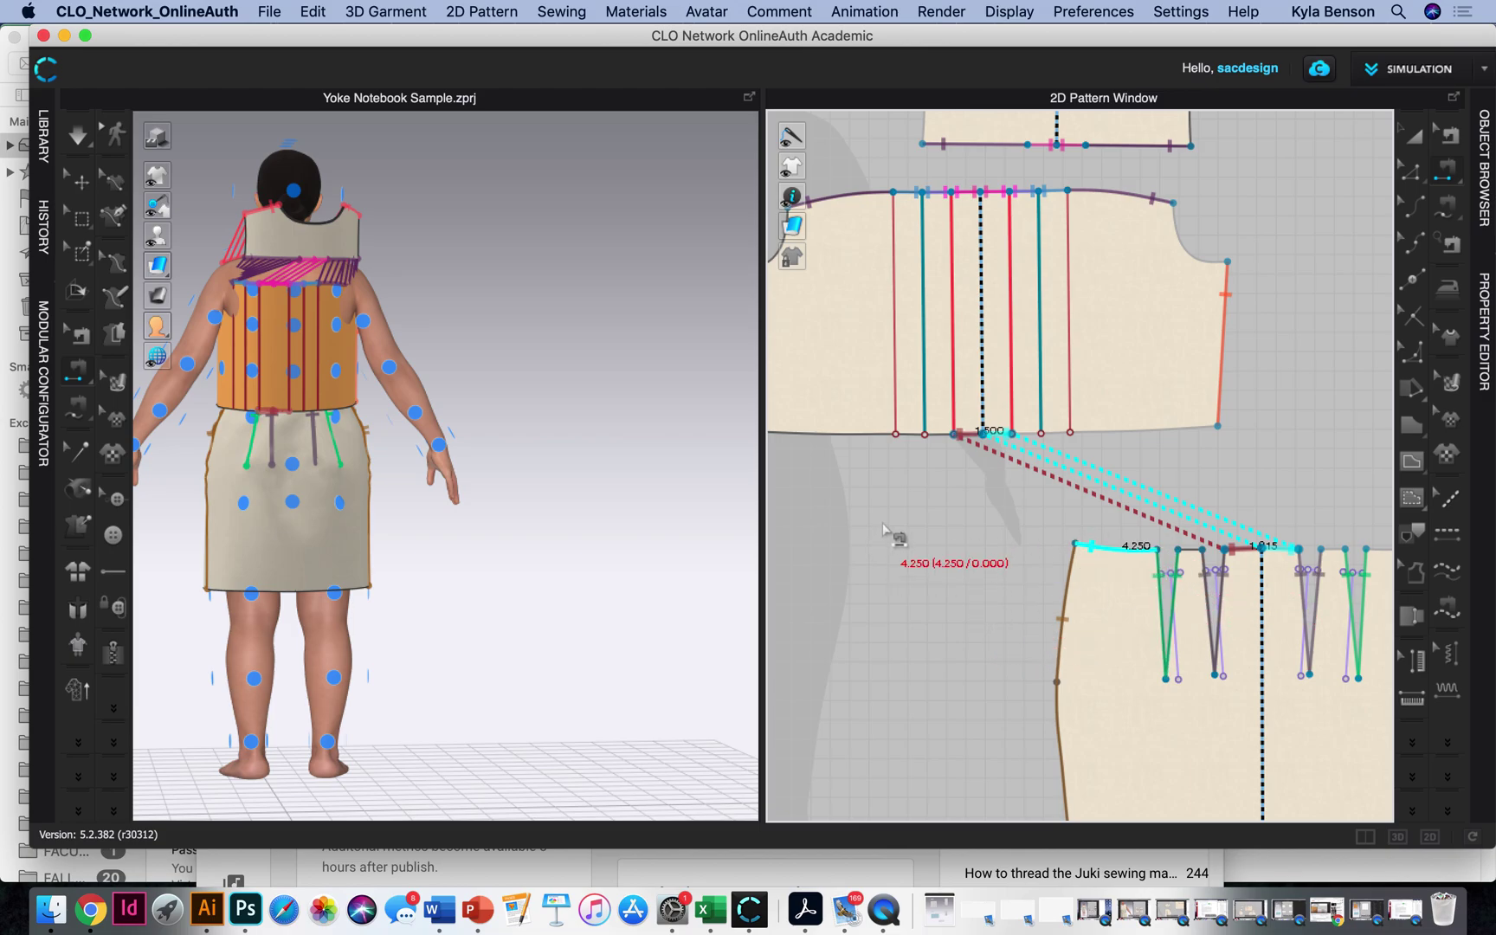
right_drag(882, 522, 965, 554)
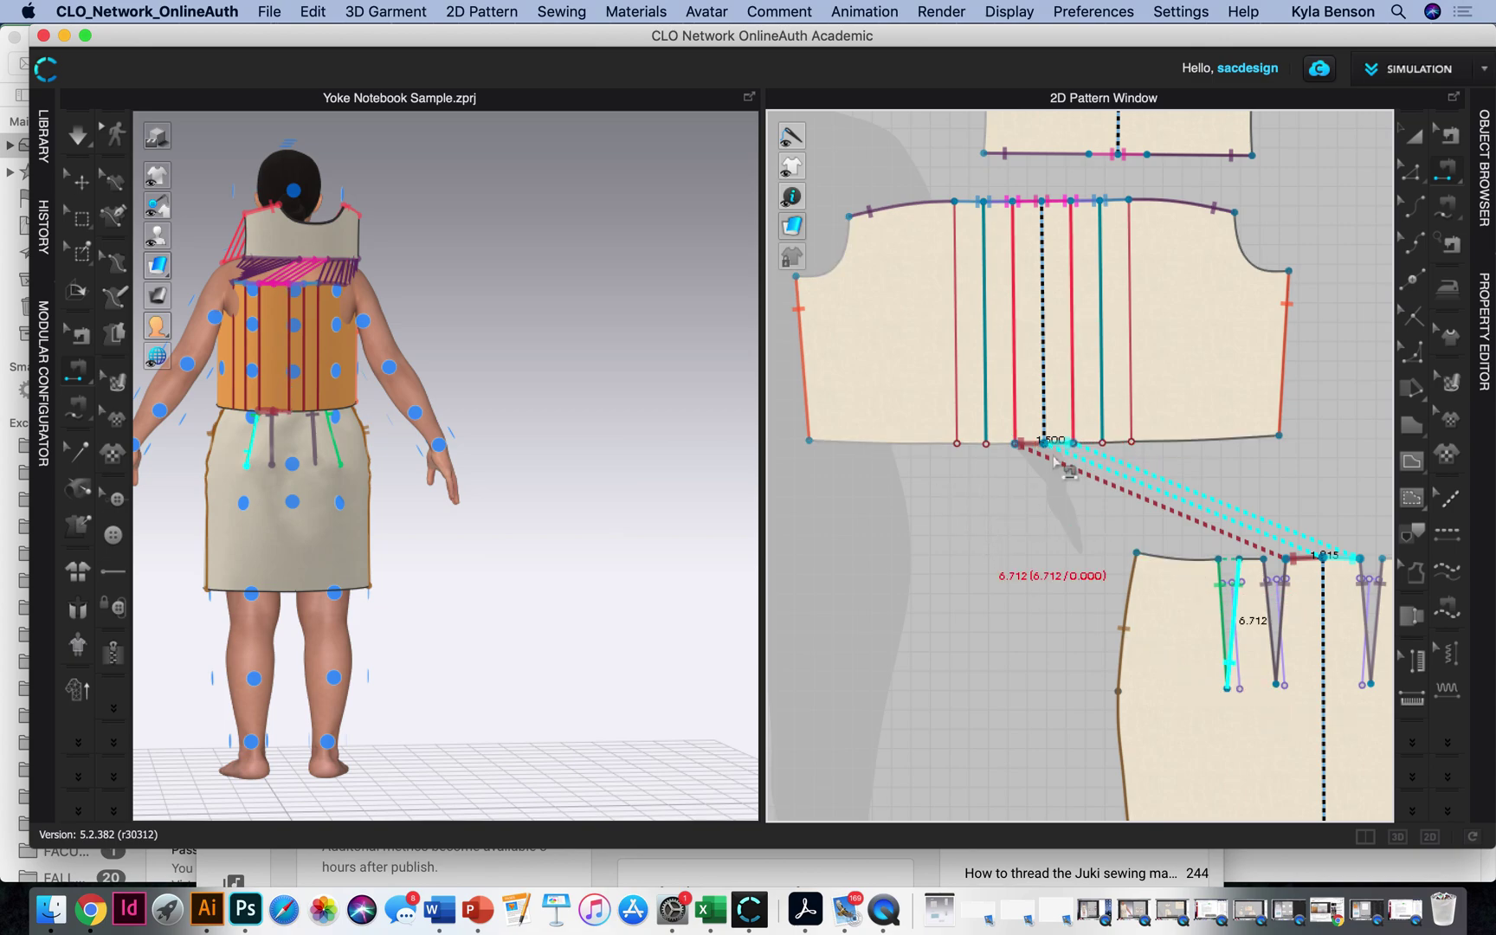
click(1454, 208)
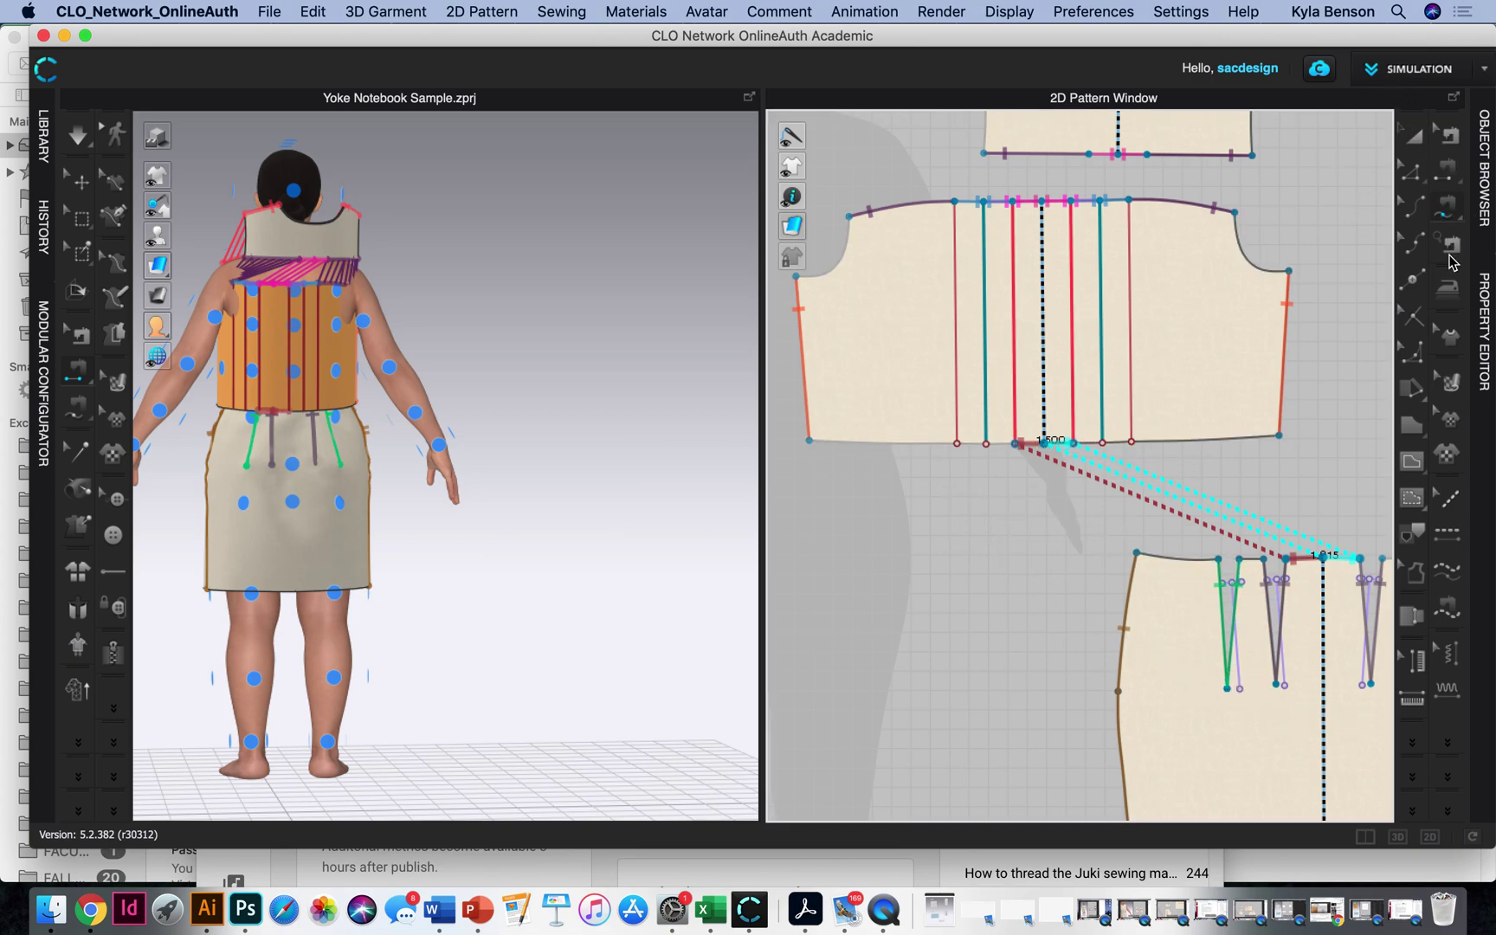
click(808, 441)
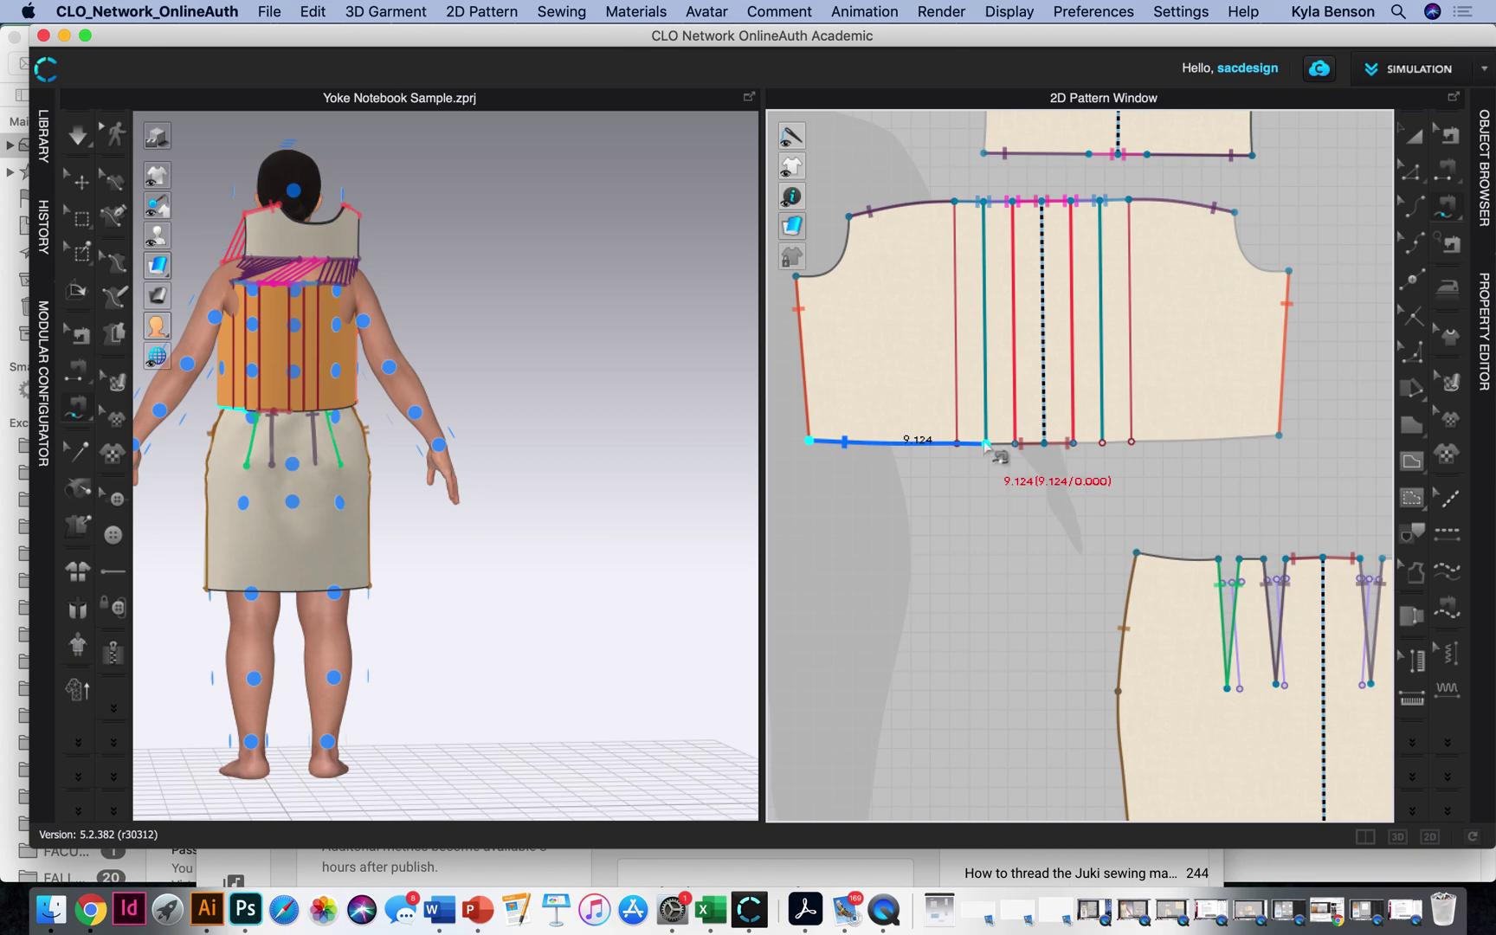
click(979, 444)
click(986, 444)
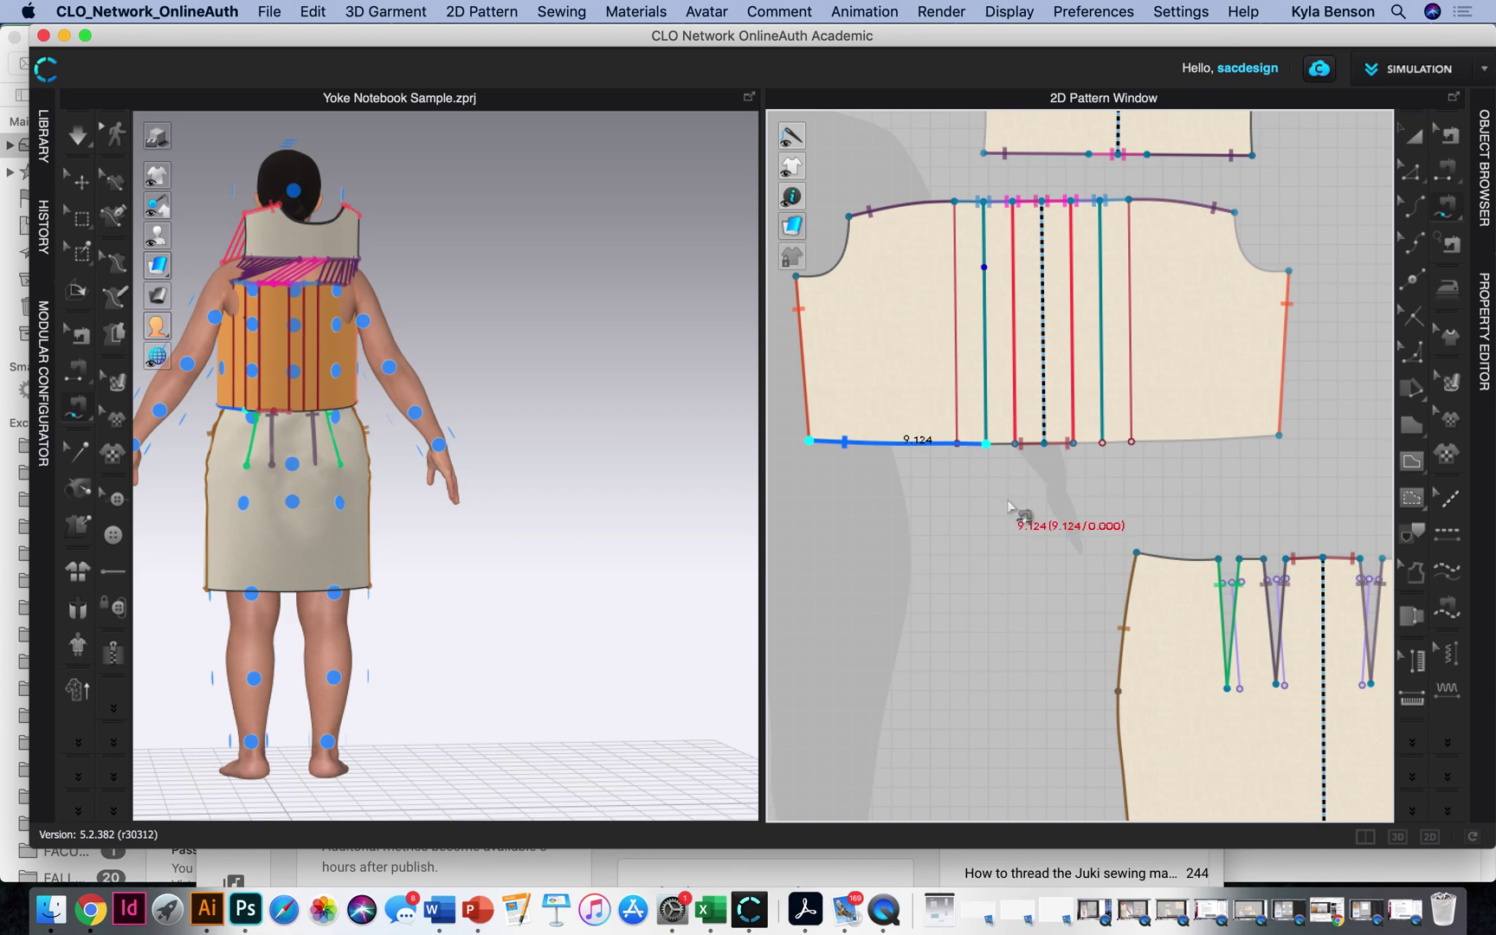
click(1137, 554)
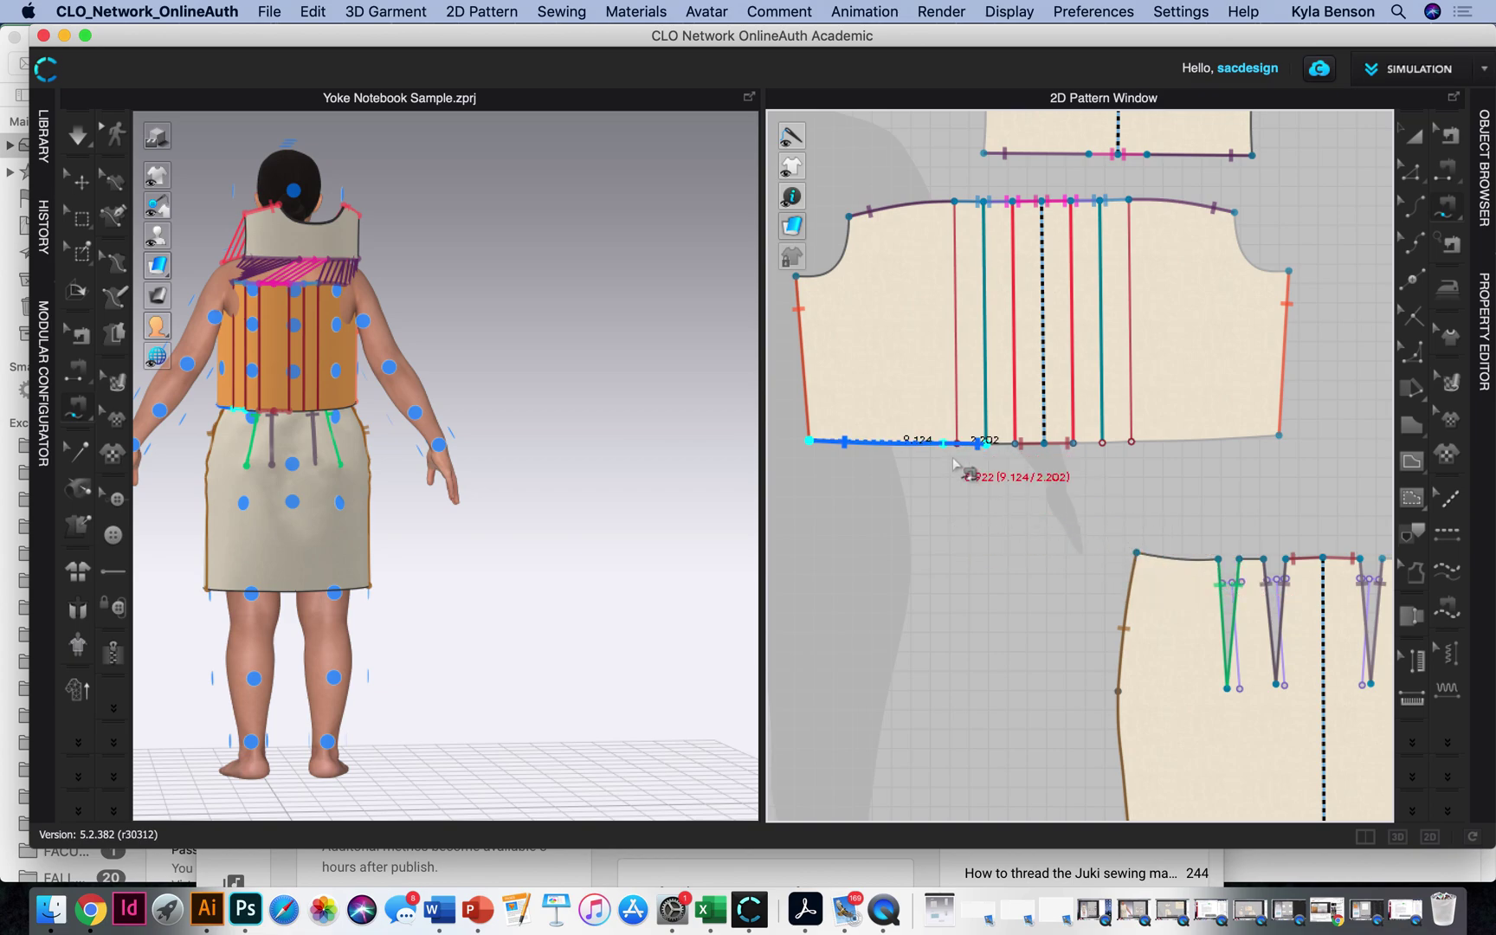
click(1138, 552)
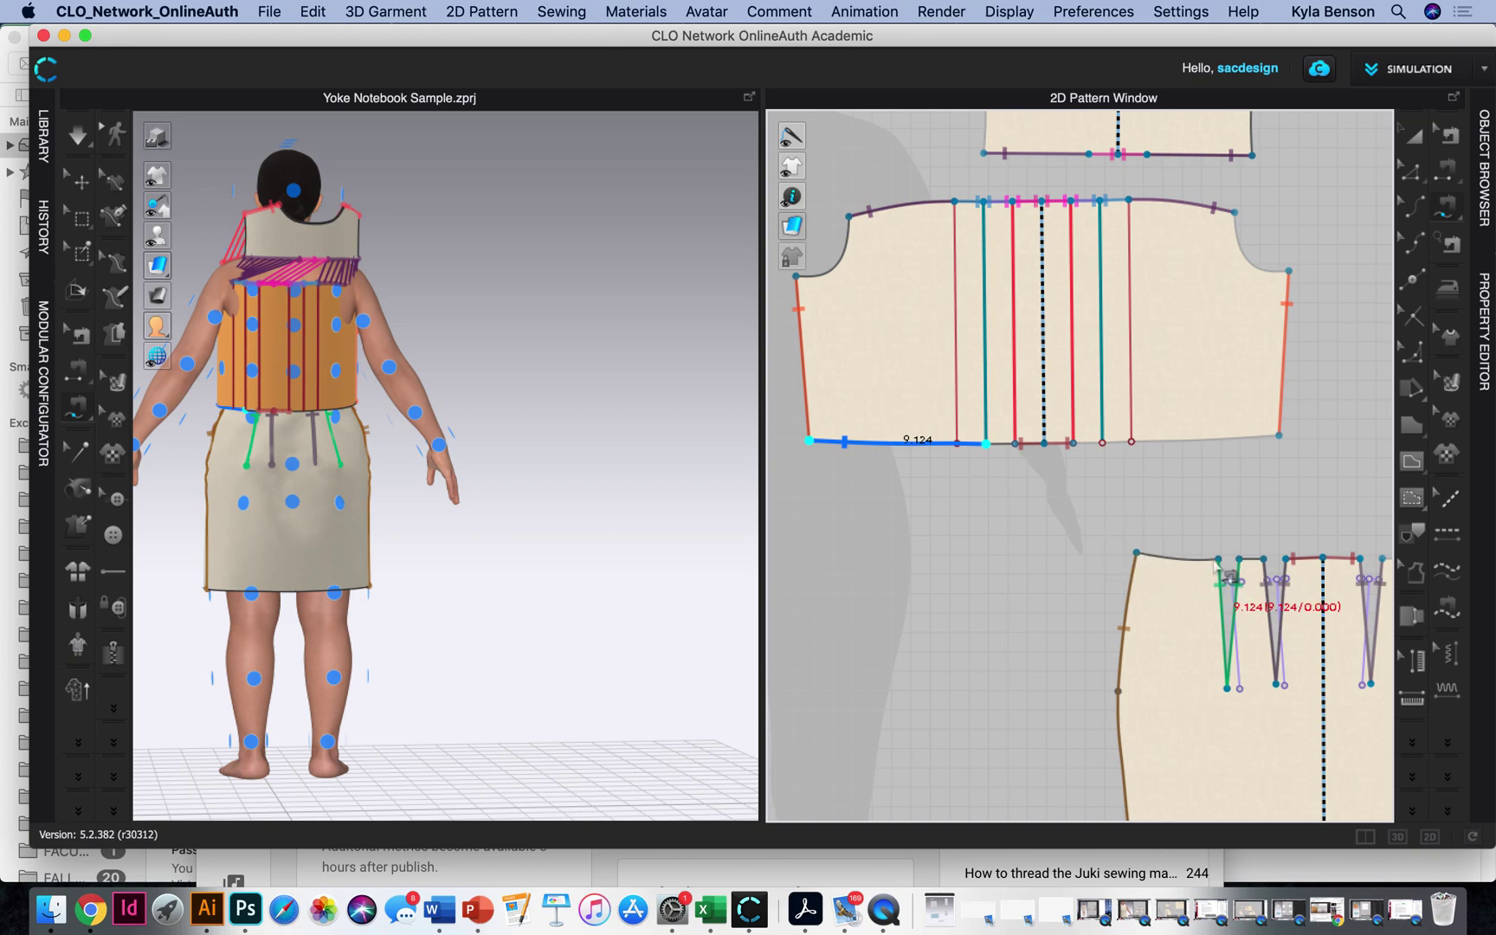
click(1447, 206)
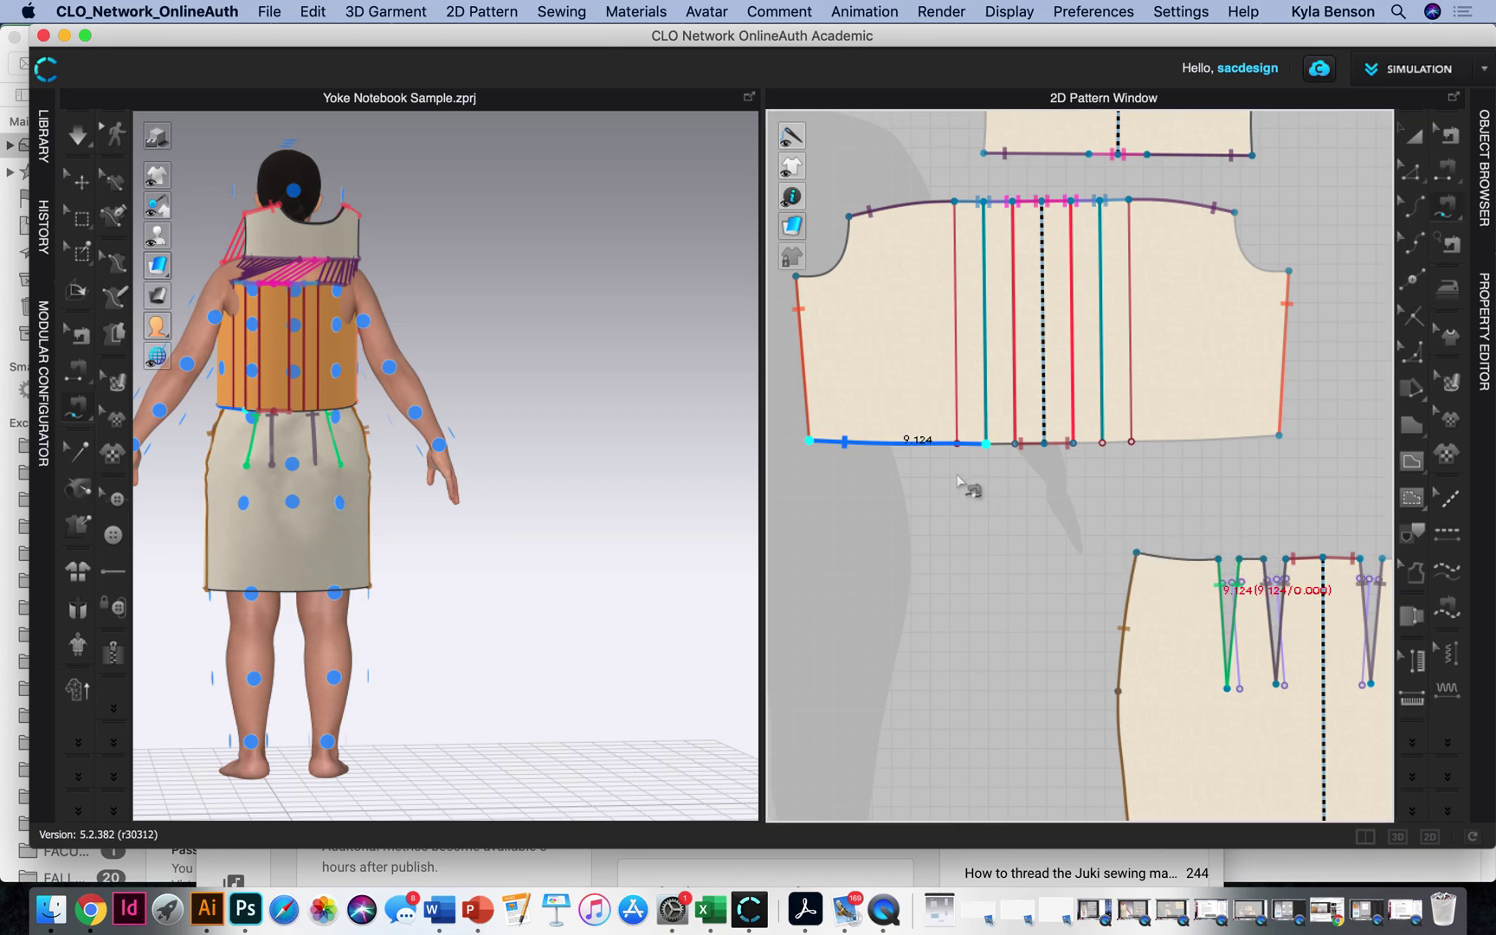
Step: Delete the centre waist sewing between the back bodice and the back skirt
click(1449, 139)
click(898, 443)
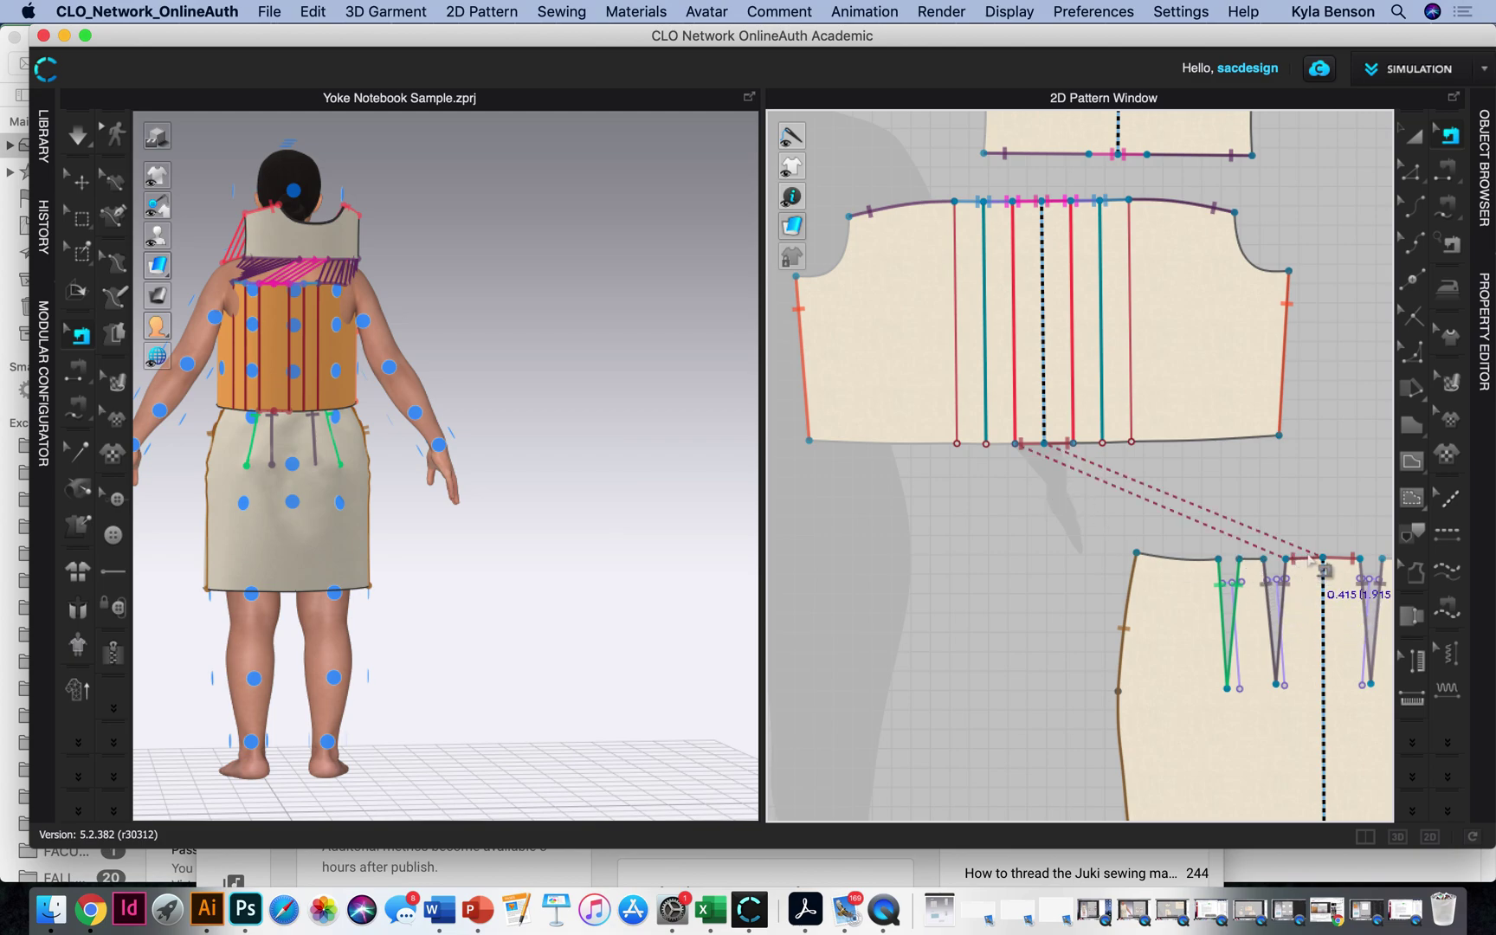
click(1308, 557)
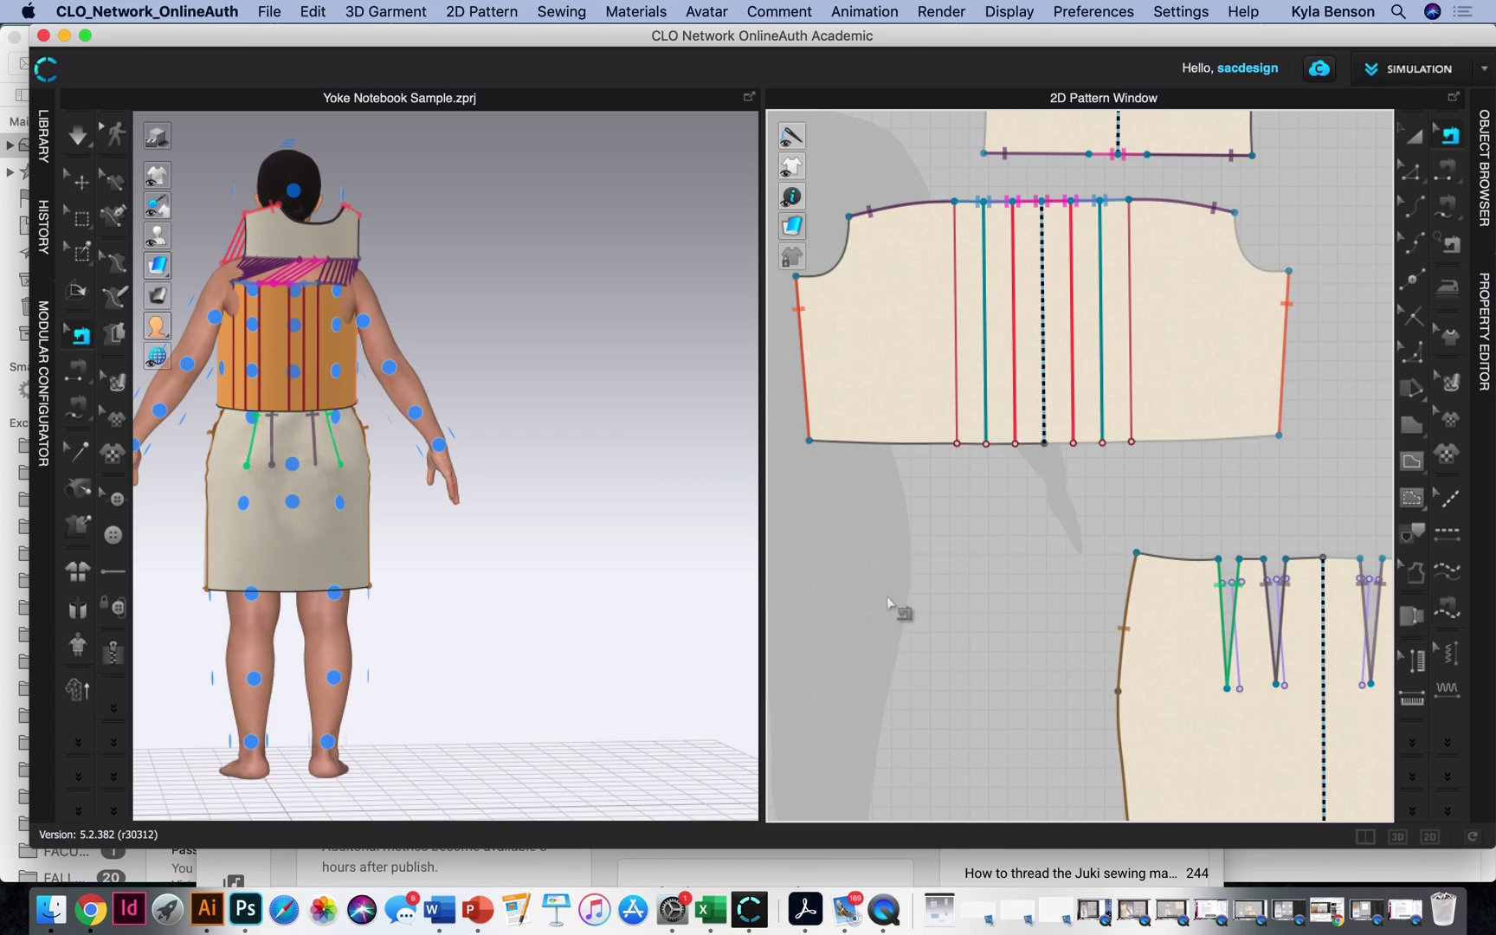
Step: Simulate the garment and pull the back and front bodice pieces into place on the avatar
right_drag(309, 639, 233, 644)
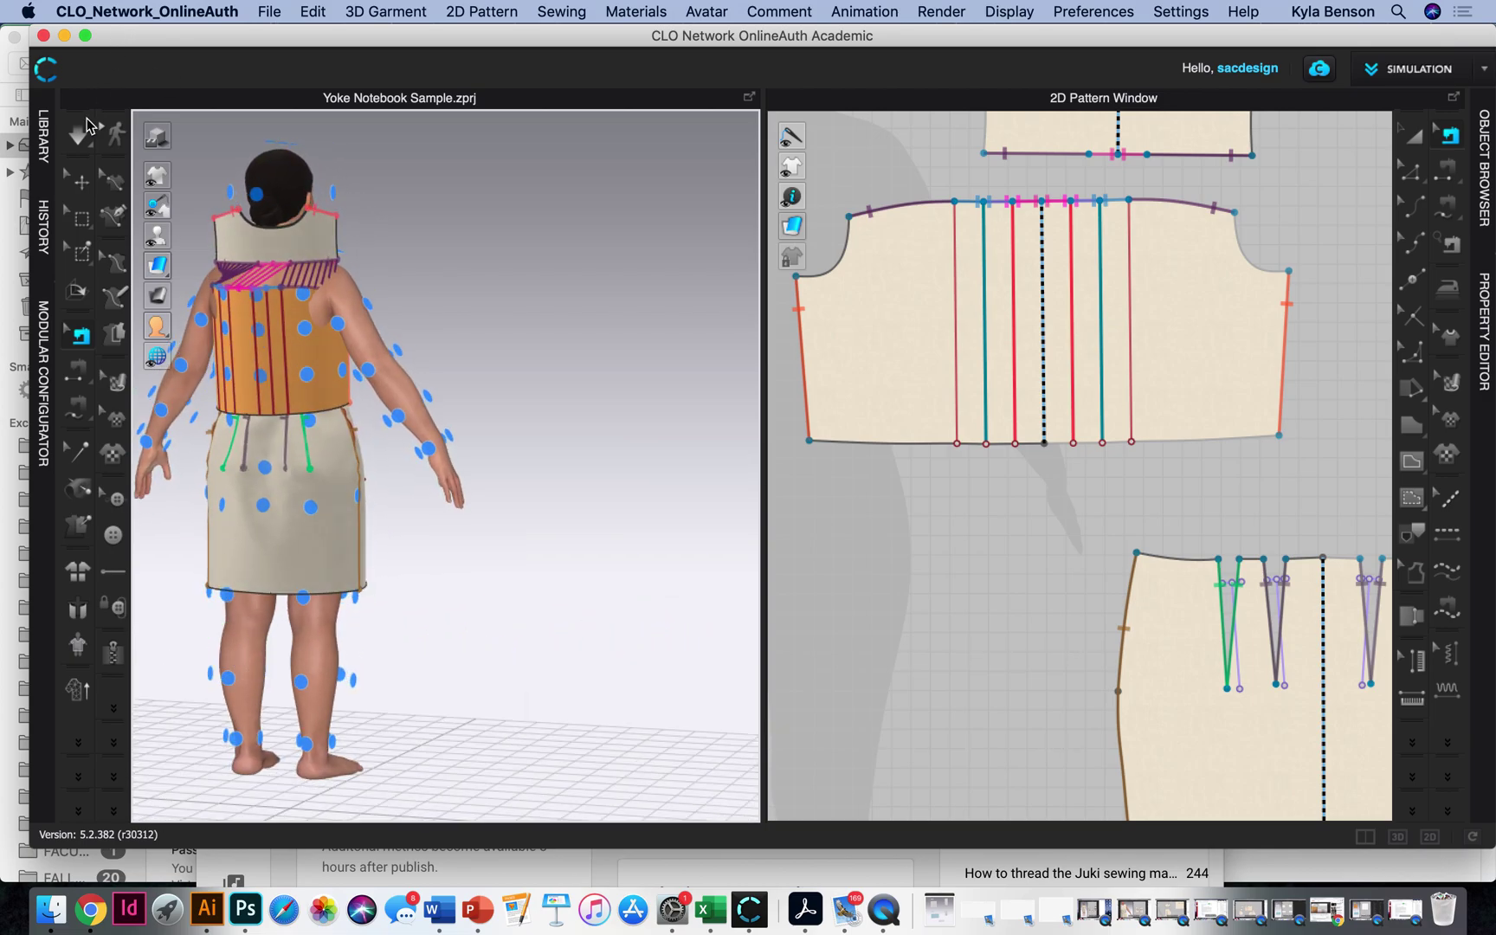
click(79, 136)
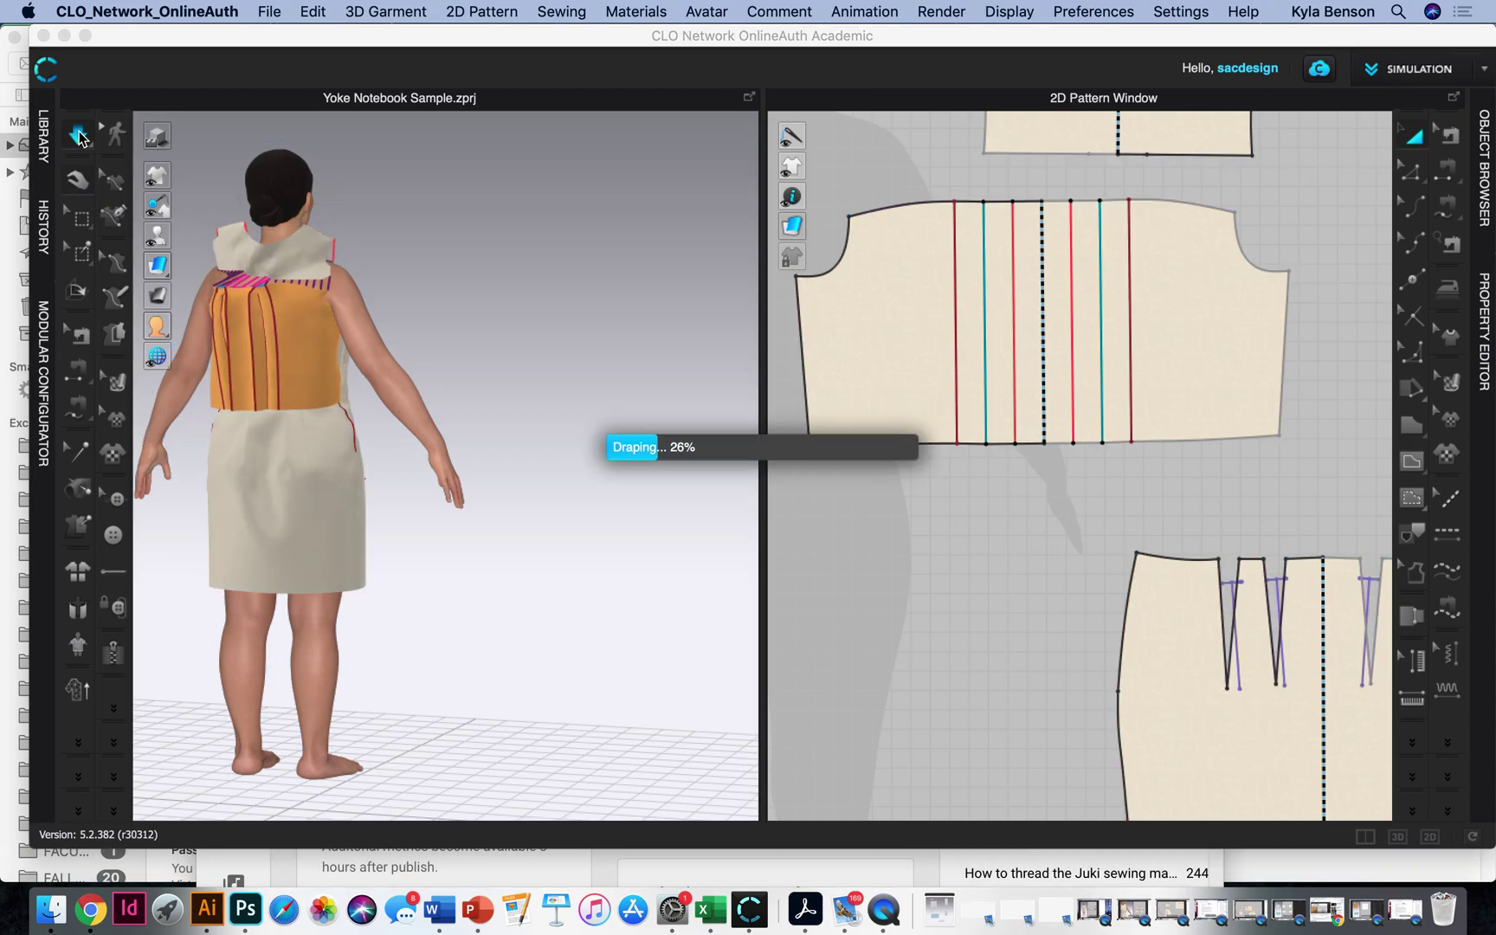
right_drag(376, 387, 390, 301)
drag(264, 293, 519, 312)
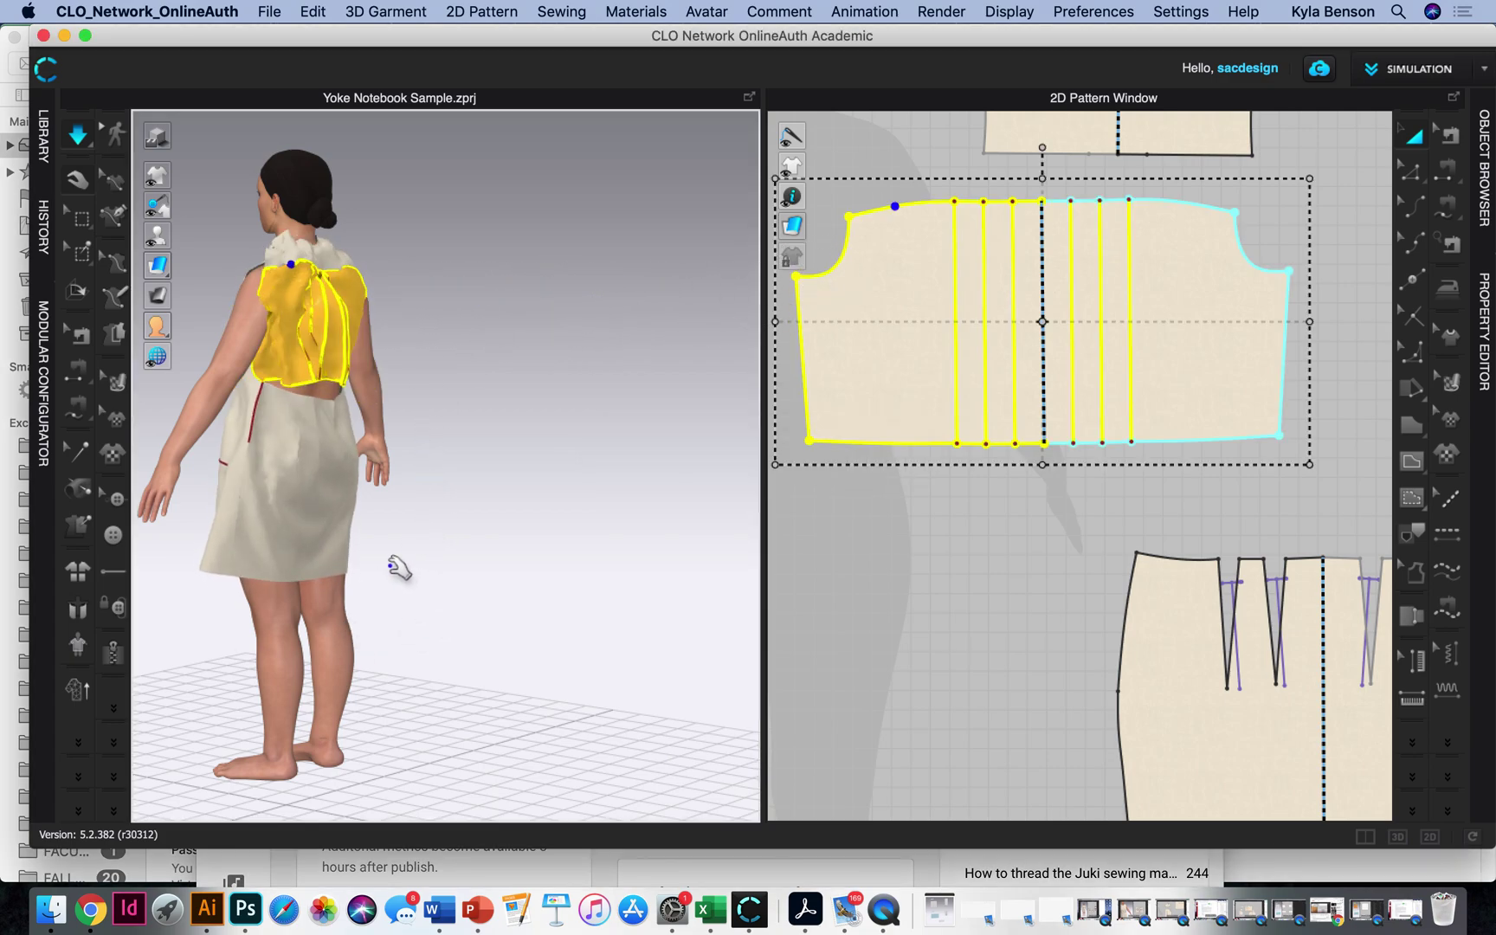
right_drag(433, 474, 215, 396)
drag(197, 350, 213, 450)
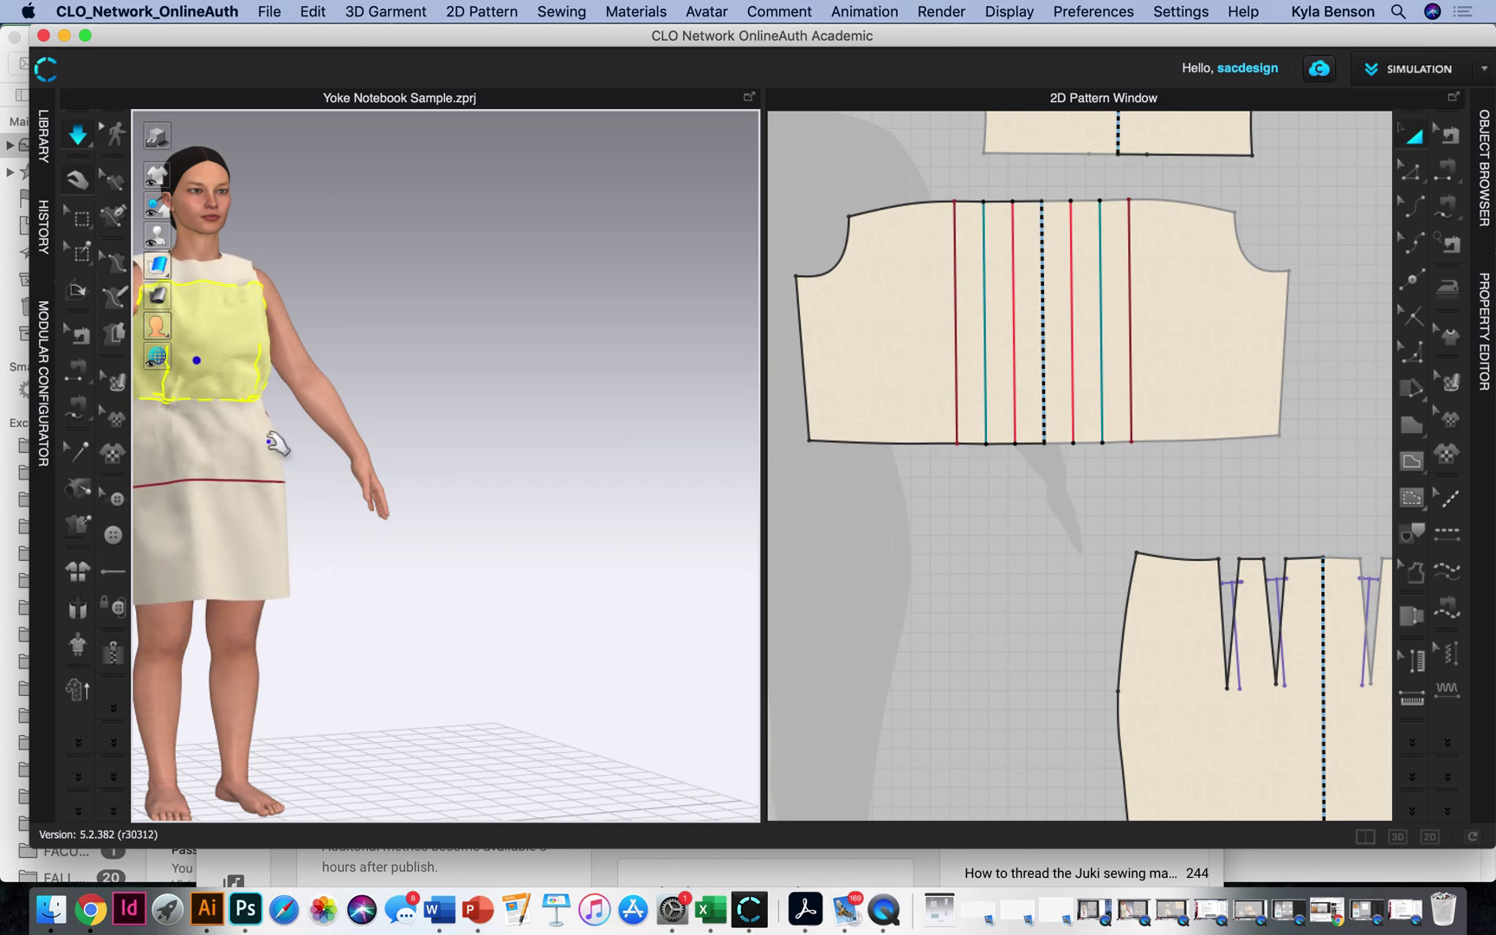
Step: Pull the lower centre of the pleated back bodice so it hangs over the back skirt's waist
key(2)
scroll(365, 390, down, 2)
scroll(372, 391, up, 2)
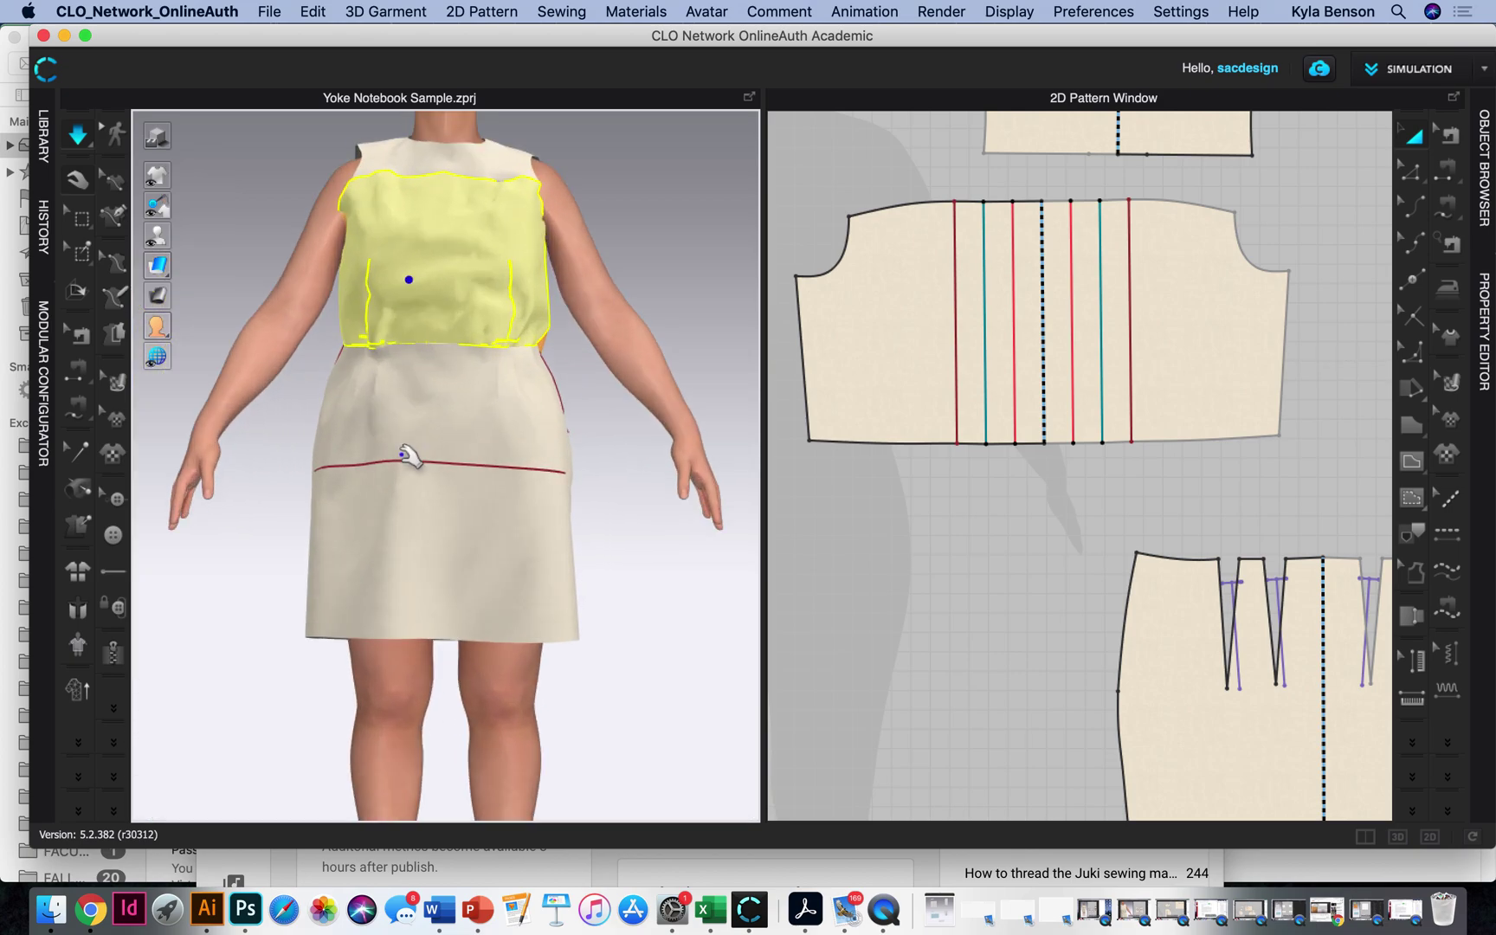
right_drag(320, 502, 490, 377)
click(489, 381)
drag(454, 622, 458, 625)
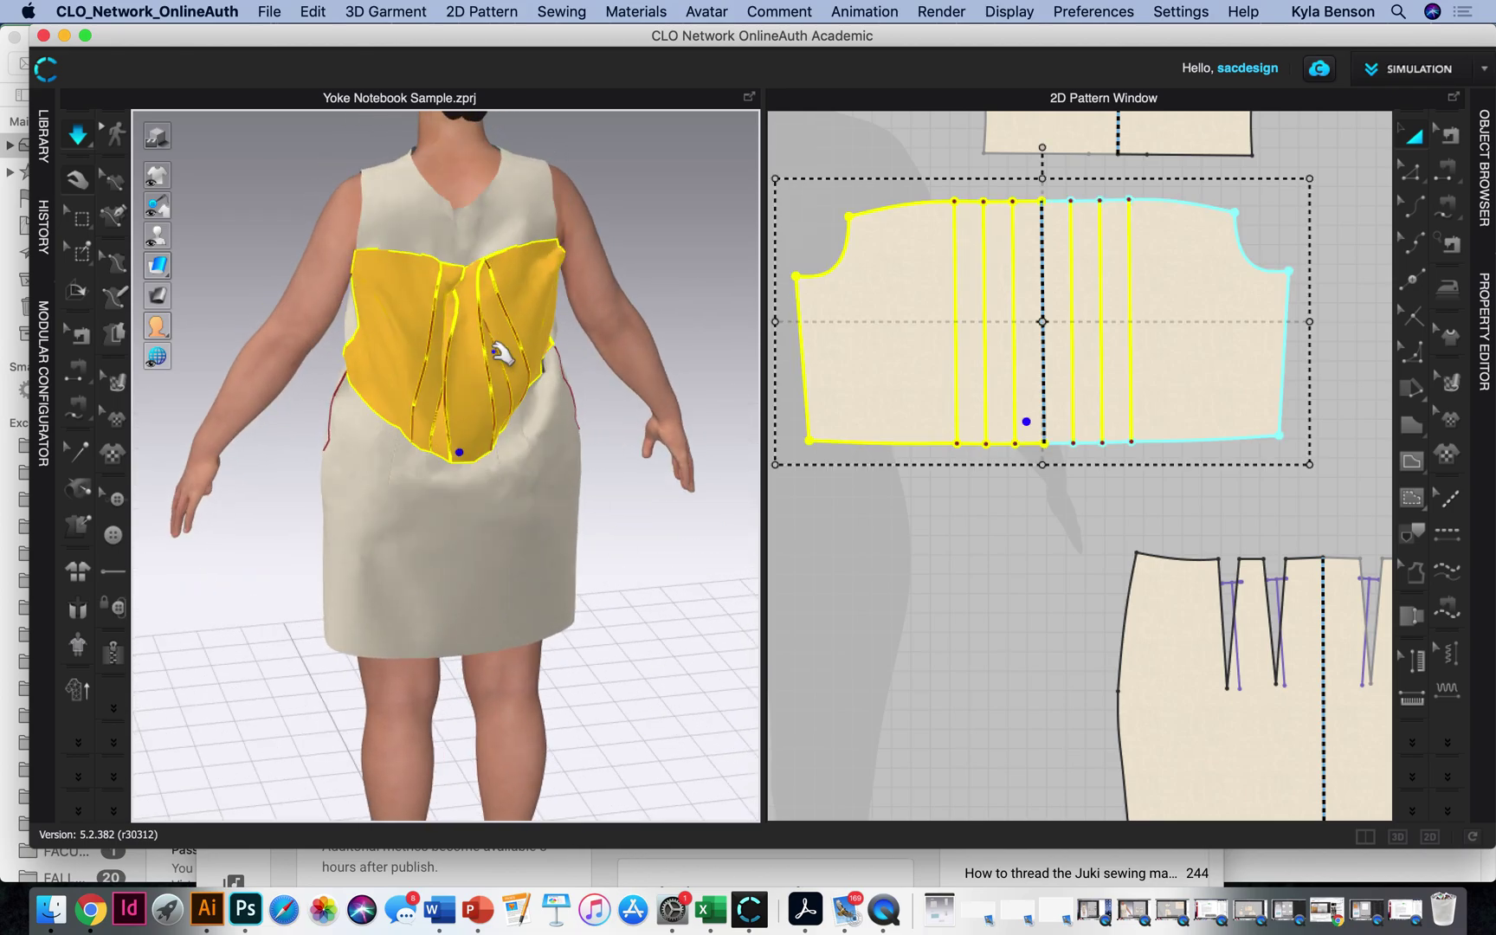
drag(506, 356, 709, 637)
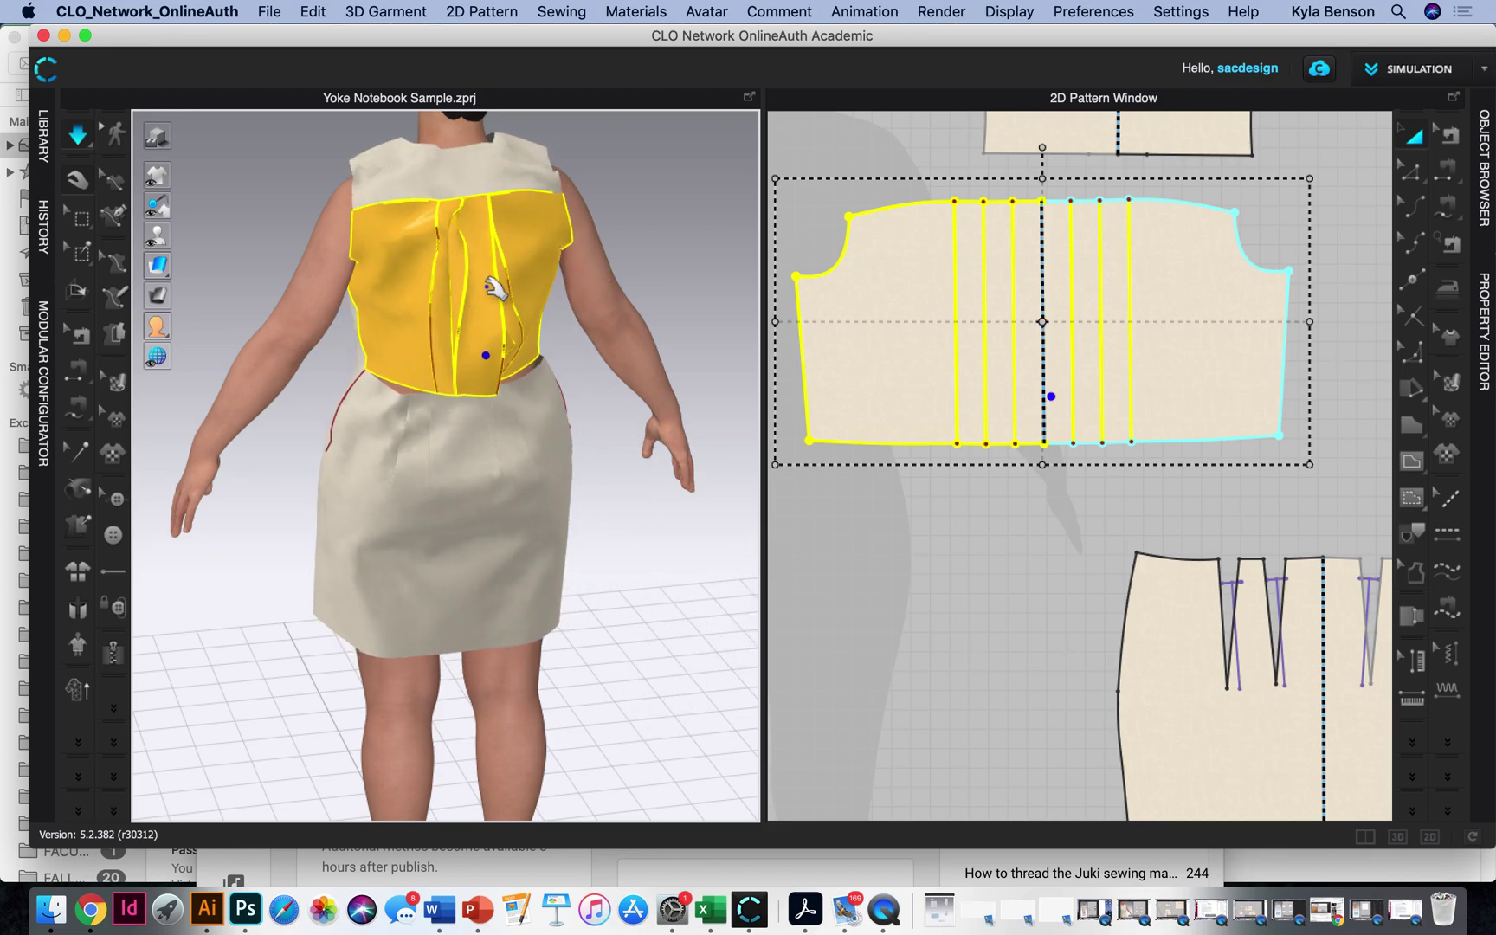
Step: Pull the centre back pleats and lower edge to settle the back bodice, and stop the simulation
scroll(489, 311, up, 3)
scroll(486, 327, up, 2)
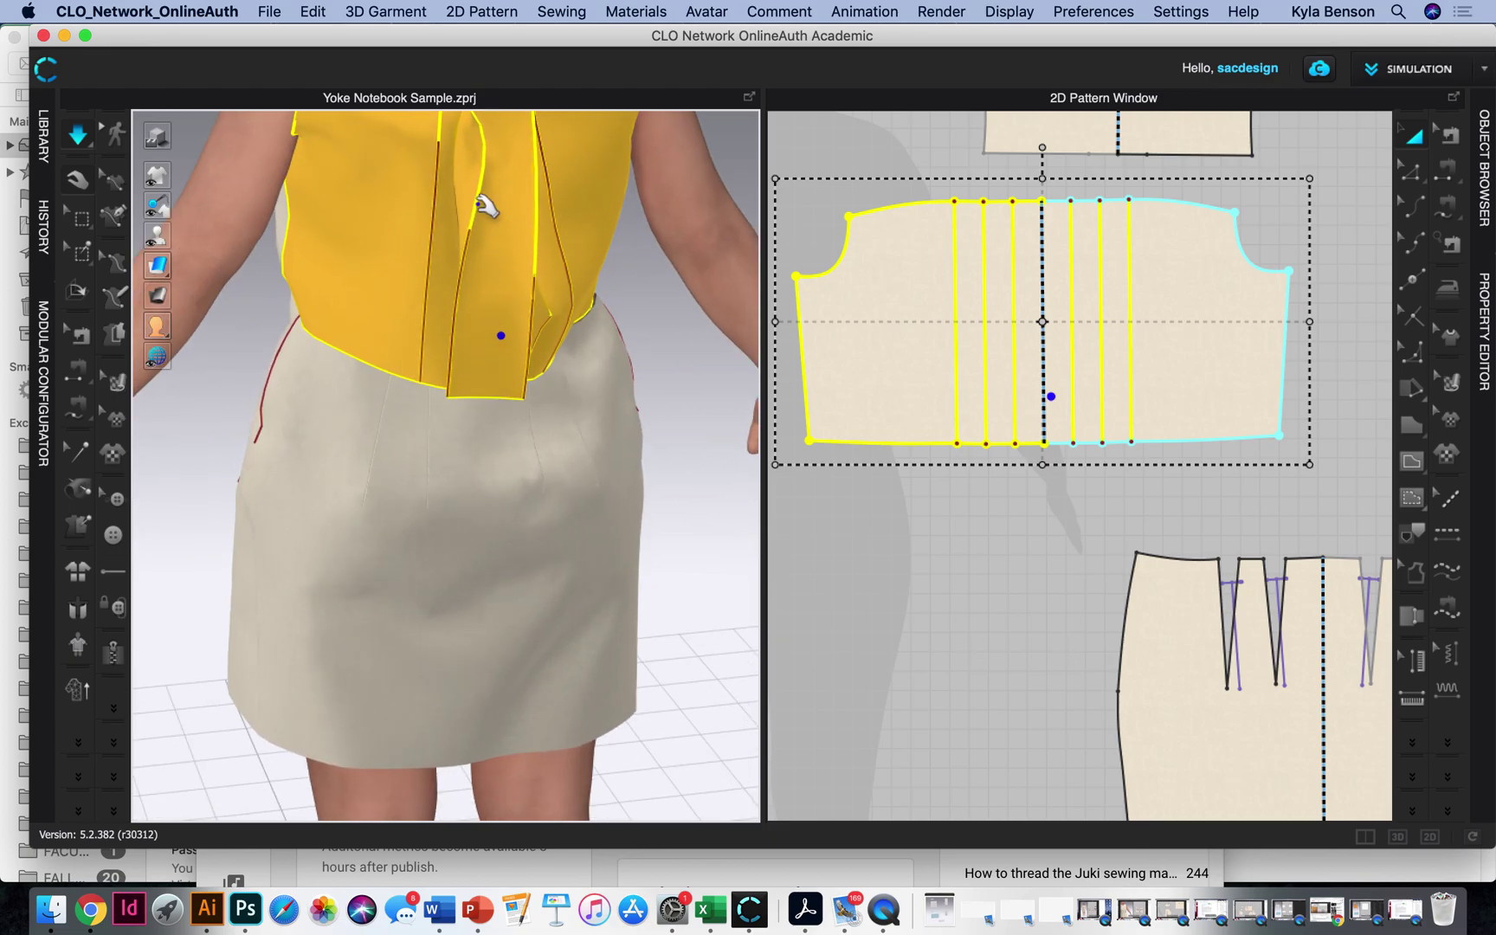
scroll(483, 211, down, 2)
drag(481, 210, 425, 211)
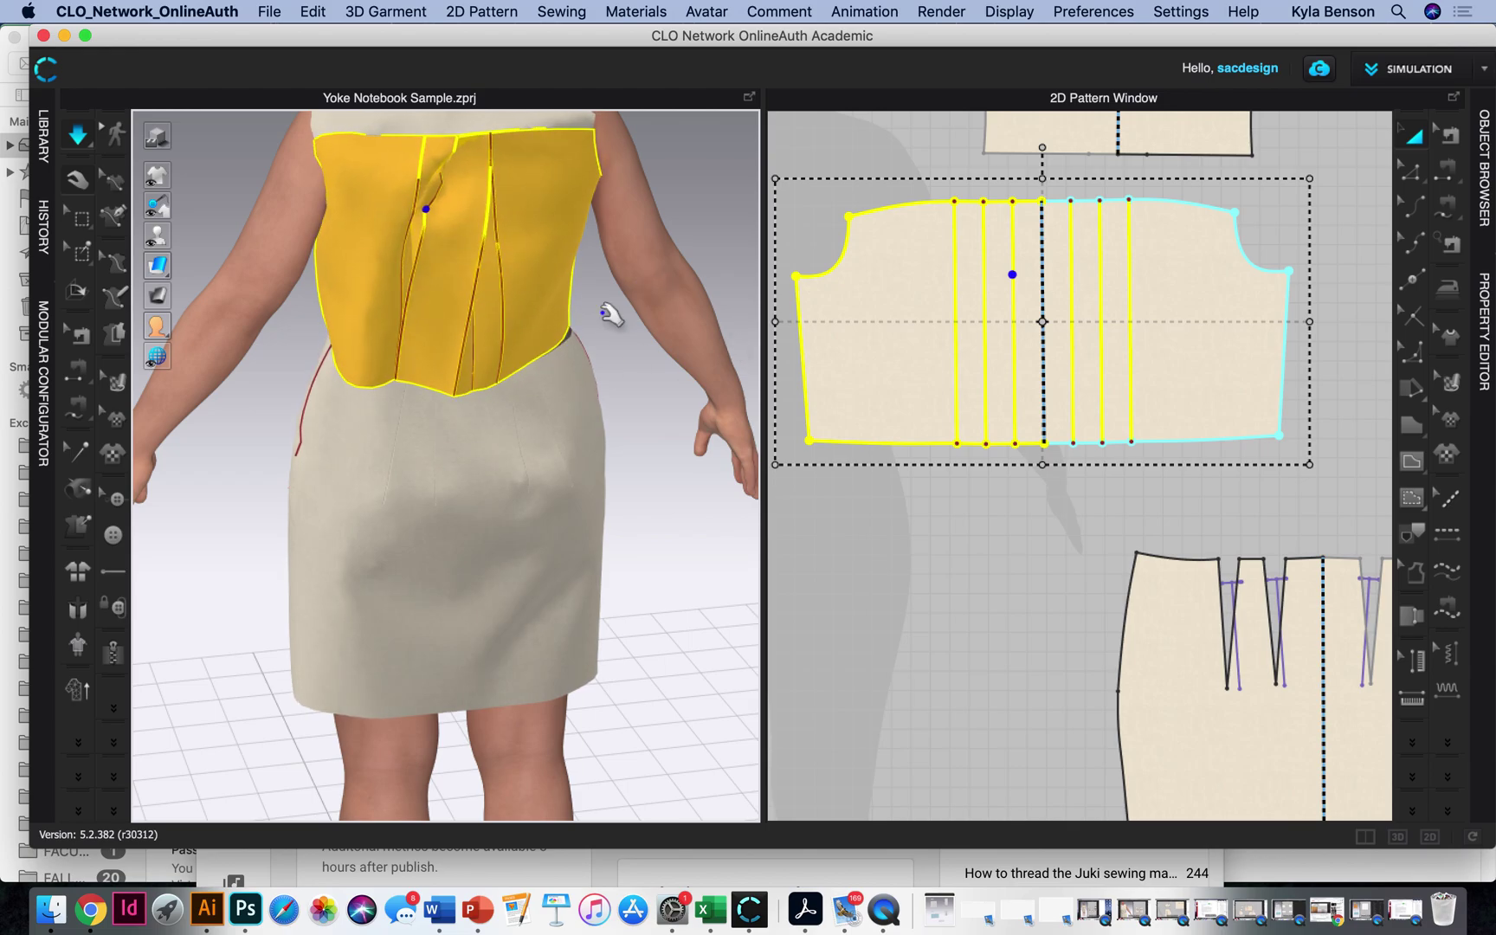
right_drag(585, 350, 527, 300)
drag(498, 391, 567, 407)
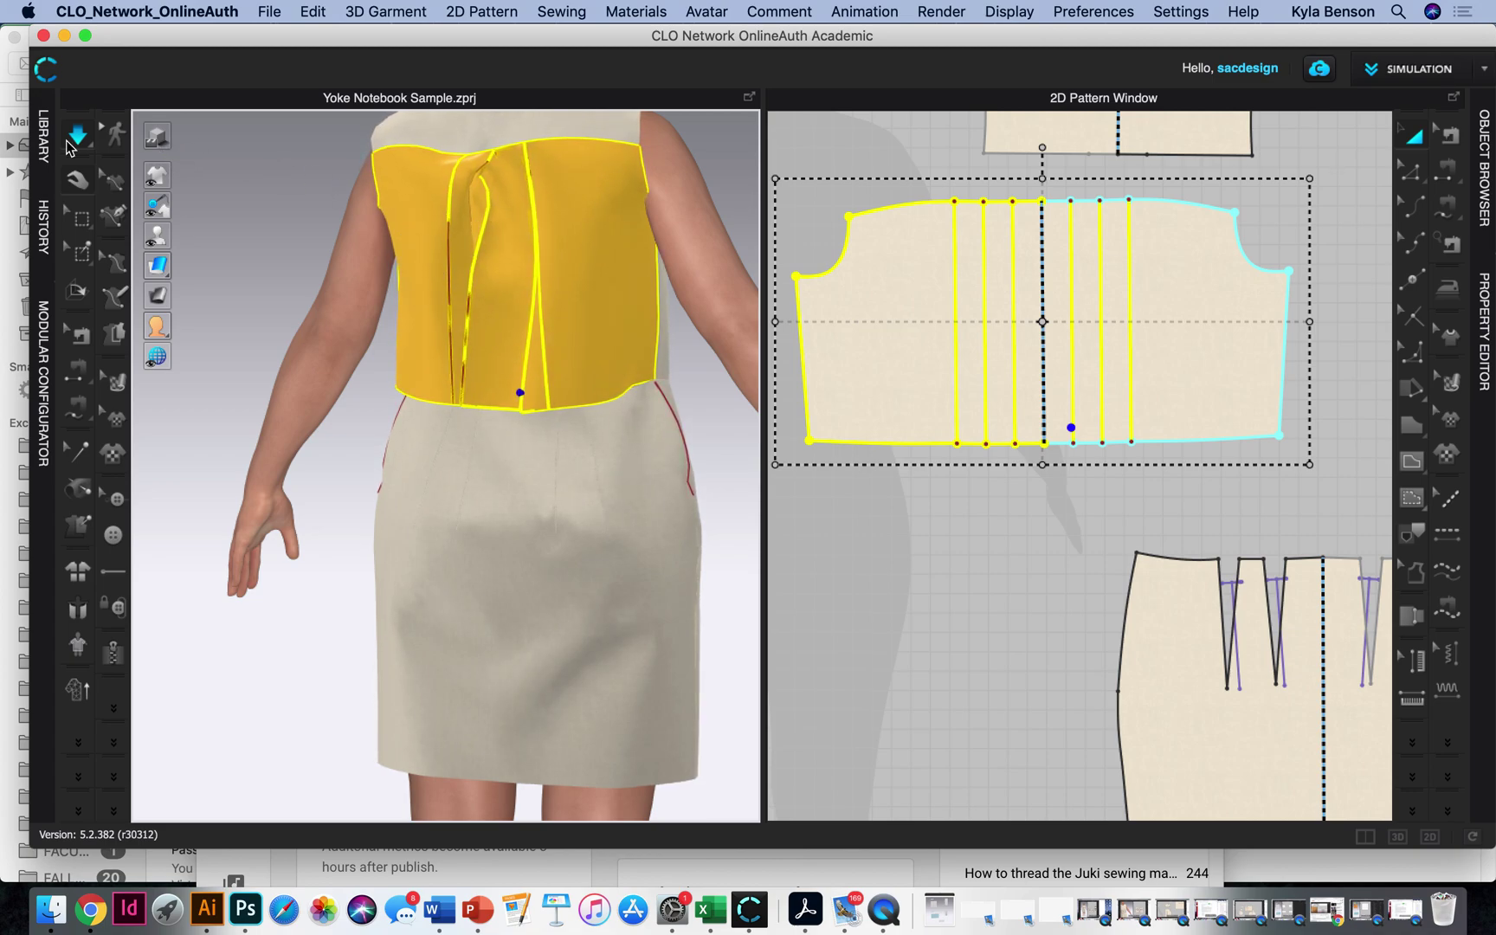
key(n)
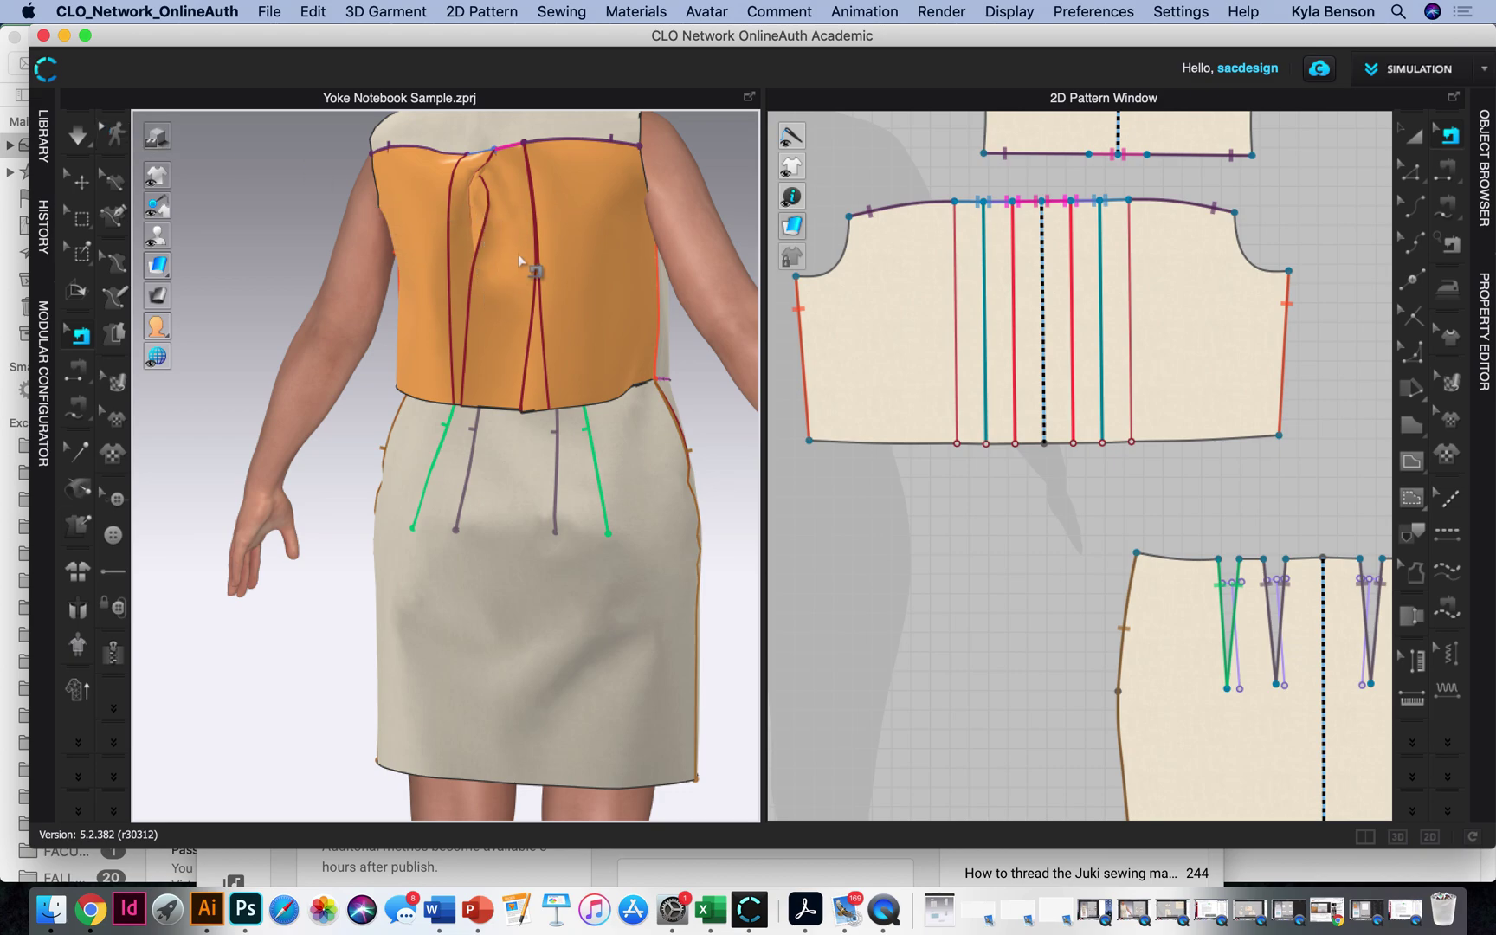
Step: Set the fold angle of the middle line in each back bodice pleat to 0
click(1419, 176)
click(1072, 313)
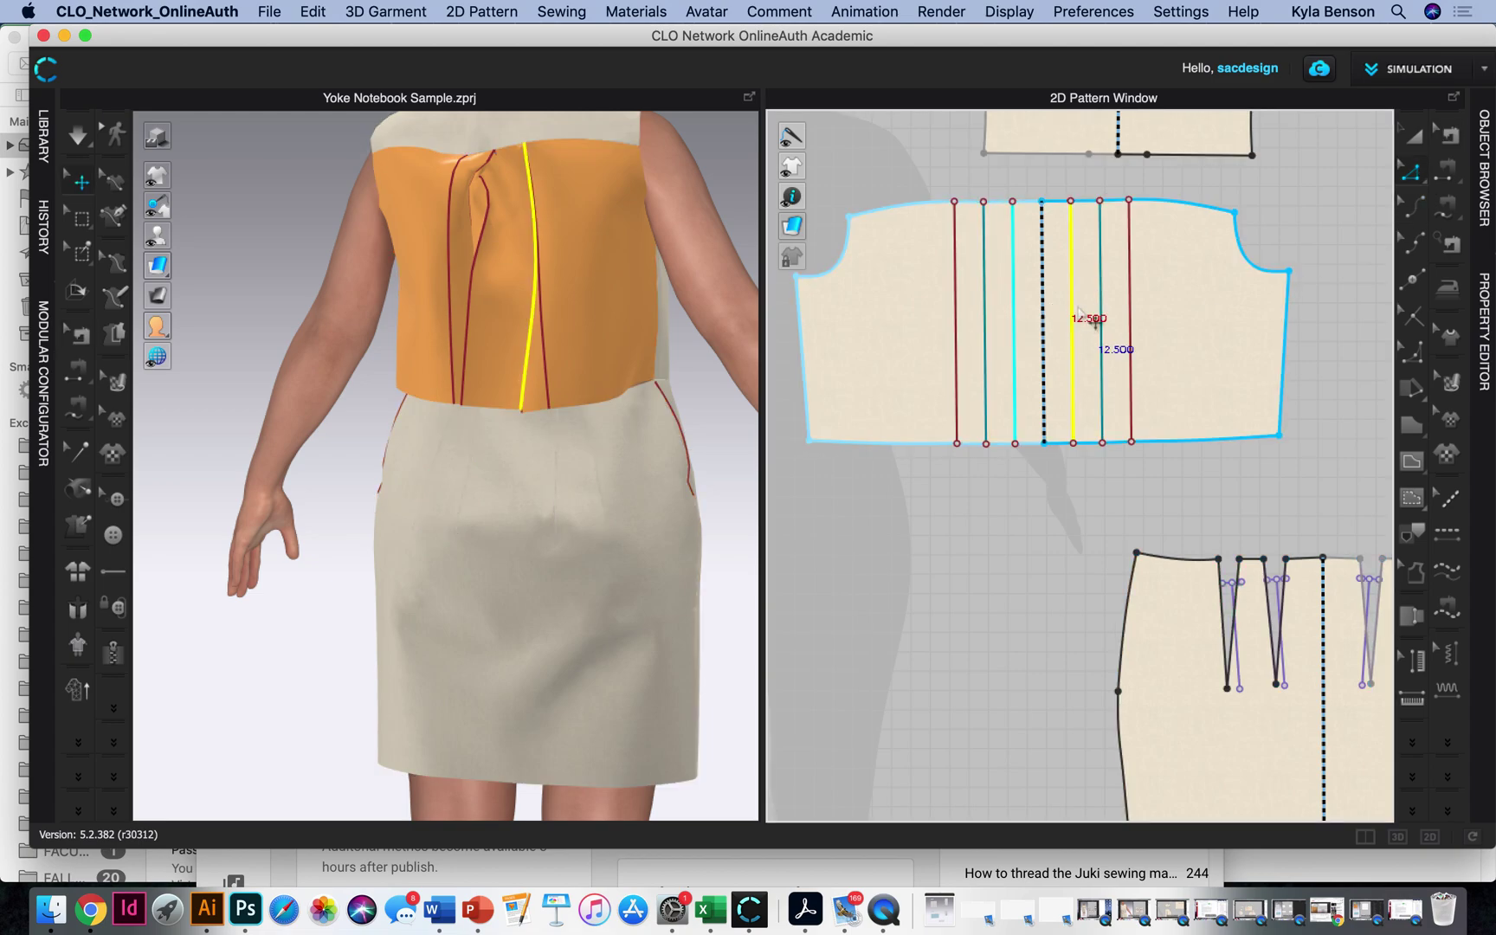
click(1485, 316)
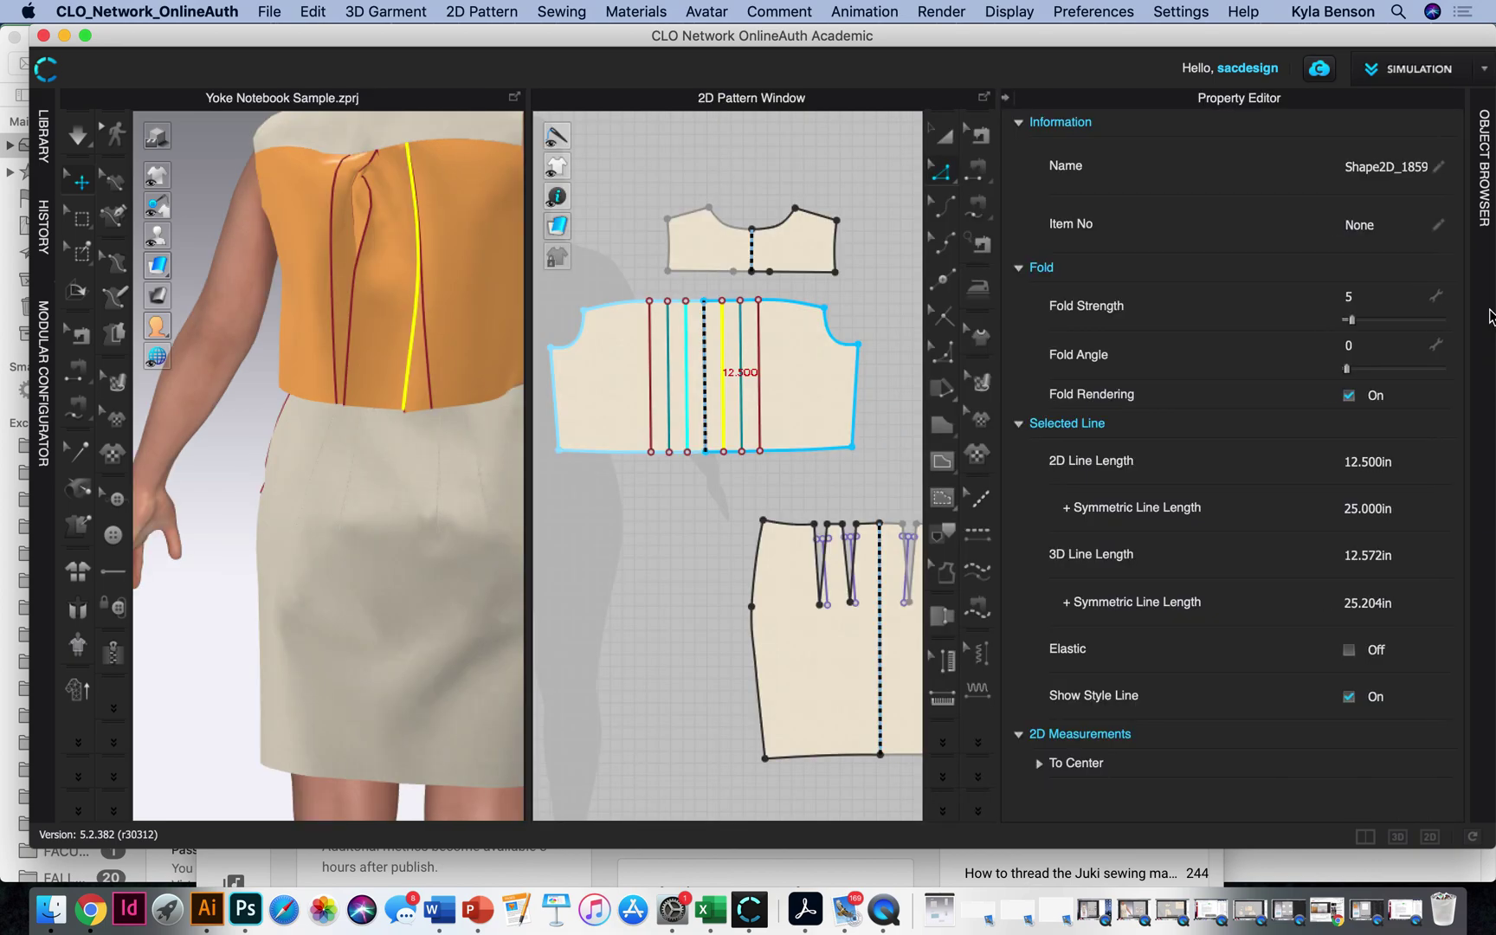
click(741, 372)
click(688, 346)
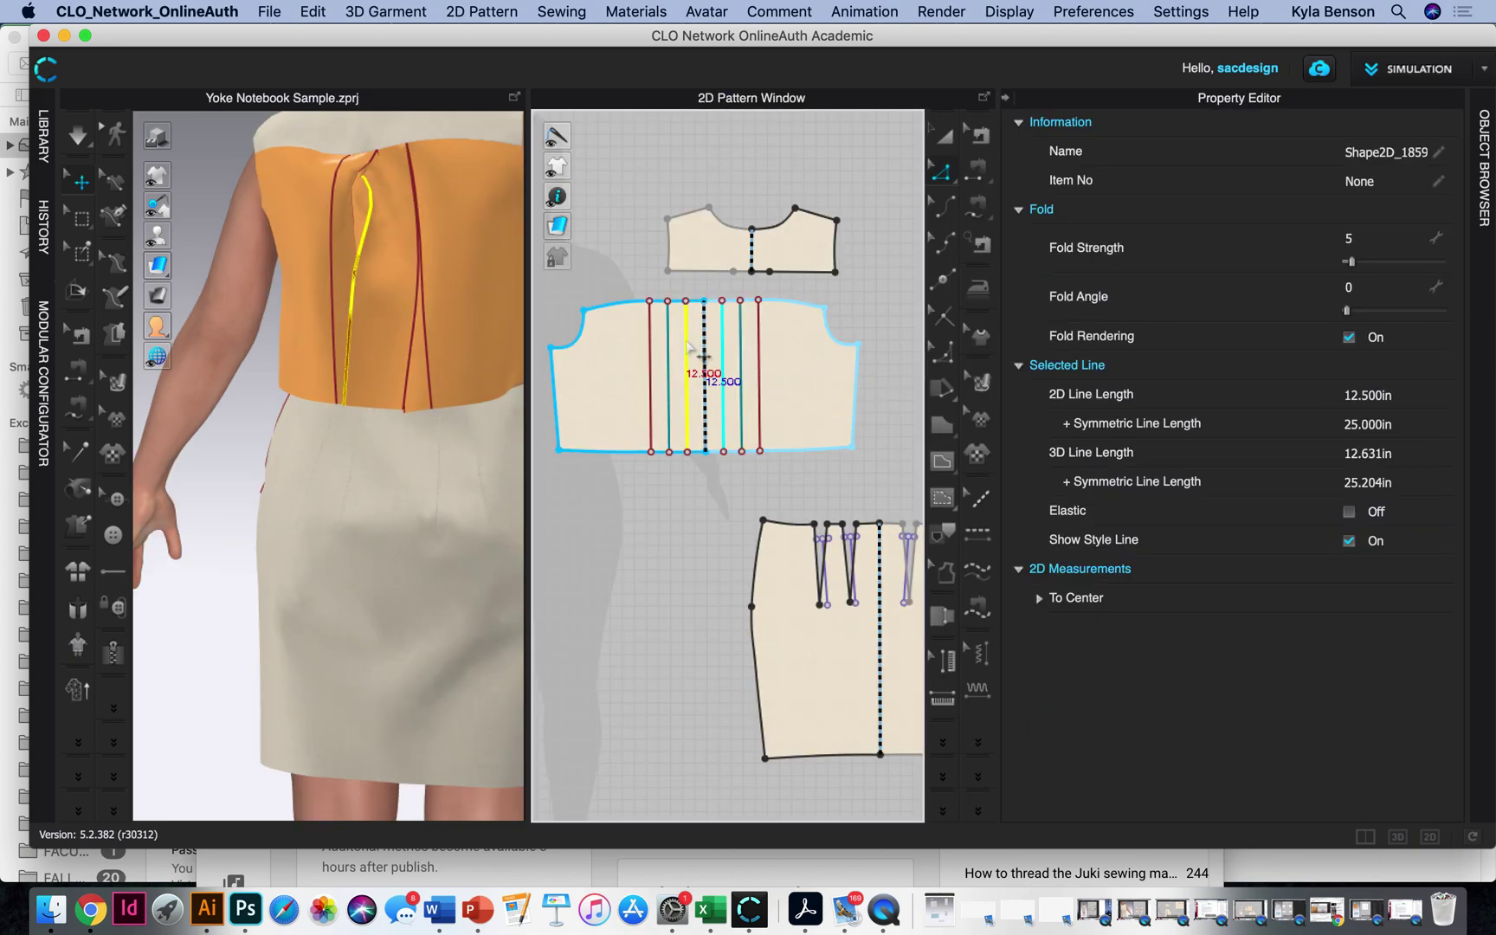
click(669, 346)
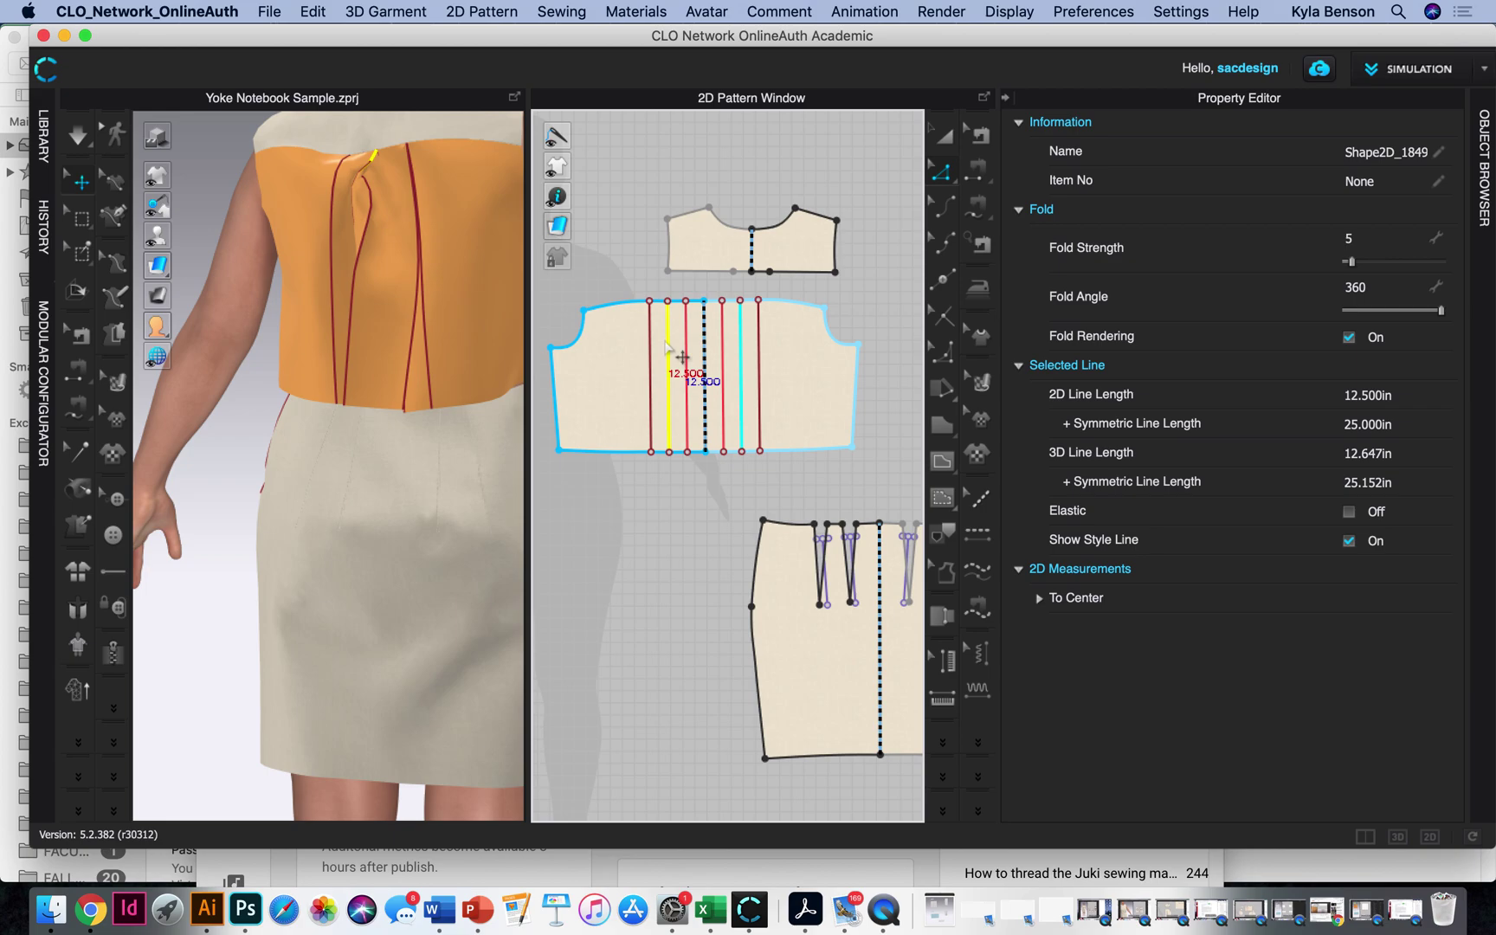
double_click(1355, 288)
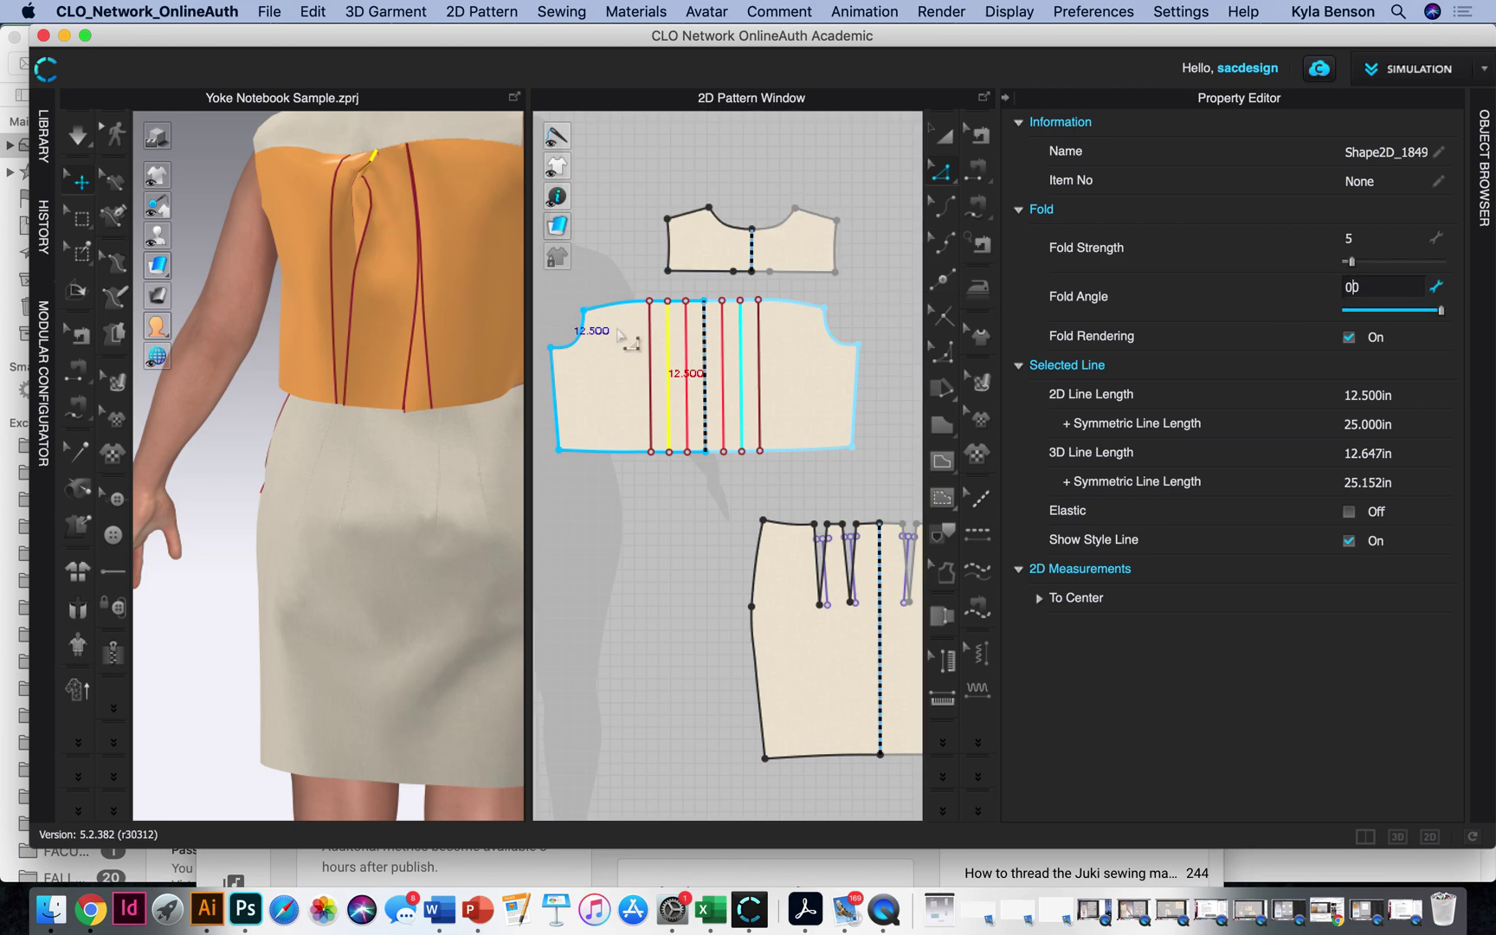
text(0)
key(Return)
Step: Set the fold angle of the innermost line in each back bodice pleat to 360 and check the outermost line's fold settings
click(687, 359)
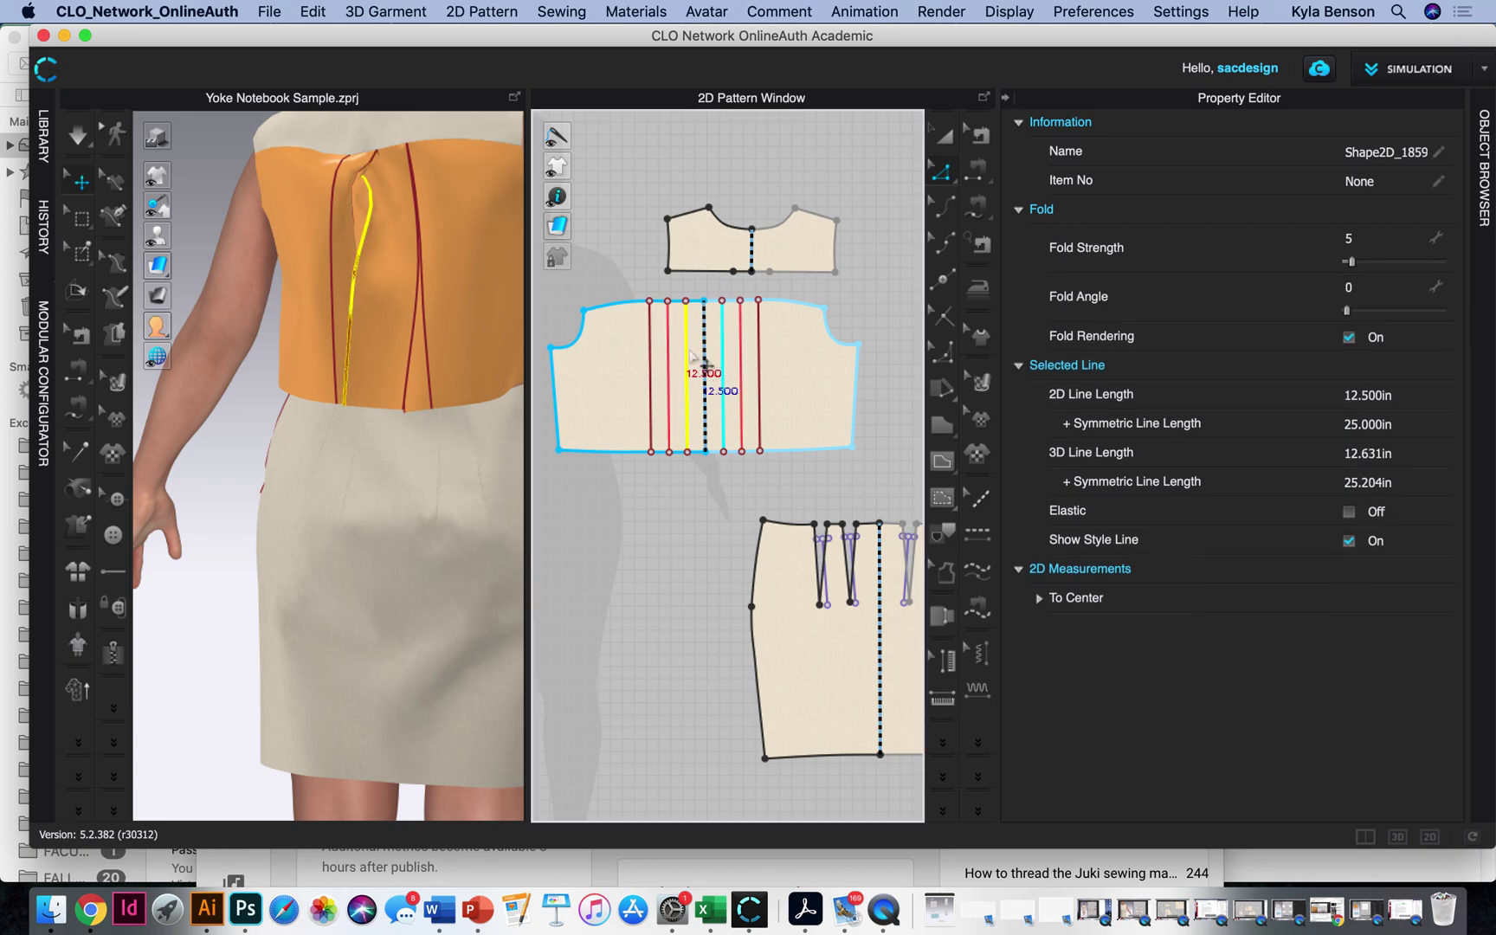
double_click(1351, 290)
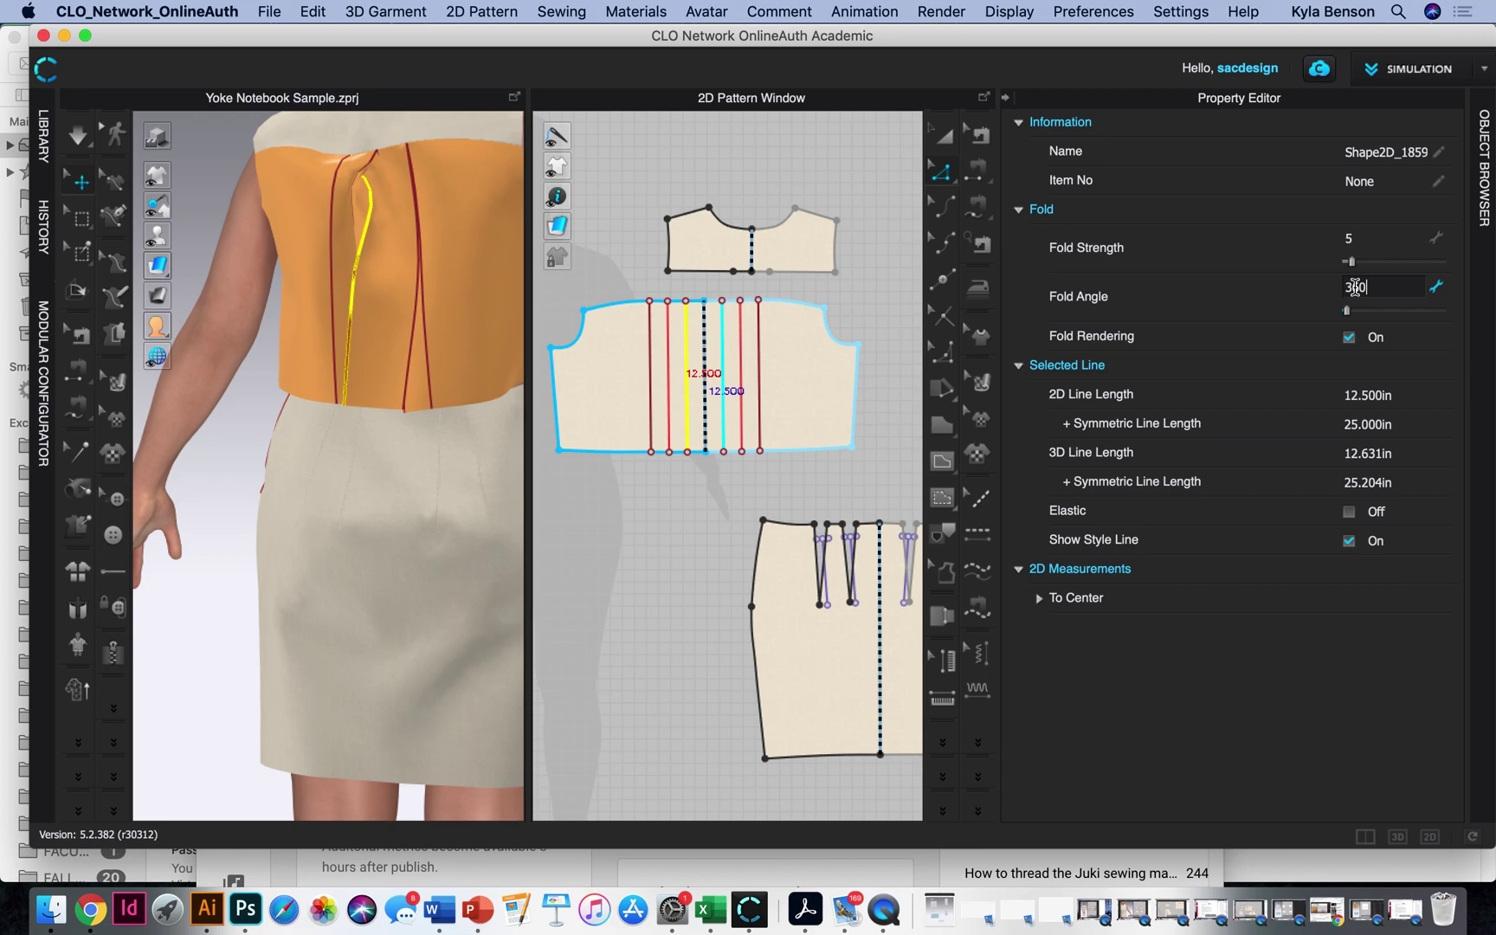
key(Return)
click(651, 346)
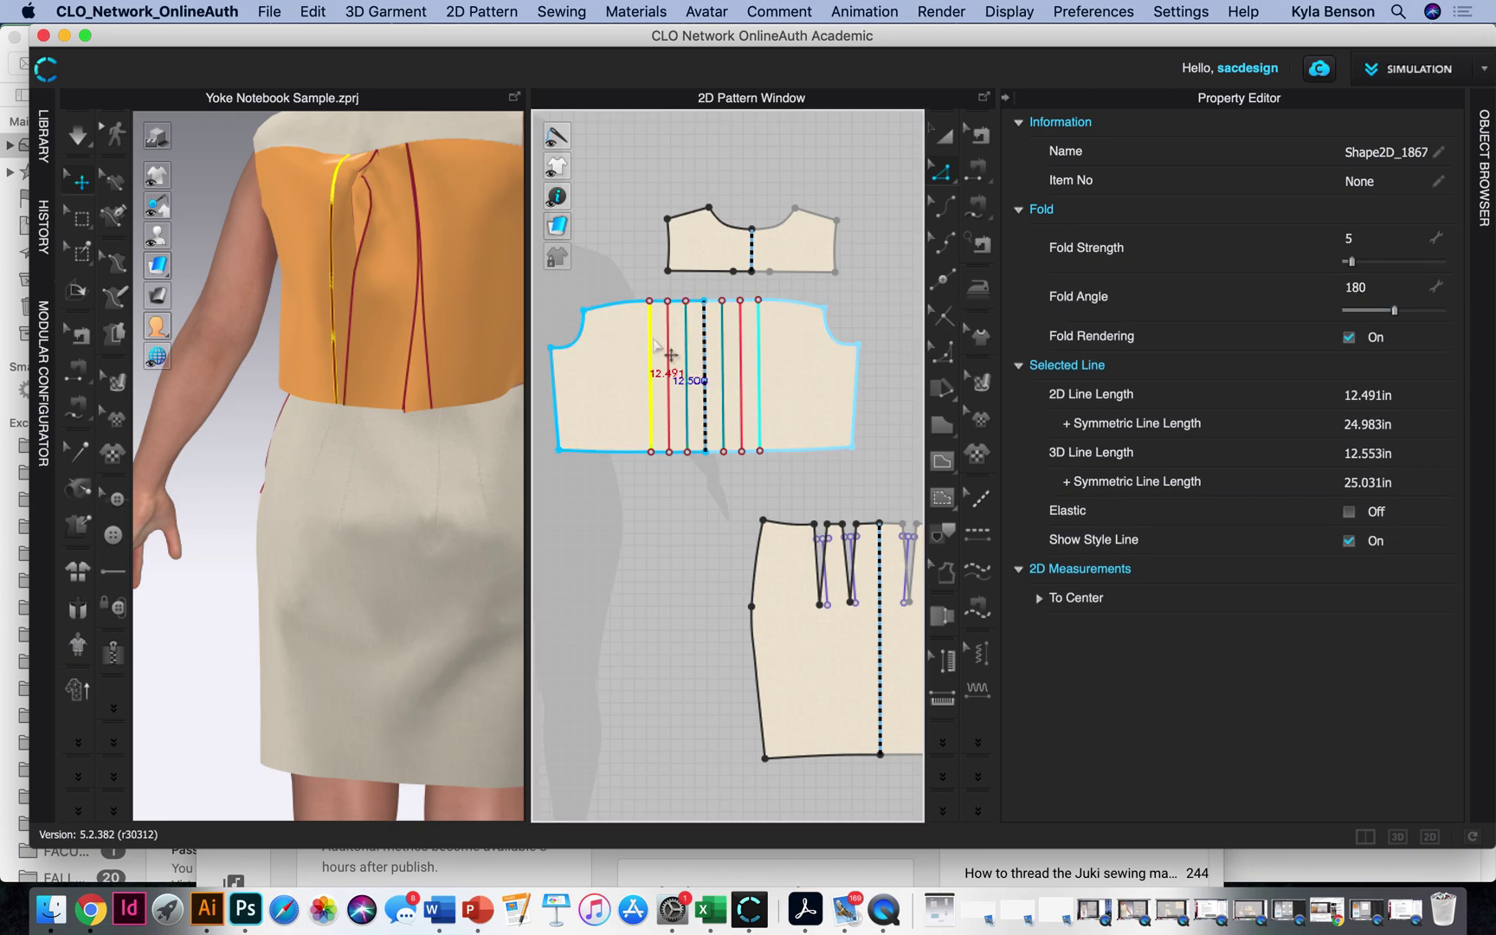
Step: Simulate the garment, pull the pleated back bodice and the back skirt into place at the waist, and stop the simulation
click(84, 136)
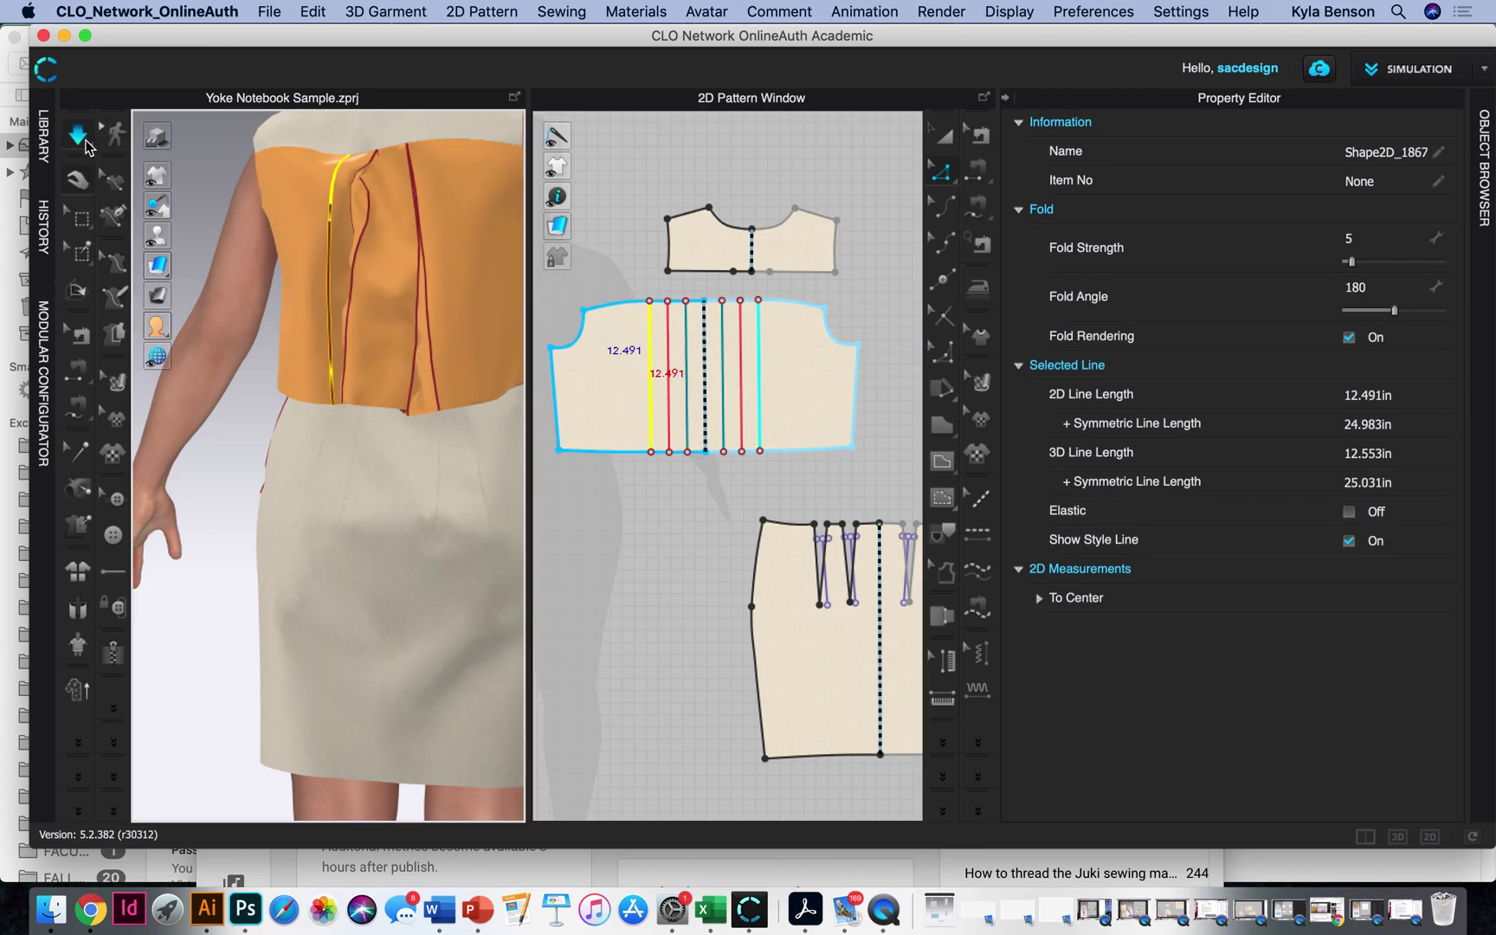
click(374, 371)
drag(374, 371, 422, 578)
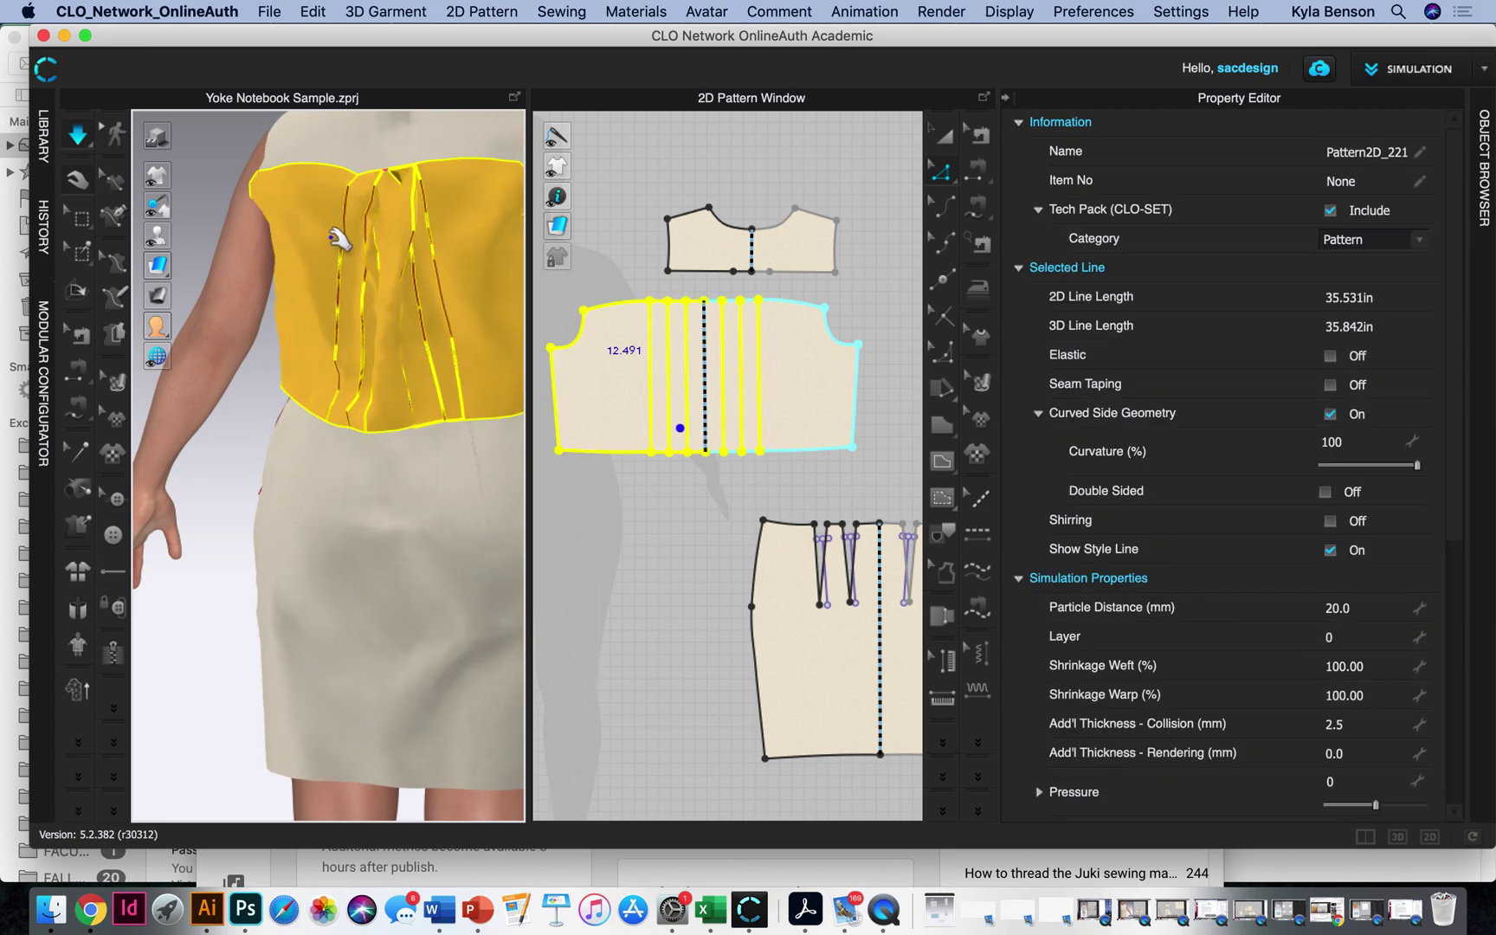
click(418, 489)
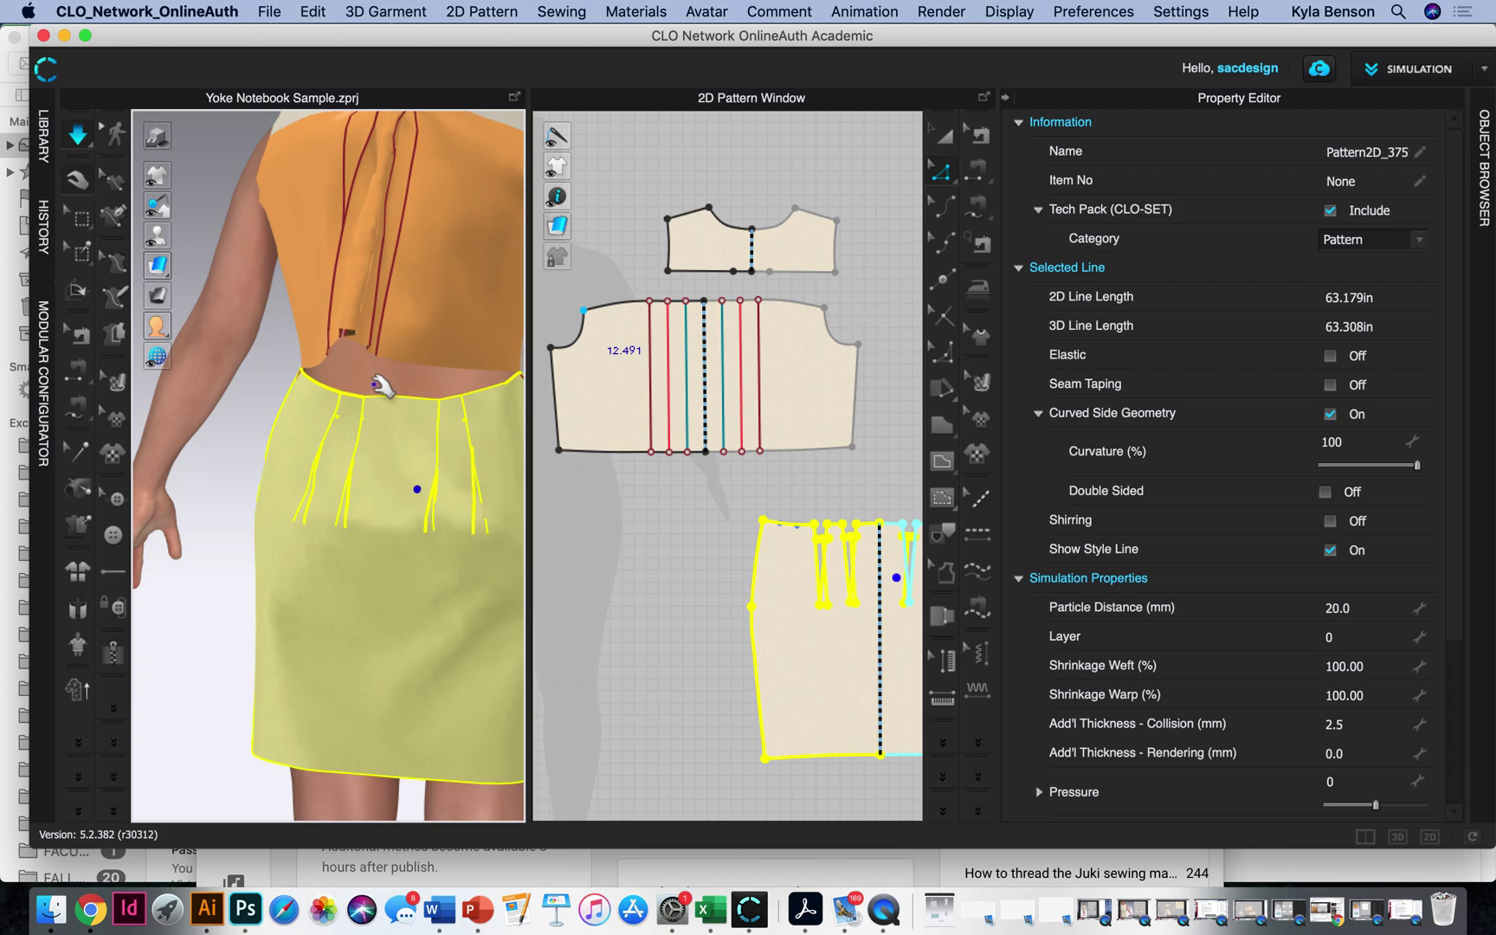
mouse_move(415, 461)
right_down()
mouse_move(408, 434)
mouse_move(419, 439)
right_up()
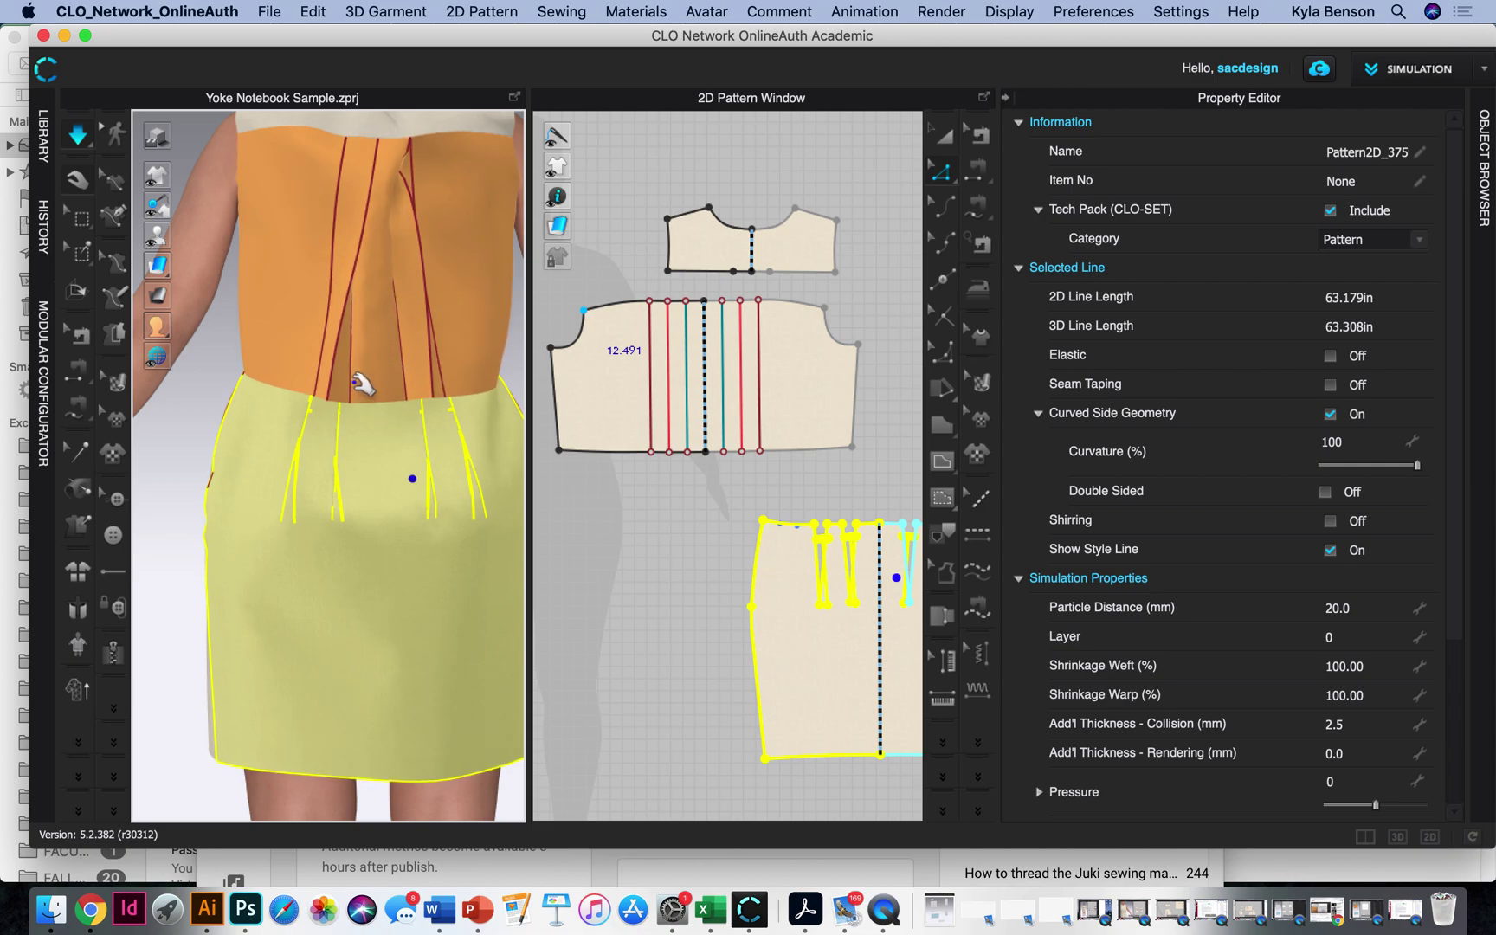
click(76, 141)
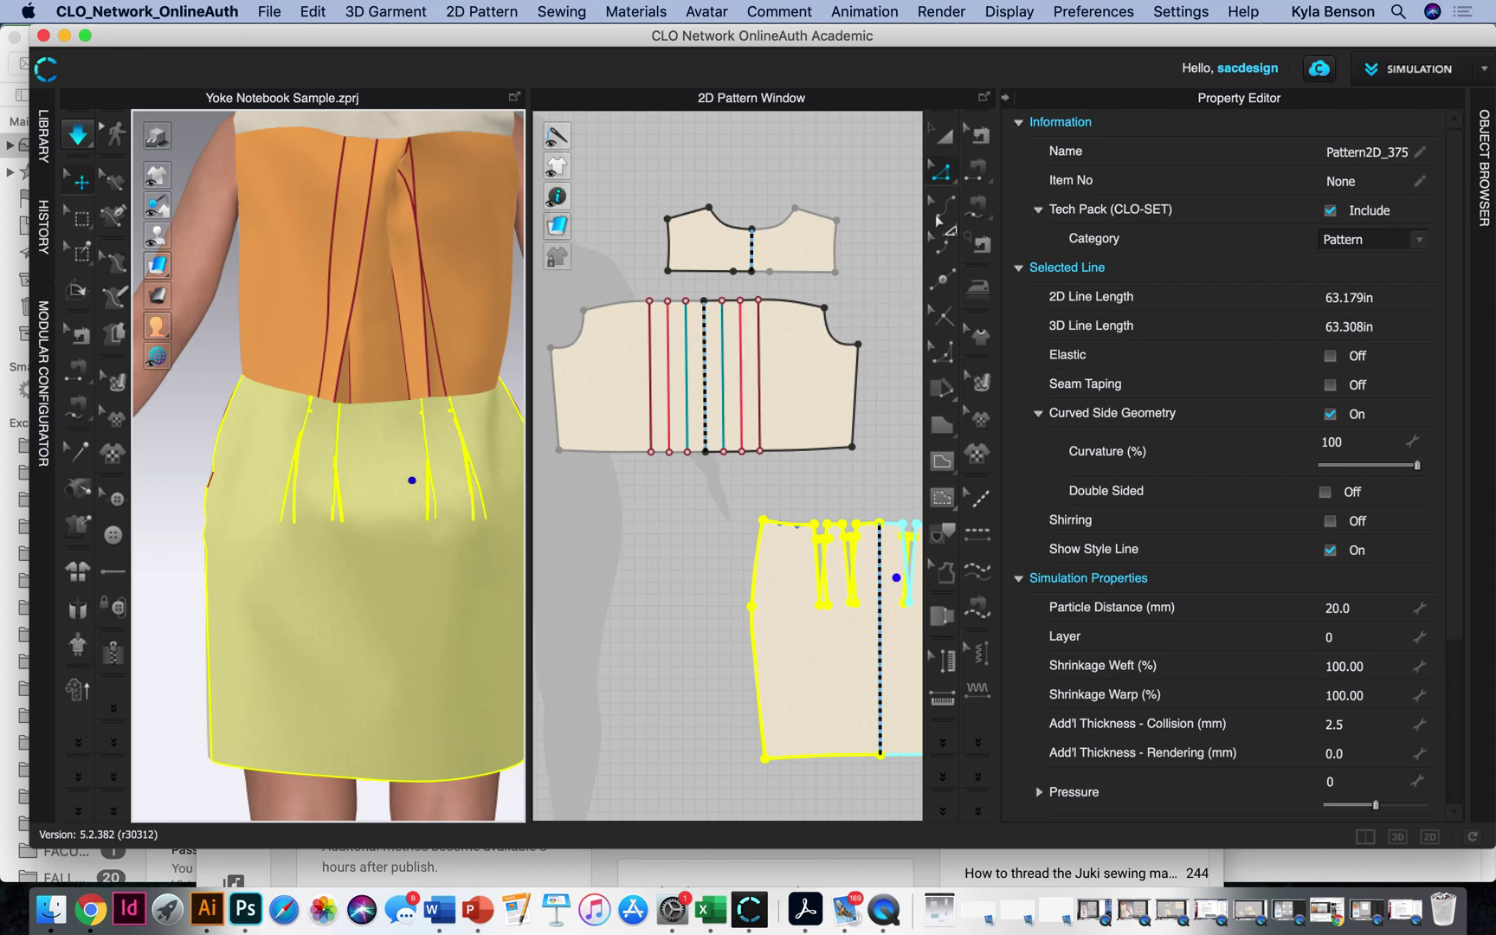
Step: Remove the linked editing between the two halves of the pleated back bodice
click(941, 171)
click(684, 374)
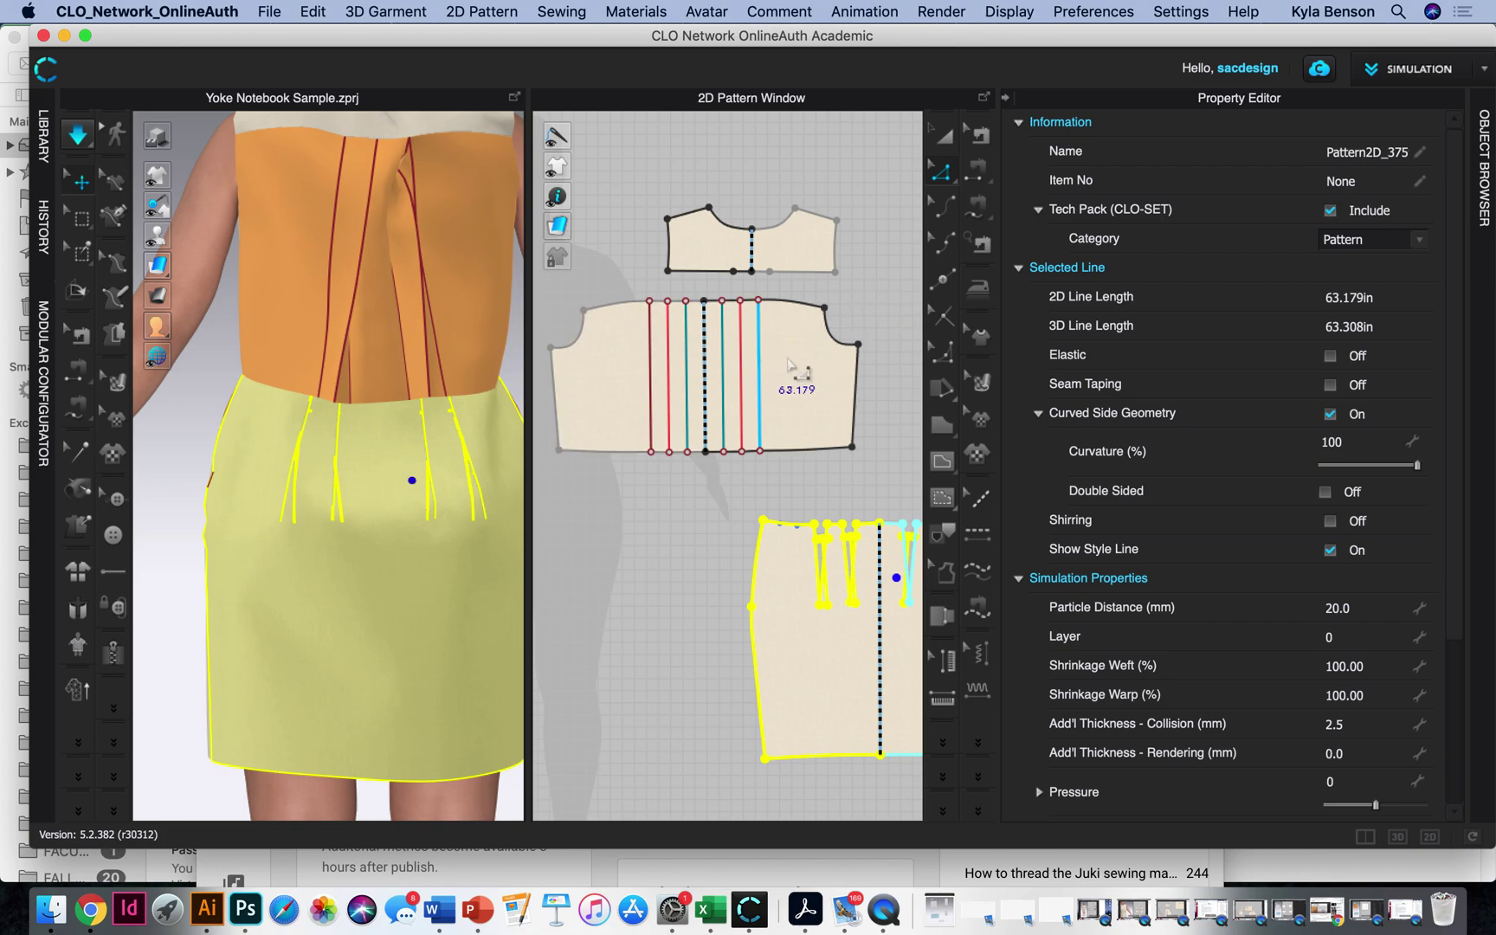
key(Escape)
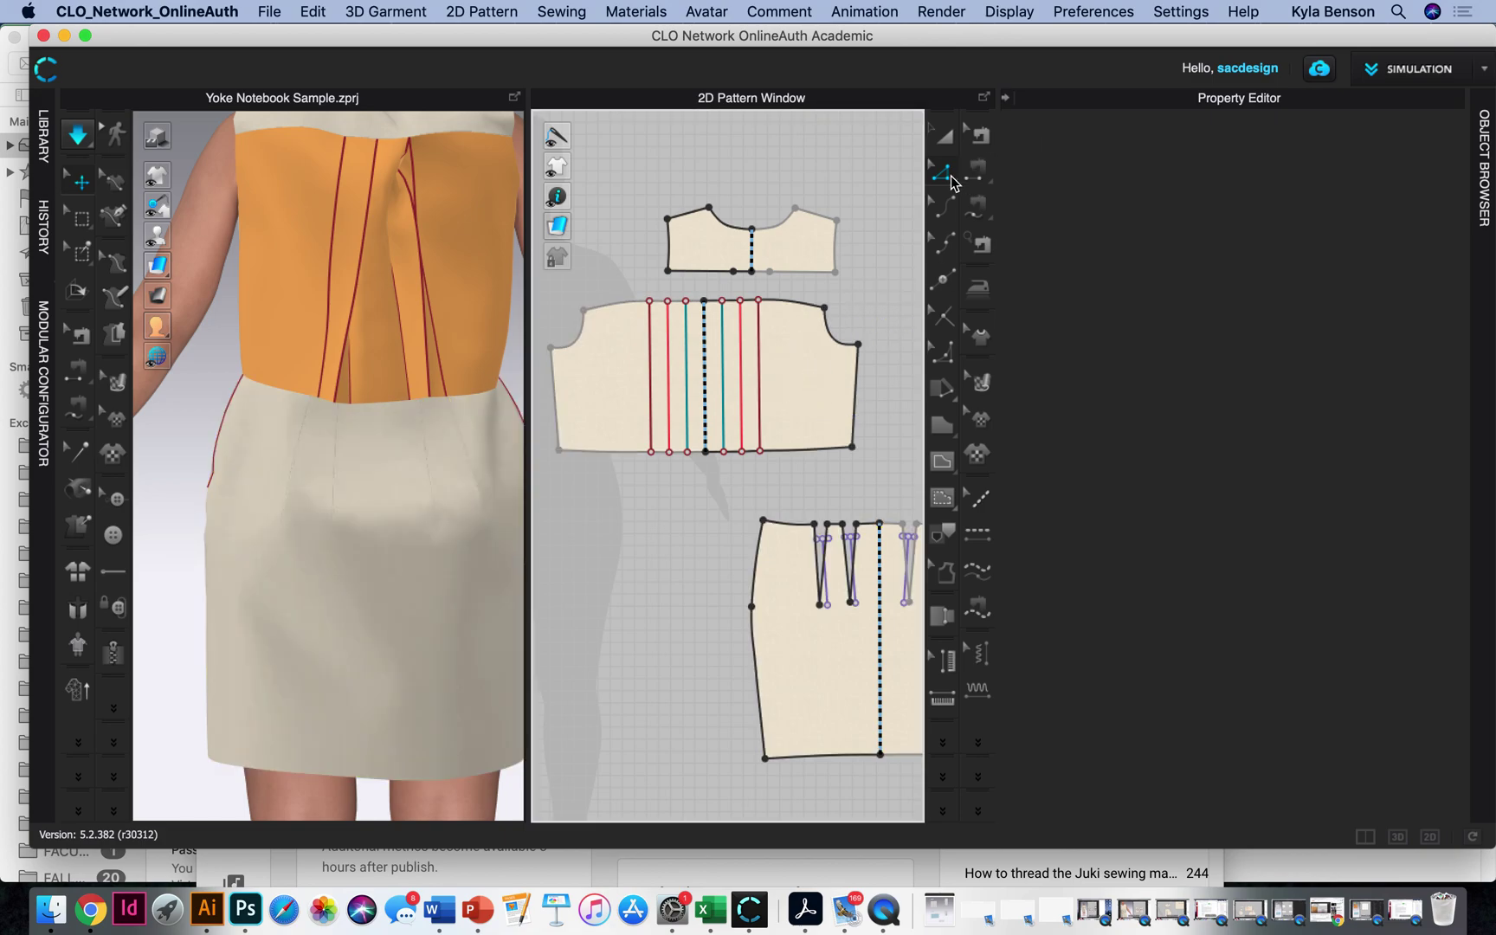
click(943, 136)
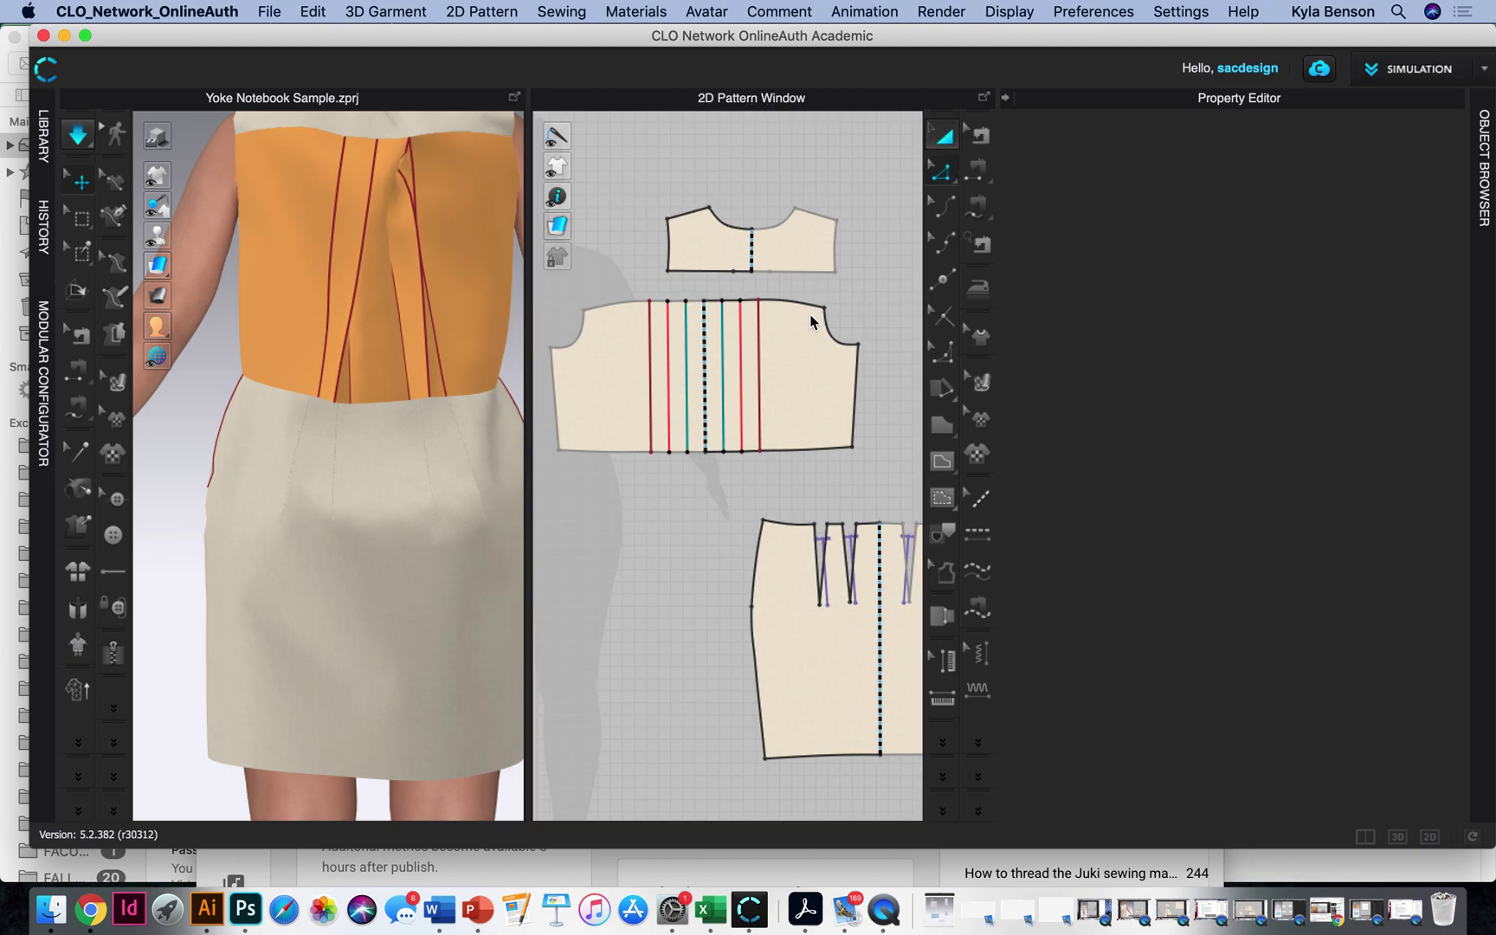
click(800, 339)
right_click(807, 346)
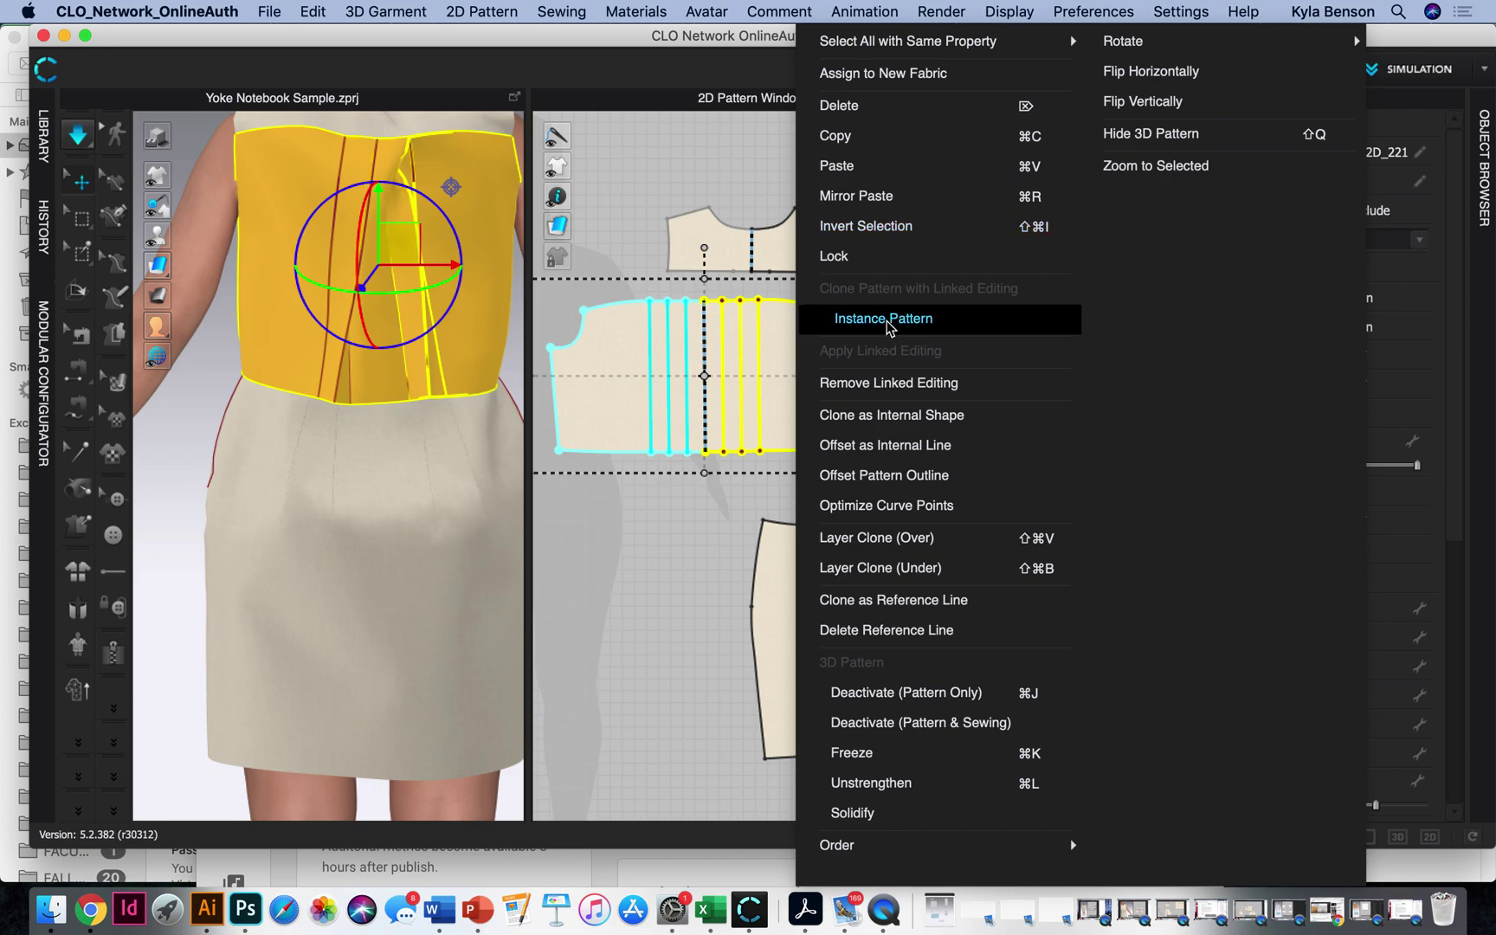
click(905, 383)
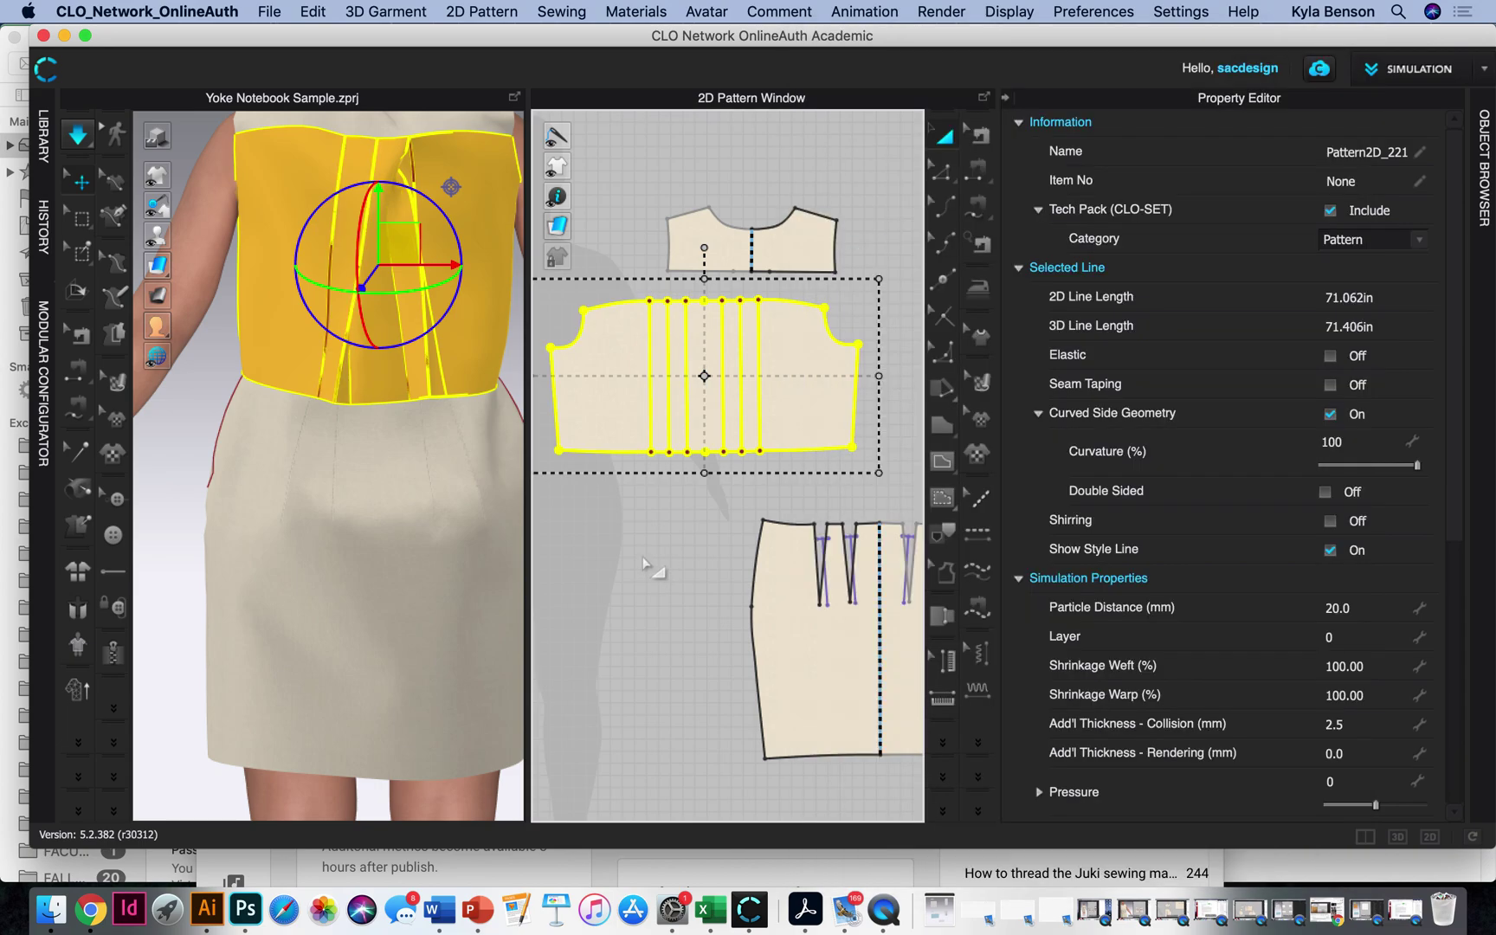
click(643, 561)
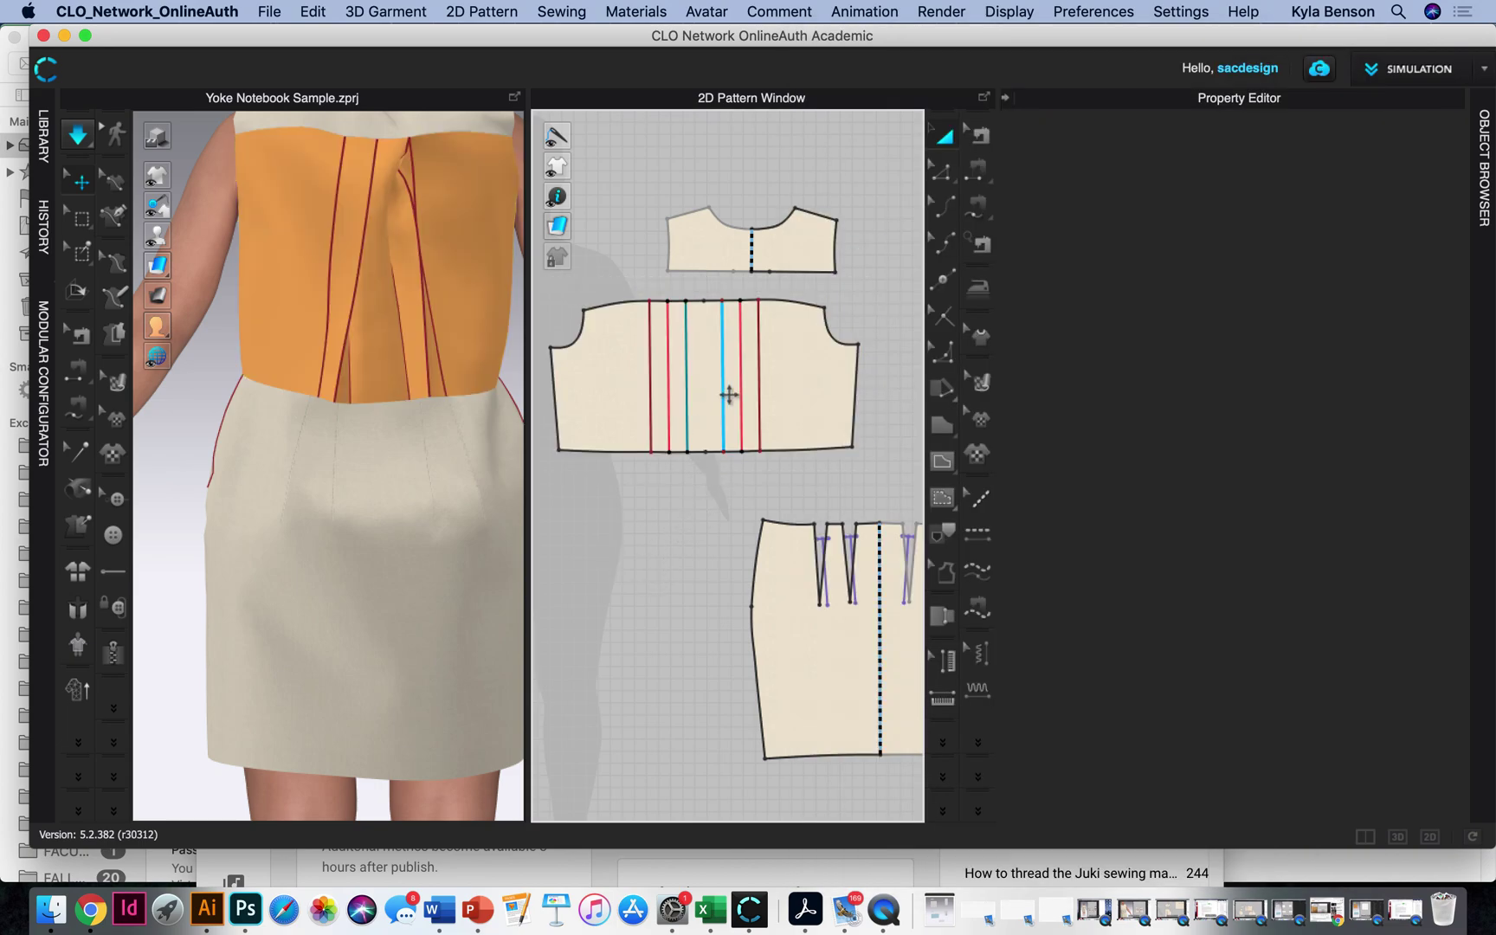
Step: On the right-hand pleat of the back bodice pattern, set the innermost line's fold angle to 0 and the middle line's to 360
click(941, 177)
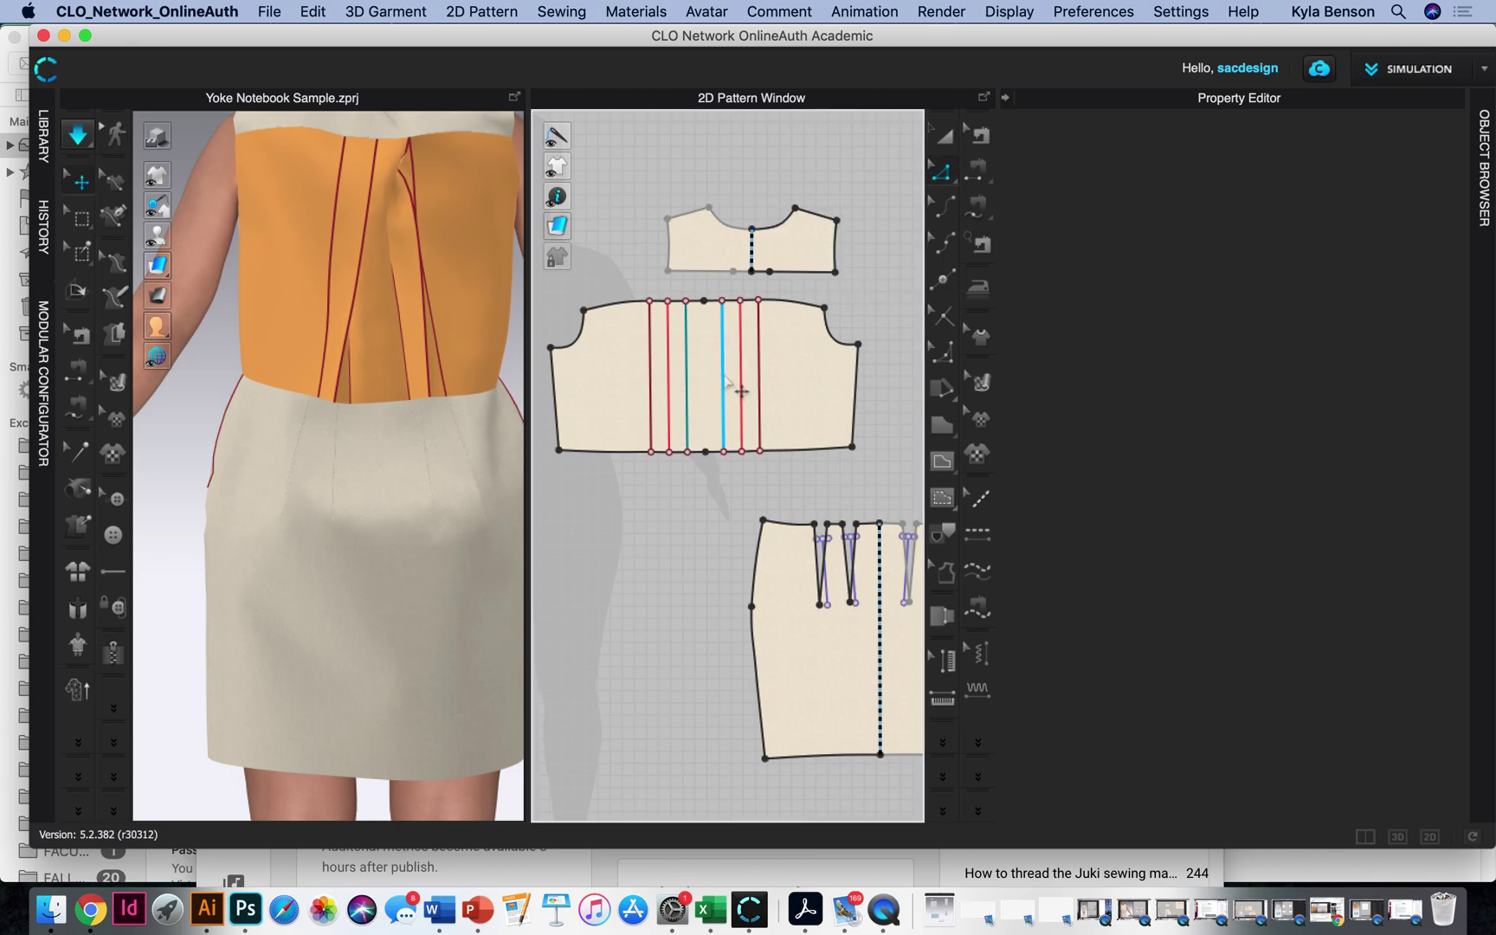
click(723, 381)
double_click(1375, 289)
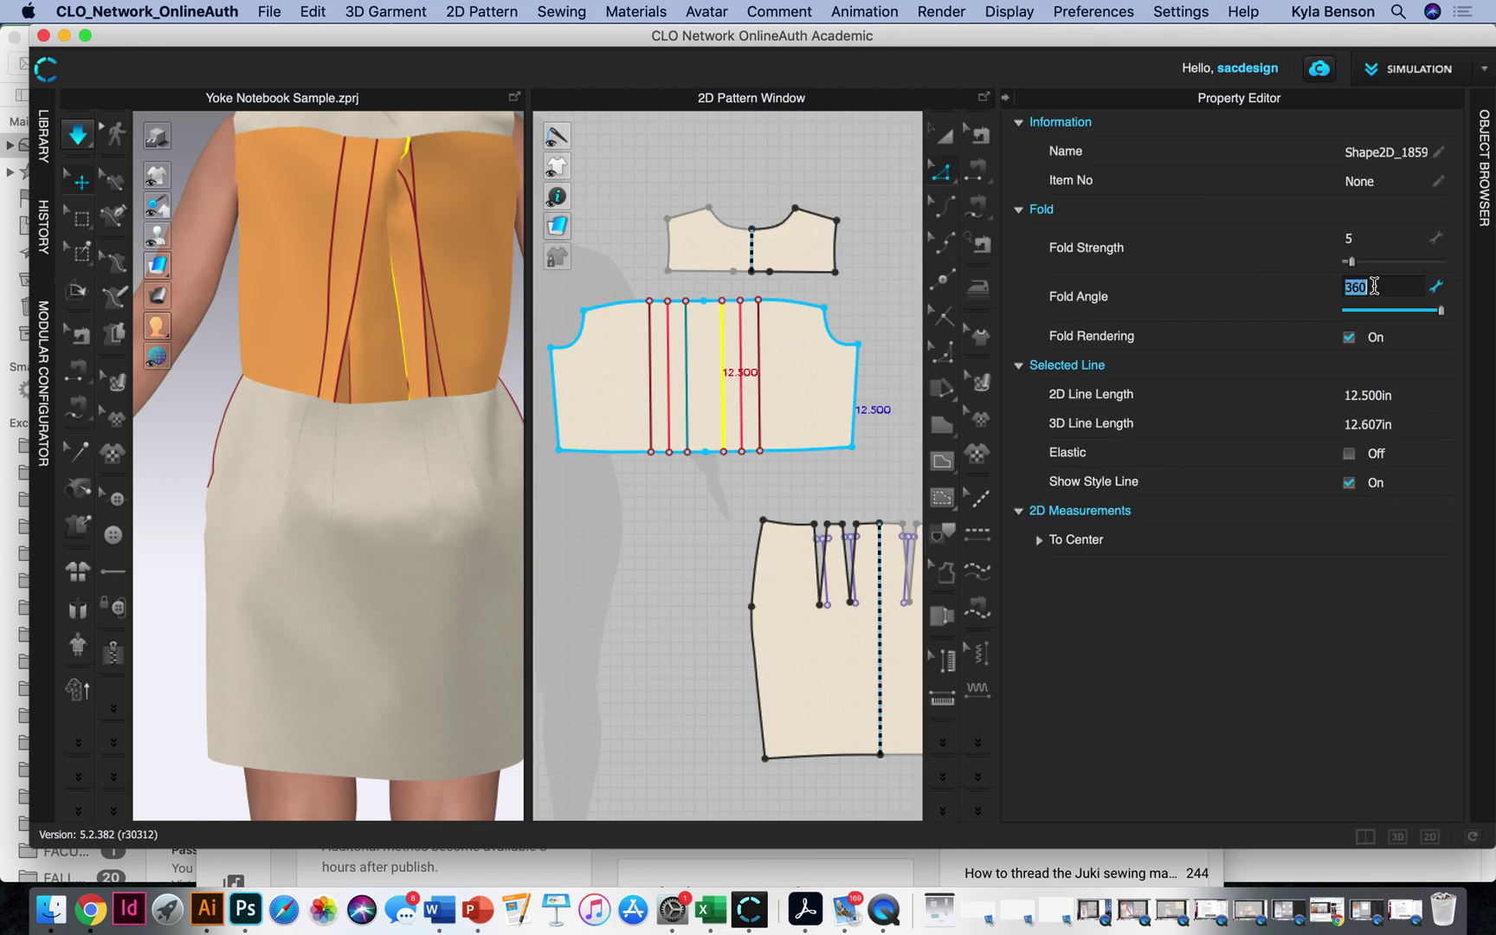
click(741, 407)
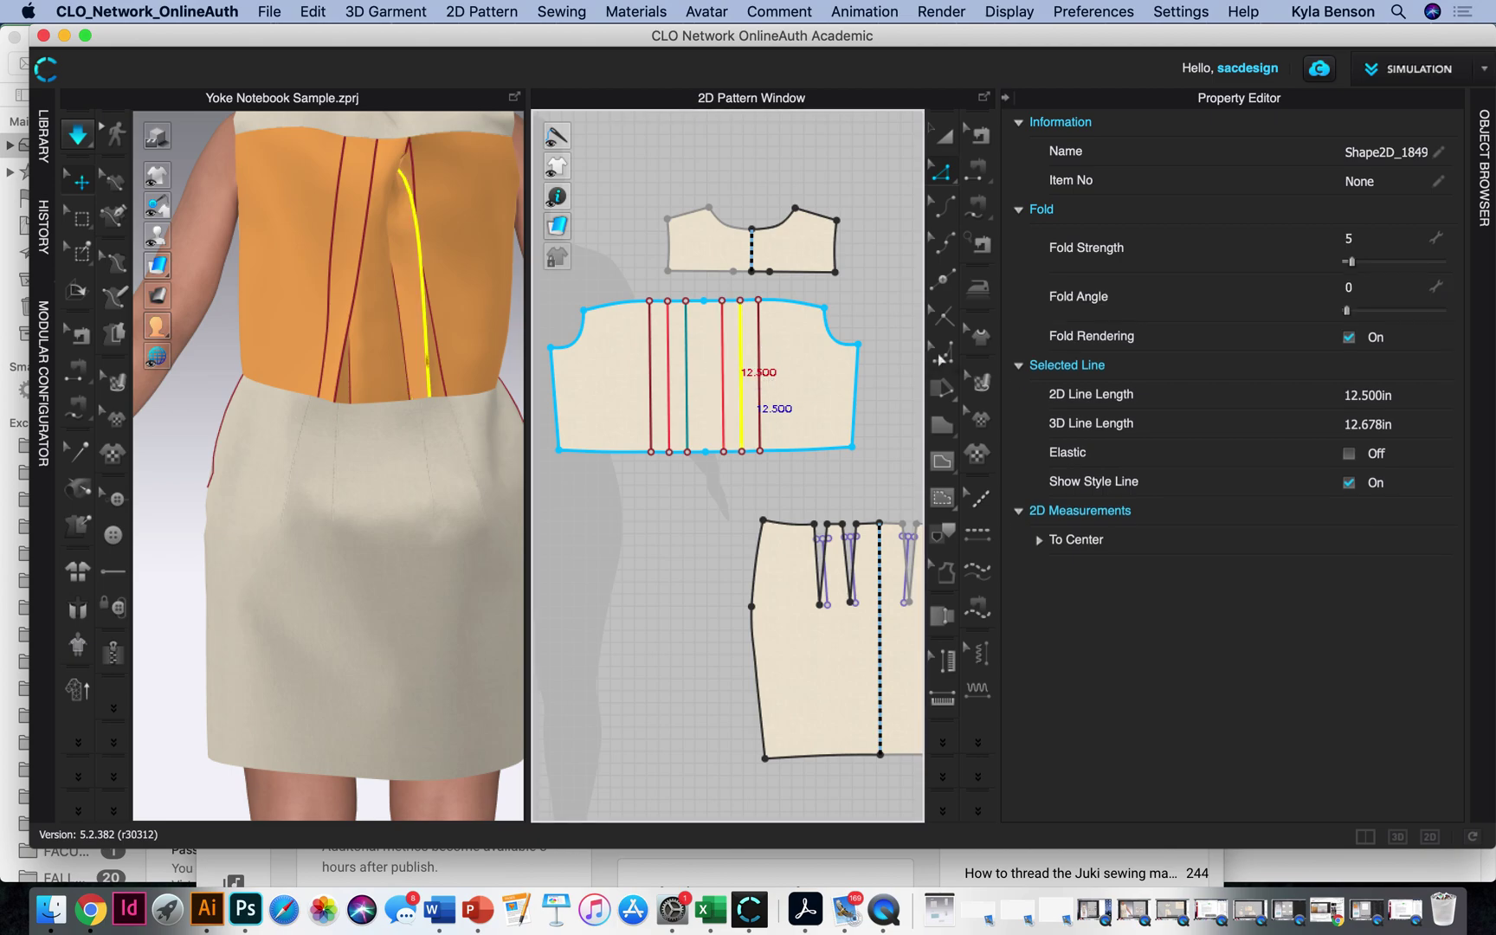
double_click(1346, 285)
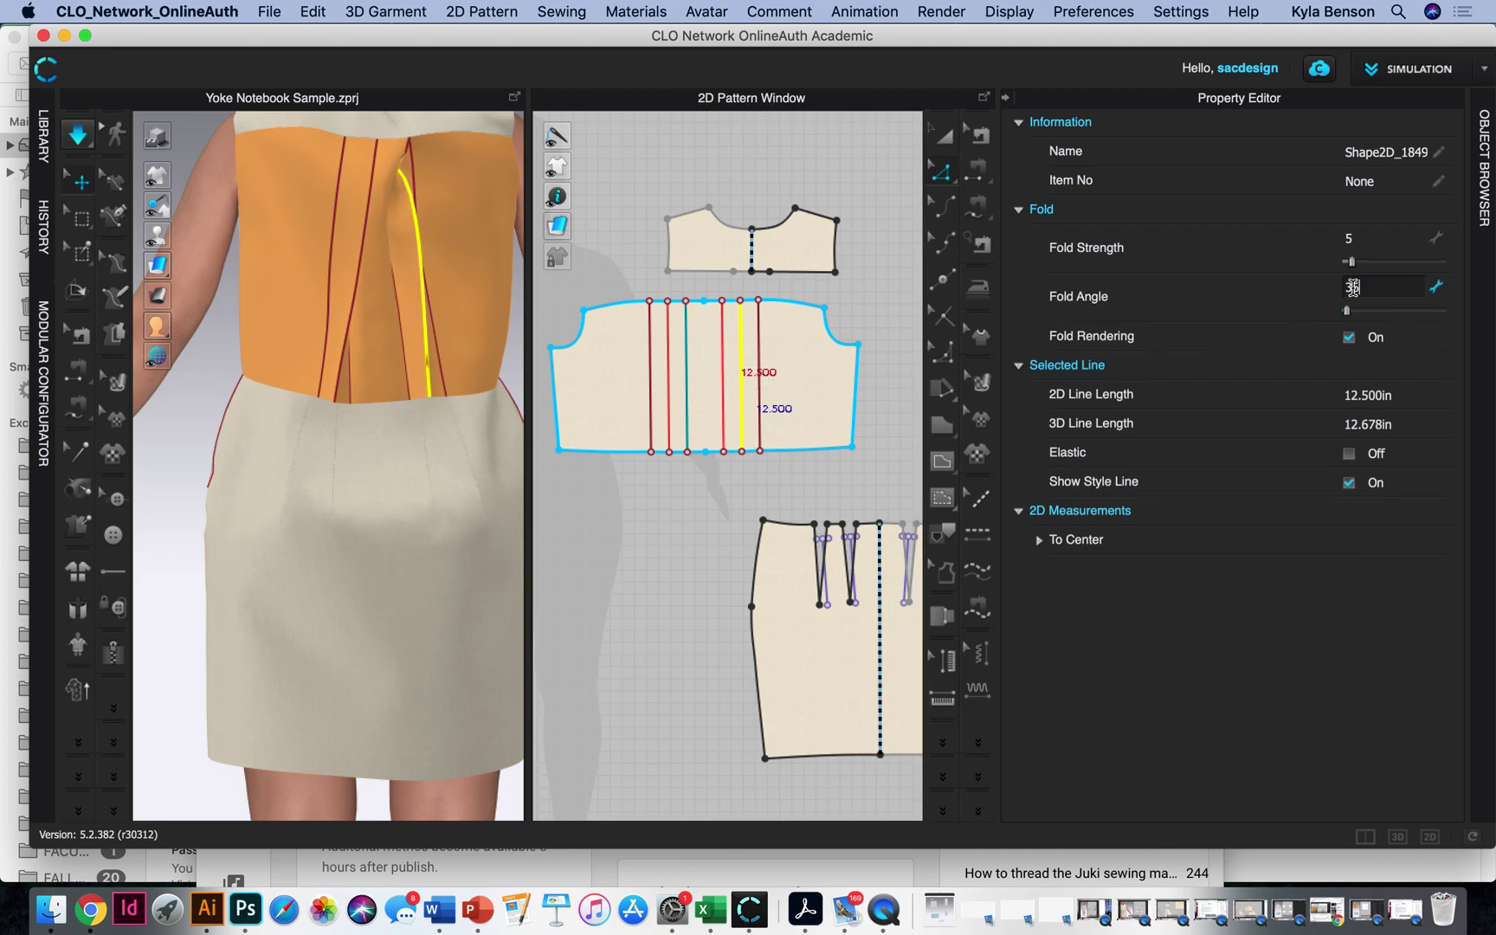
key(Return)
Step: Simulate the garment and pull the lower edge of the back bodice to settle the right-hand pleat
click(81, 141)
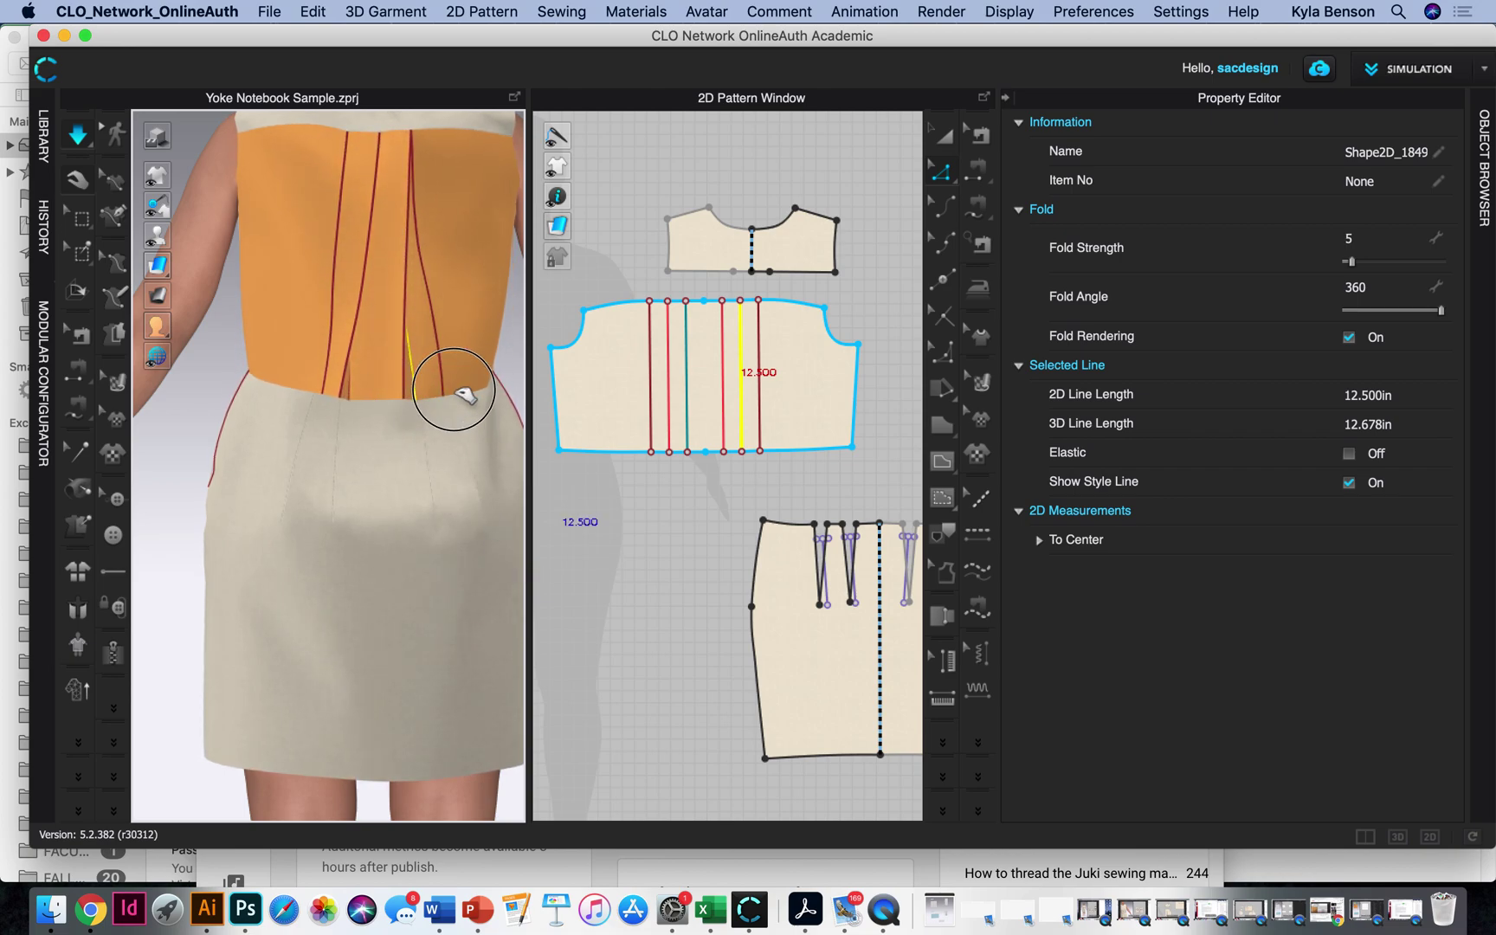
click(465, 396)
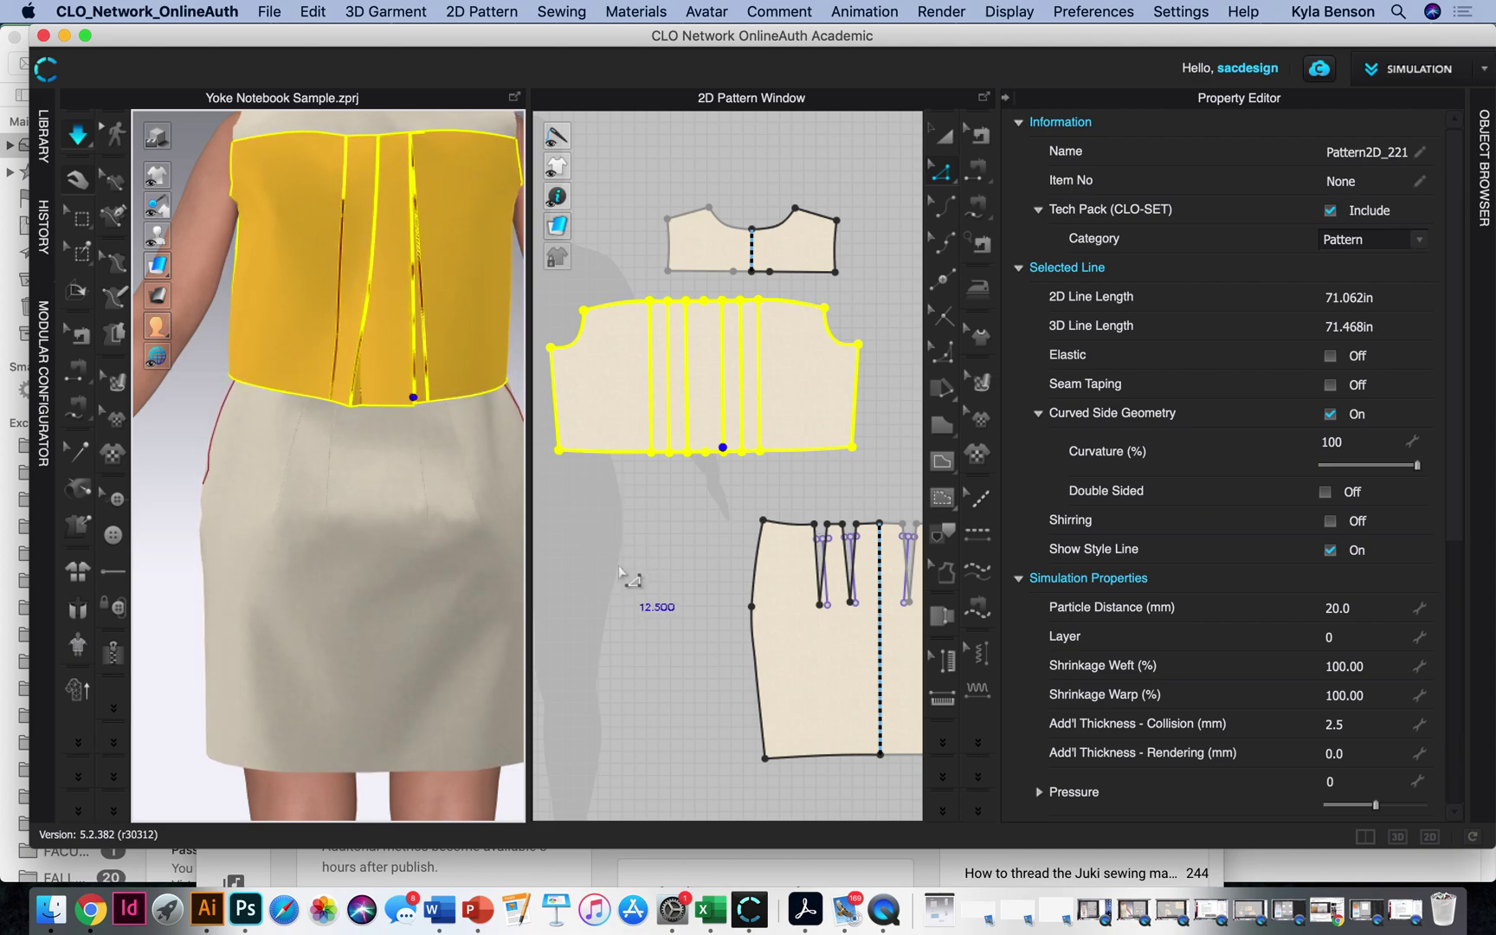
Step: On the left-hand pleat of the back bodice pattern, set the innermost line's fold angle to 0 and the middle line's to 360
click(654, 608)
click(688, 395)
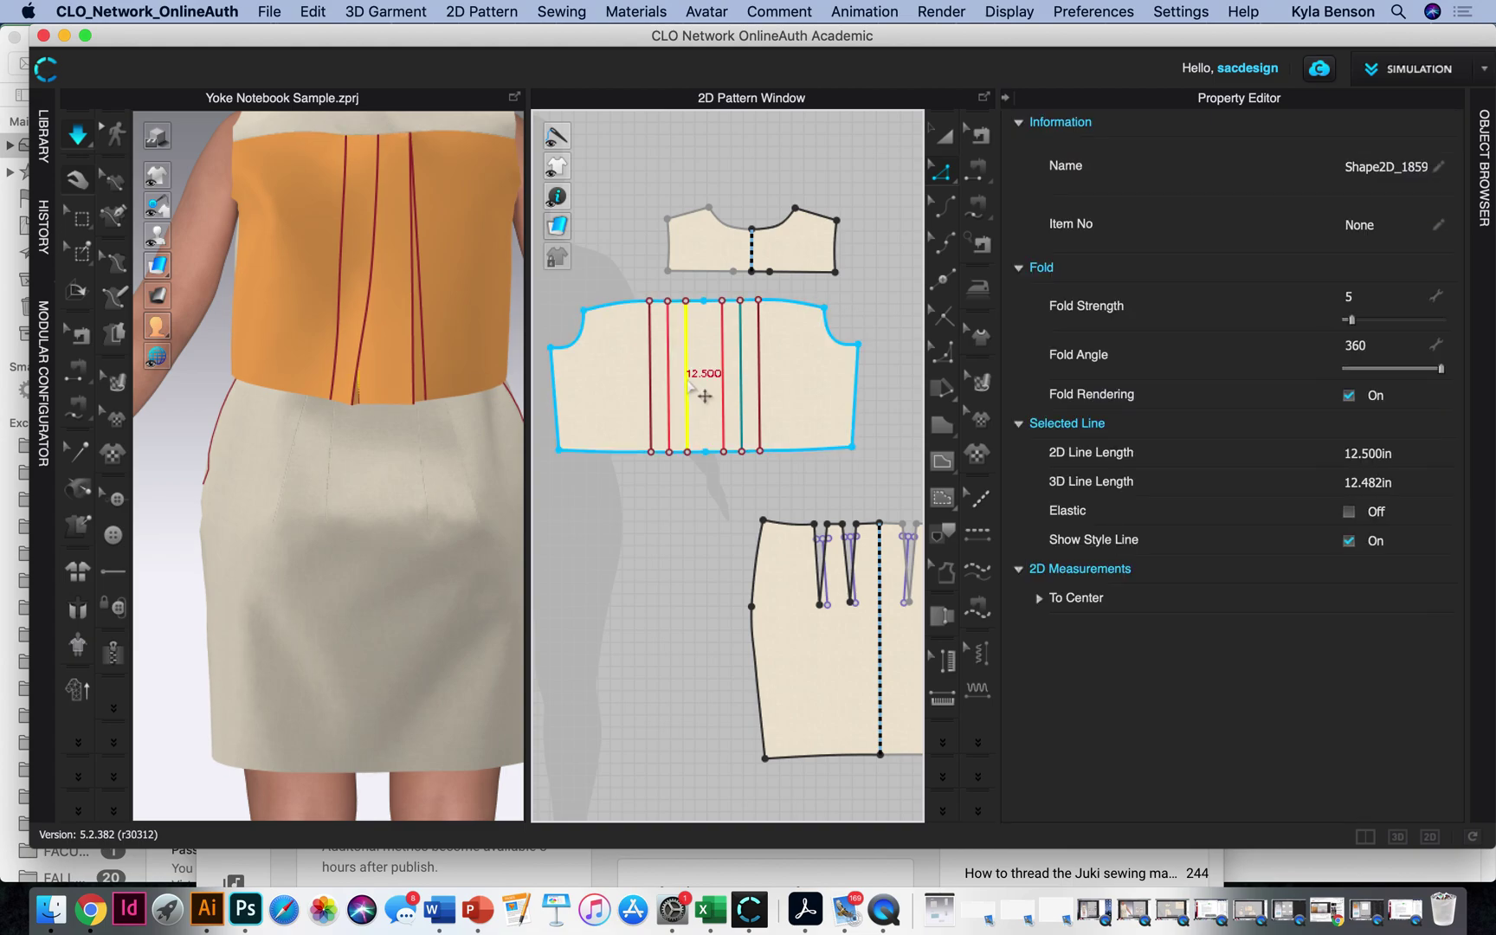
click(1362, 286)
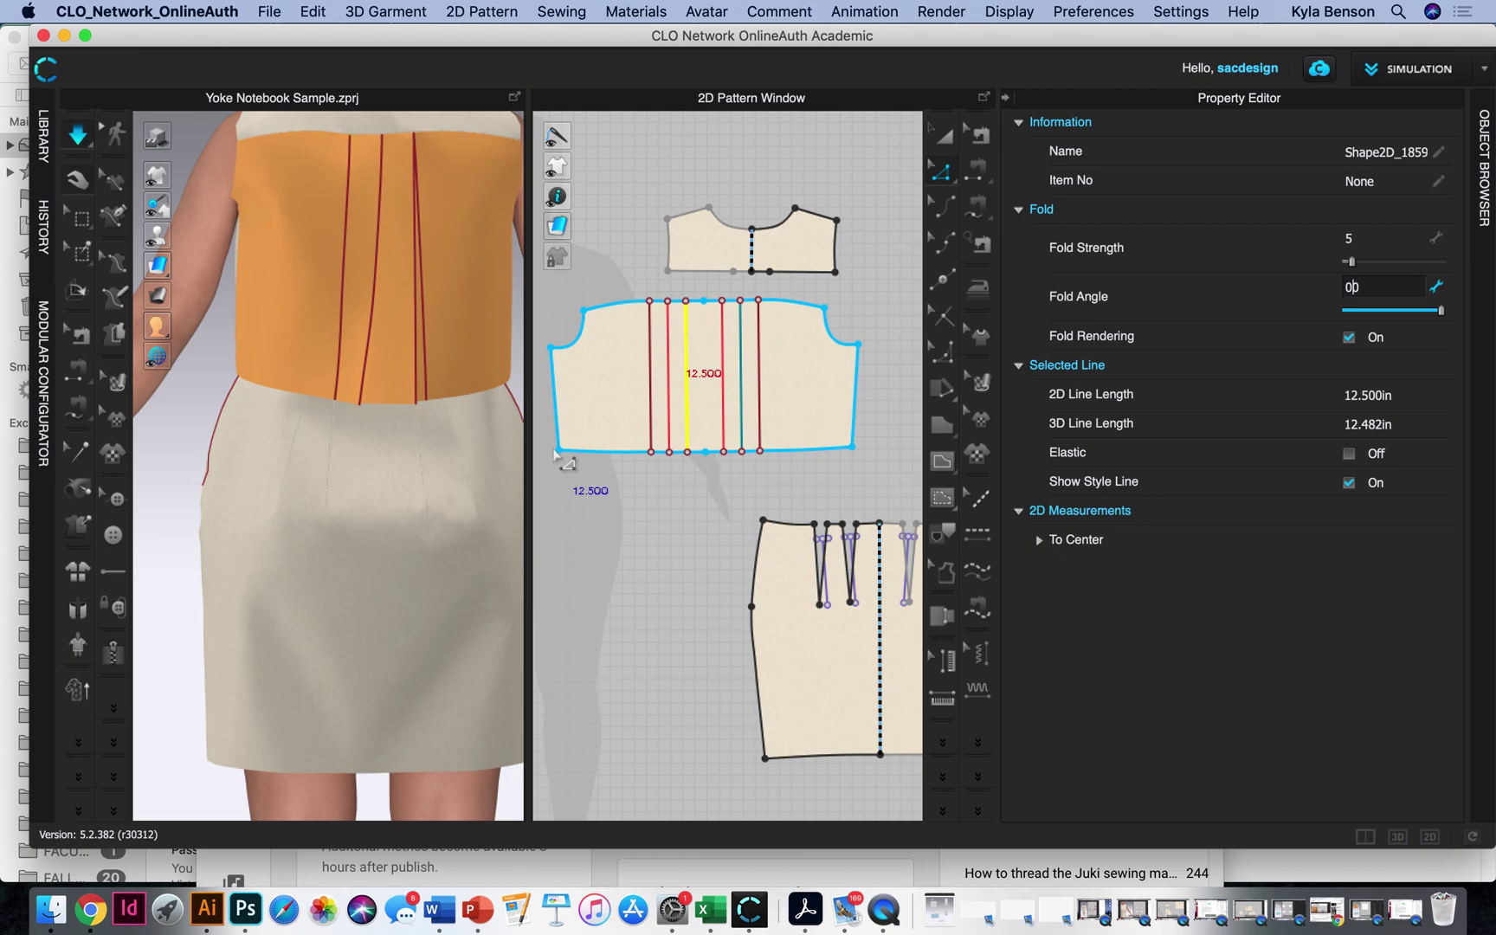
click(669, 414)
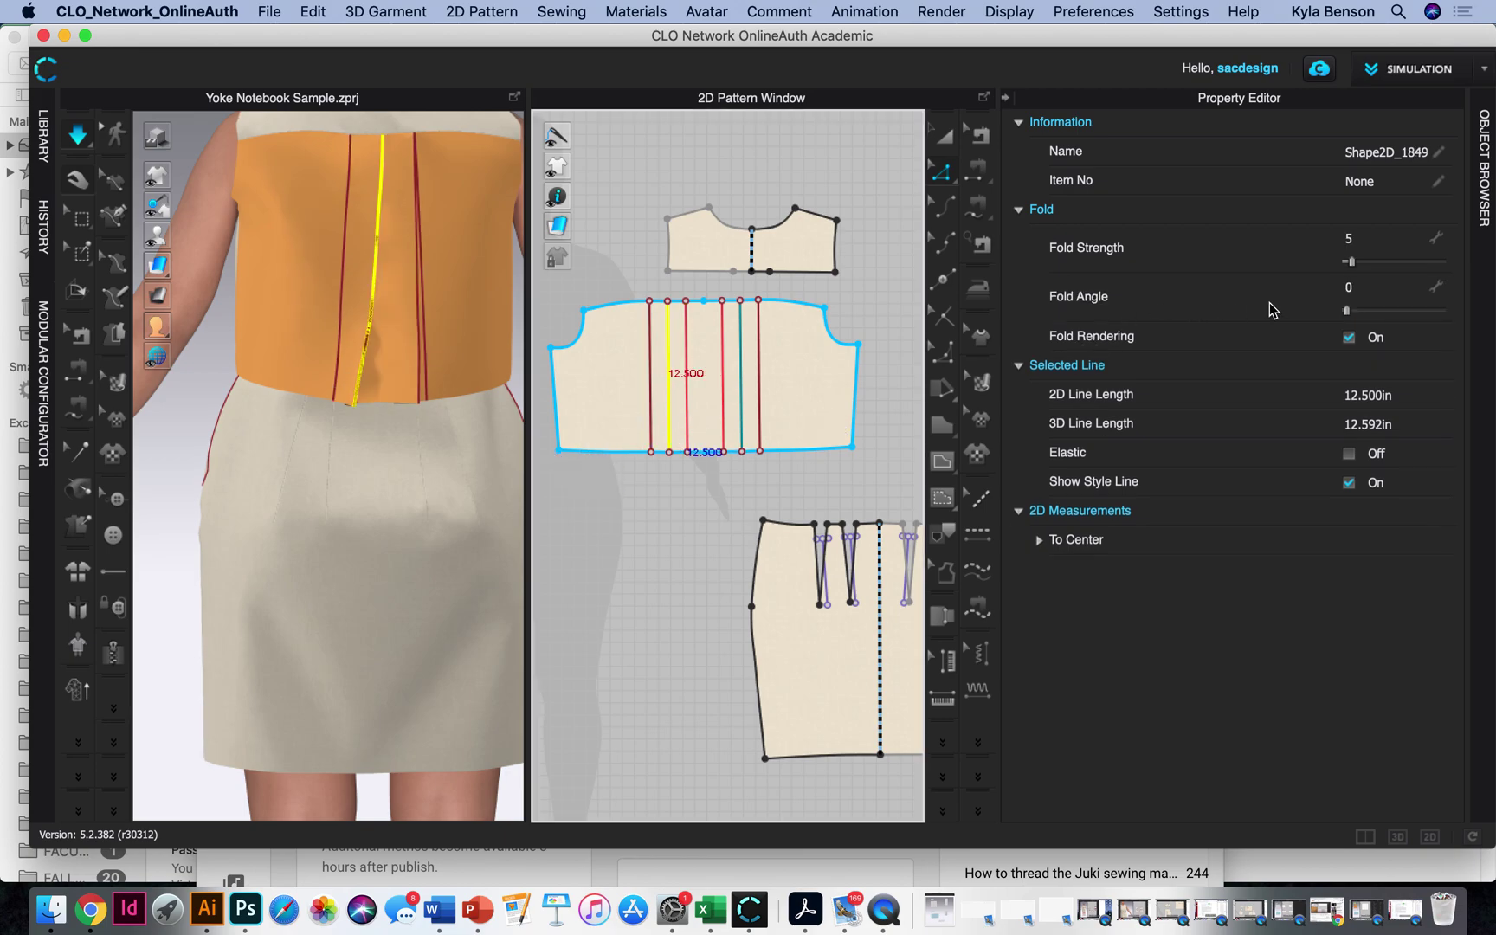
click(1381, 289)
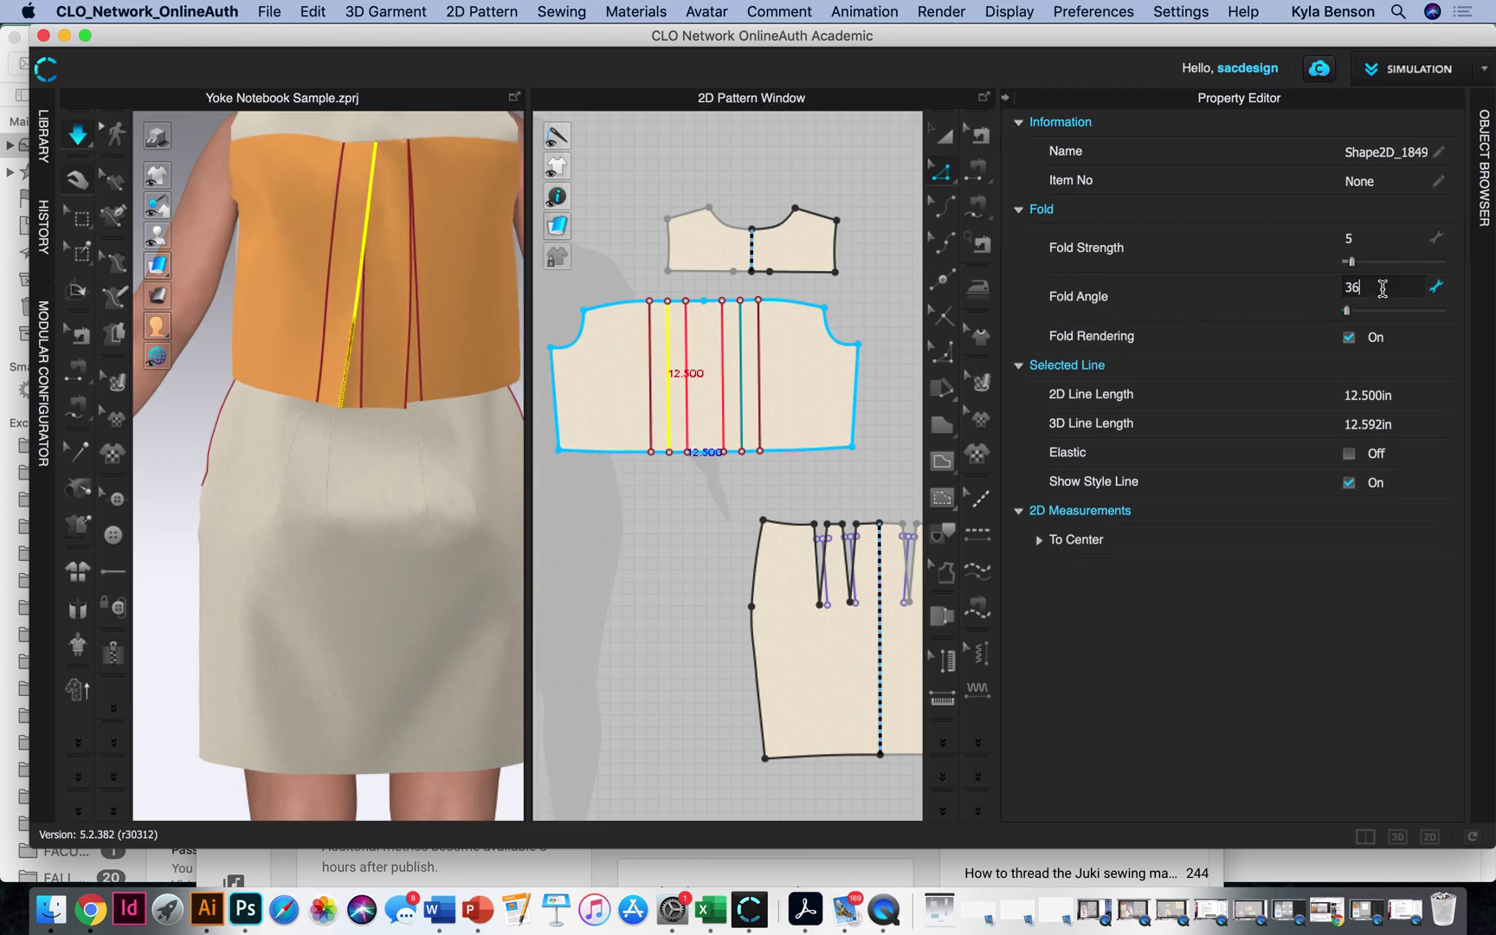
text(360)
Step: Restart the simulation and pull the centre of the back bodice and the back skirt so the pleats lie flat over the waist
click(77, 143)
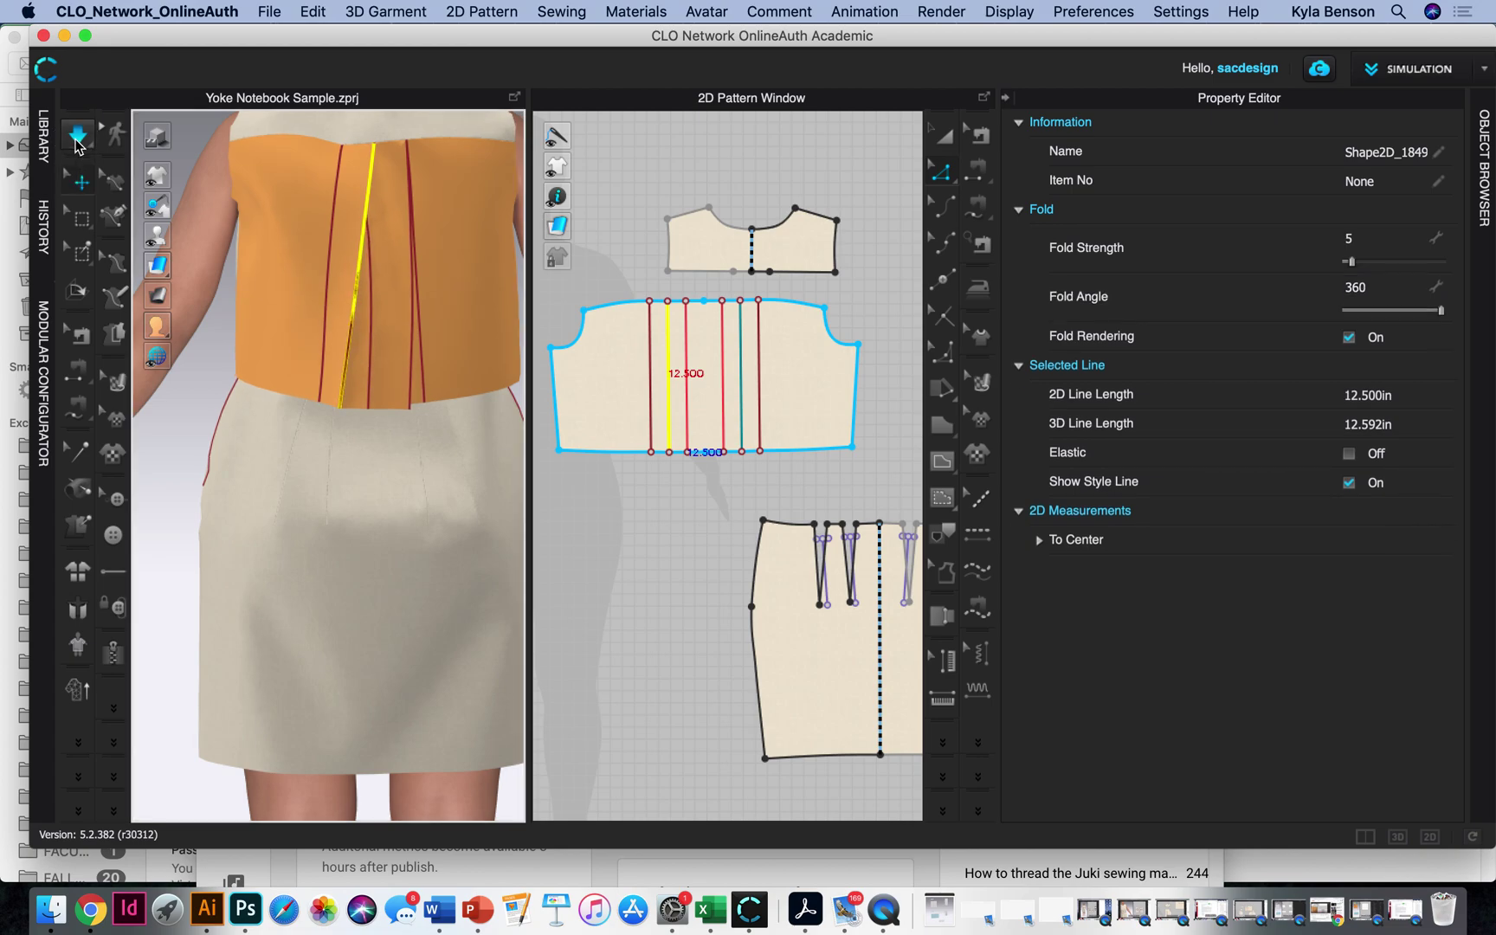
click(78, 139)
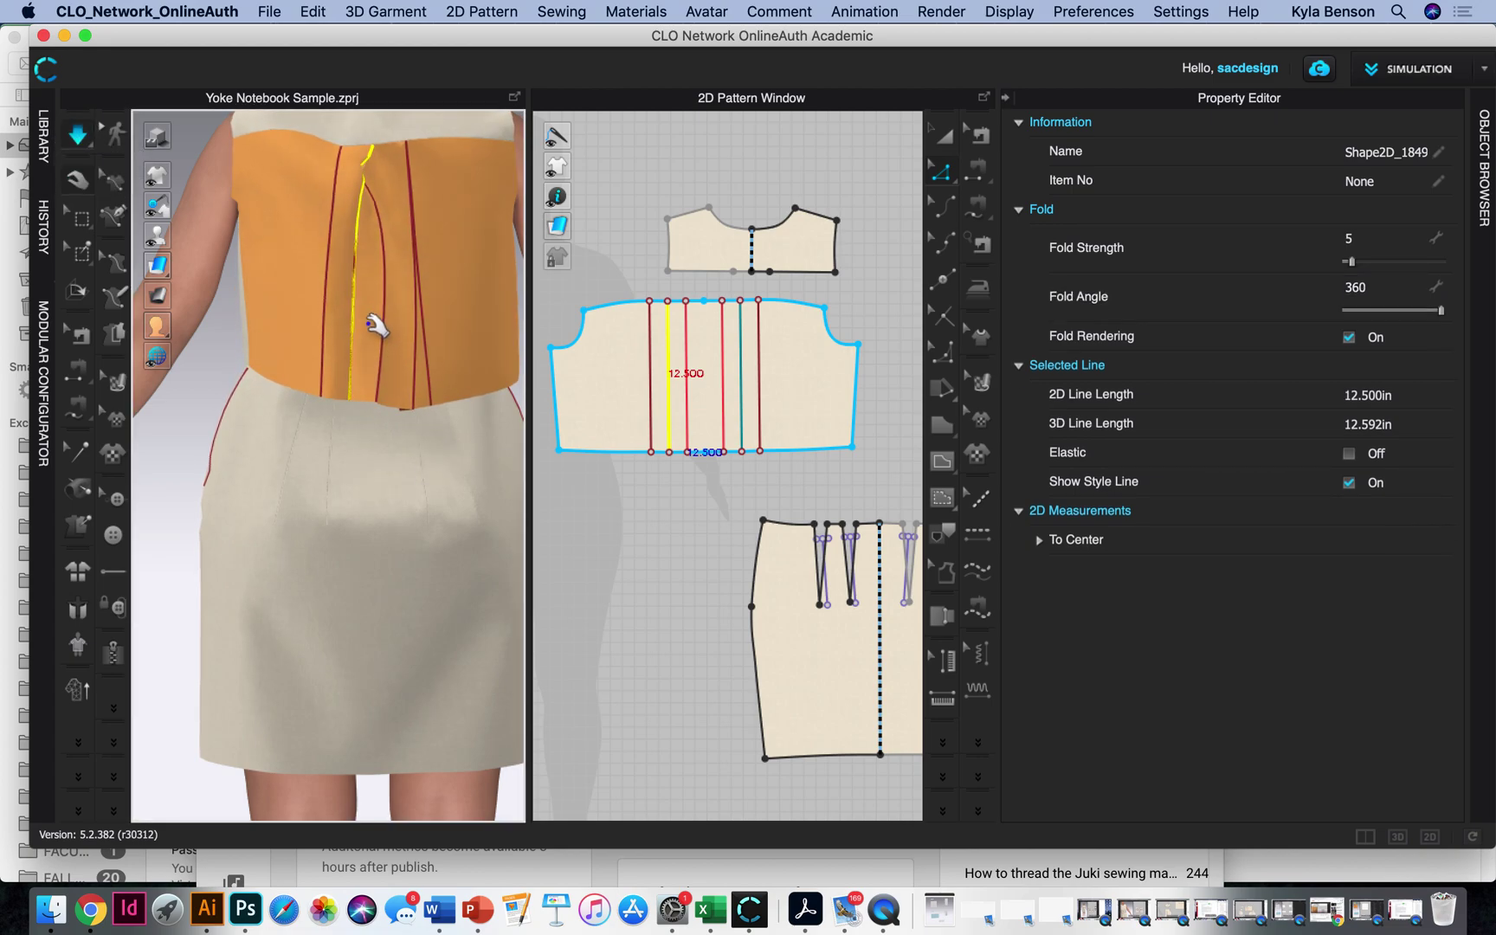
drag(381, 425, 378, 250)
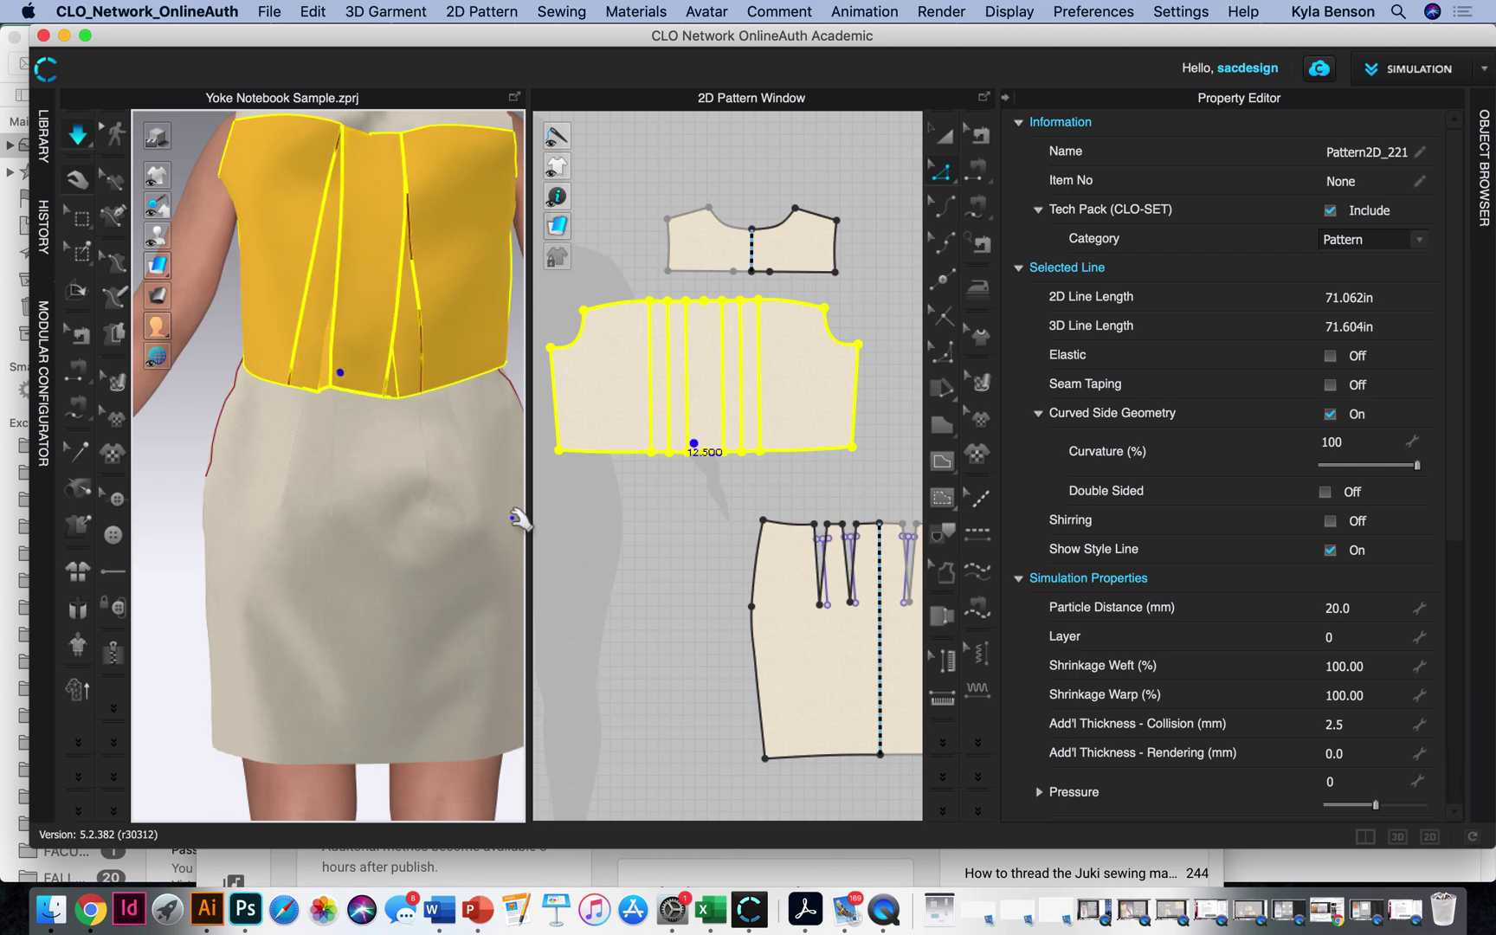
click(422, 516)
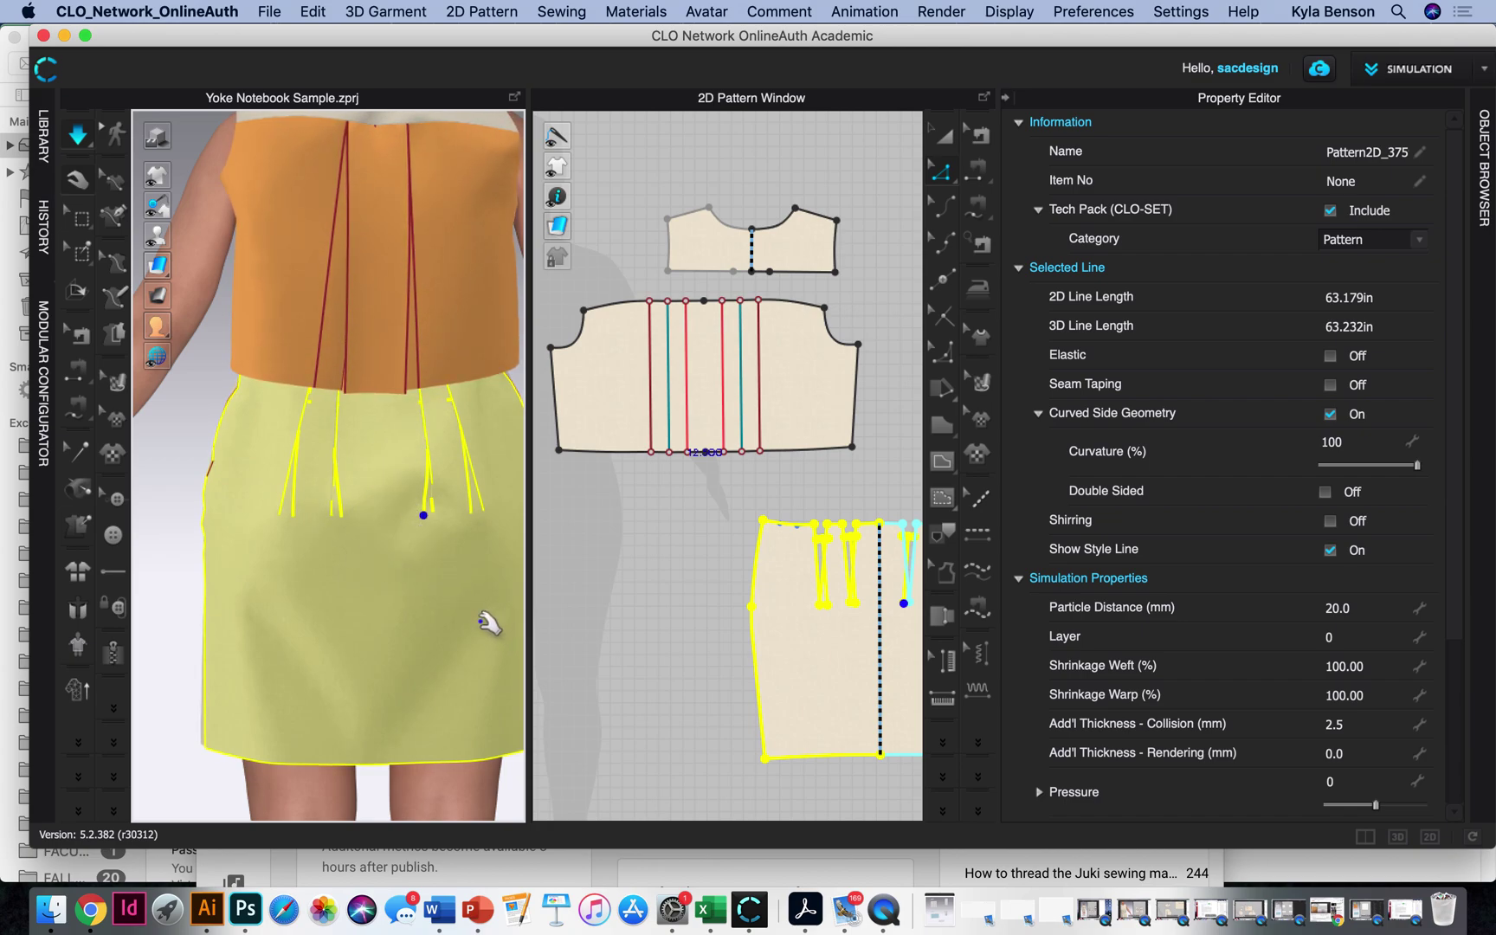
Step: Widen the 3D garment window and examine the pleated back bodice and skirt
right_drag(488, 627, 368, 639)
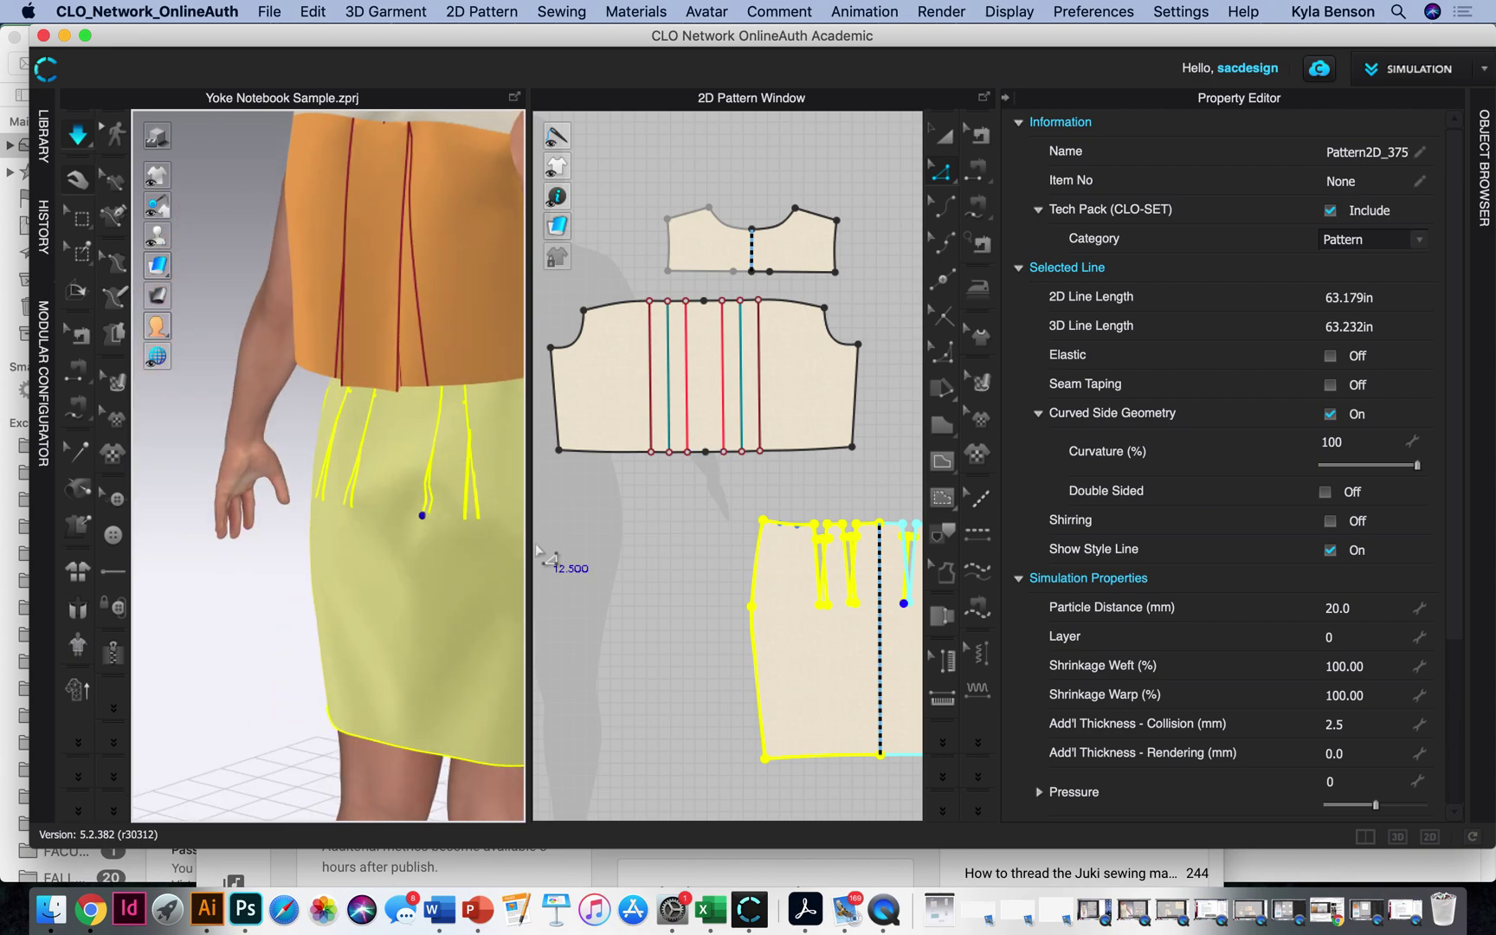
drag(548, 533, 736, 532)
right_drag(648, 548, 741, 488)
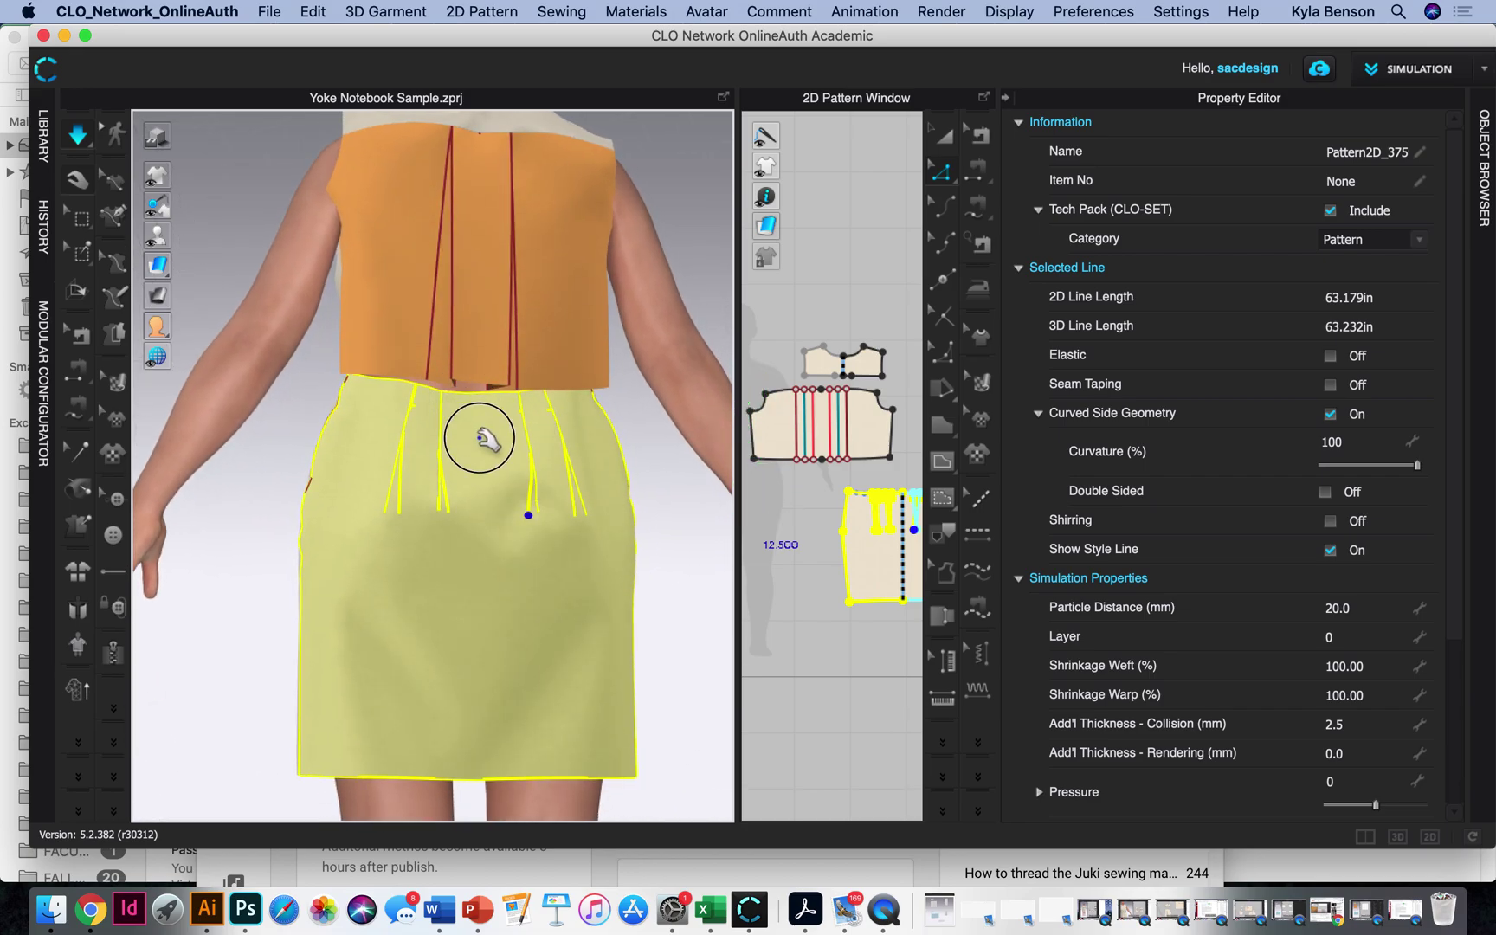
Step: Pull the back skirt up toward the waist and tug the lower front bodice while the simulation runs
drag(518, 444, 513, 141)
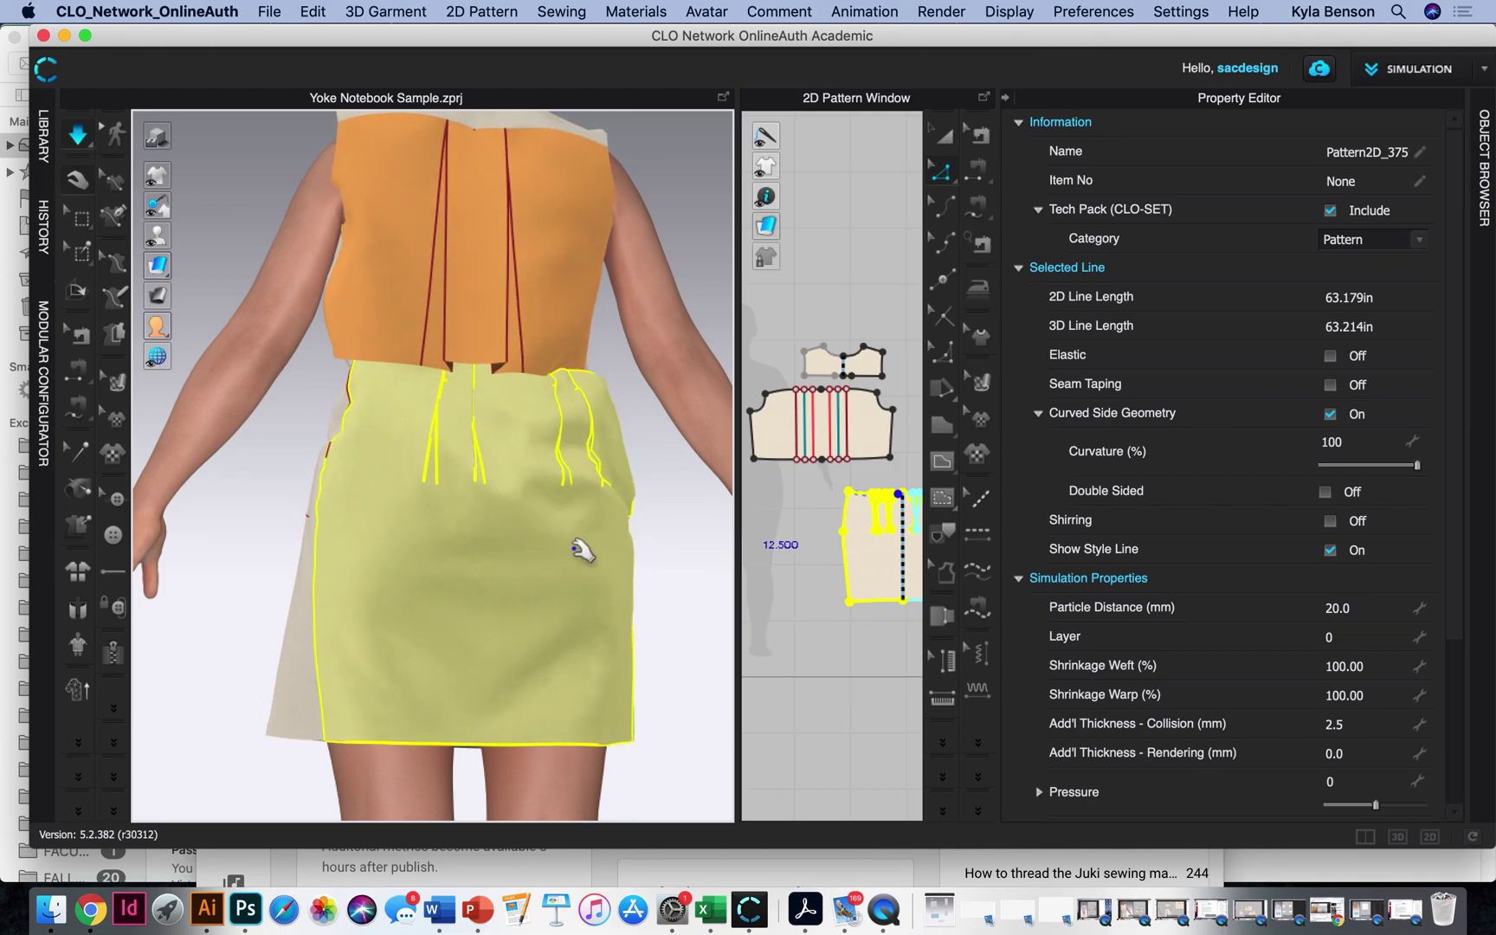
right_drag(655, 601, 641, 652)
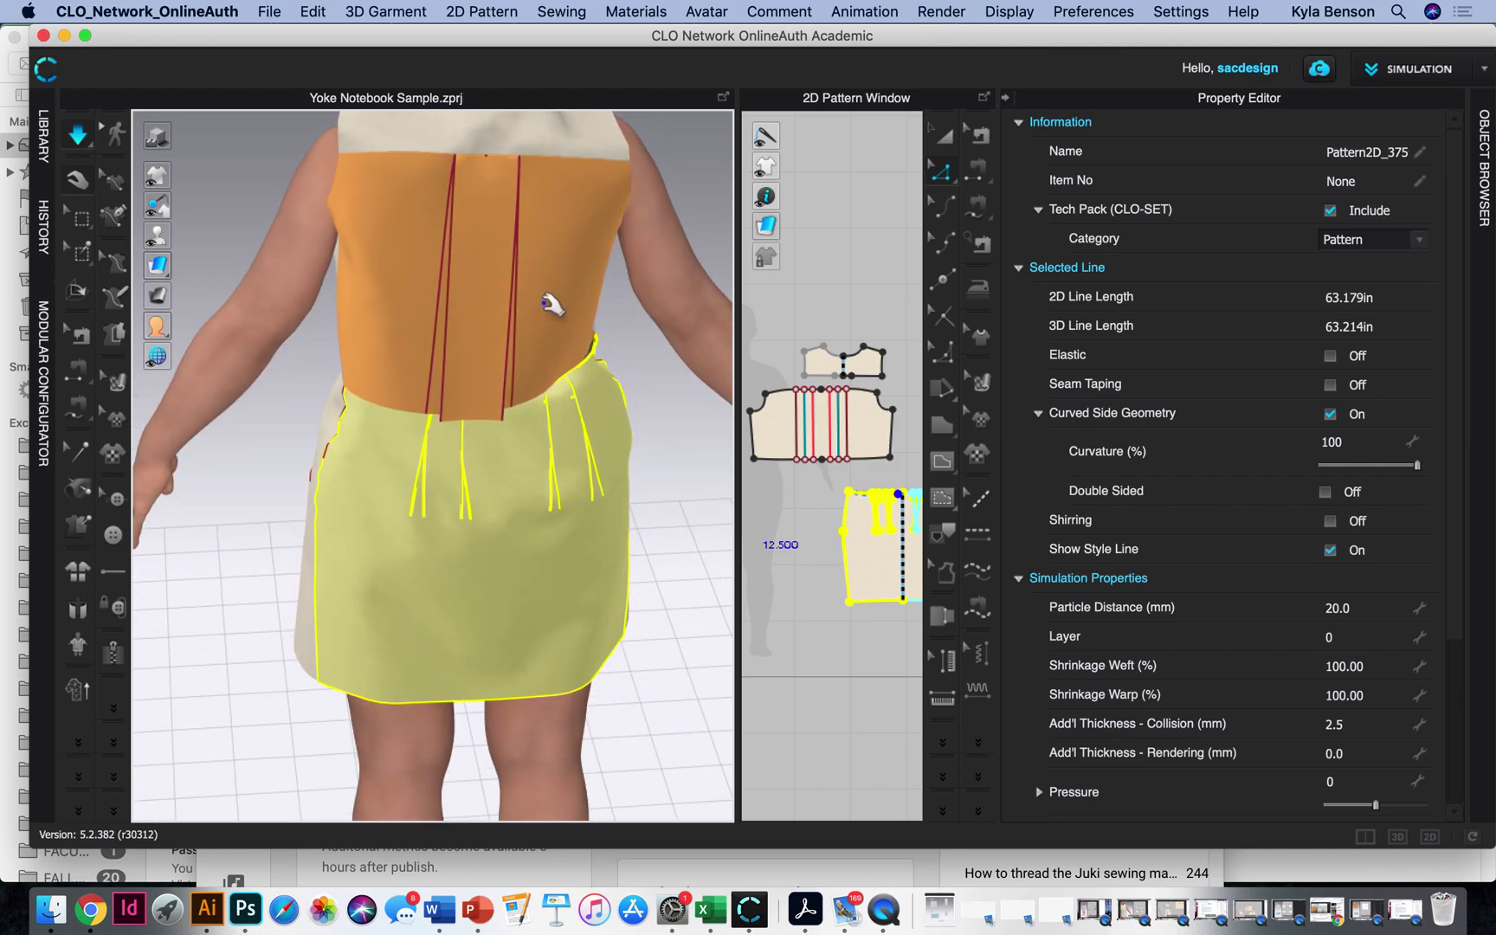
key(4)
key(4)
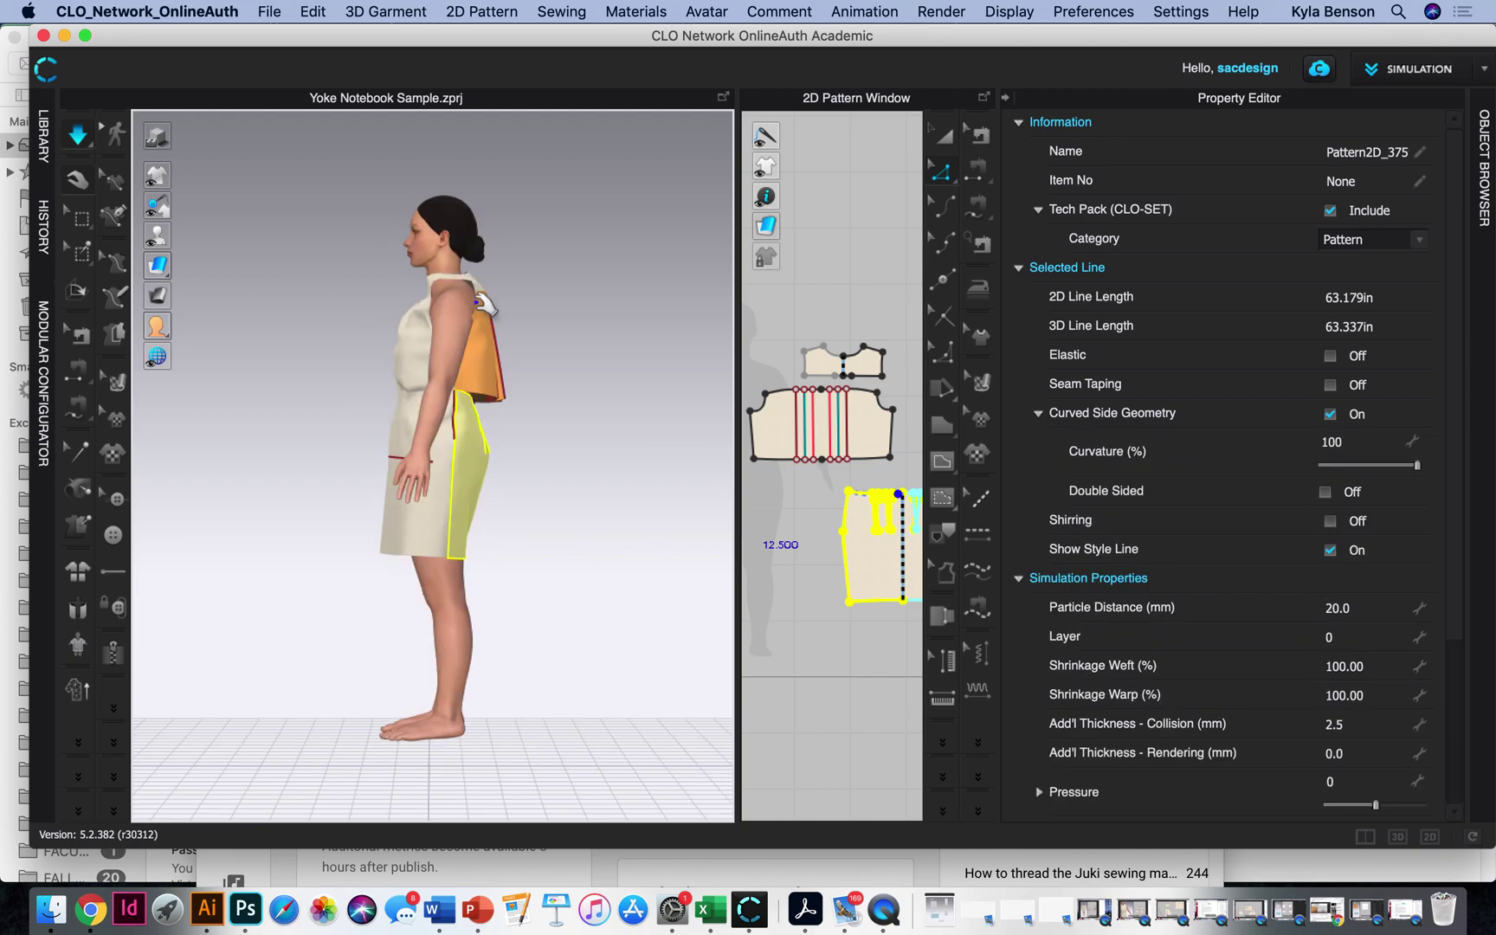
click(399, 383)
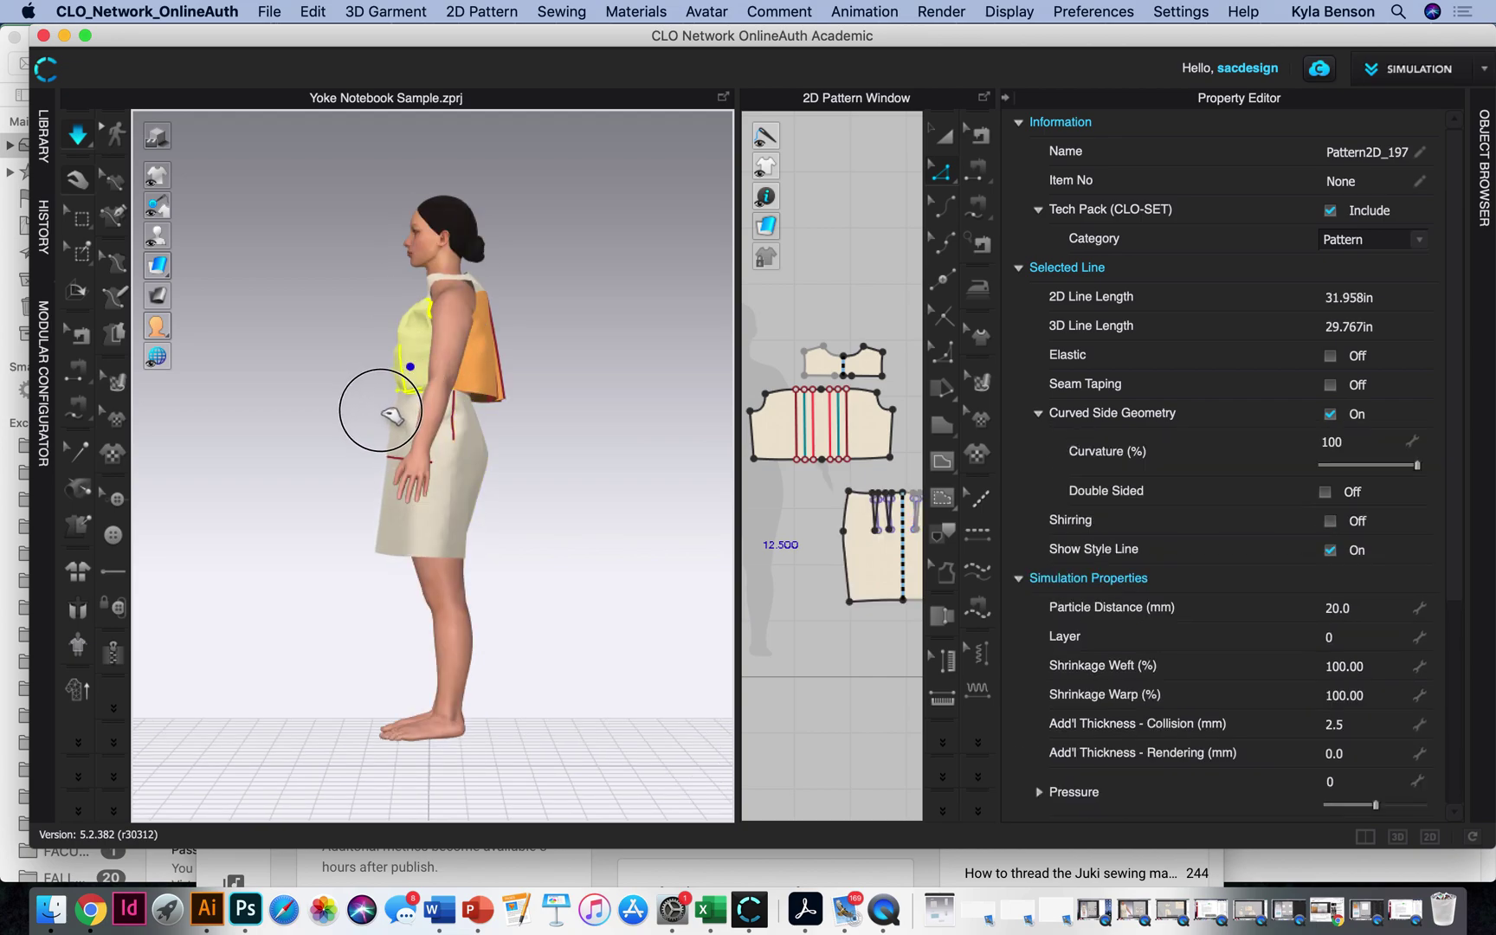
scroll(522, 401, up, 2)
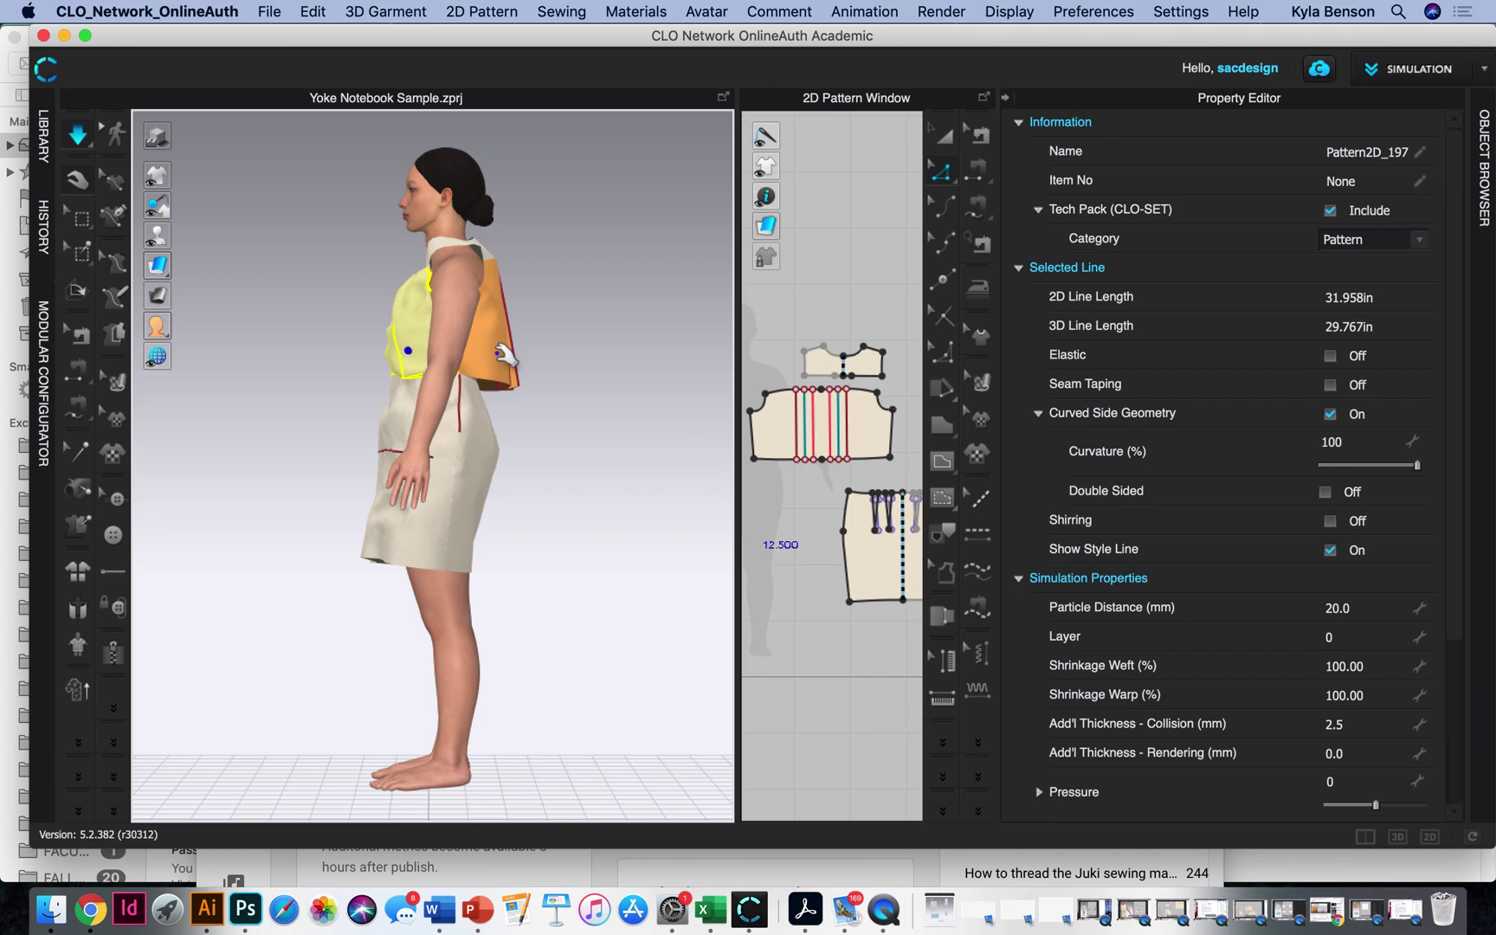
Step: Tug the back bodice, front bodice and front skirt to settle the dress on the avatar, and stop the simulation
key(8)
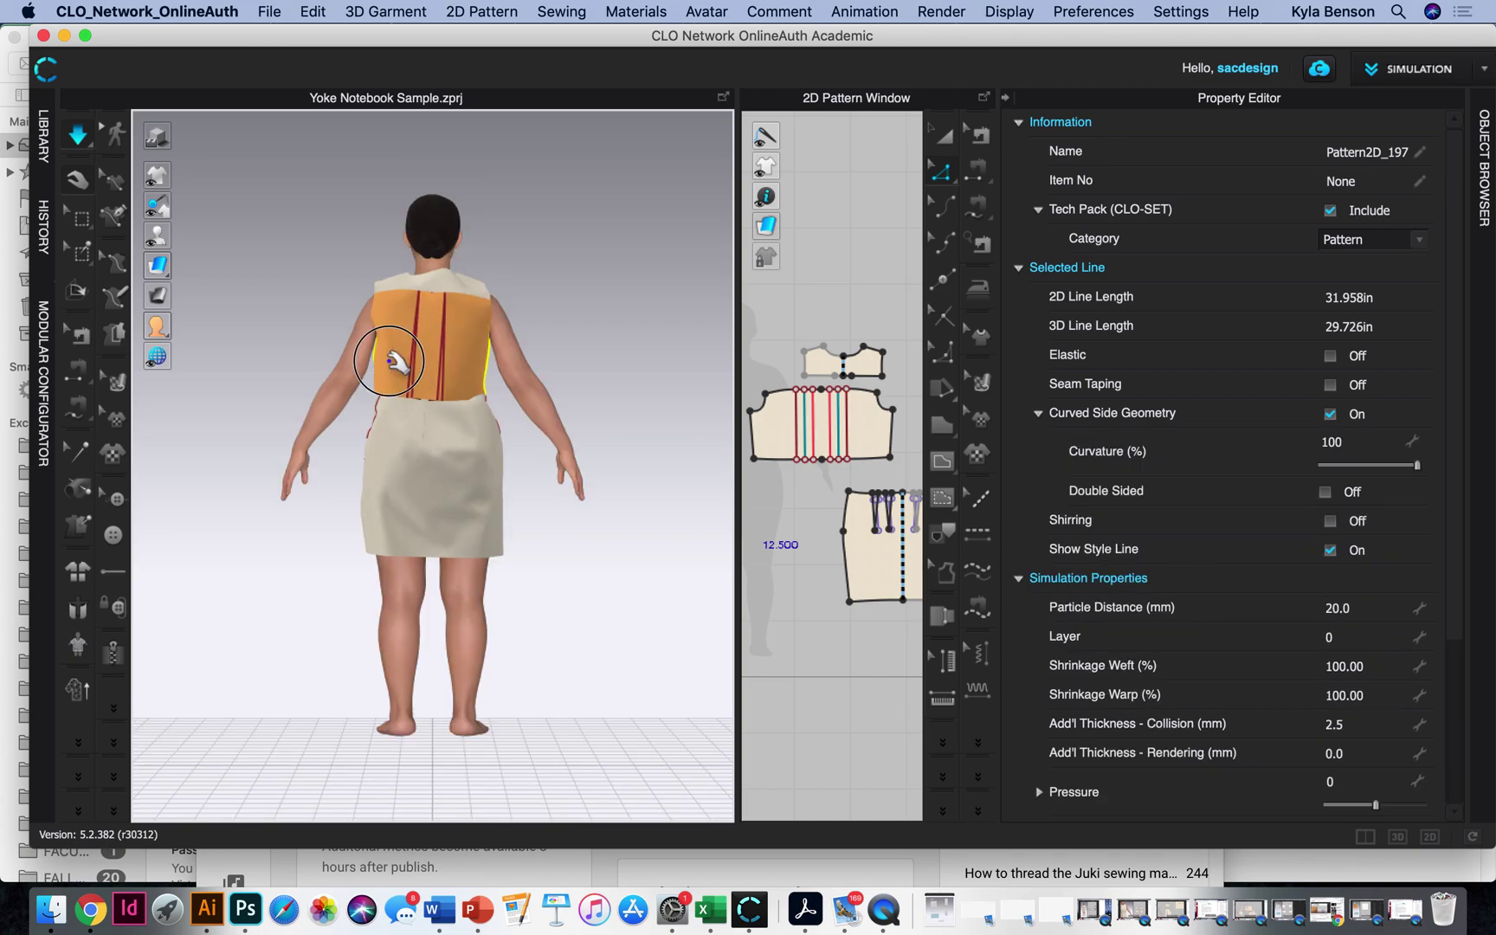
click(388, 361)
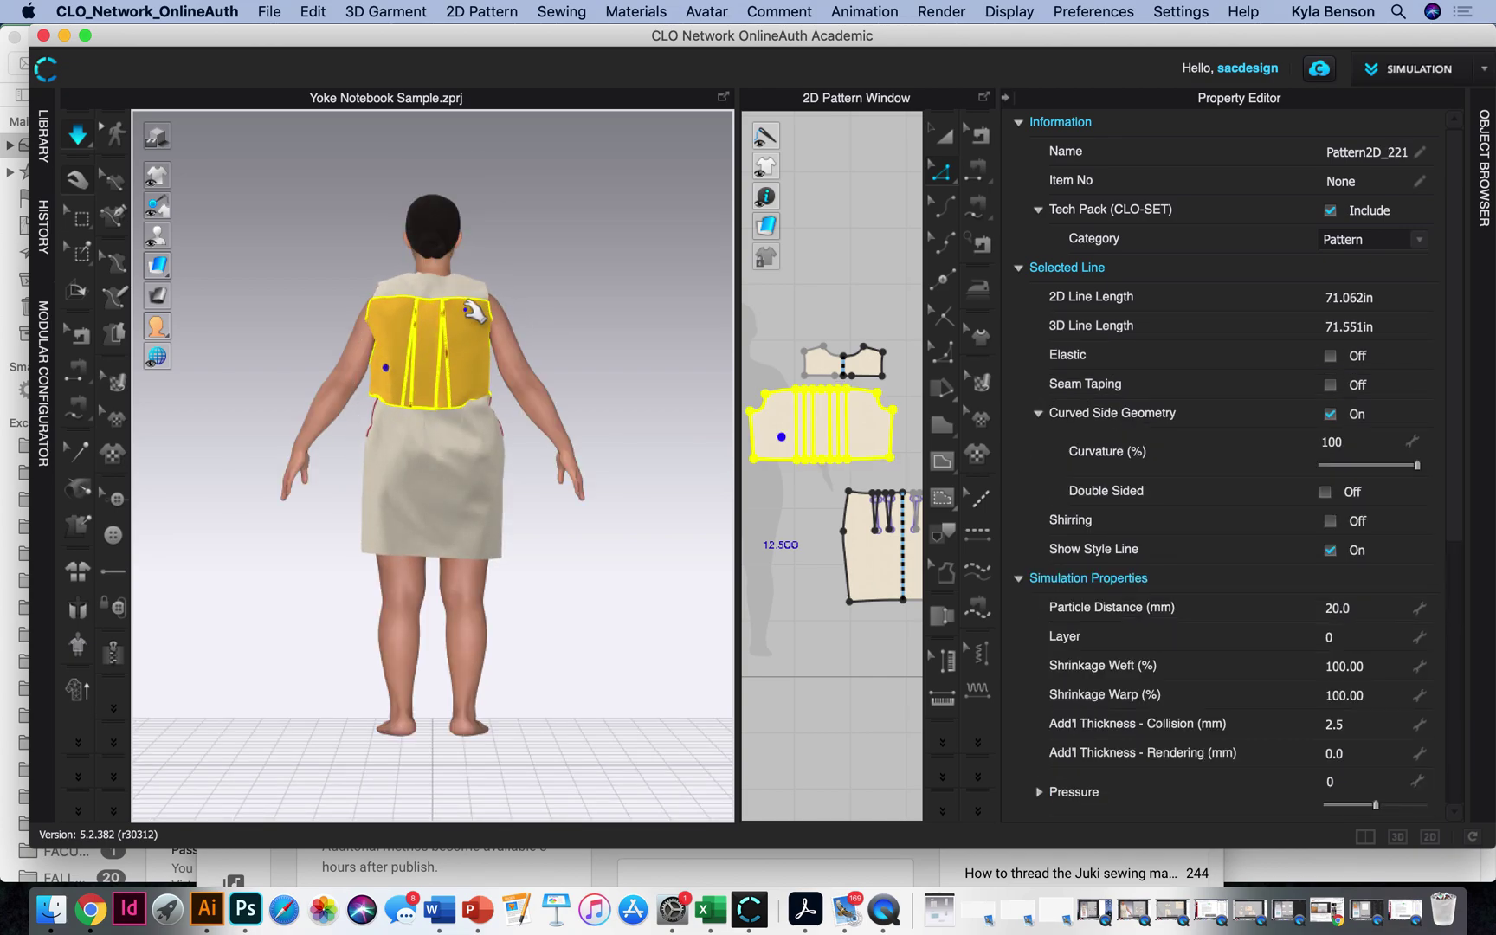
right_drag(348, 368, 604, 474)
right_drag(446, 398, 684, 348)
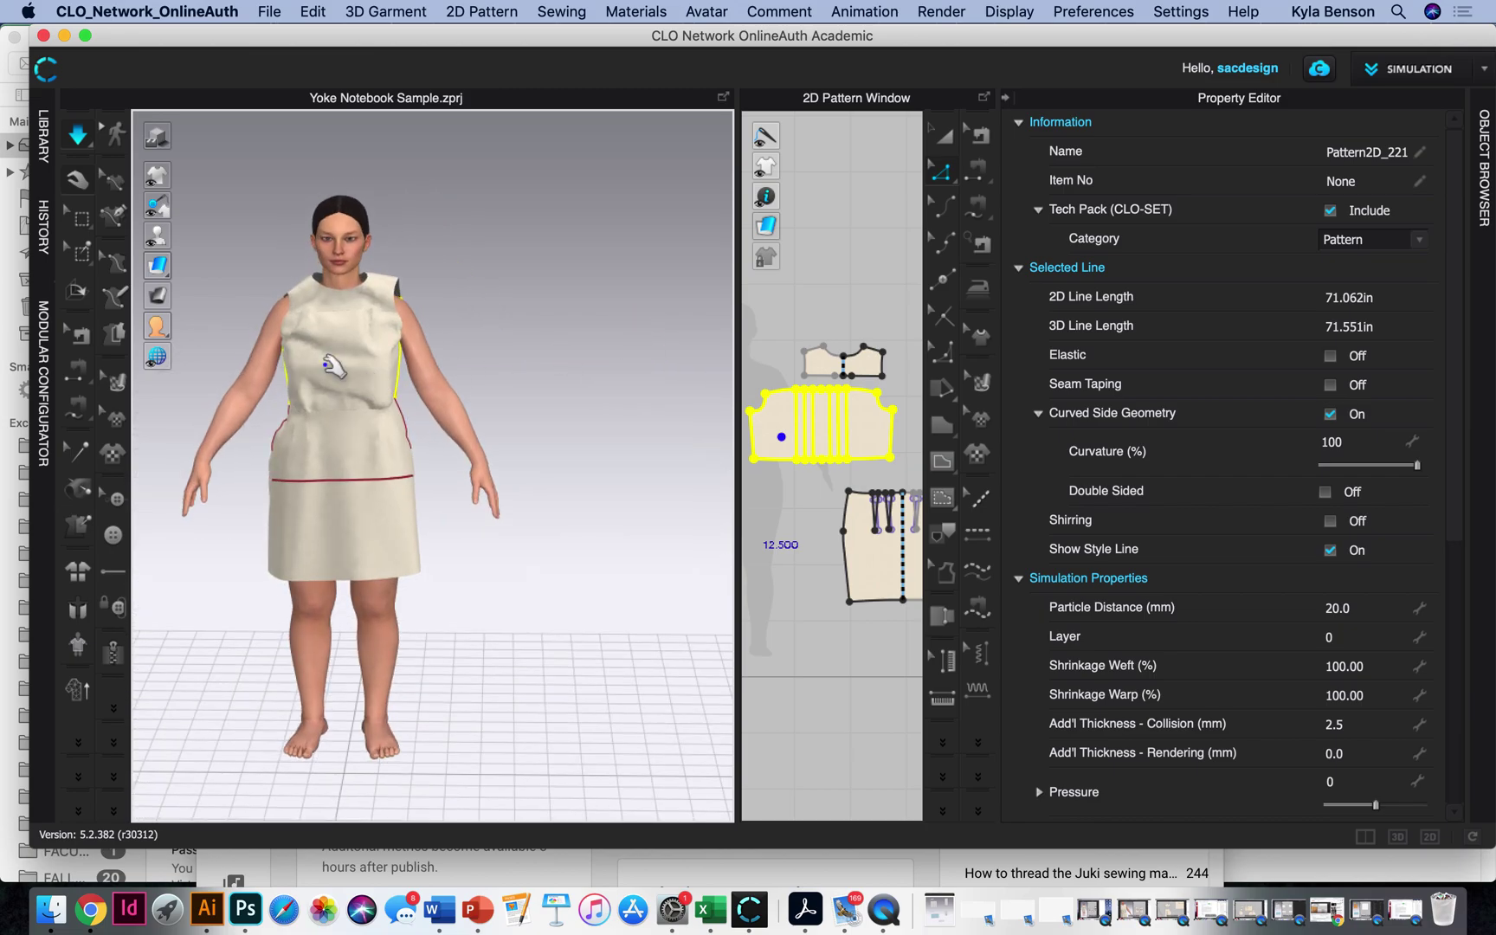
click(333, 423)
drag(331, 506, 346, 506)
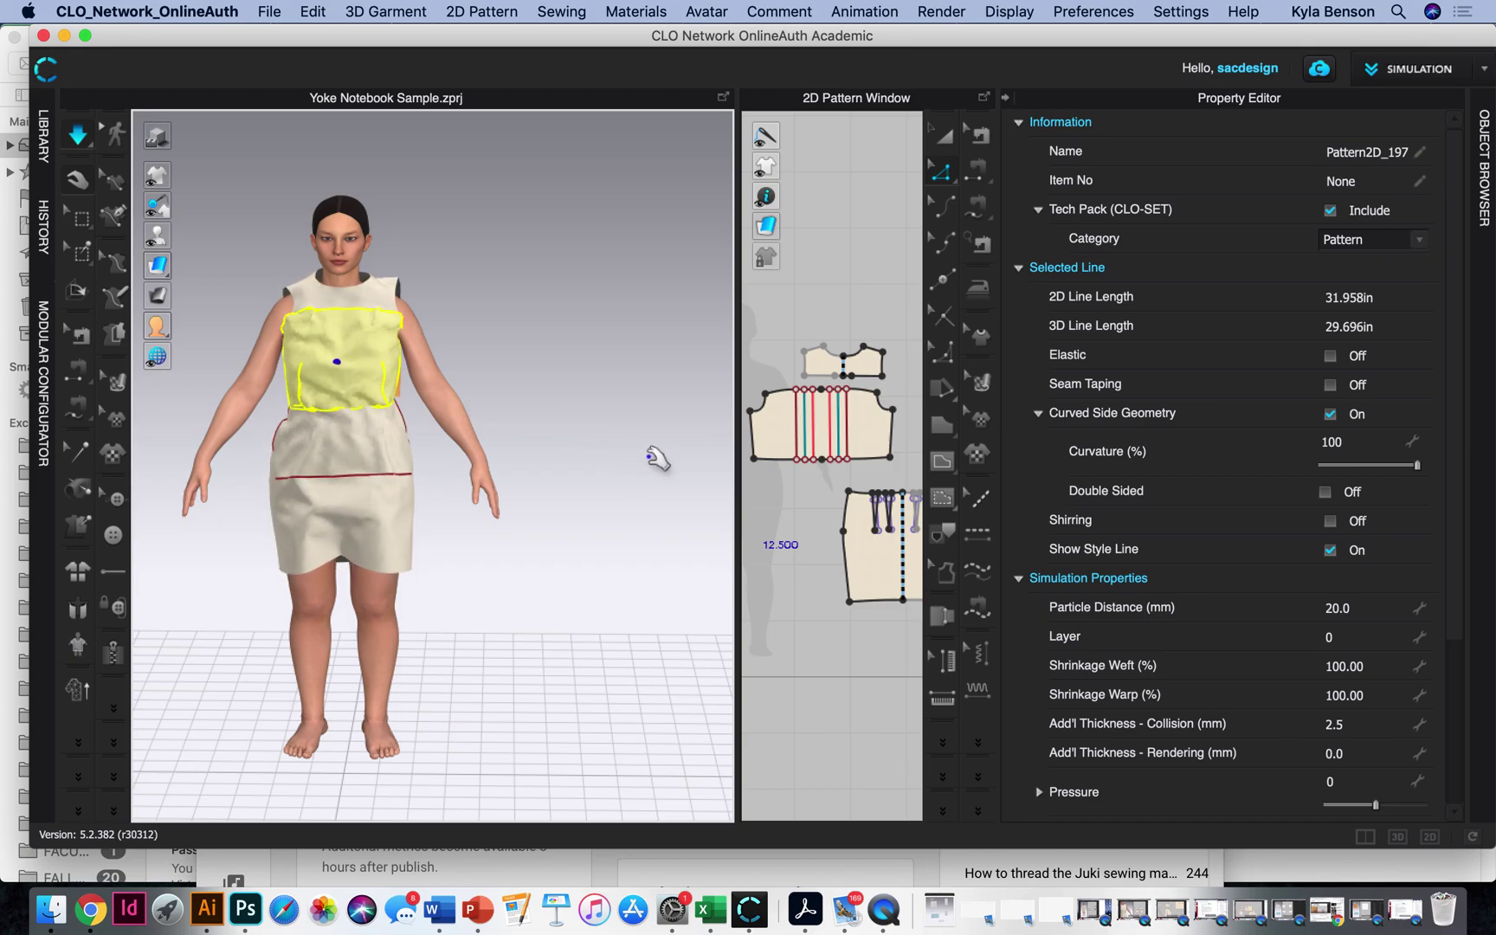
click(78, 136)
right_drag(478, 324, 113, 341)
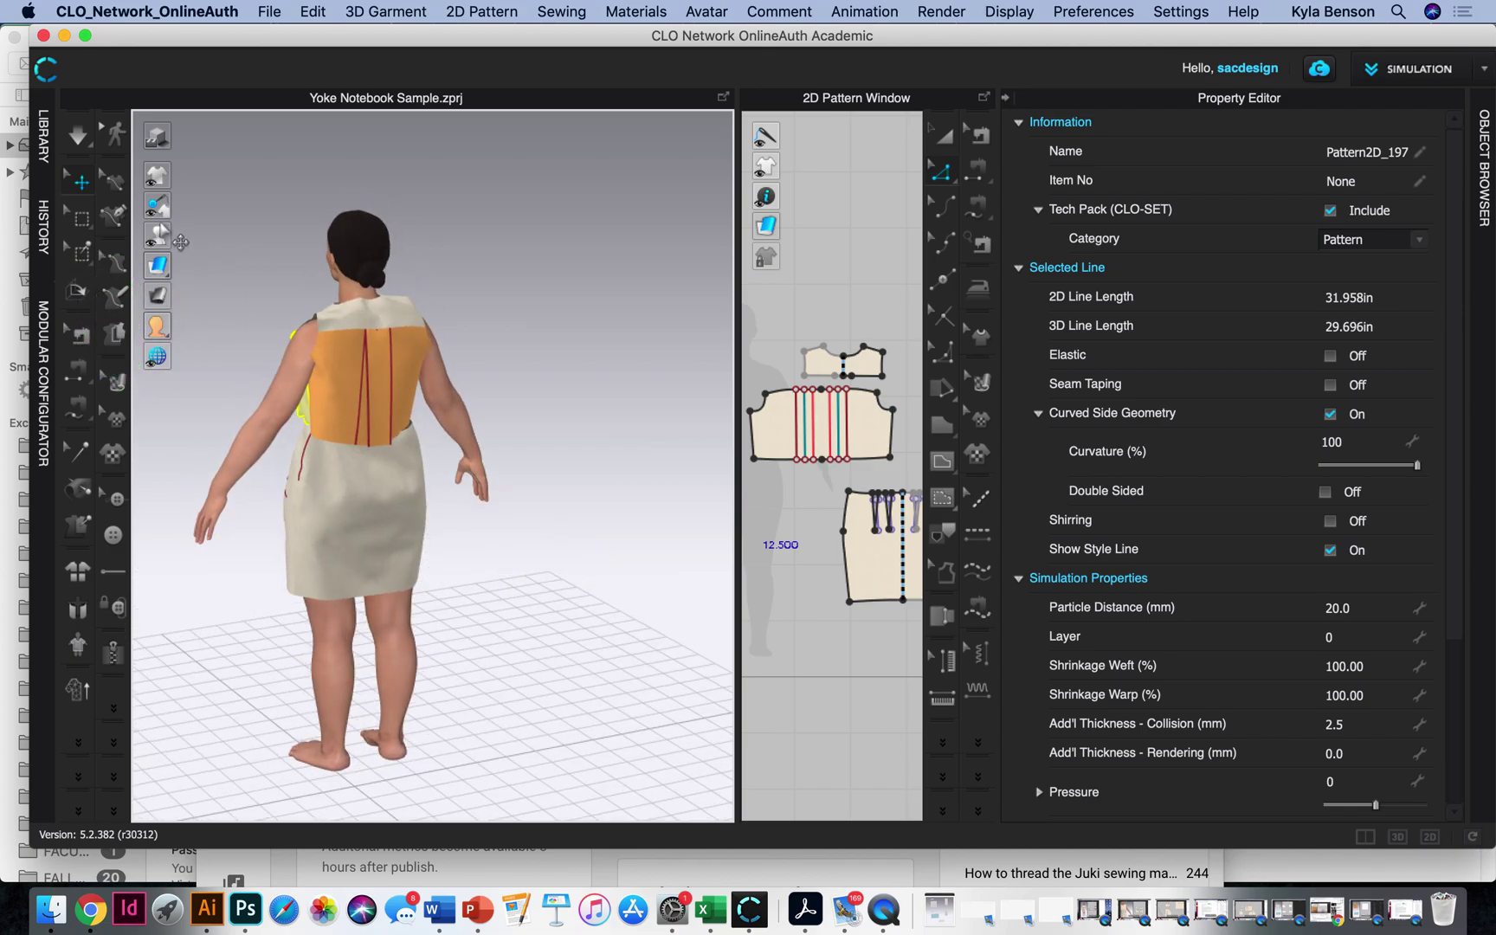
mouse_move(158, 239)
mouse_move(160, 177)
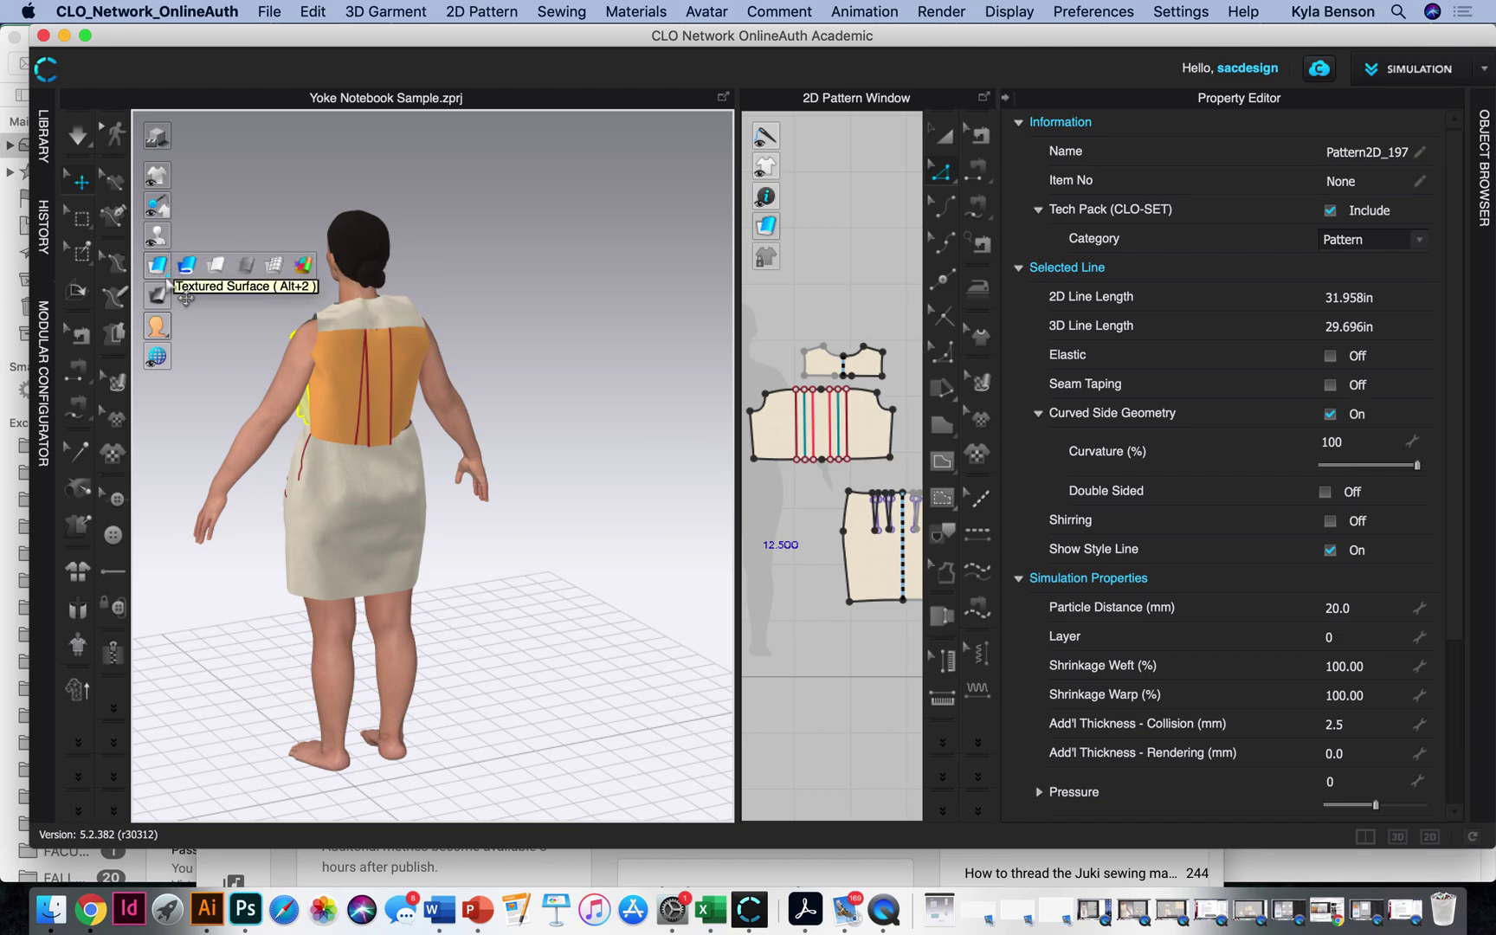
mouse_move(158, 296)
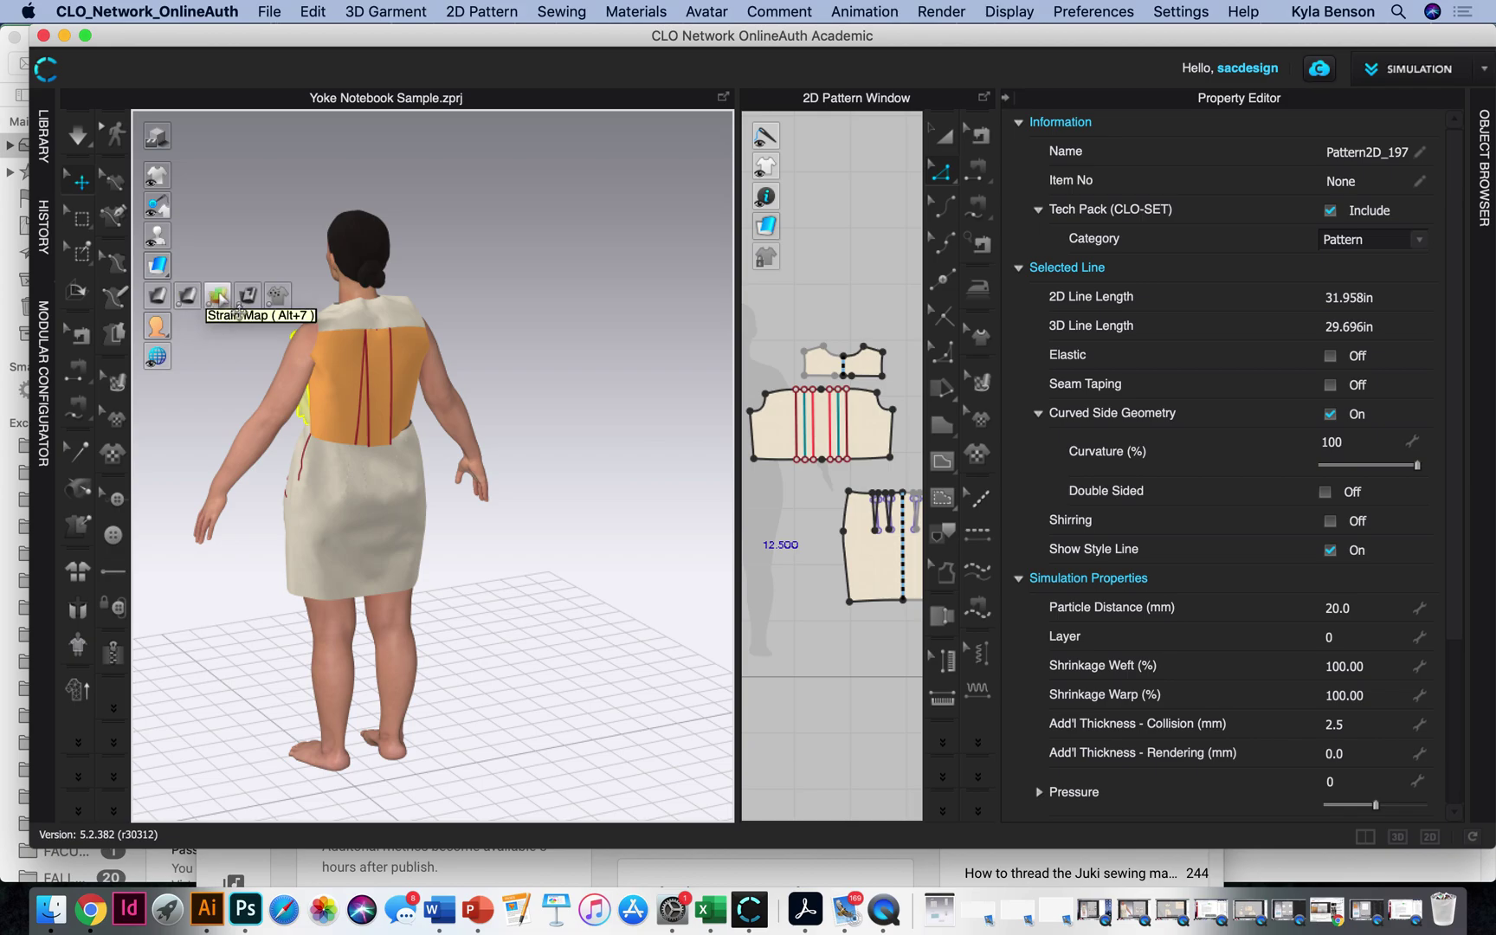
mouse_move(163, 325)
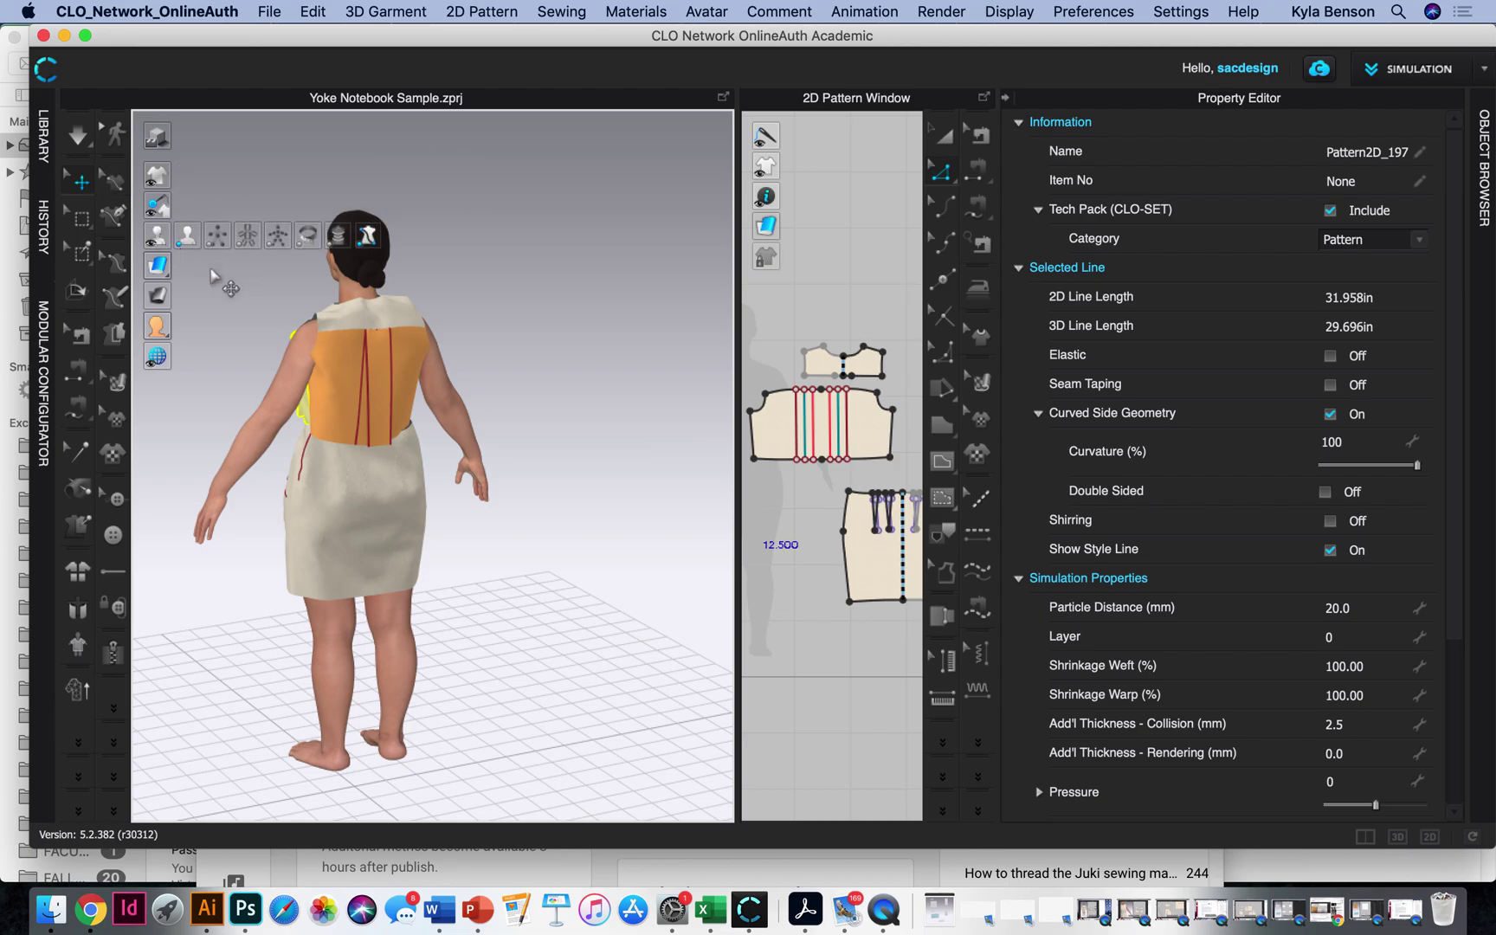
Step: Unstrengthen the back bodice pattern piece, keeping it in its place on the avatar
right_drag(477, 361, 605, 313)
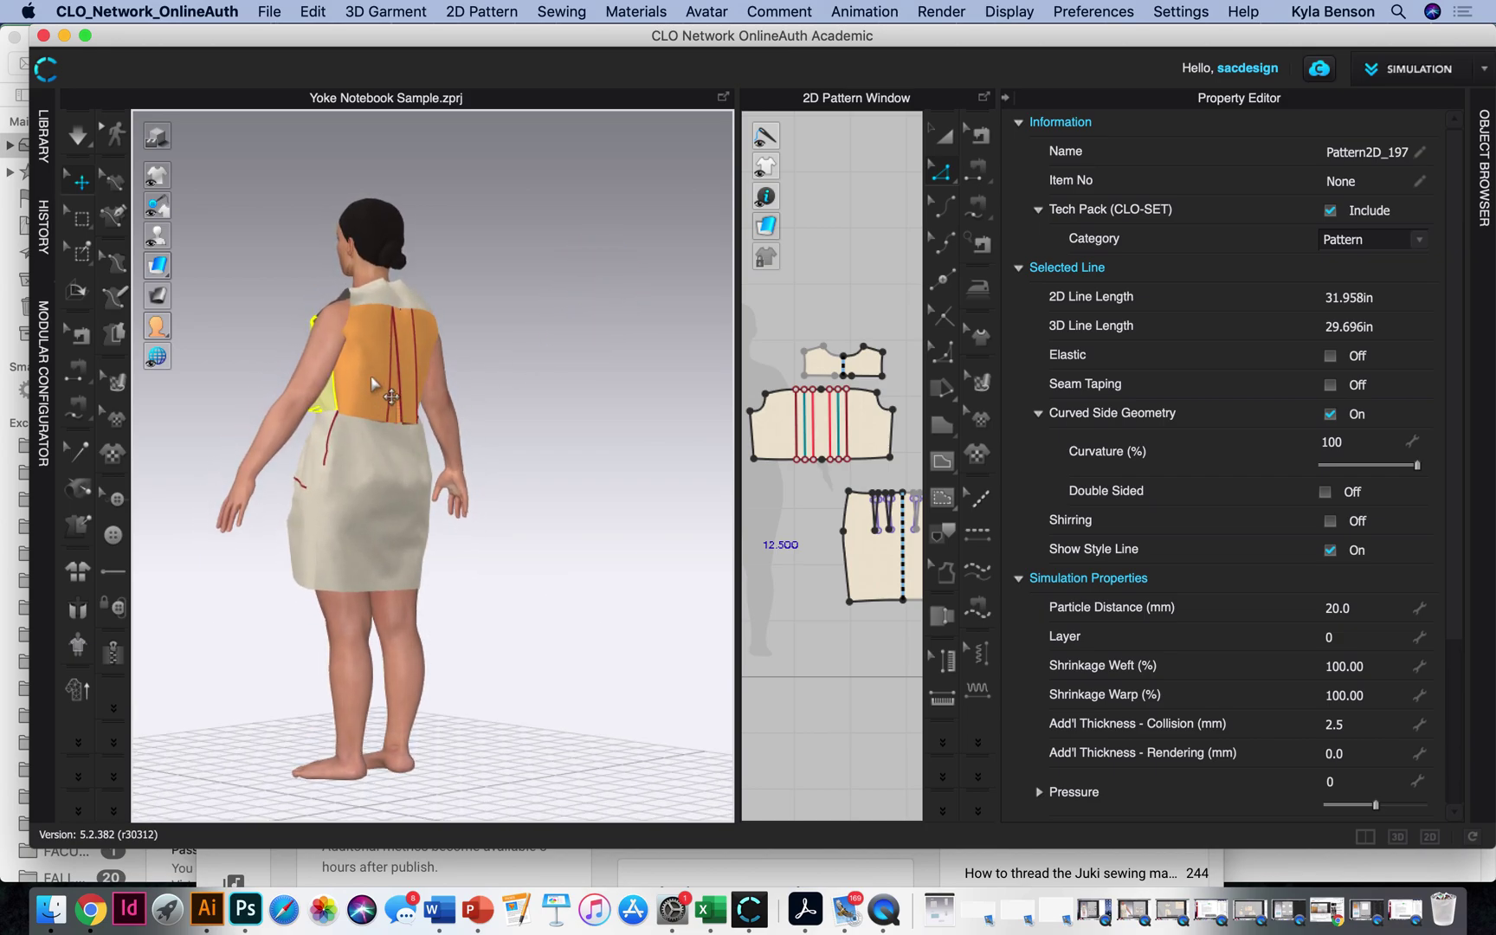
click(372, 381)
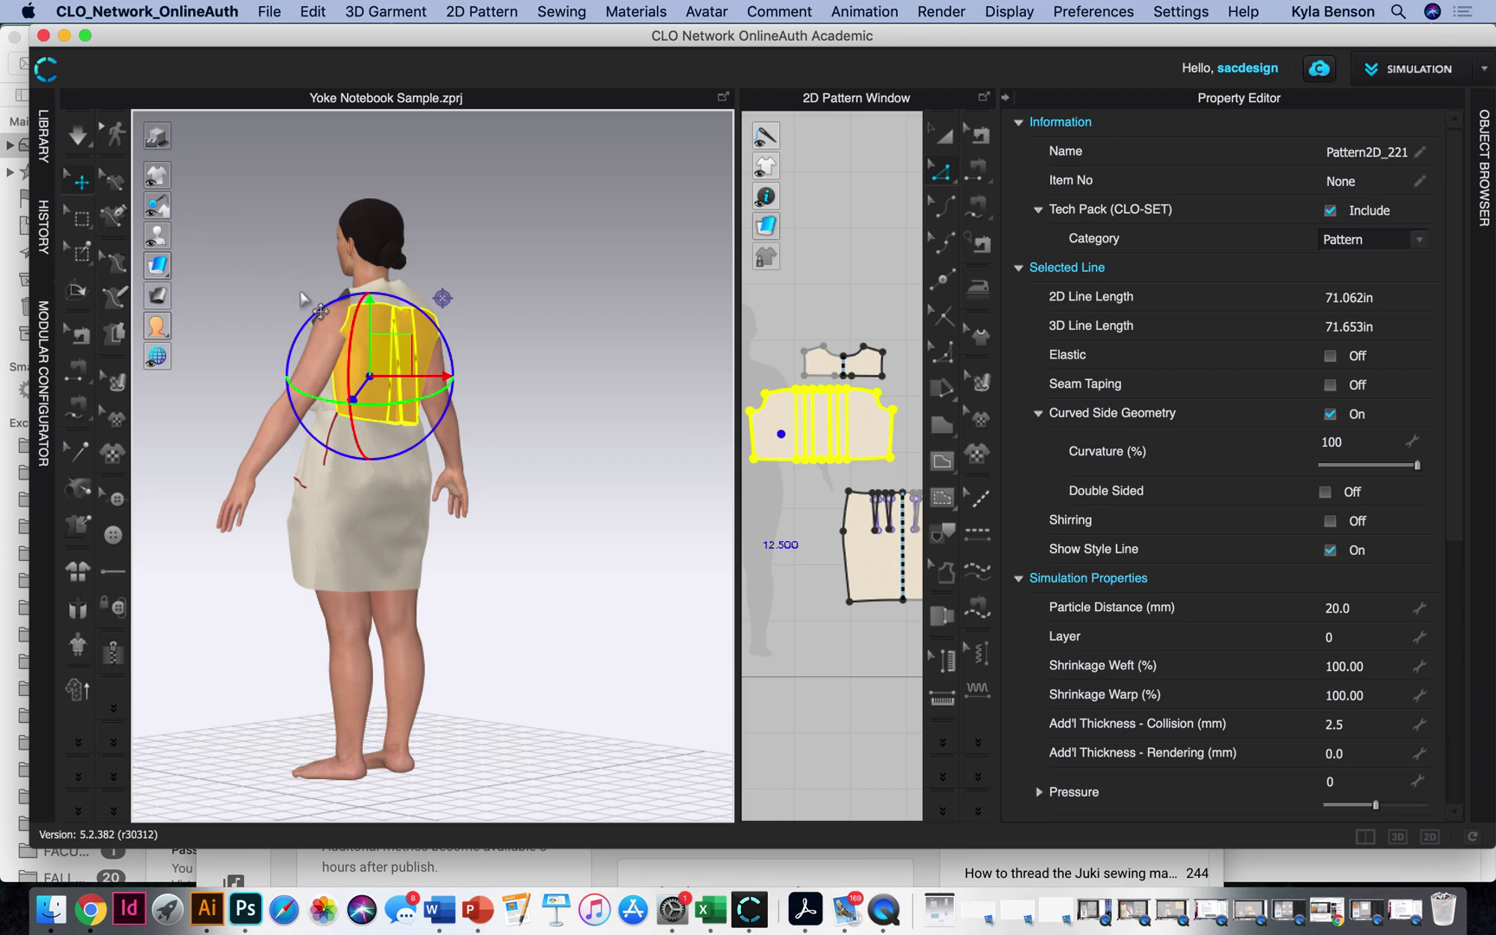
right_click(360, 355)
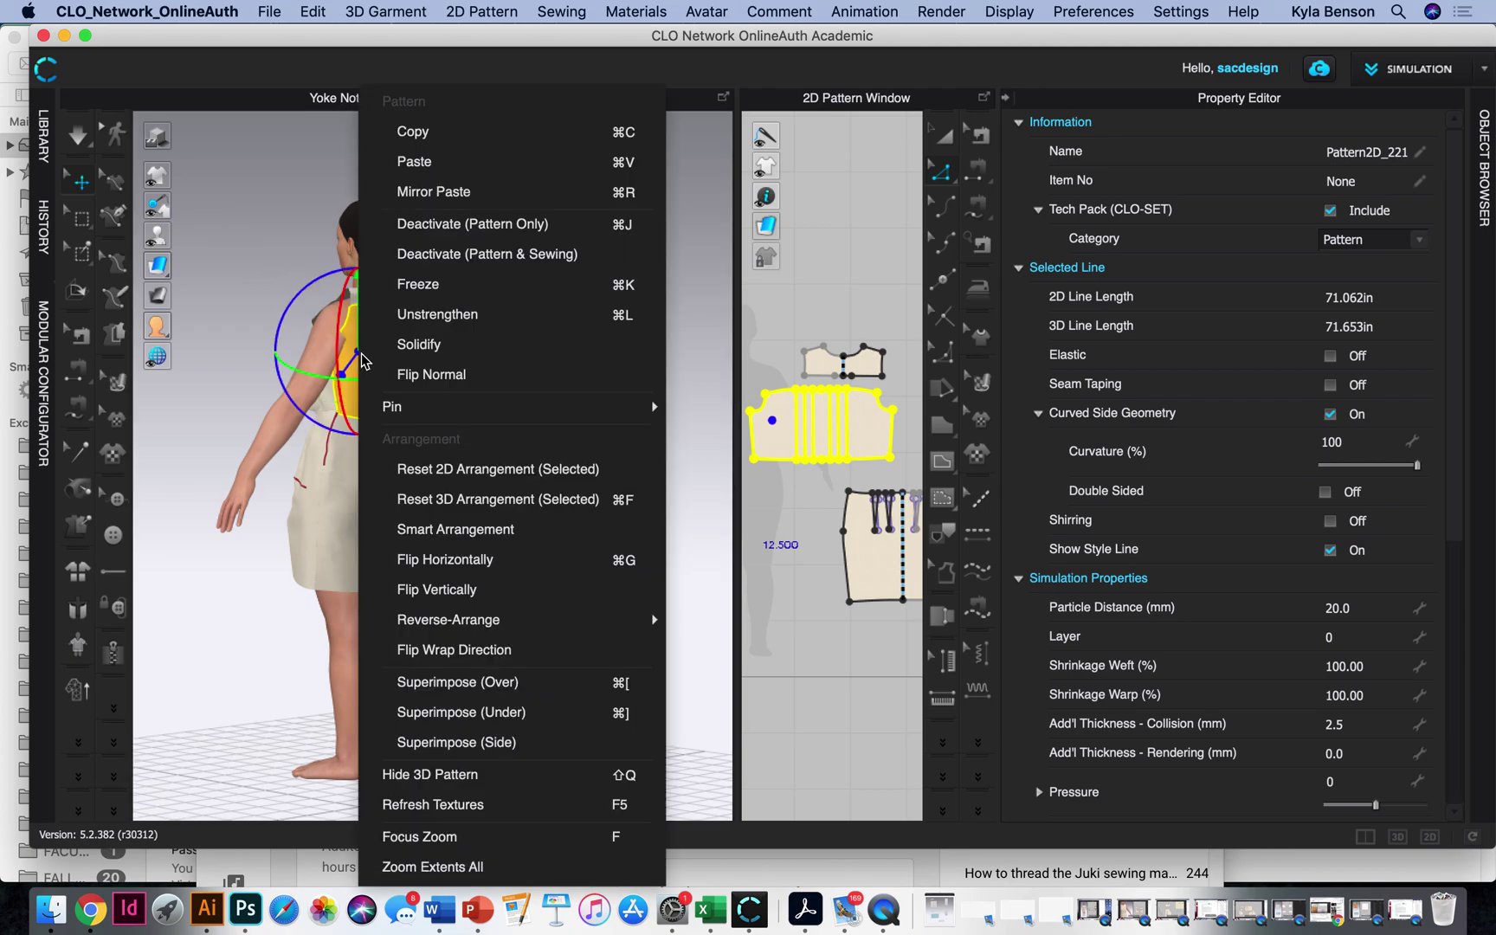
click(437, 314)
drag(362, 407, 384, 539)
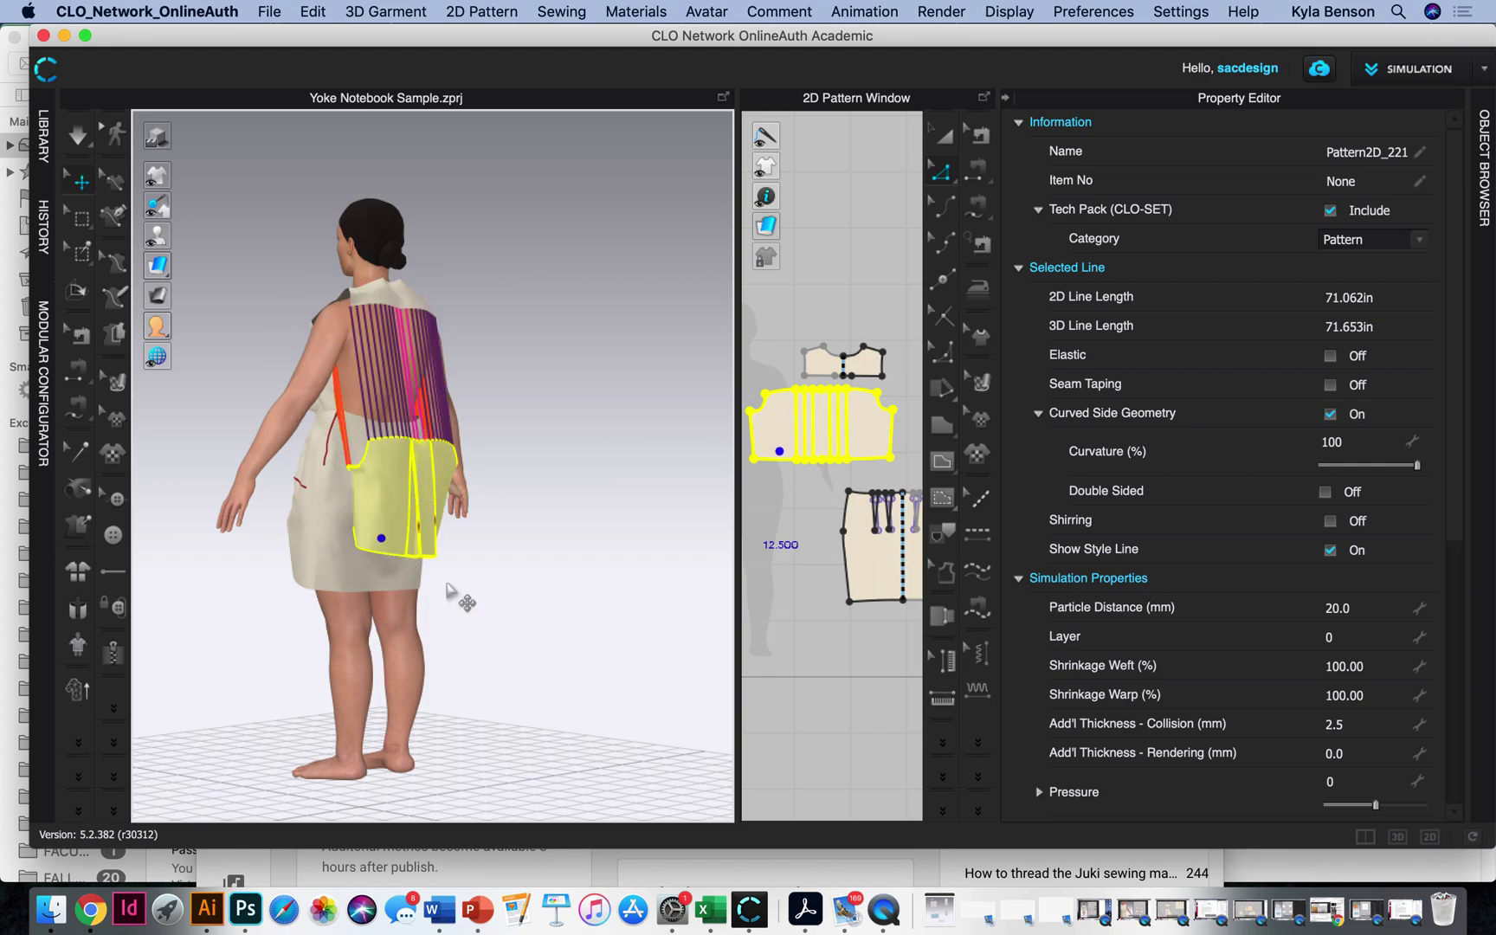
key(super+z)
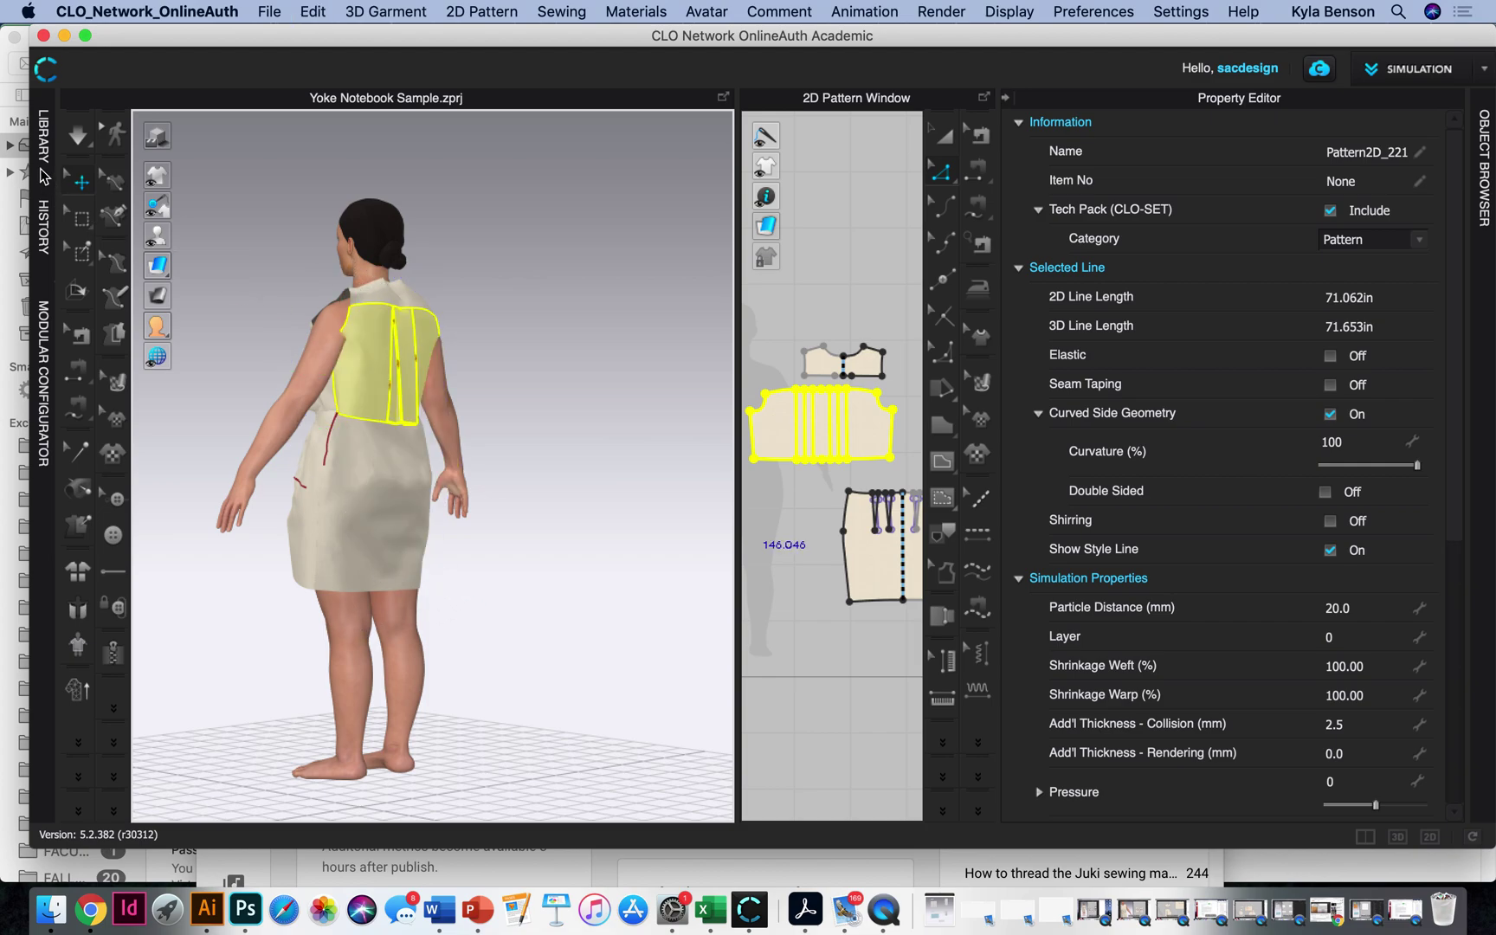
Step: Restart the simulation and pull the front bodice at its centre and side to smooth its drape
click(78, 134)
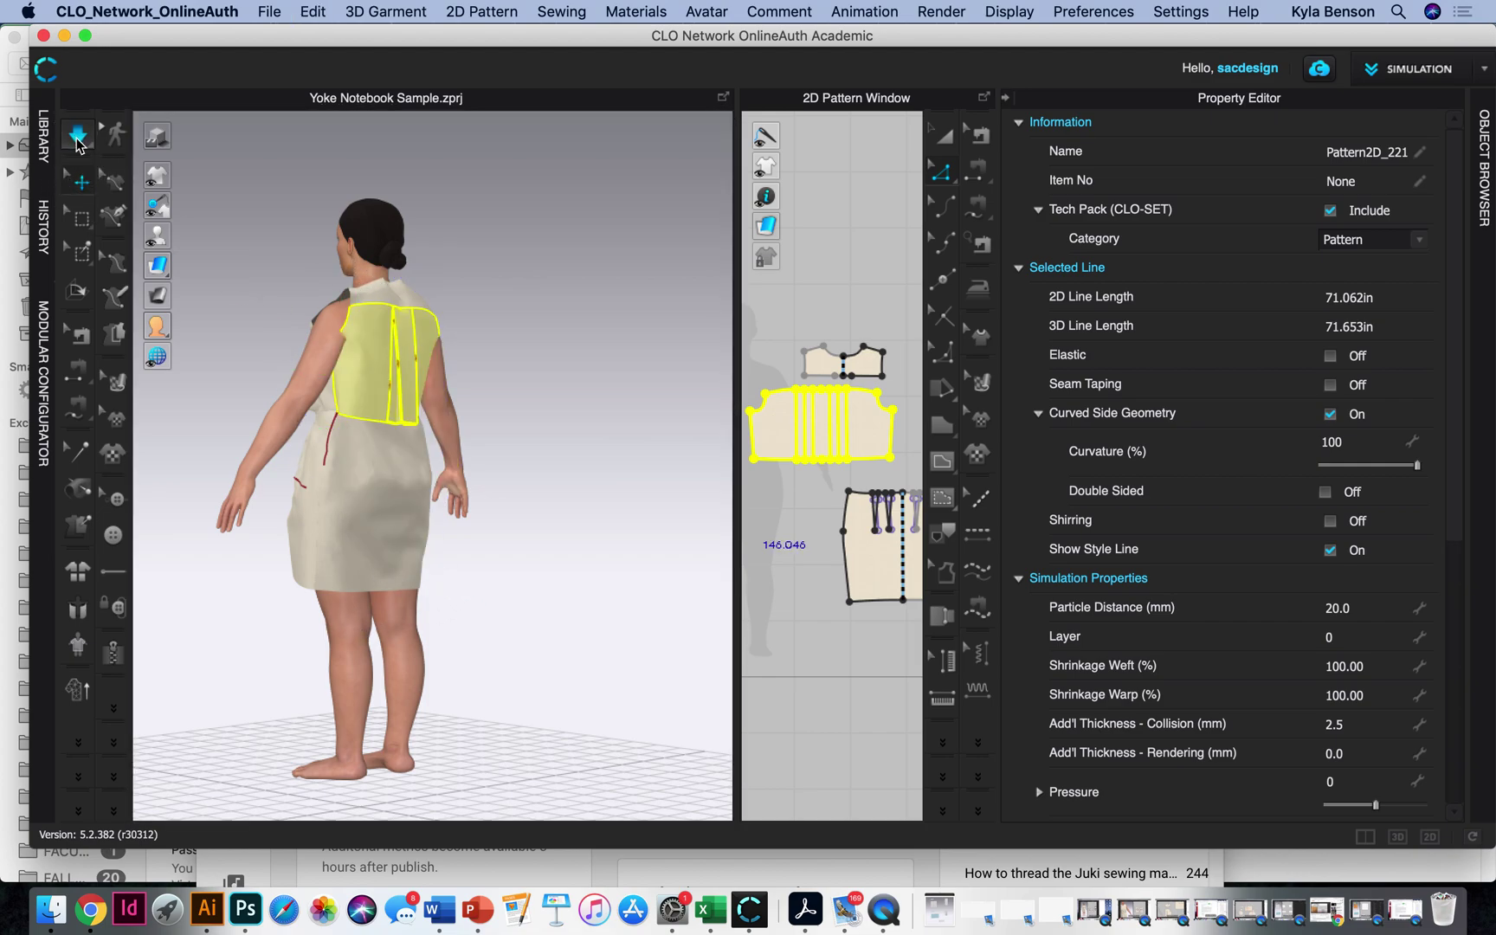
click(430, 451)
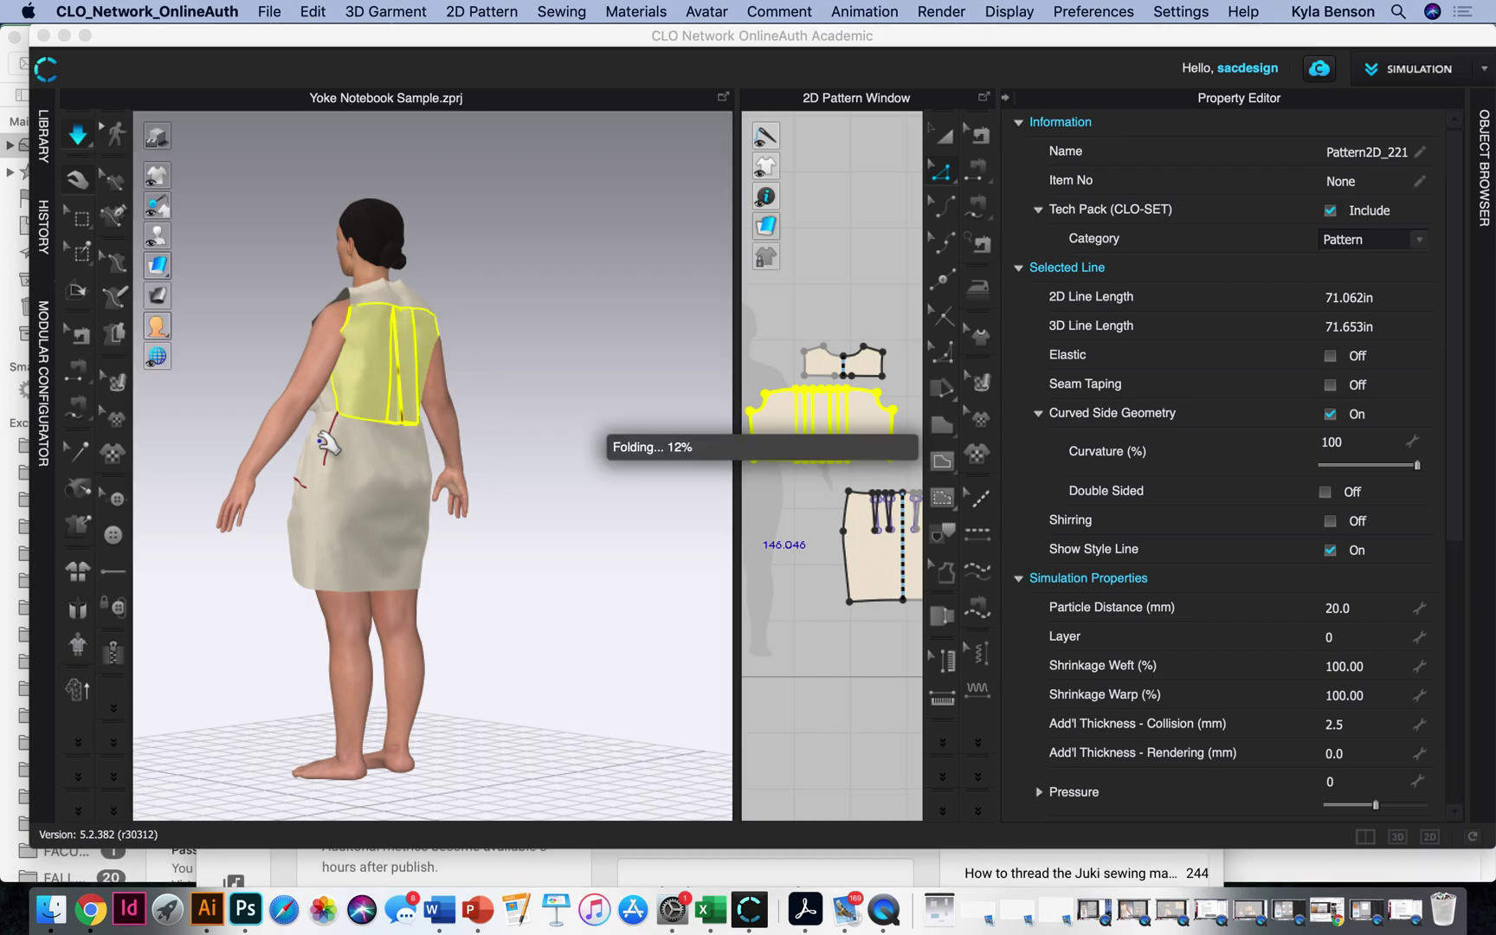
scroll(322, 365, up, 3)
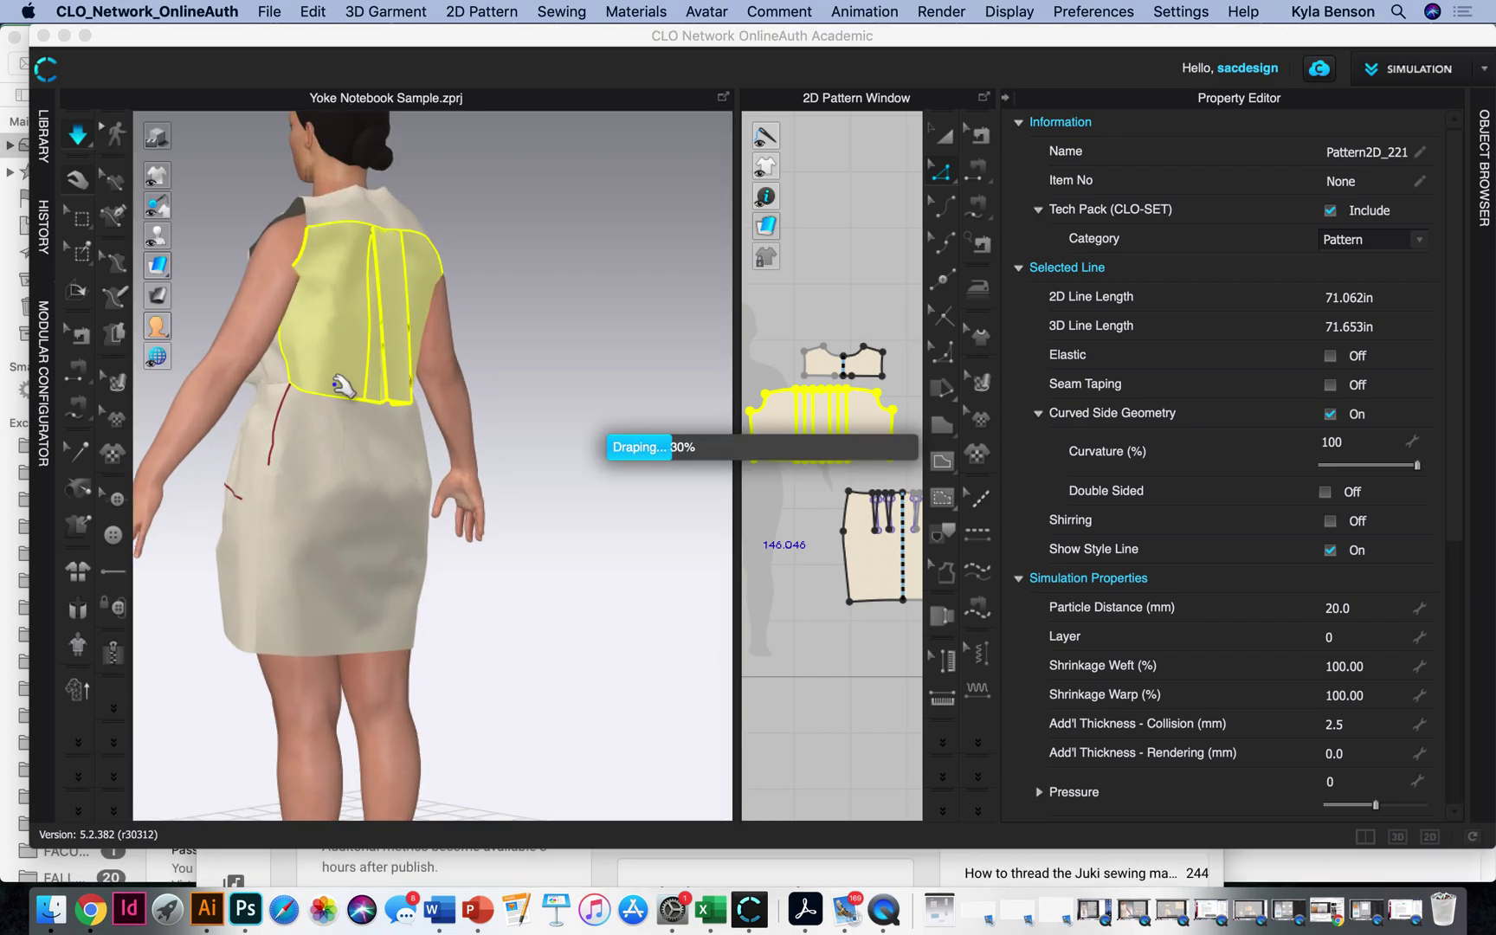
middle_drag(334, 385, 375, 505)
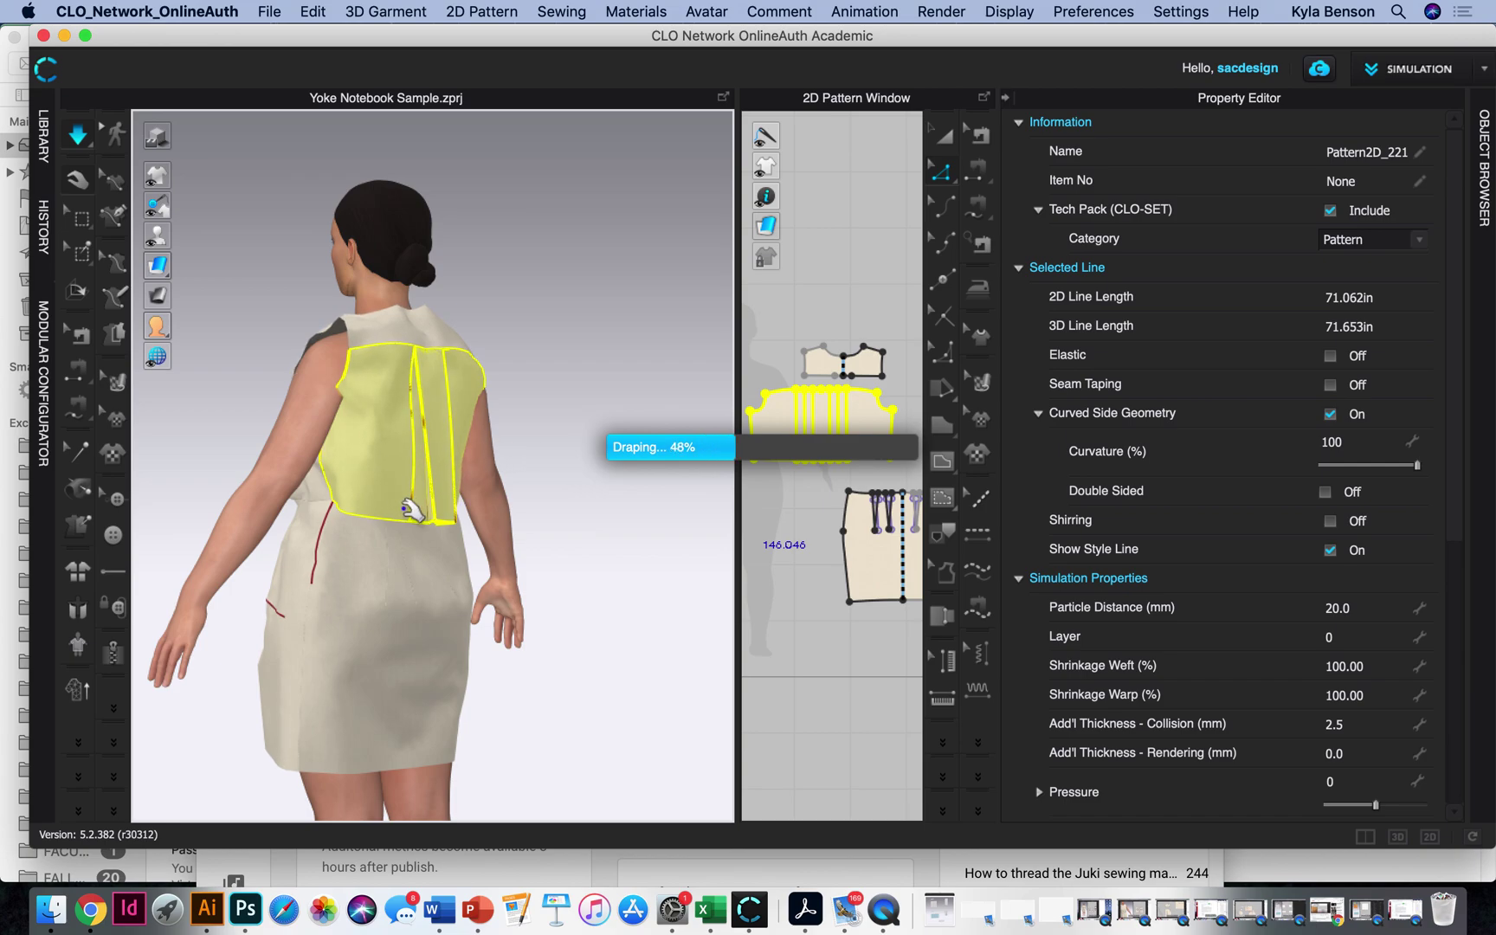
right_drag(334, 509, 554, 505)
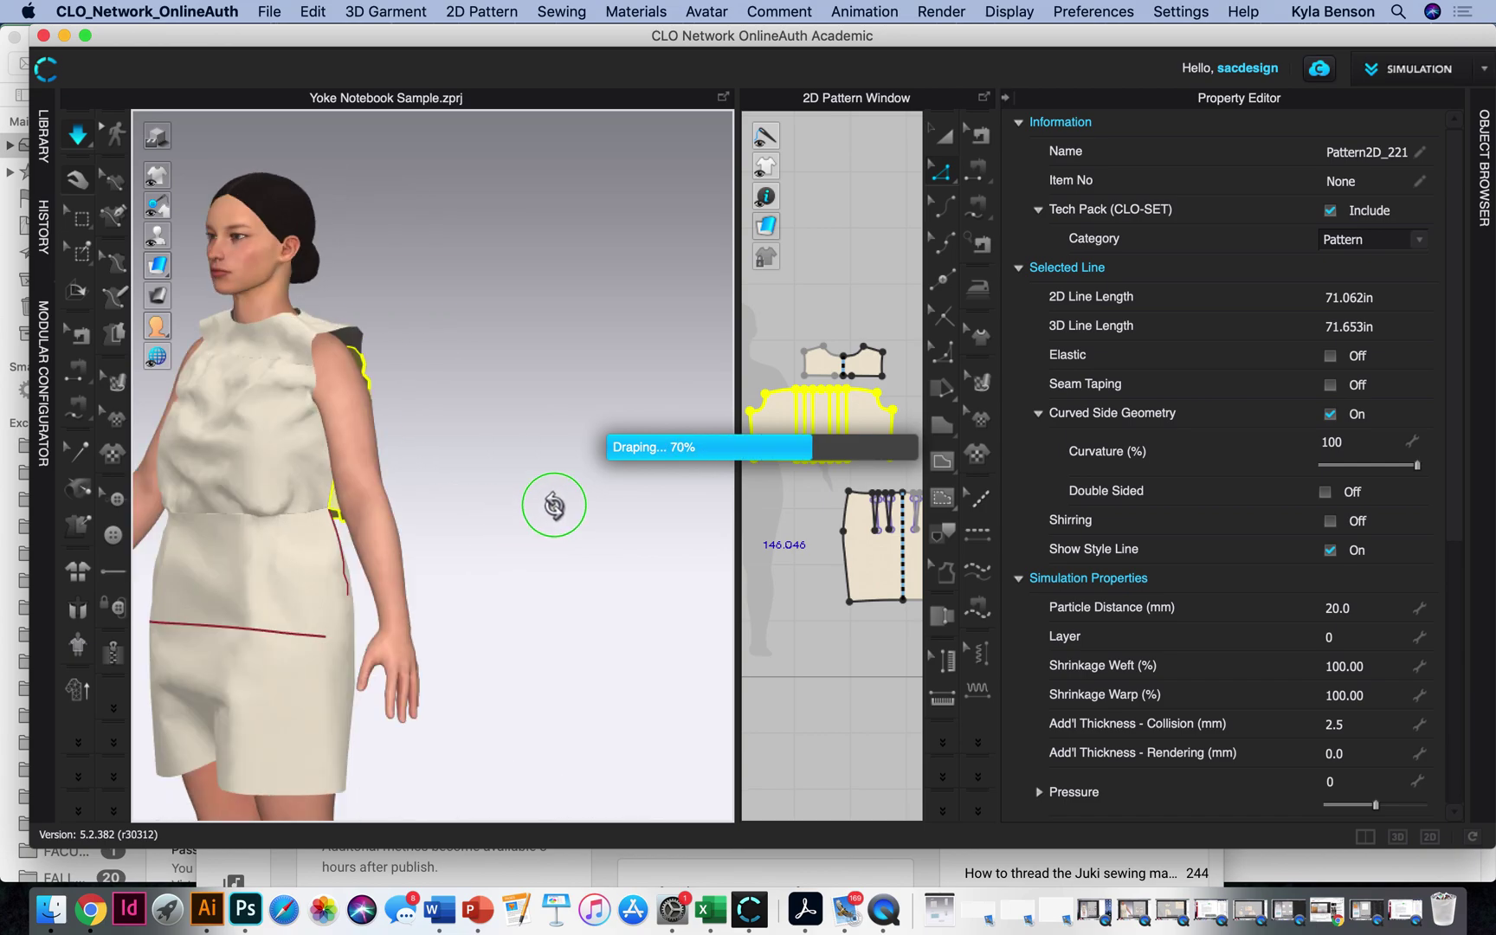
drag(206, 434, 177, 581)
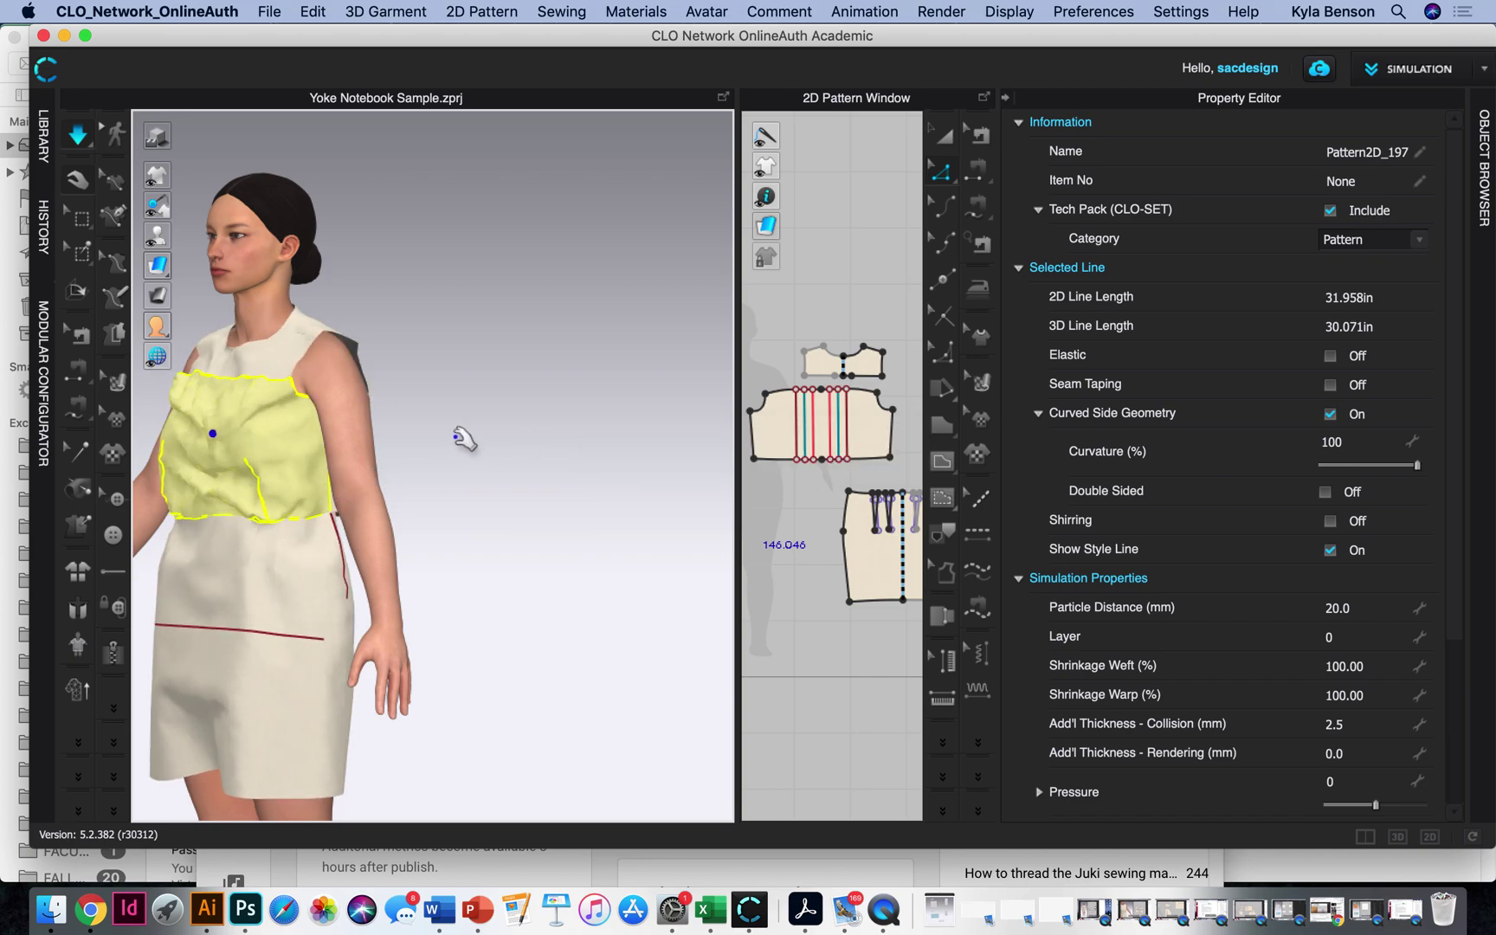
right_drag(455, 414, 467, 454)
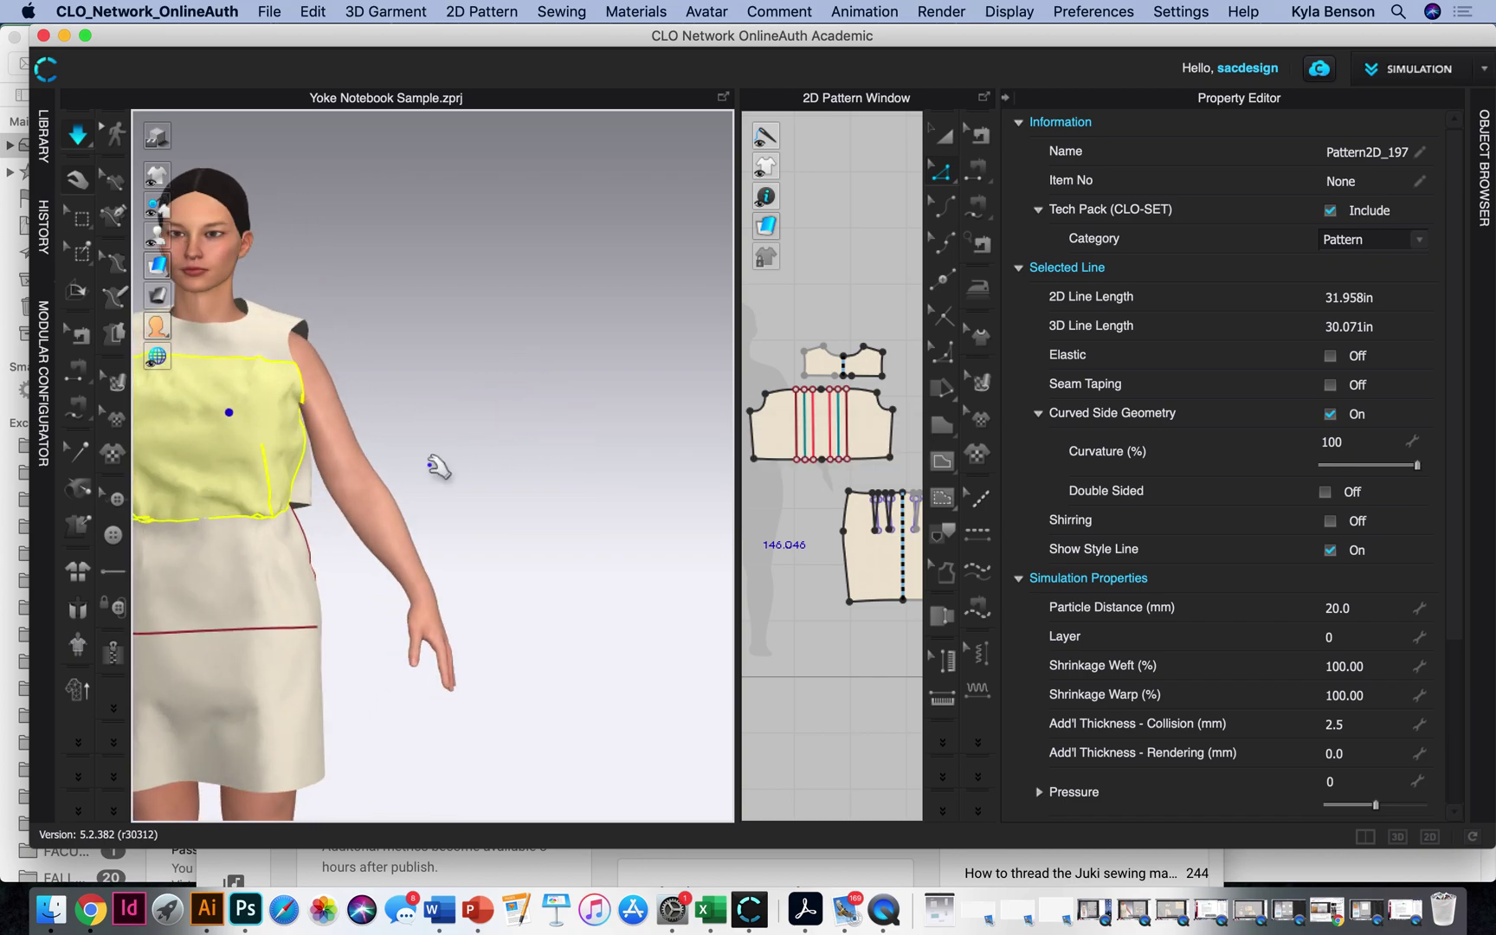
right_drag(283, 520, 281, 470)
drag(275, 585, 297, 502)
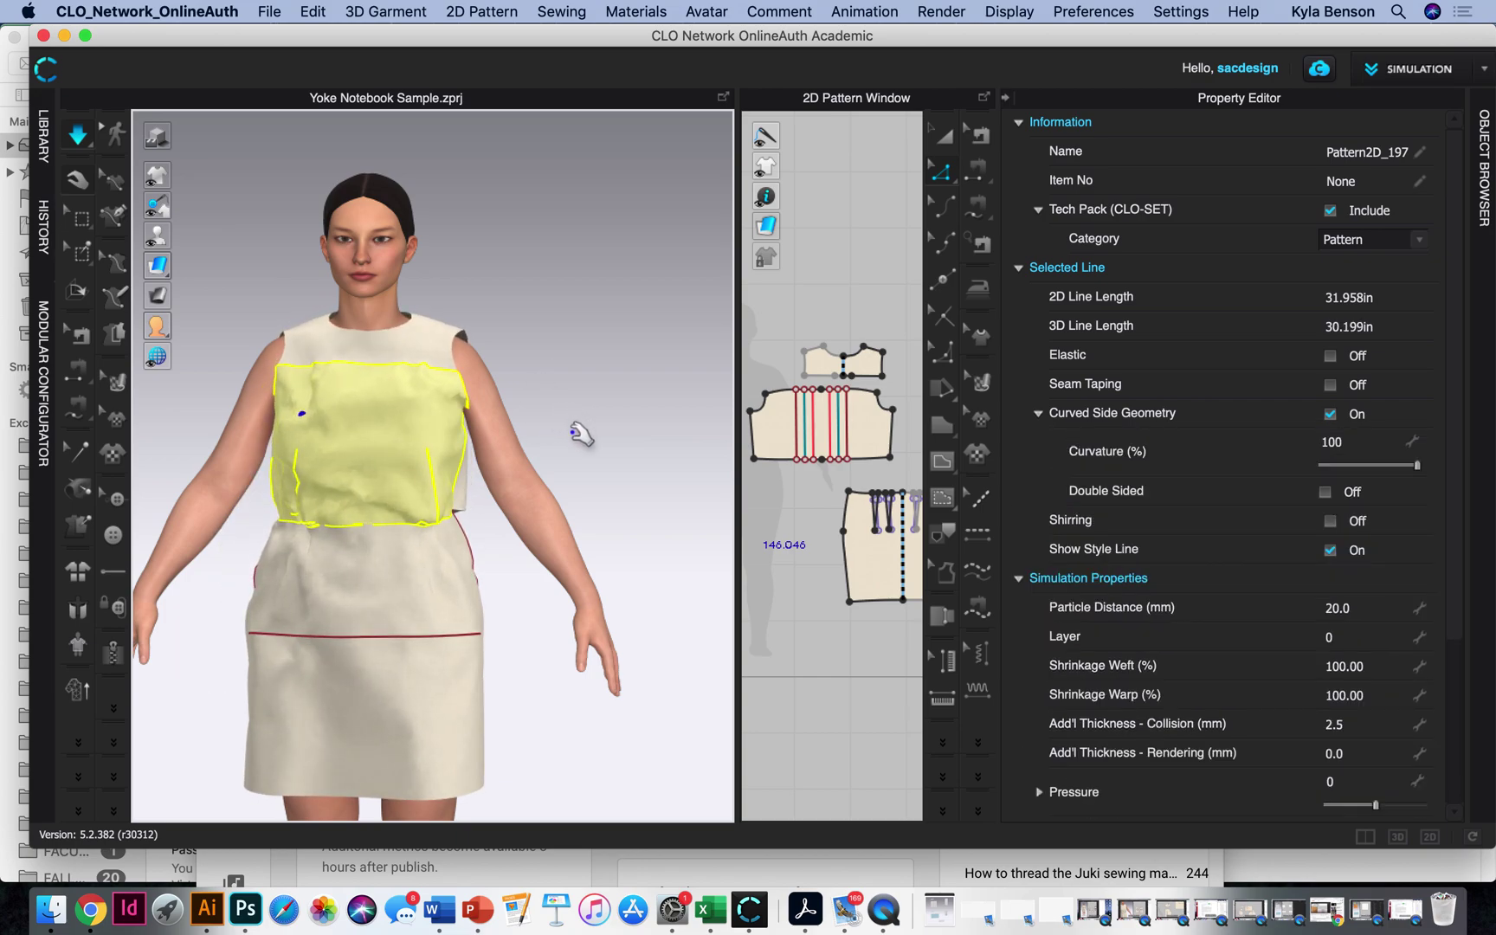
Step: Pull the pleated back bodice at its side to settle it over the skirt, and clear the selection
right_drag(580, 434, 121, 394)
right_drag(219, 438, 425, 514)
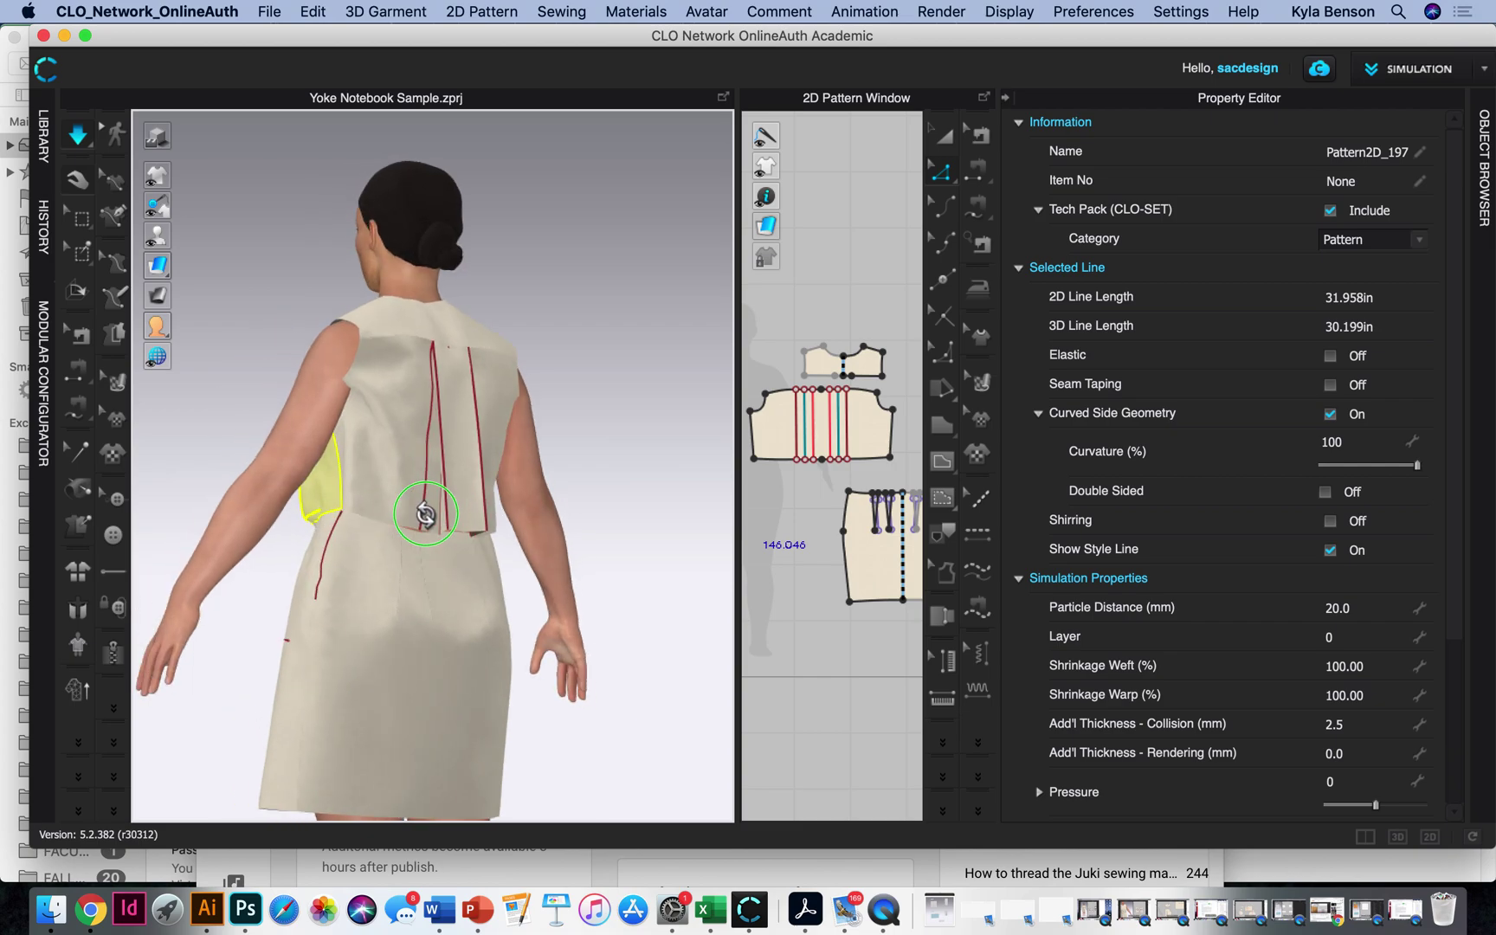
click(361, 523)
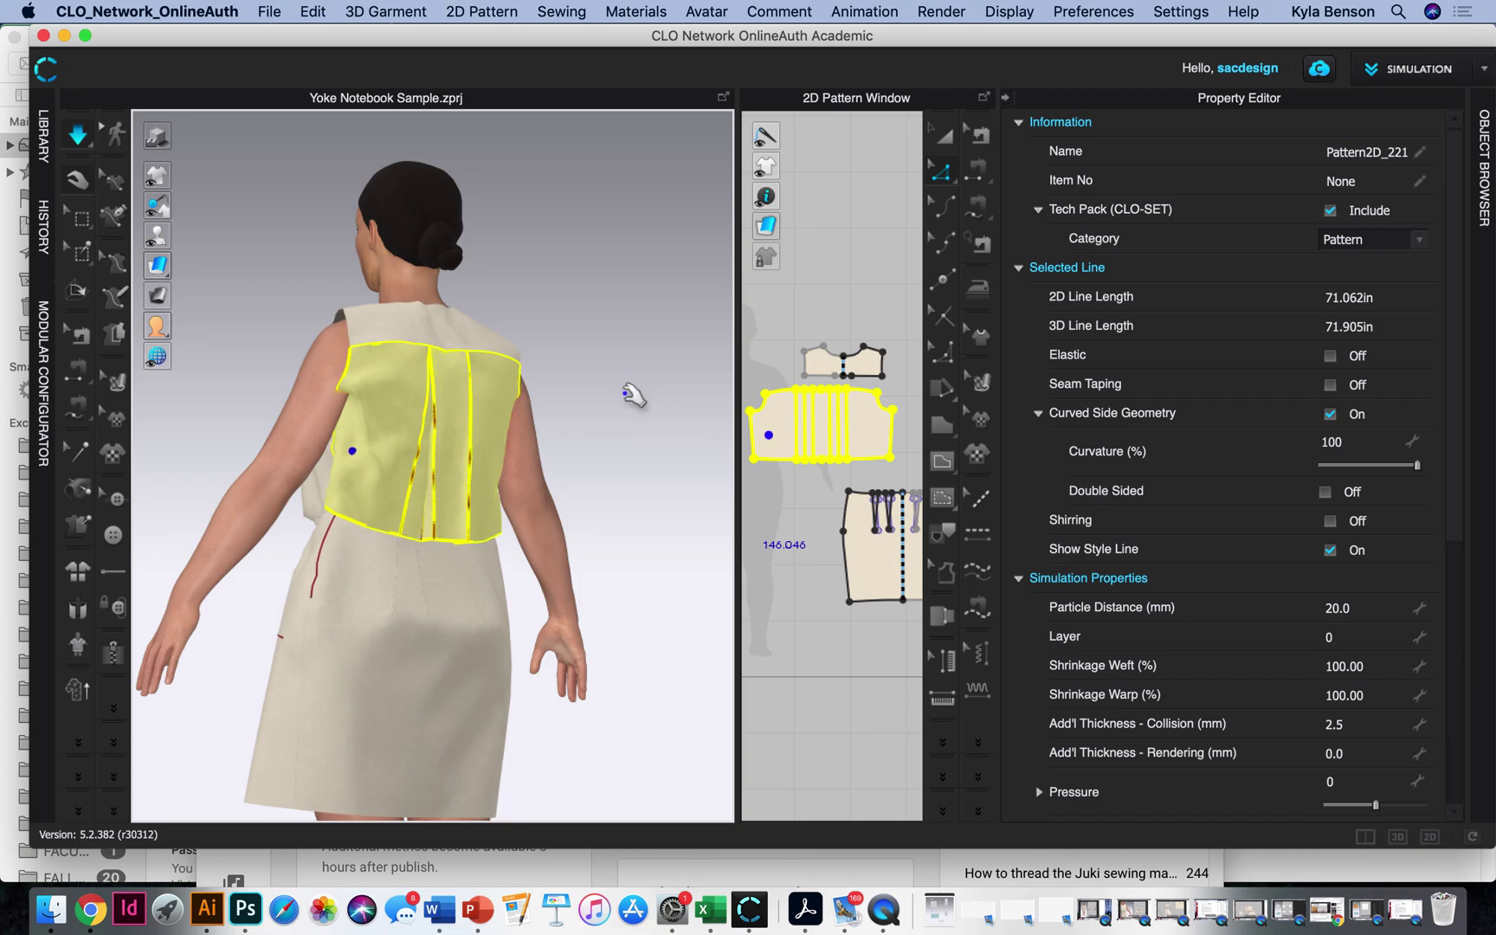
click(696, 460)
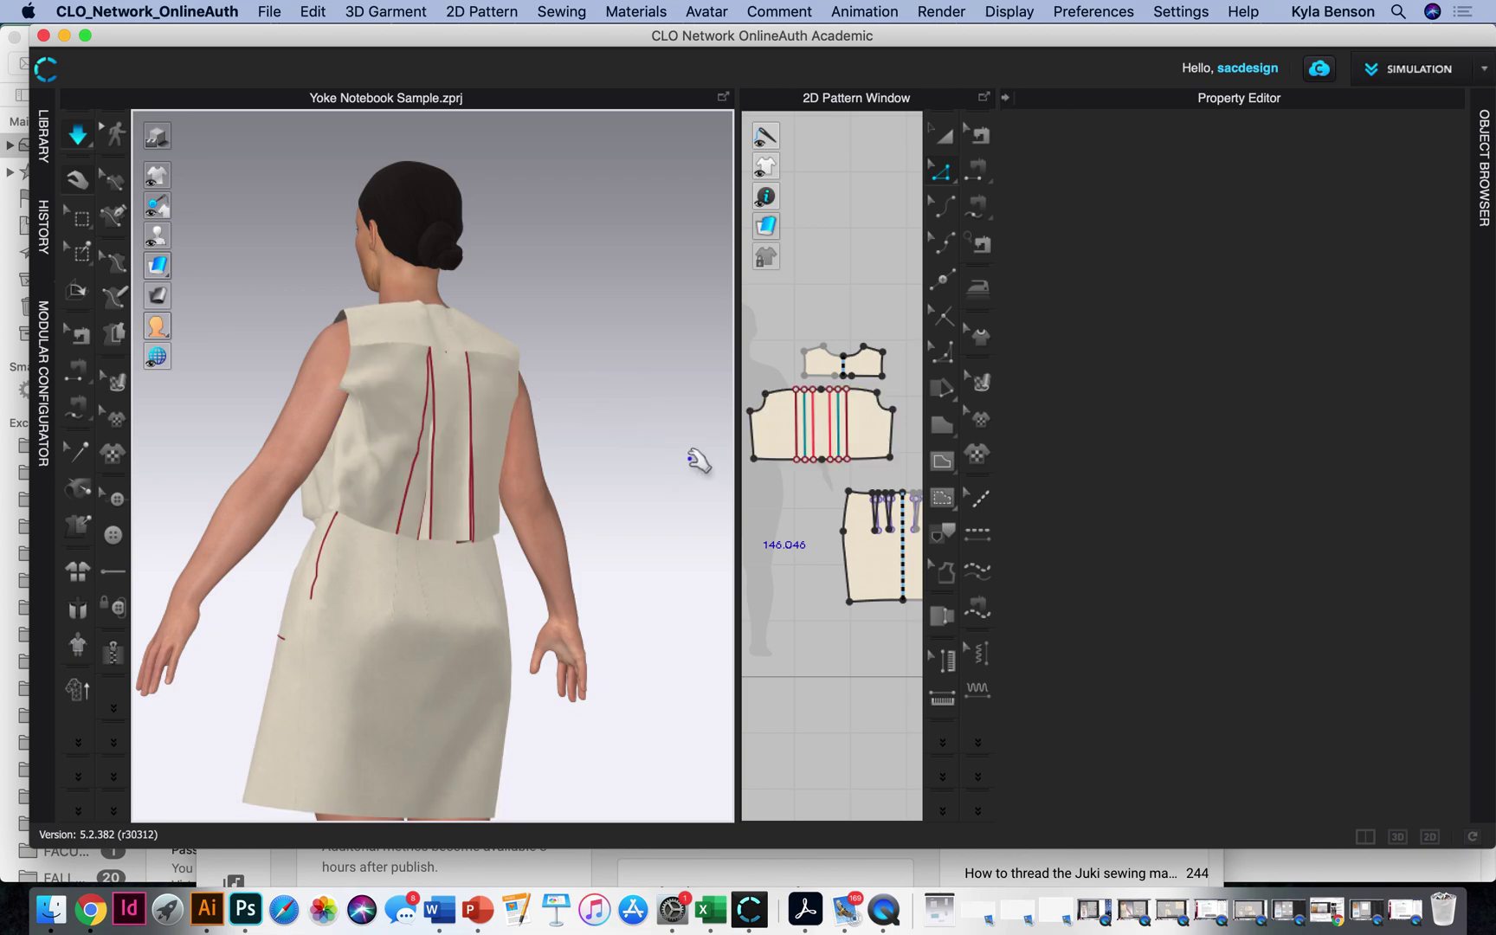
Step: Hide the internal lines on the 3D garment and view the back of the dress
right_drag(640, 422, 330, 279)
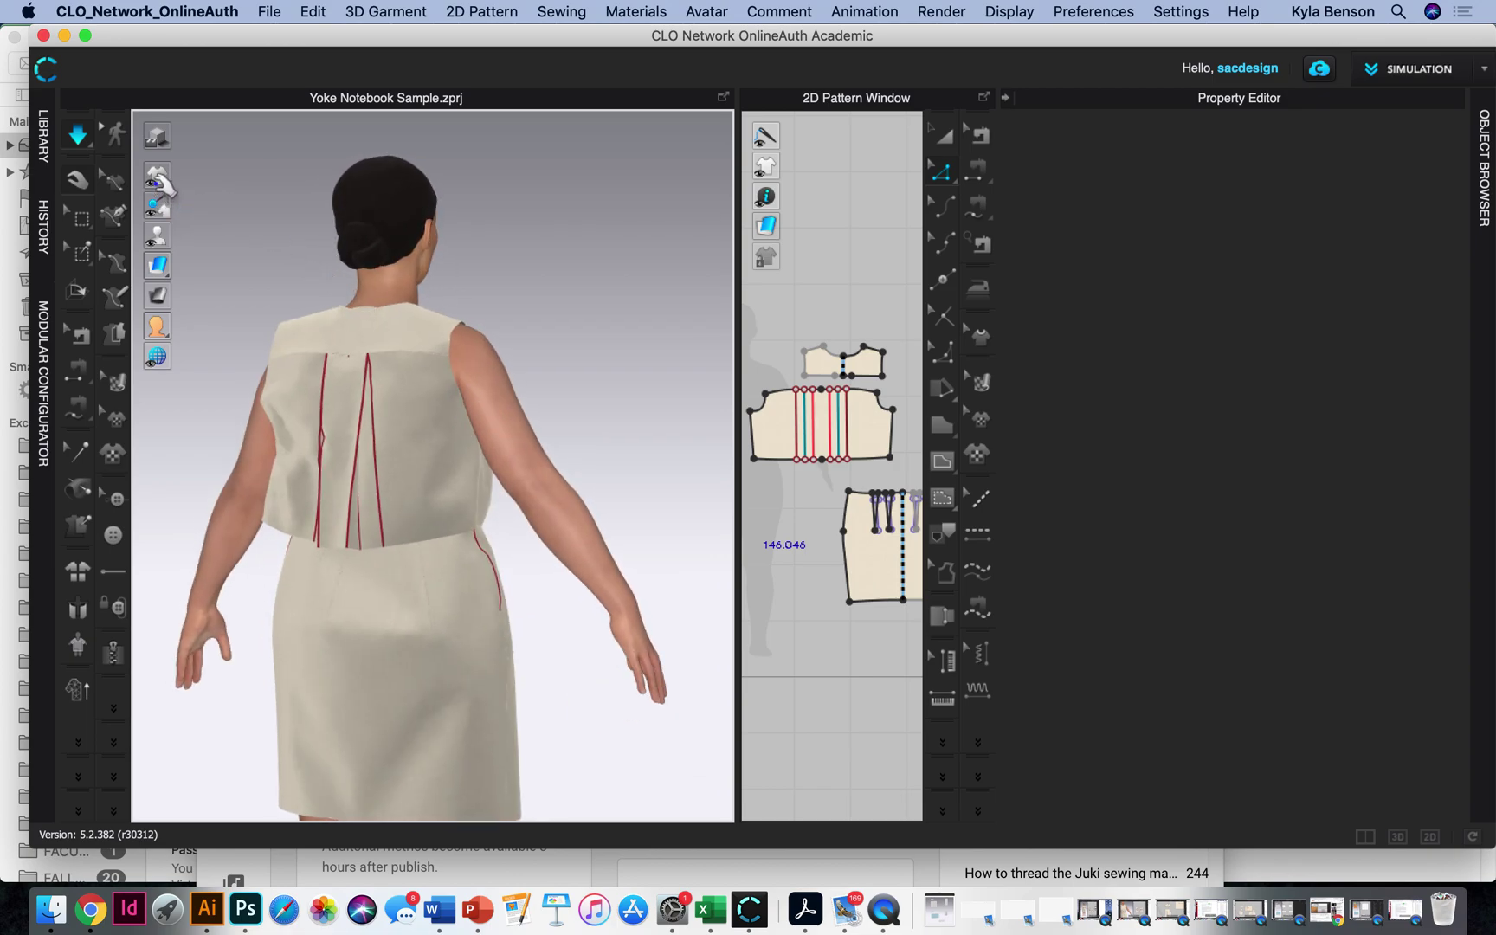
mouse_move(157, 175)
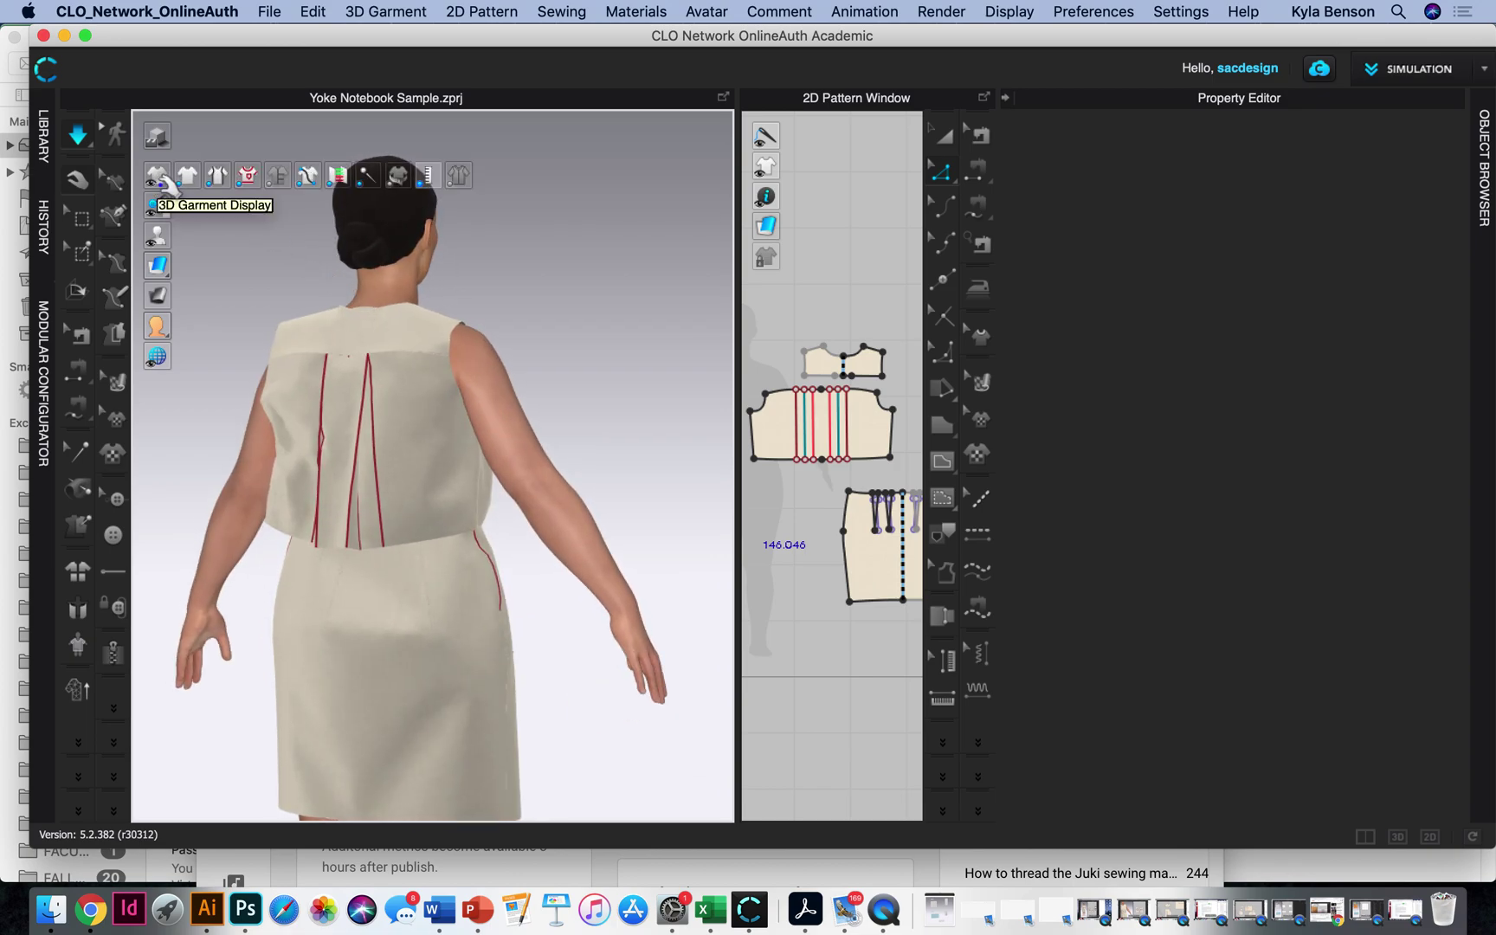
click(249, 176)
right_drag(616, 396, 741, 390)
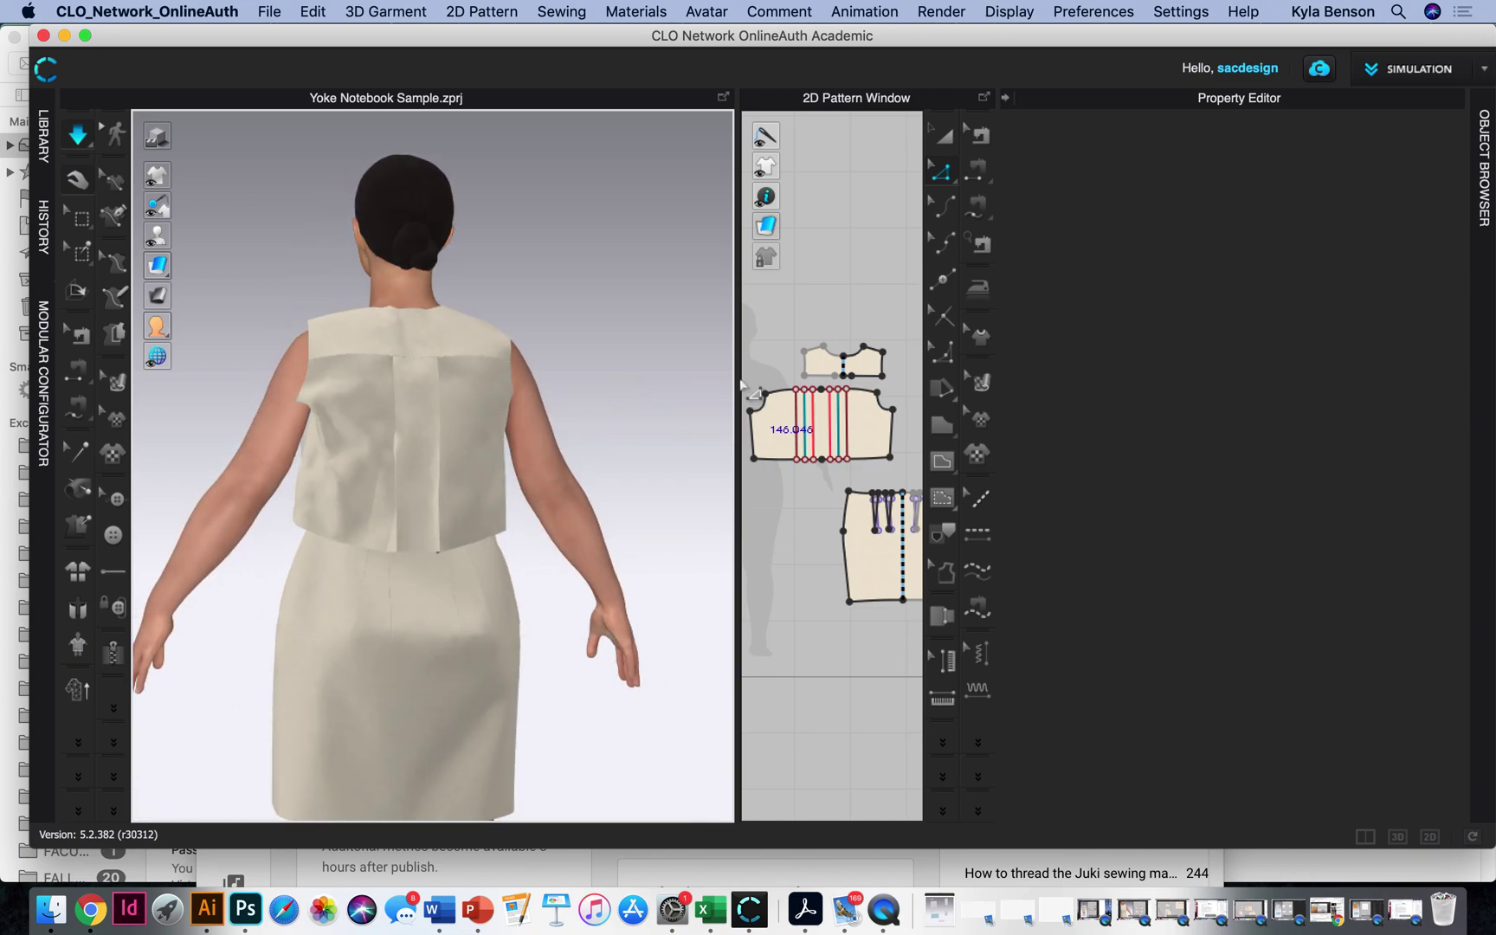
click(884, 913)
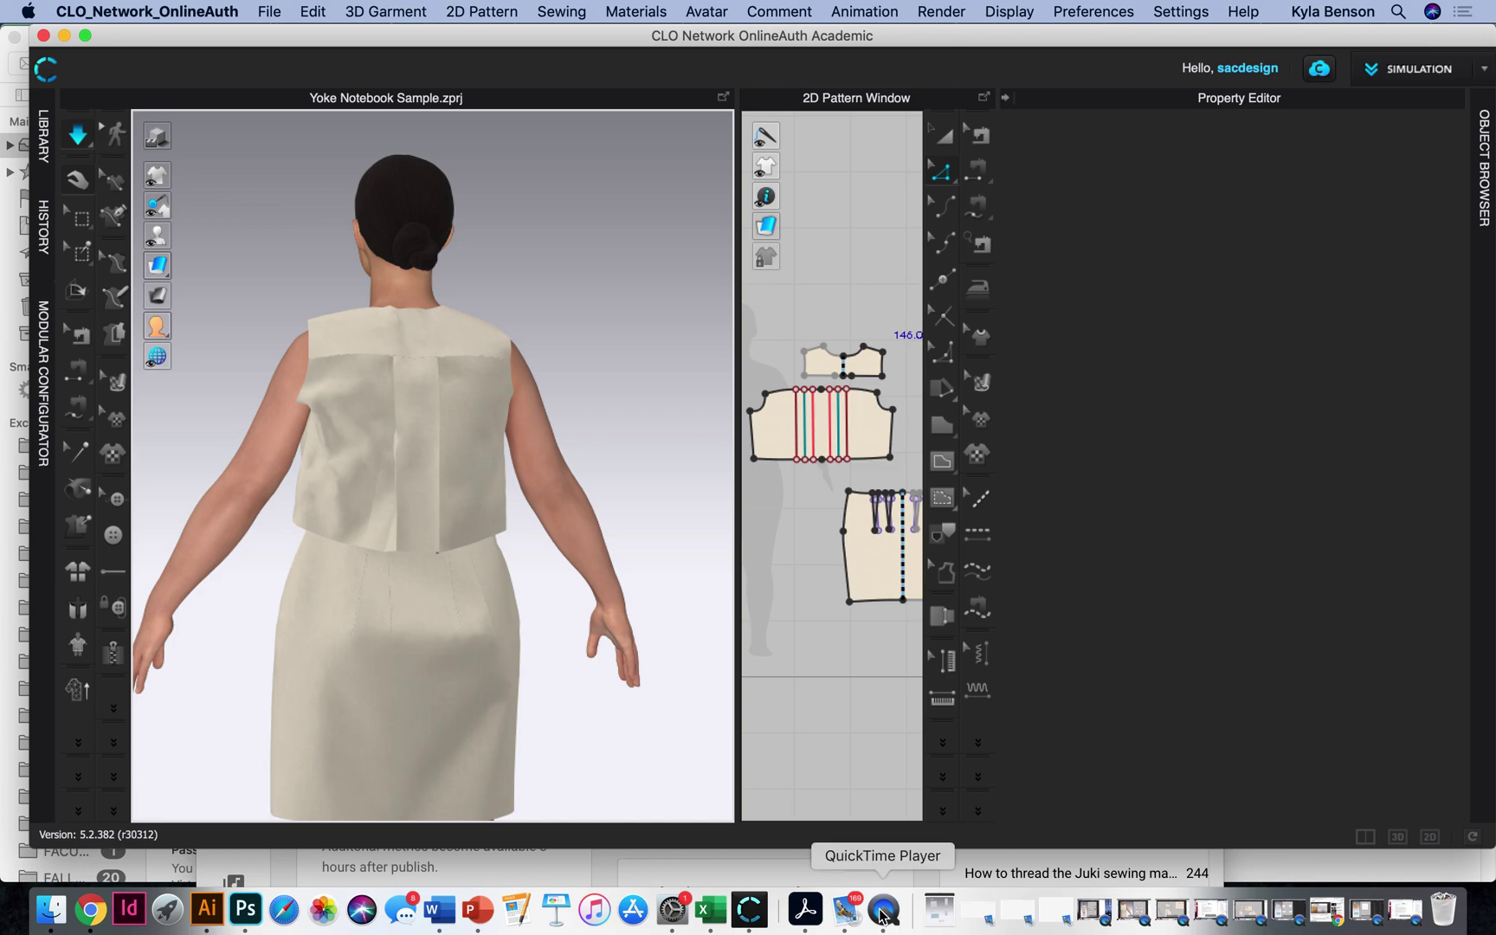